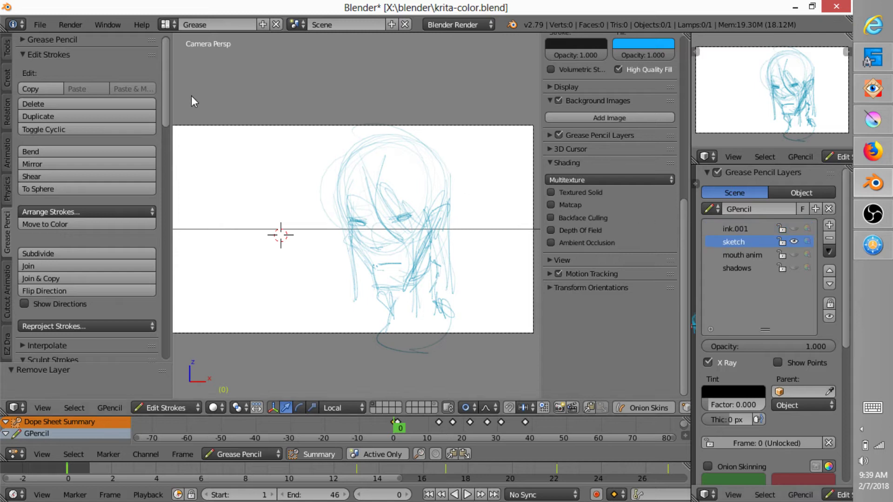
# Draw two overlapping loops on the sketch layer beside the head, using the INK colour and the super smooth ink brush.
pyautogui.scroll(-12, 100, 237)
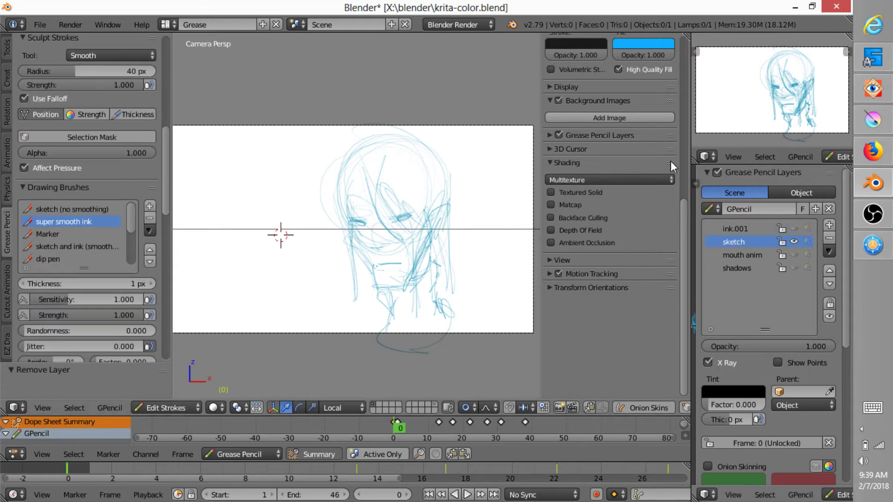
pyautogui.scroll(12, 642, 230)
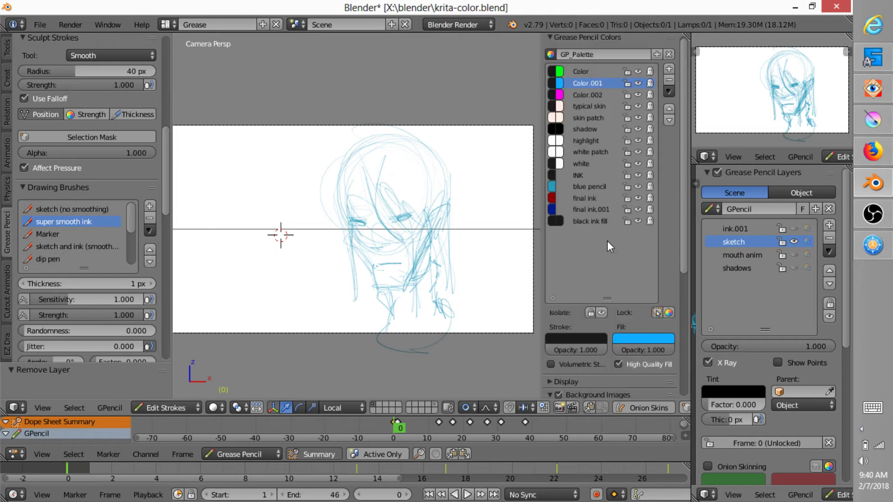
pyautogui.click(582, 176)
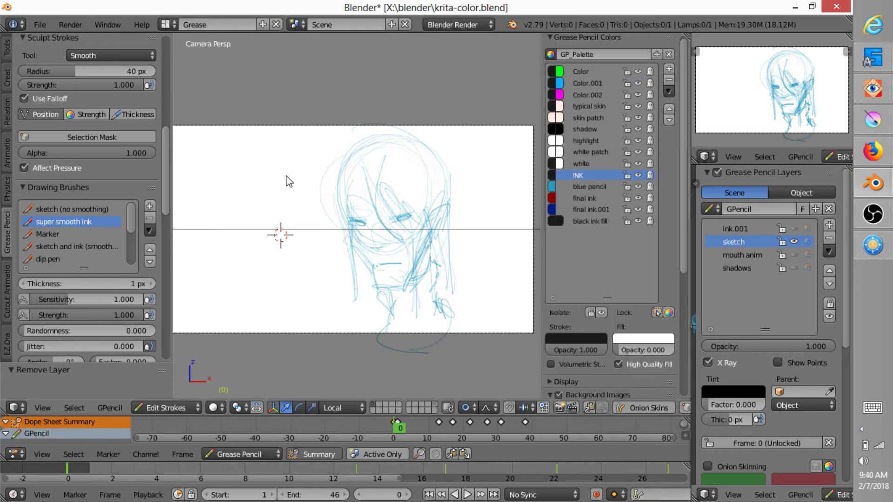
pyautogui.moveTo(280, 148)
pyautogui.mouseDown()
pyautogui.moveTo(262, 148)
pyautogui.moveTo(261, 227)
pyautogui.moveTo(293, 157)
pyautogui.moveTo(255, 144)
pyautogui.mouseUp()
pyautogui.moveTo(278, 176)
pyautogui.mouseDown()
pyautogui.moveTo(359, 158)
pyautogui.moveTo(284, 198)
pyautogui.mouseUp()
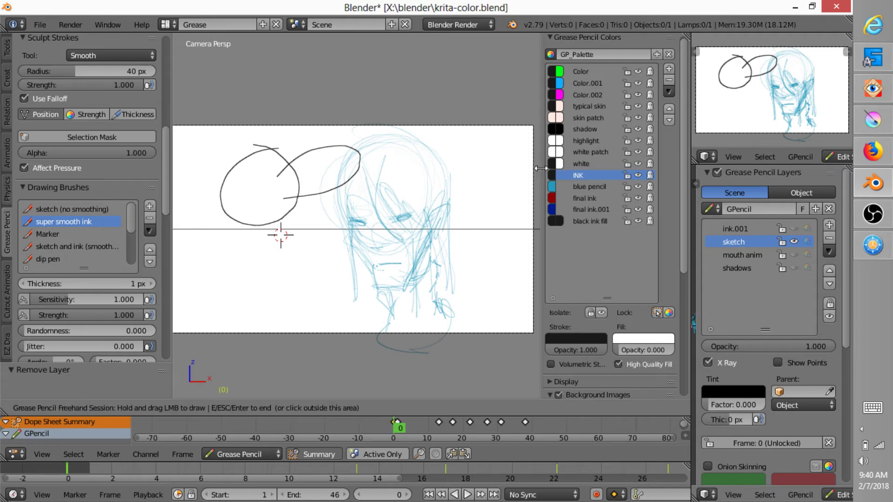
pyautogui.press('Escape')
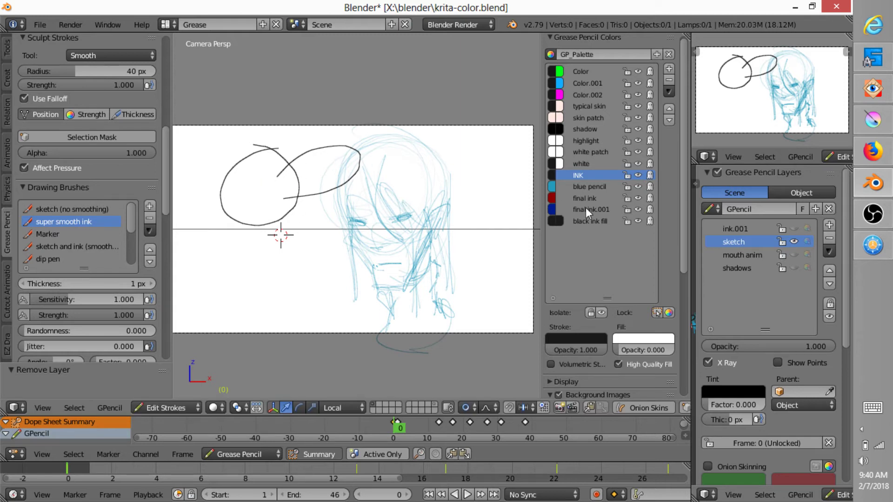
# Try a semi-transparent light green fill on the INK colour, and return its fill opacity to 0.
pyautogui.moveTo(623, 348)
pyautogui.mouseDown()
pyautogui.moveTo(687, 356)
pyautogui.moveTo(635, 352)
pyautogui.mouseUp()
pyautogui.click(643, 338)
pyautogui.click(663, 235)
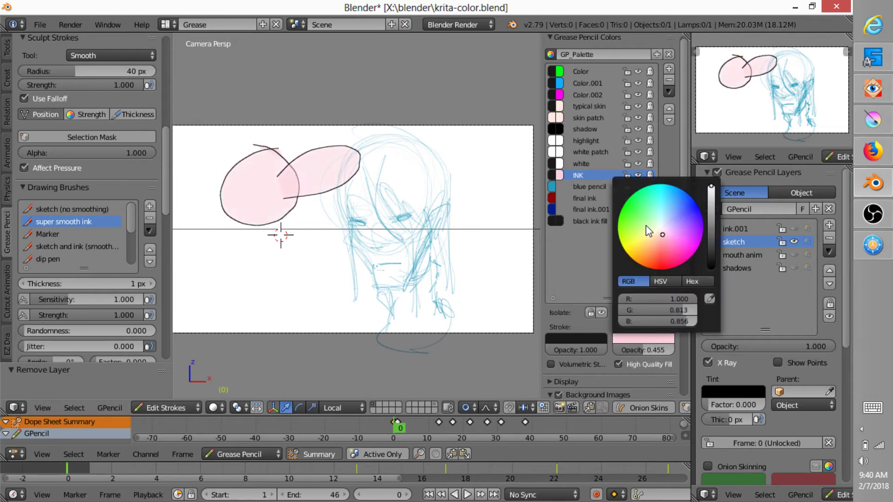
pyautogui.moveTo(649, 231); pyautogui.dragTo(640, 225)
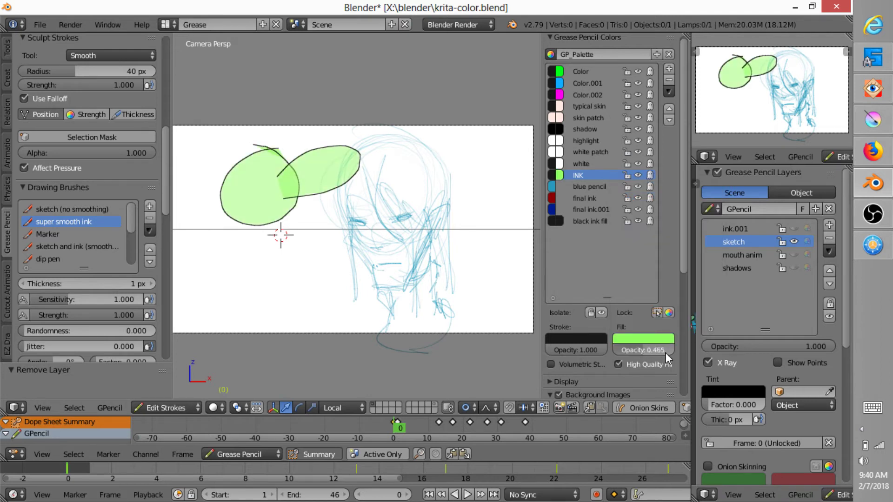
pyautogui.moveTo(666, 352); pyautogui.dragTo(542, 343)
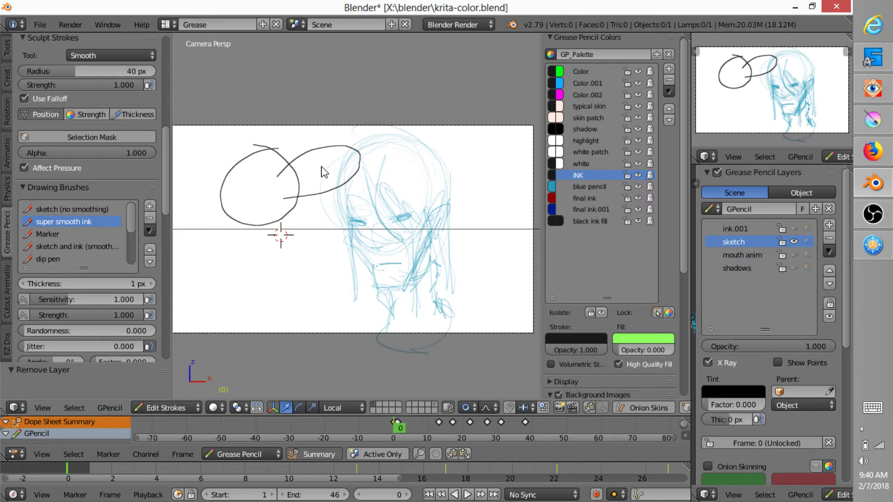
# Draw a third closed loop below the two test loops with the INK colour.
pyautogui.click(324, 167)
pyautogui.moveTo(339, 236)
pyautogui.mouseDown()
pyautogui.moveTo(359, 180)
pyautogui.moveTo(280, 205)
pyautogui.moveTo(303, 255)
pyautogui.moveTo(352, 217)
pyautogui.mouseUp()
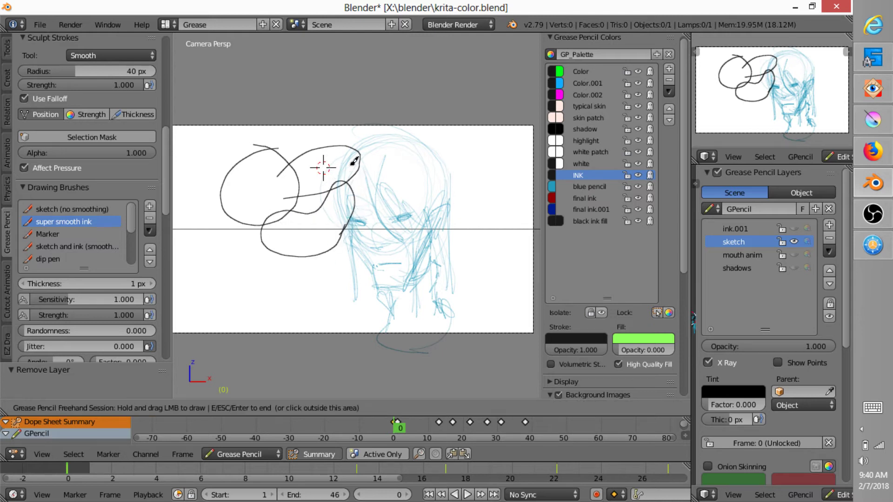
pyautogui.press('Escape')
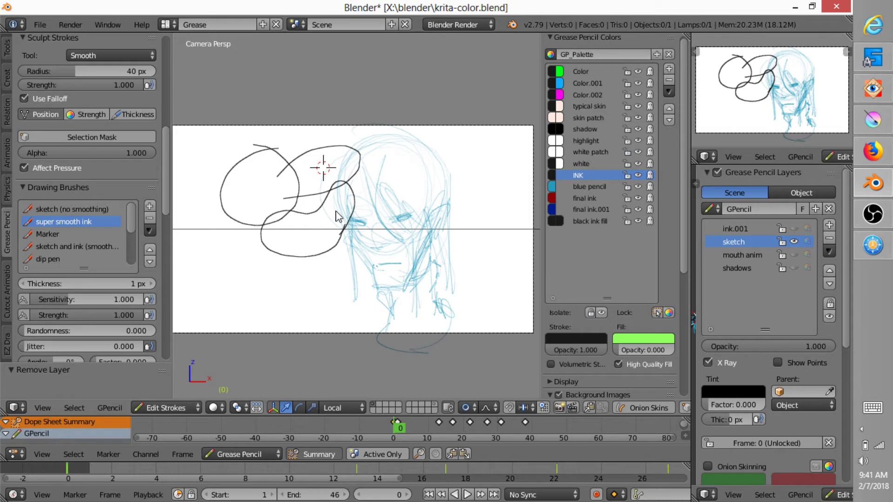
# Delete the three test loops beside the head as whole strokes.
pyautogui.rightClick(294, 212)
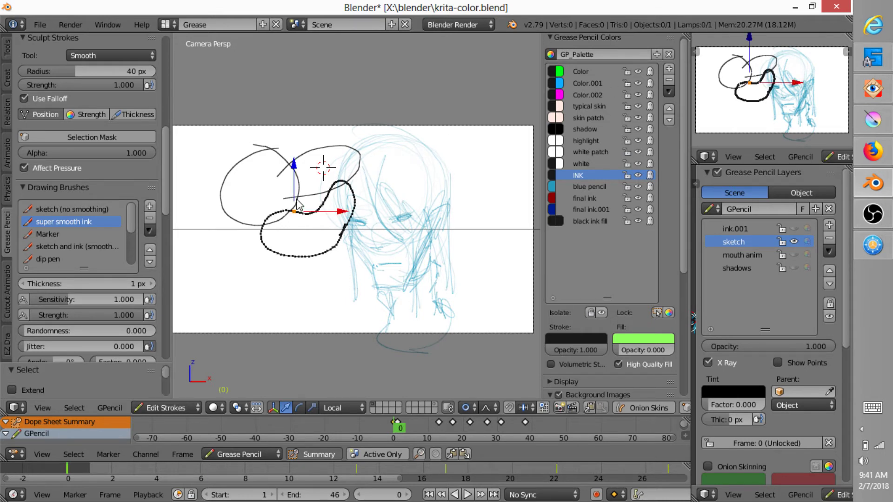
pyautogui.keyDown('shift'); pyautogui.rightClick(298, 200); pyautogui.keyUp('shift')
pyautogui.press('x')
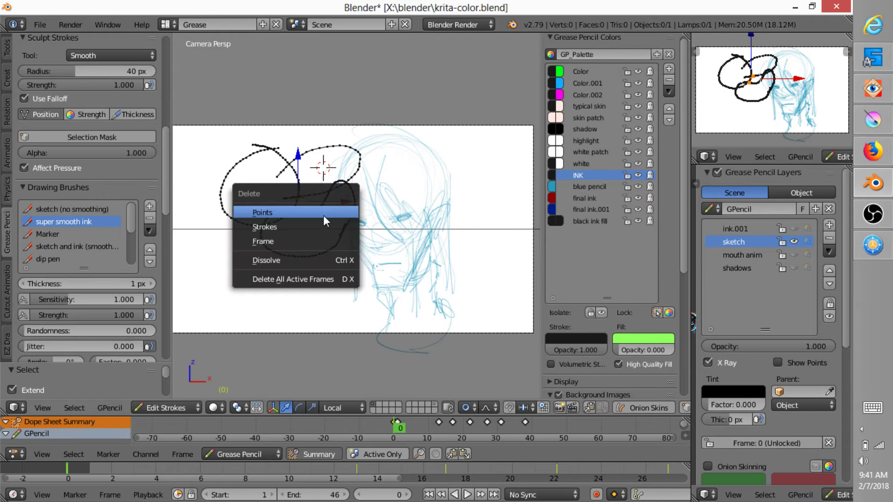
pyautogui.click(304, 226)
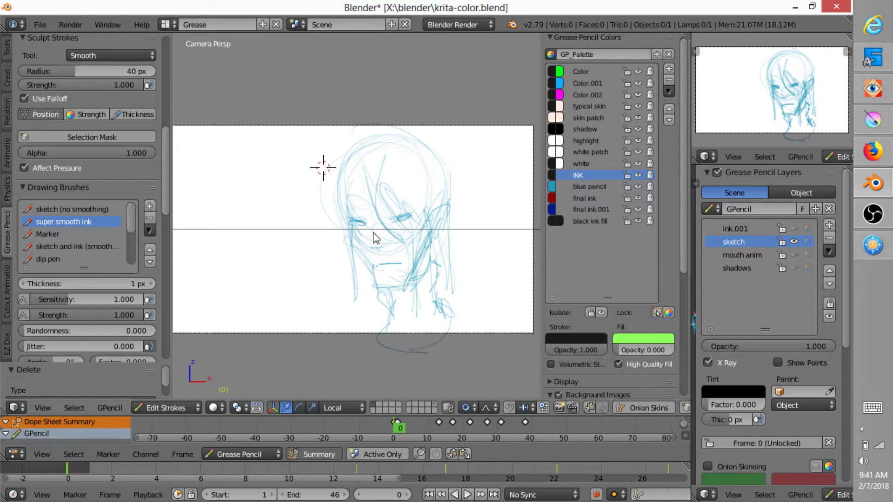
pyautogui.click(874, 214)
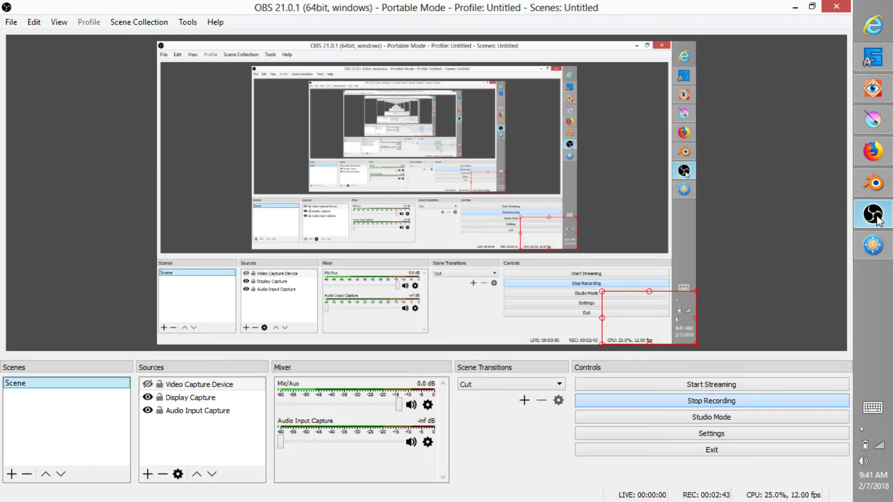
pyautogui.click(874, 215)
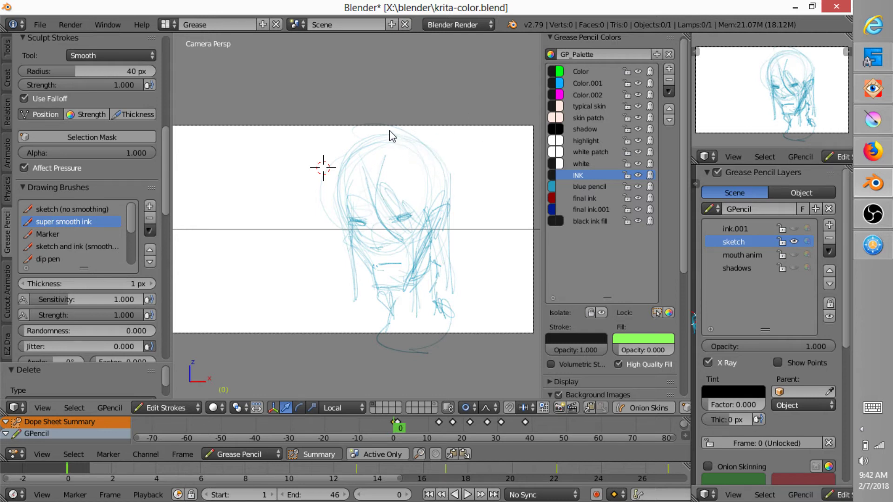
# Play back the sketch animation twice to review the mouth movement.
pyautogui.hotkey('alt', 'a')
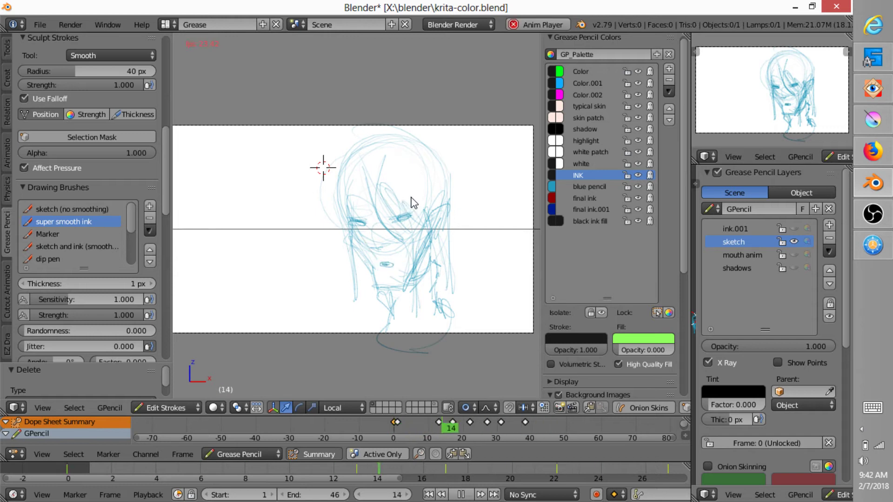
pyautogui.press('Escape')
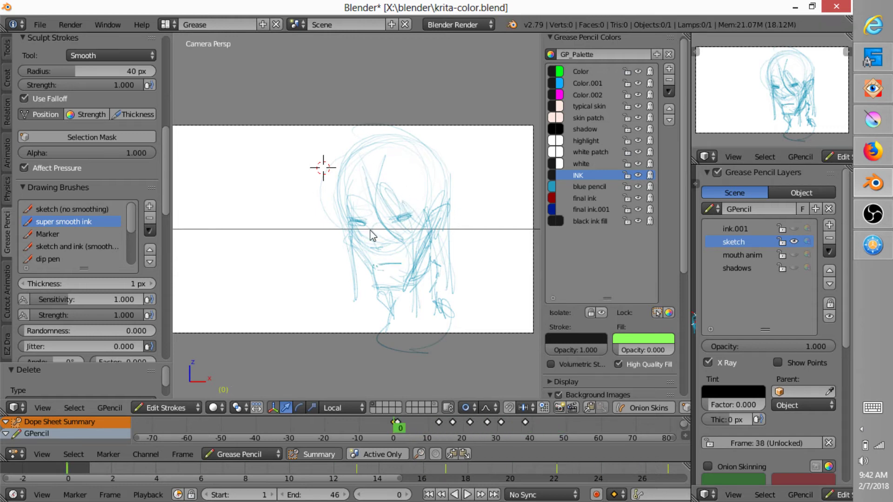
pyautogui.hotkey('alt', 'a')
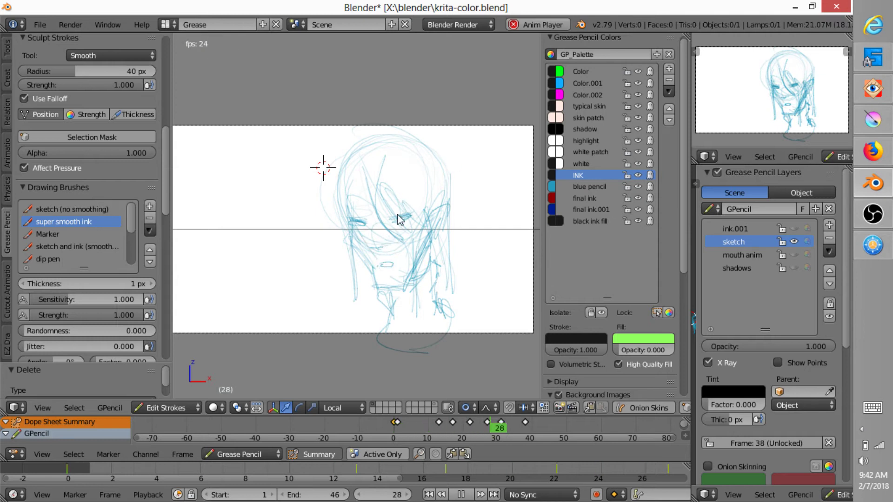
pyautogui.press('Escape')
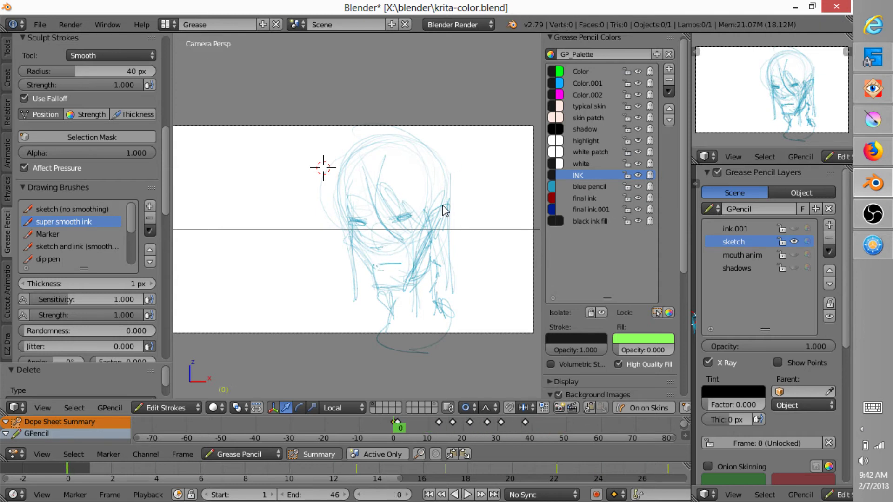
# Hide the sketch layer and show the ink.001 layer of the Grease Pencil drawing.
pyautogui.scroll(3, 461, 200)
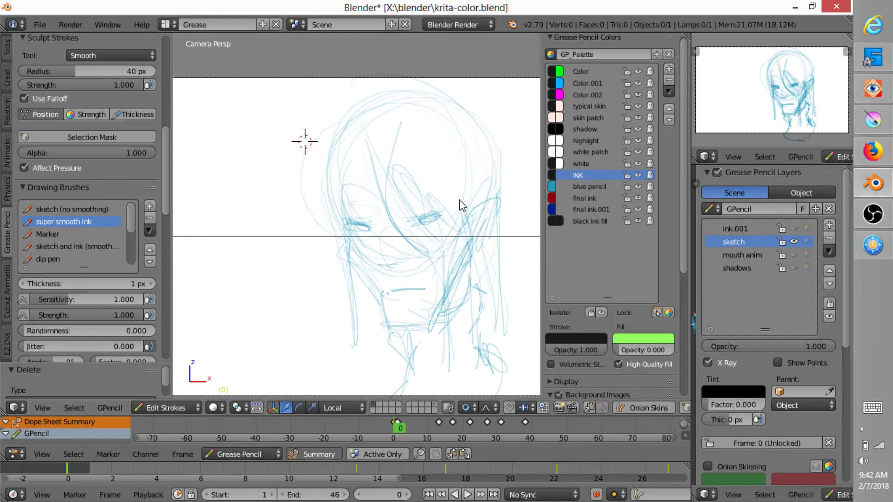
pyautogui.scroll(-3, 460, 205)
pyautogui.scroll(1, 447, 246)
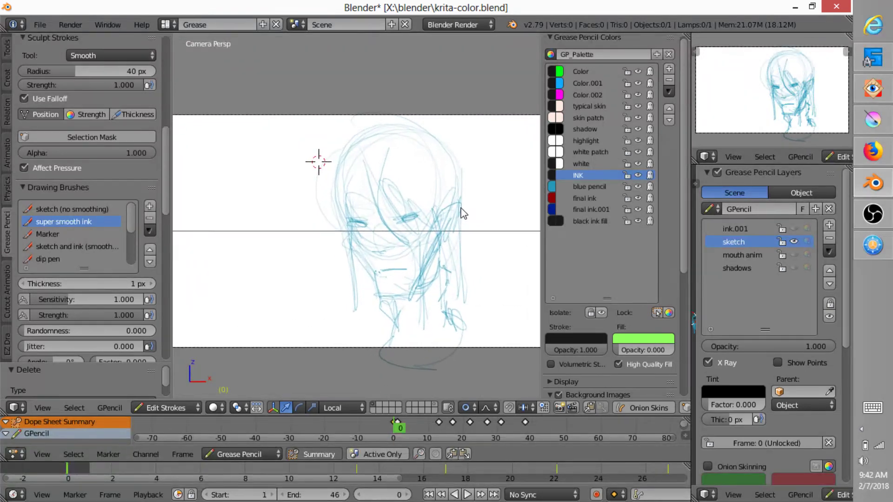
pyautogui.scroll(2, 465, 214)
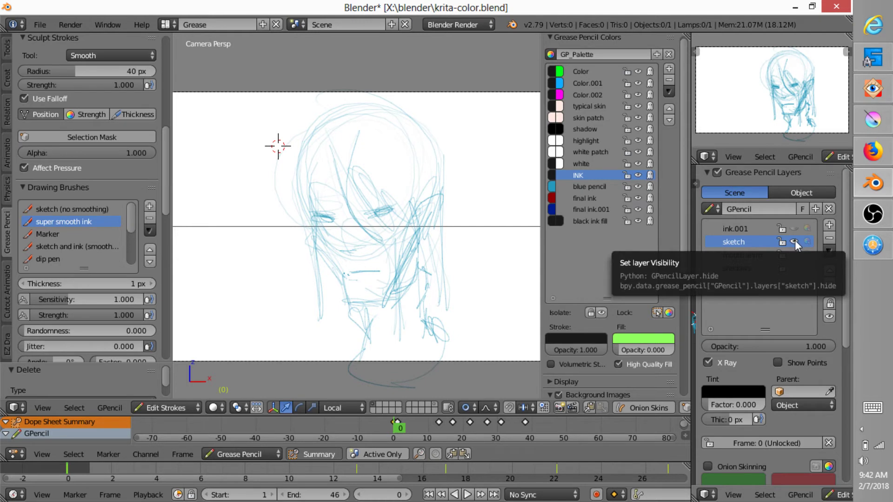
pyautogui.click(795, 241)
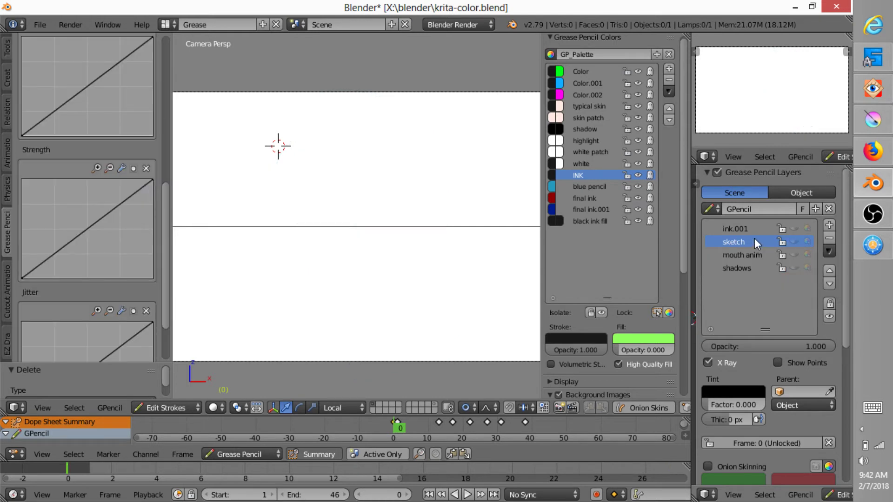
pyautogui.click(794, 228)
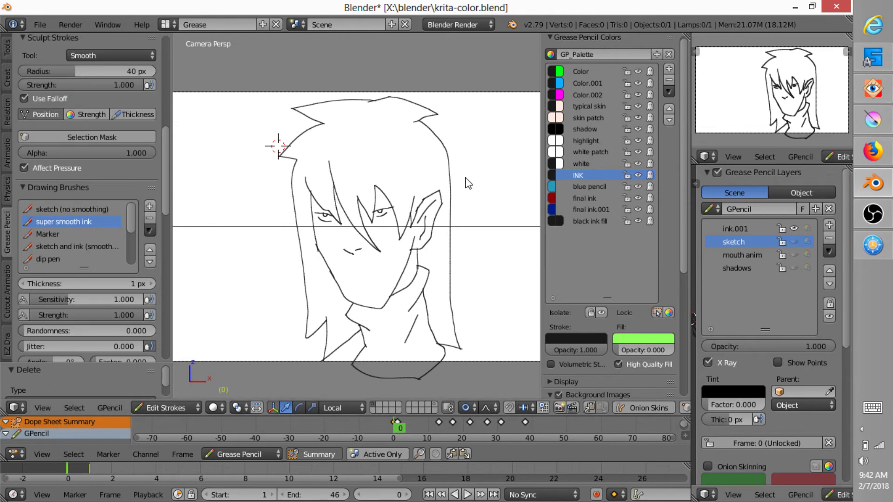
# Render the inked drawing and save it as untitled.png in X:\, overwriting the existing file.
pyautogui.moveTo(460, 182)
pyautogui.keyDown('ctrl'); pyautogui.mouseDown(button='middle')
pyautogui.moveTo(447, 208)
pyautogui.moveTo(467, 186)
pyautogui.mouseUp(button='middle'); pyautogui.keyUp('ctrl')
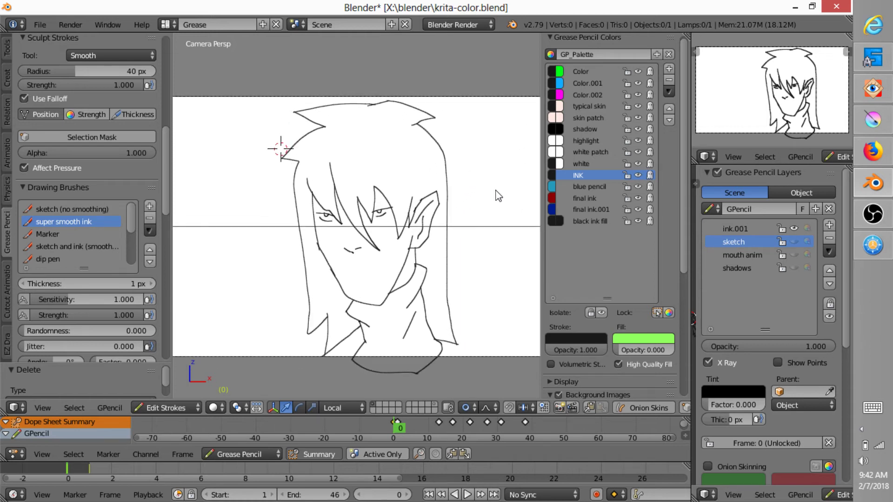
pyautogui.press('F12')
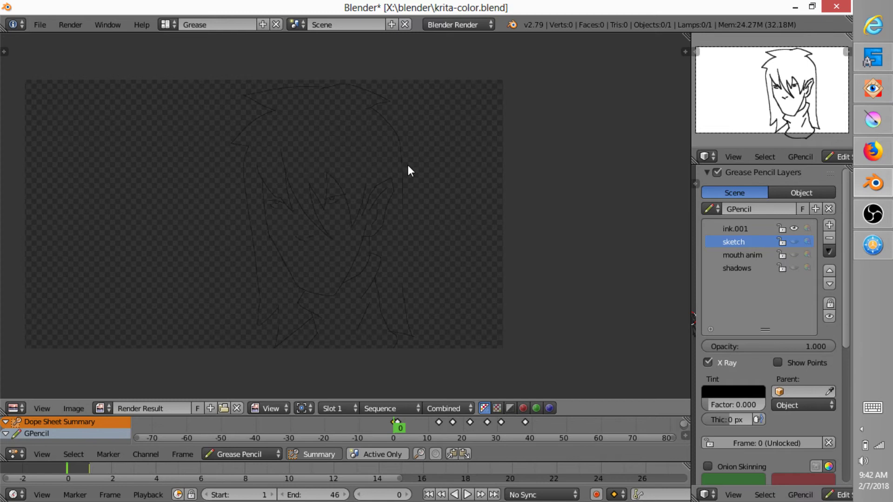
pyautogui.press('F3')
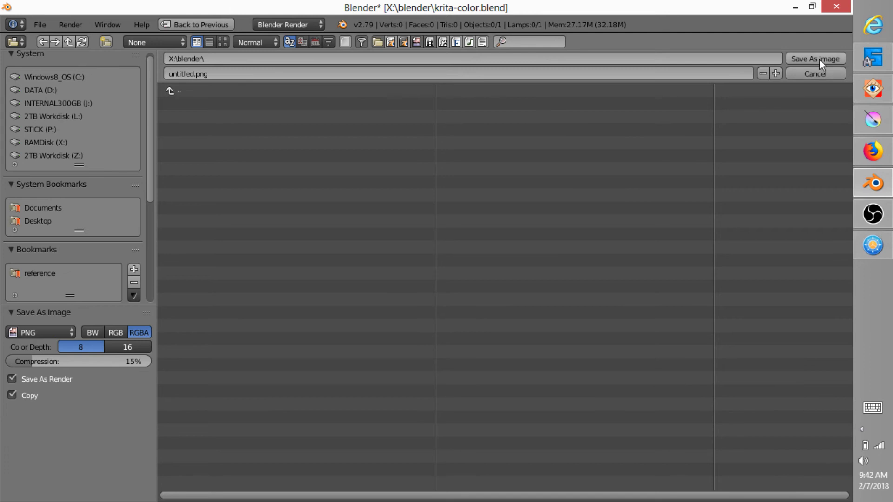
pyautogui.click(181, 91)
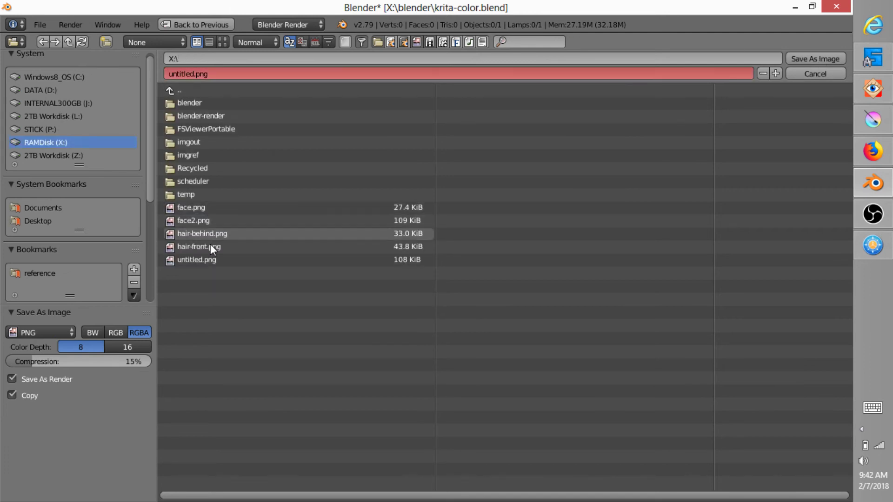
pyautogui.click(210, 259)
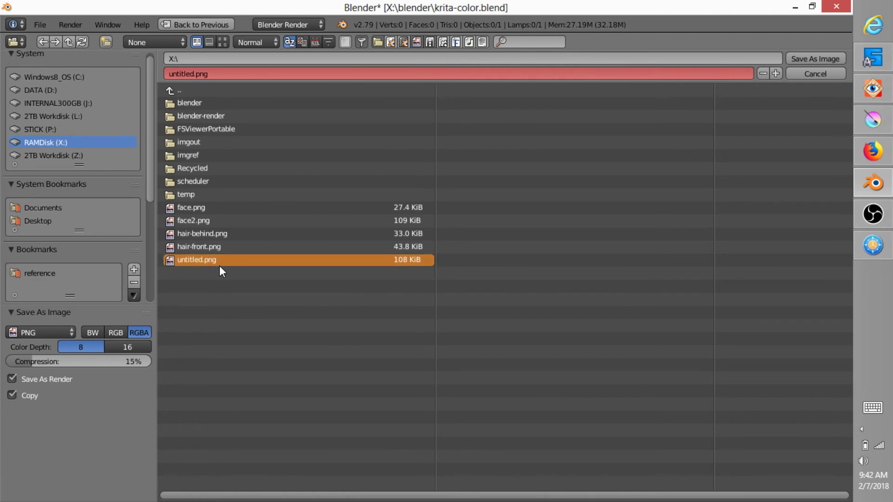
pyautogui.click(822, 57)
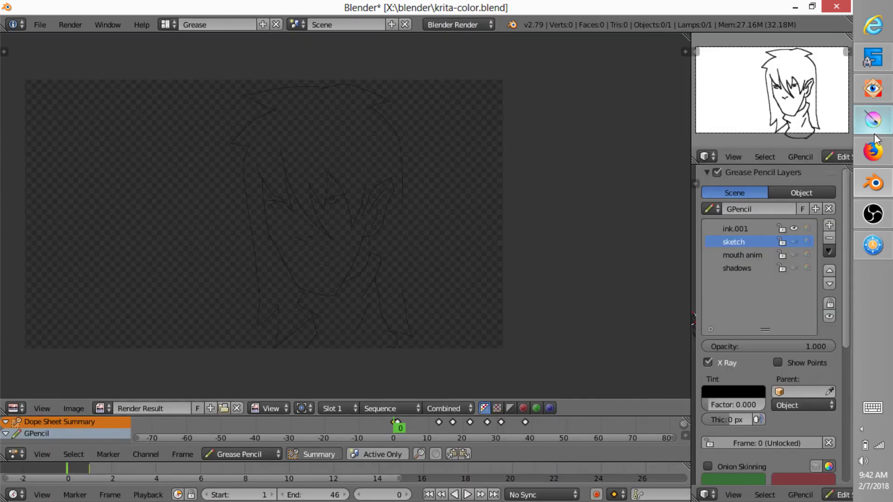
# Switch to FreeCommander and open untitled.png from the X: RAMDisk in Krita.
pyautogui.click(873, 246)
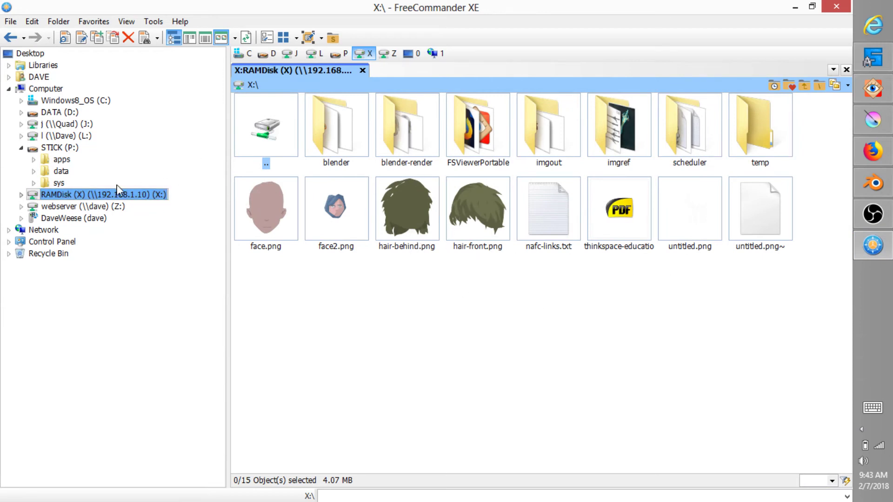
pyautogui.click(98, 196)
pyautogui.click(639, 285)
pyautogui.moveTo(695, 208); pyautogui.dragTo(356, 156)
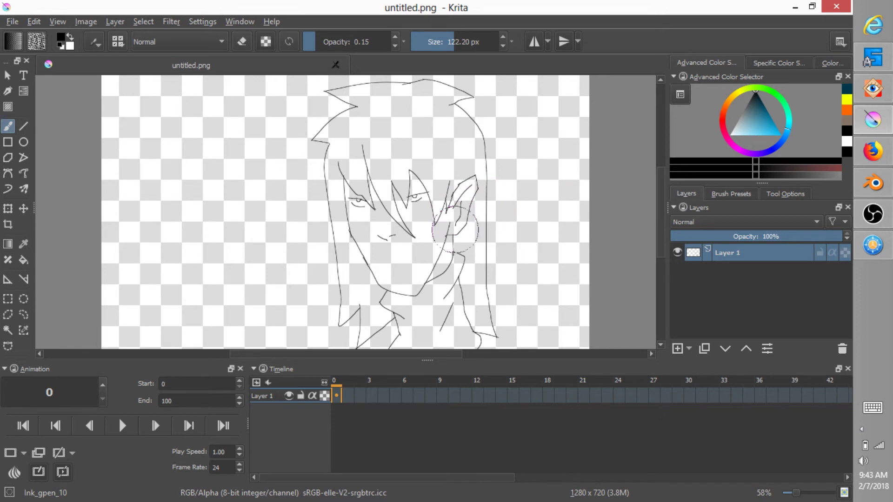
# Add a new paint layer beneath the line art on Layer 1 and activate the Fill tool.
pyautogui.click(677, 348)
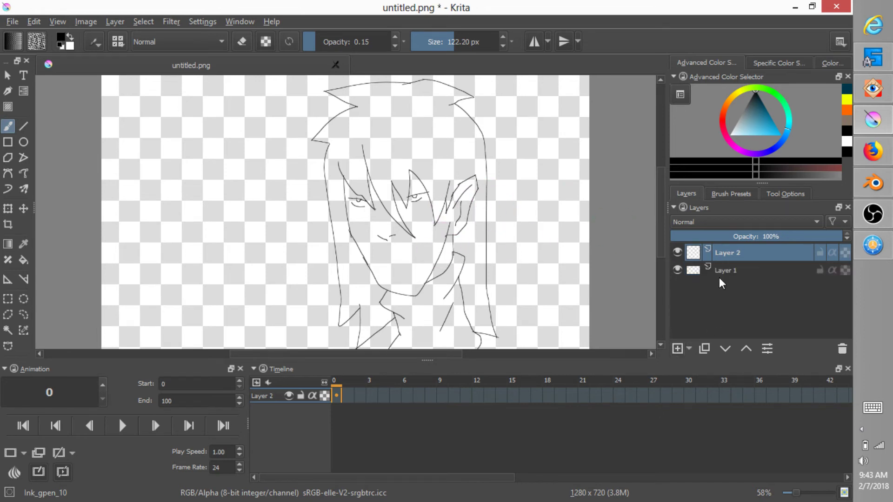
pyautogui.click(726, 350)
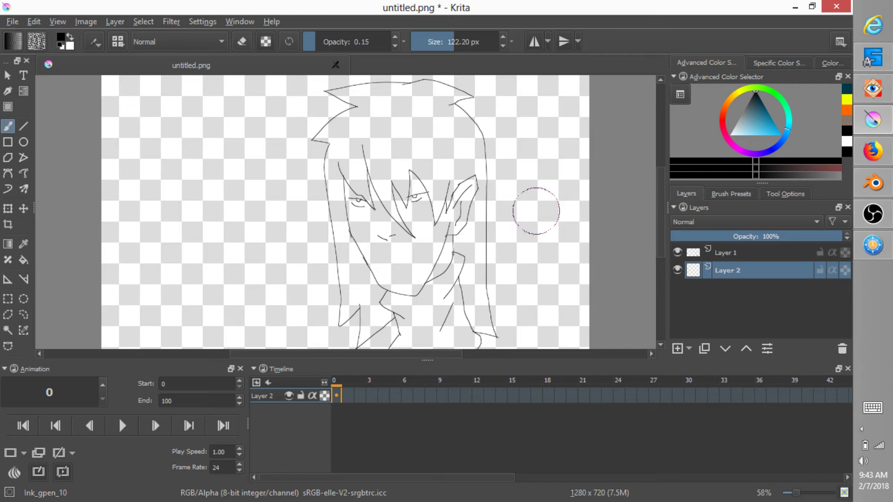
pyautogui.press('f')
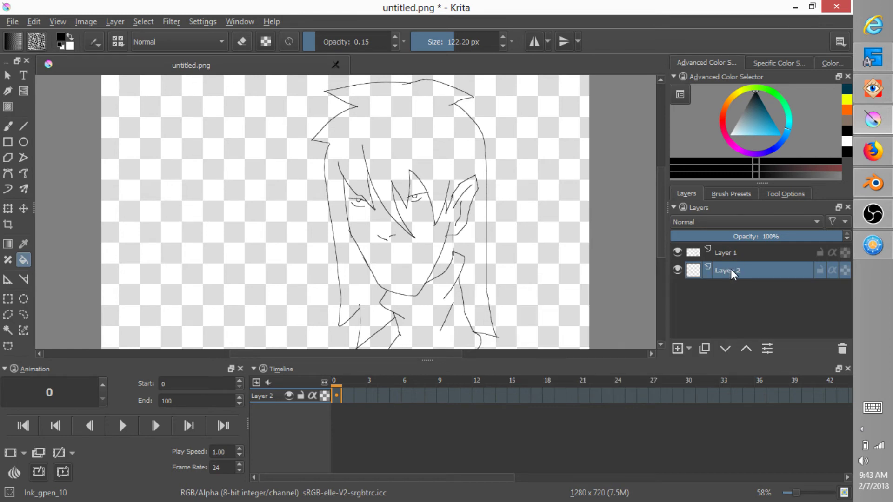
# Fill the turtleneck on Layer 2 with a dark slate teal at opacity 1.00.
pyautogui.click(792, 192)
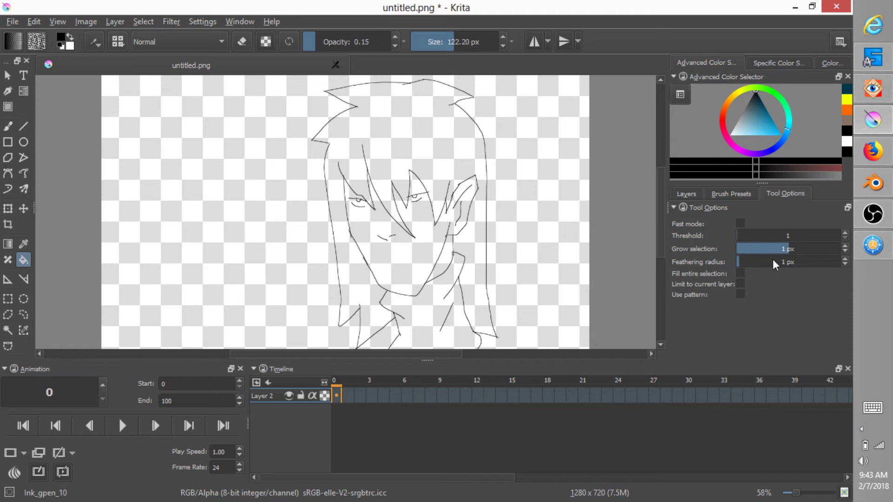
pyautogui.click(687, 193)
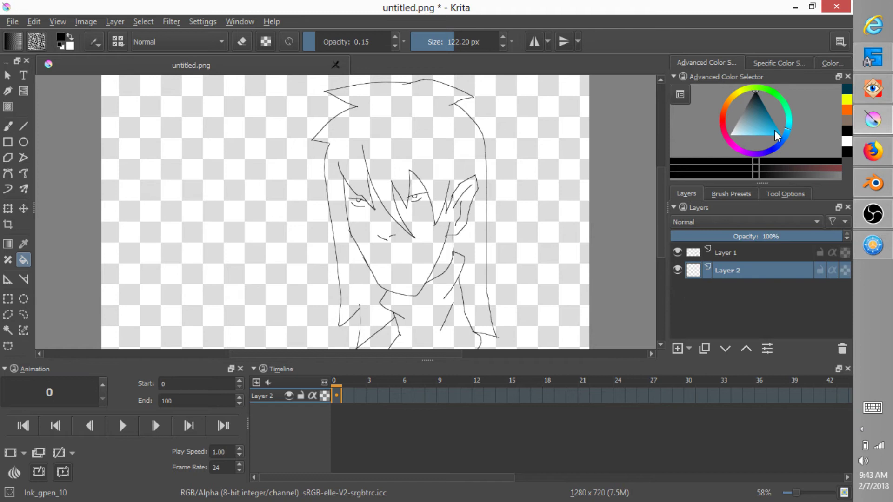
pyautogui.click(750, 105)
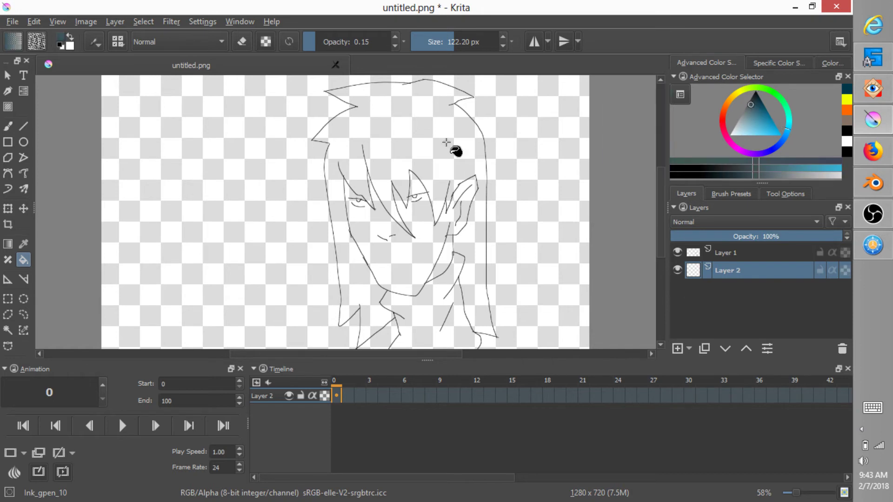
pyautogui.click(444, 297)
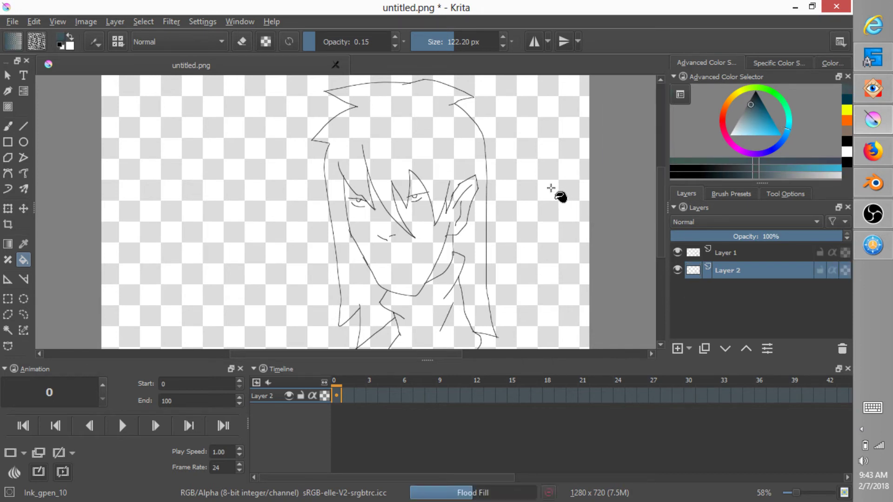
pyautogui.moveTo(317, 42); pyautogui.dragTo(425, 56)
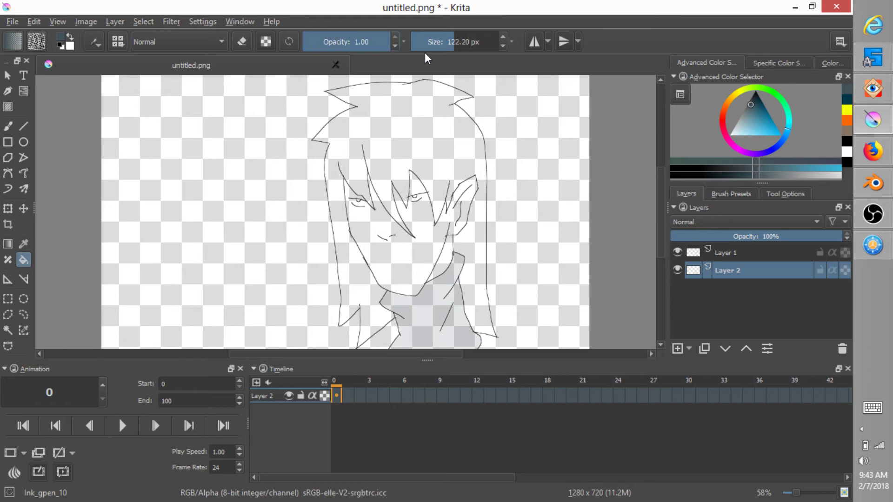
pyautogui.click(444, 340)
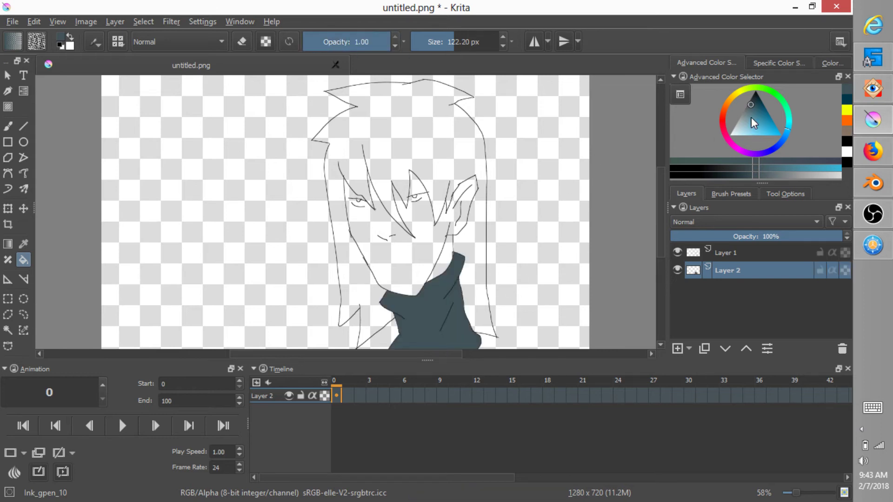
# Fill the face areas with a pale beige skin tone and the hair with medium brown on Layer 2.
pyautogui.moveTo(746, 119); pyautogui.dragTo(736, 130)
pyautogui.click(724, 108)
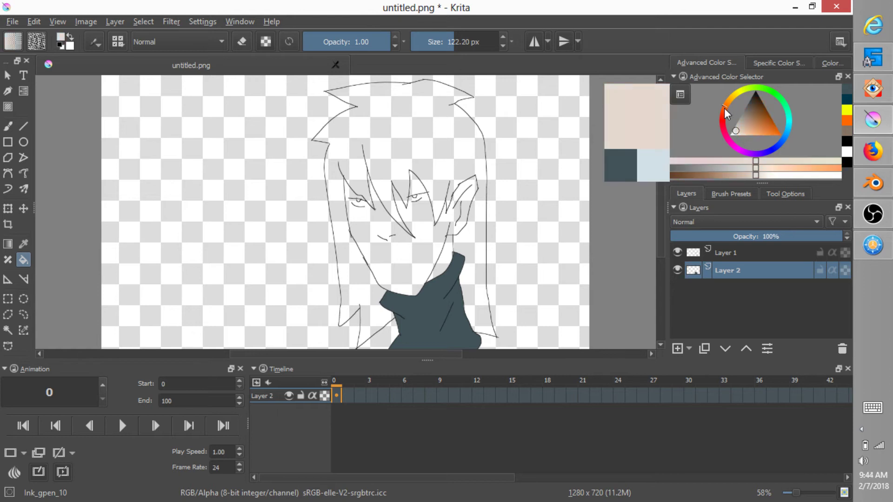
pyautogui.click(412, 266)
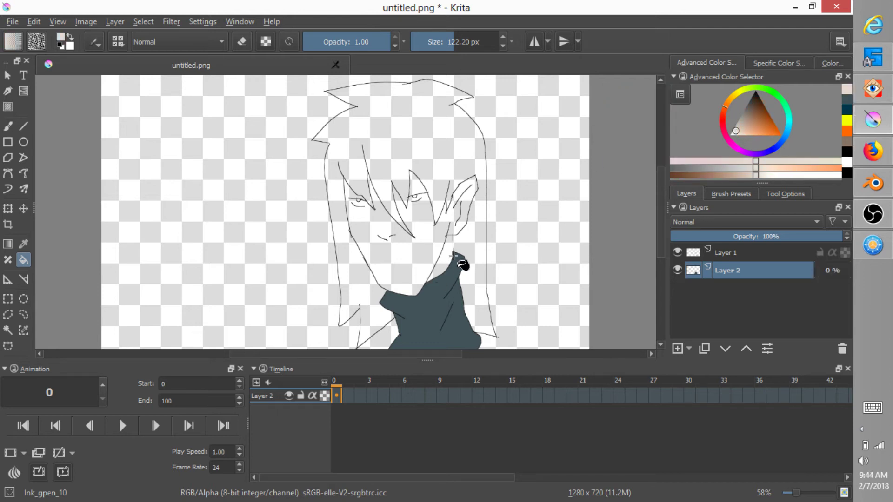
pyautogui.click(417, 186)
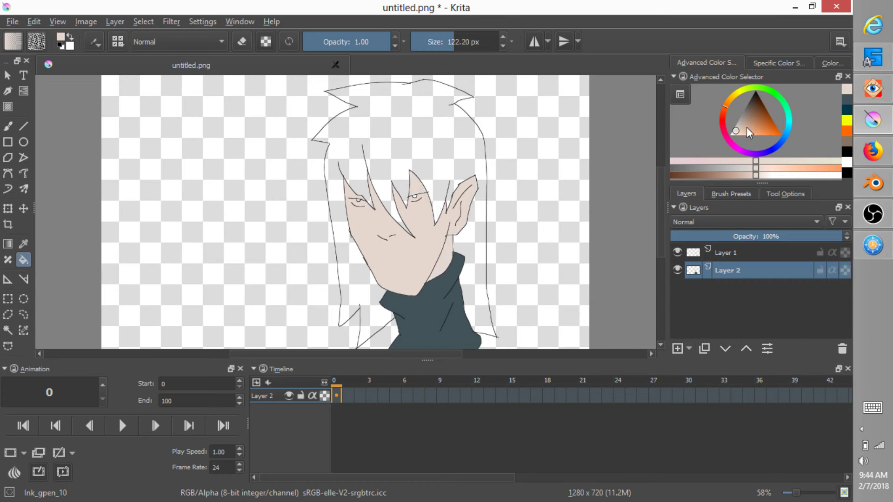
pyautogui.moveTo(747, 127); pyautogui.dragTo(752, 113)
pyautogui.click(427, 132)
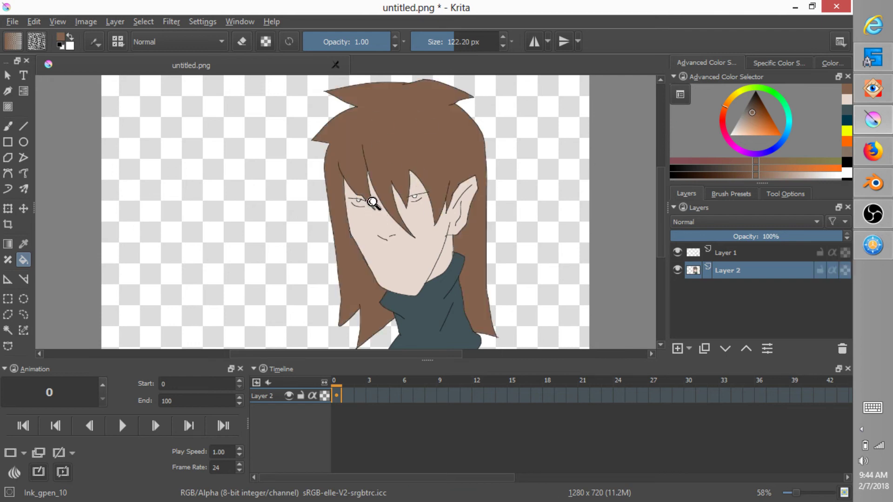
# Paint the whites of both eyes on Layer 2 with a small white brush.
pyautogui.moveTo(373, 203); pyautogui.dragTo(535, 136)
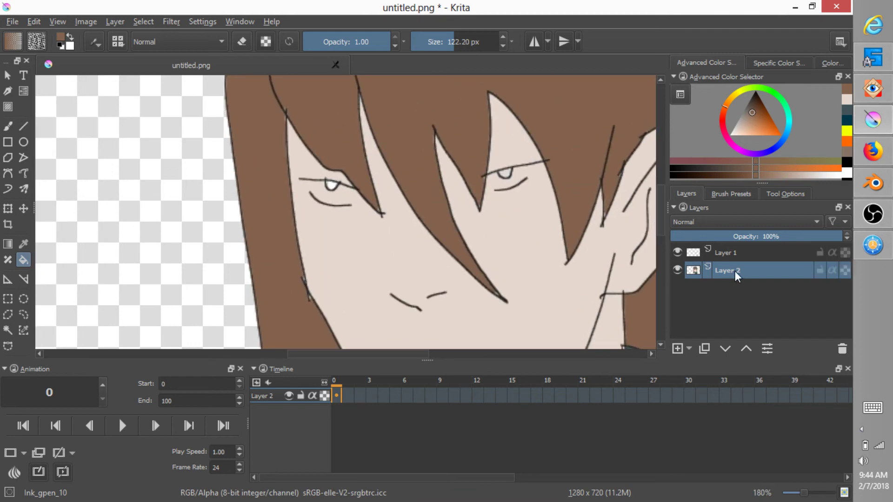
pyautogui.moveTo(764, 127); pyautogui.dragTo(730, 134)
pyautogui.press('b')
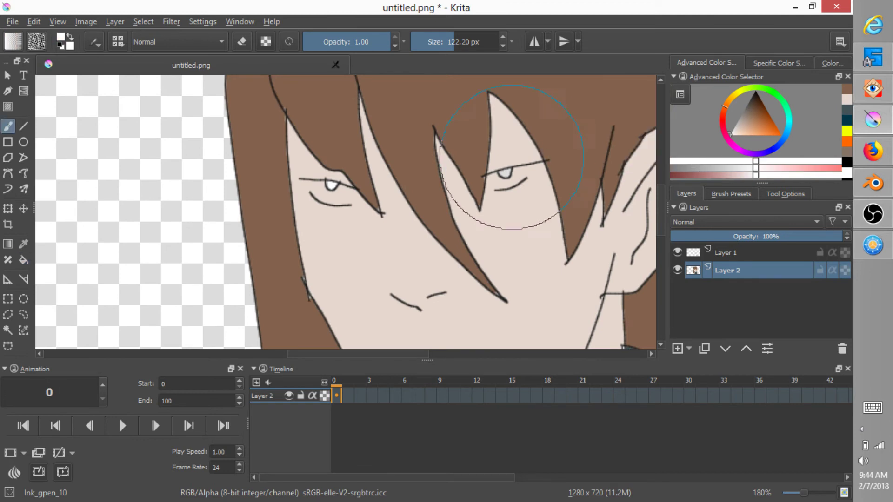
pyautogui.moveTo(500, 181); pyautogui.dragTo(493, 183)
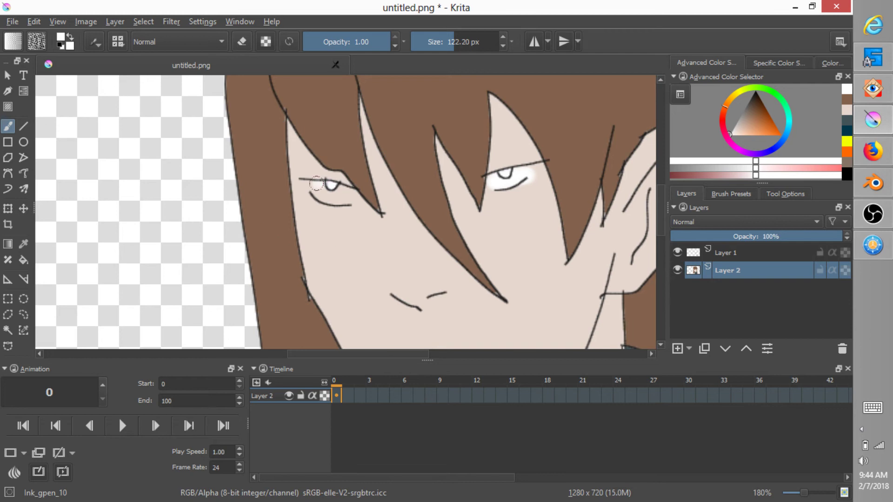
pyautogui.moveTo(347, 198); pyautogui.dragTo(325, 191)
# Paint black irises in both eyes on Layer 2 with the brush.
pyautogui.press('x')
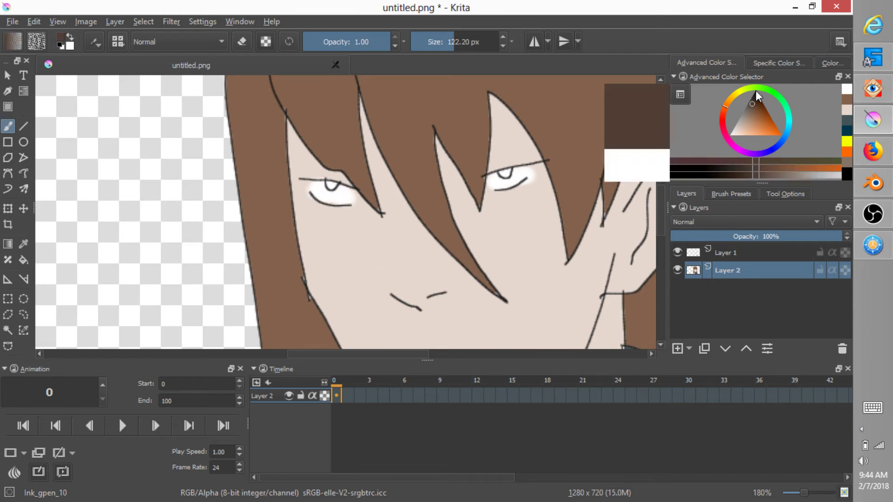
pyautogui.click(507, 172)
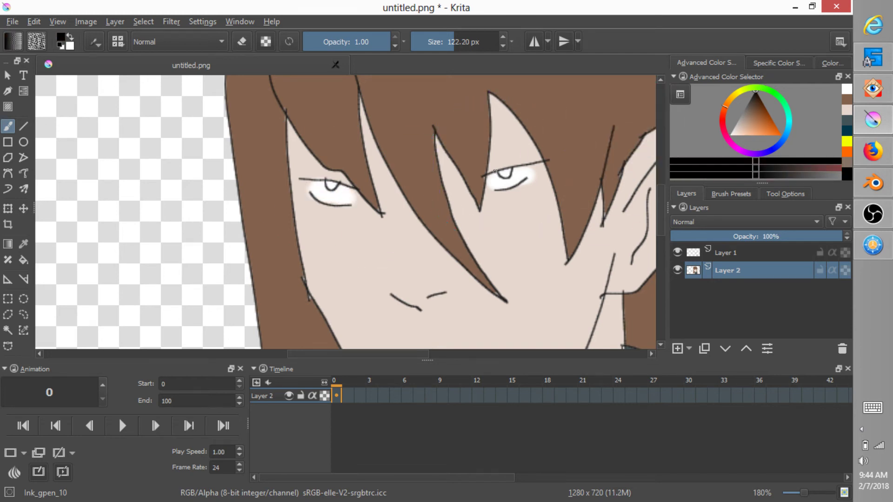
pyautogui.click(505, 174)
pyautogui.click(505, 173)
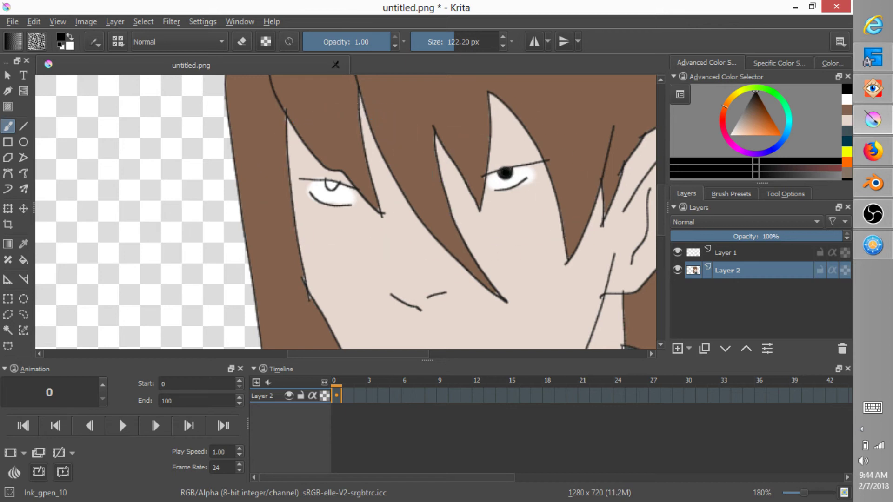
pyautogui.click(330, 185)
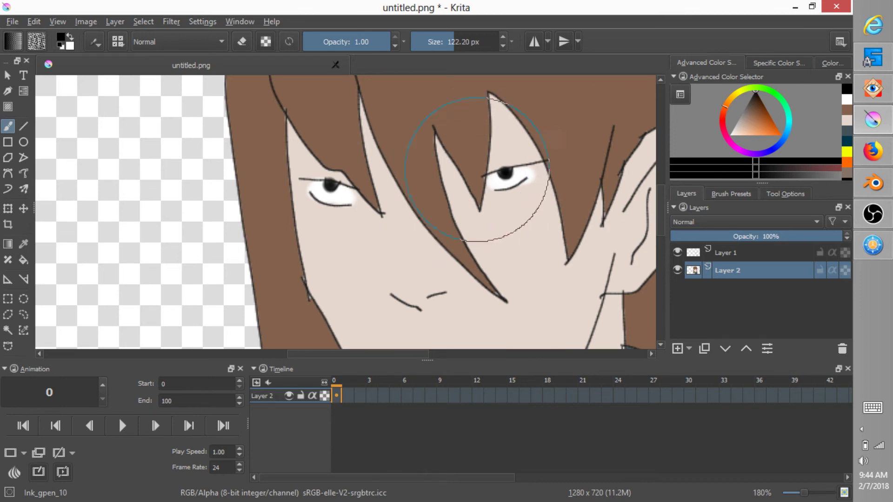
# Save the coloured drawing to untitled.png, keeping the default PNG export options with the alpha channel stored.
pyautogui.scroll(-5, 470, 160)
pyautogui.scroll(-2, 455, 165)
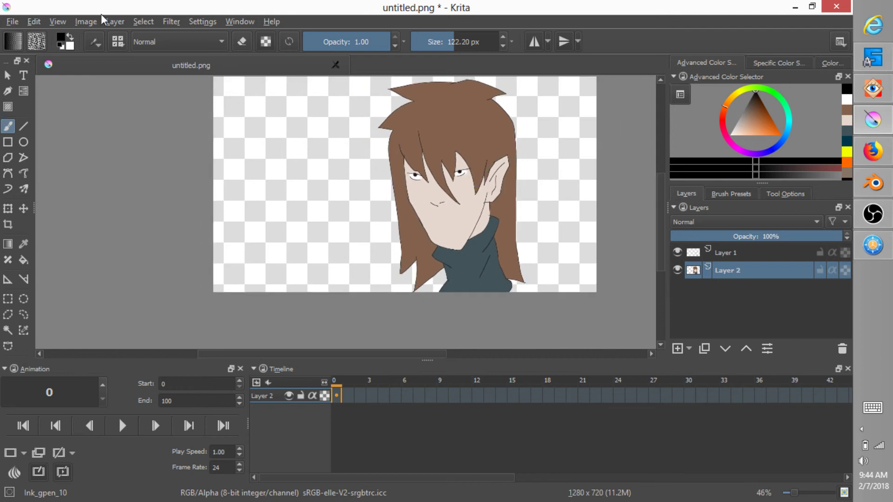
pyautogui.click(16, 22)
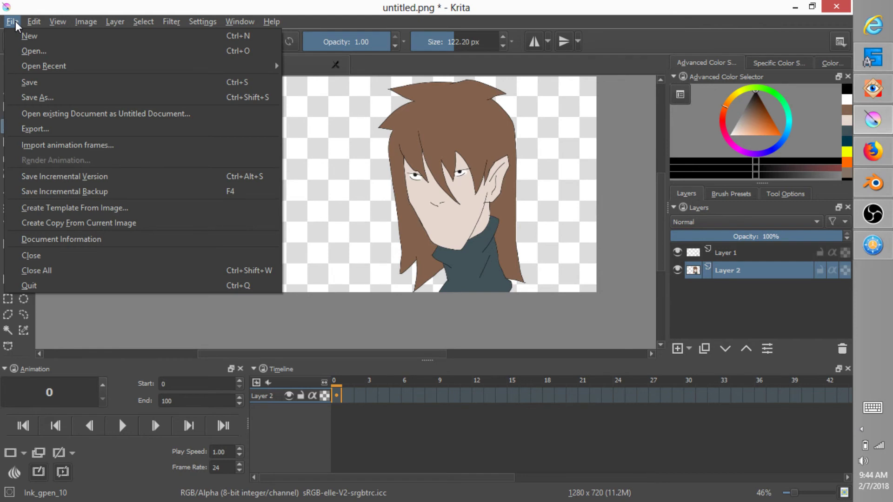
pyautogui.click(36, 82)
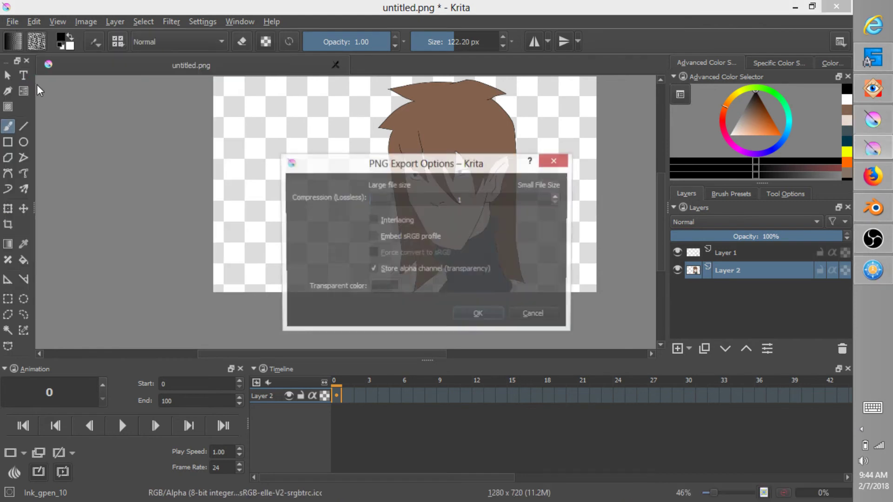
pyautogui.click(478, 315)
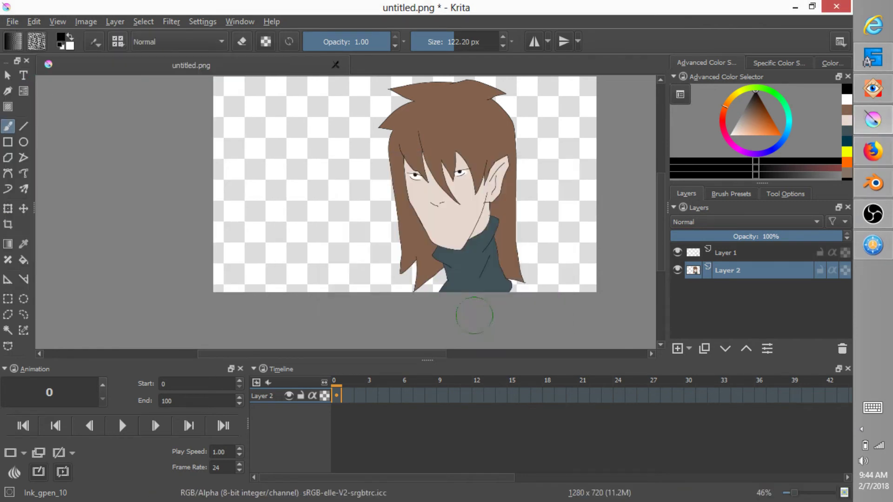
# Switch to Blender, leave the render result and hide the ink.001 Grease Pencil layer.
pyautogui.click(873, 182)
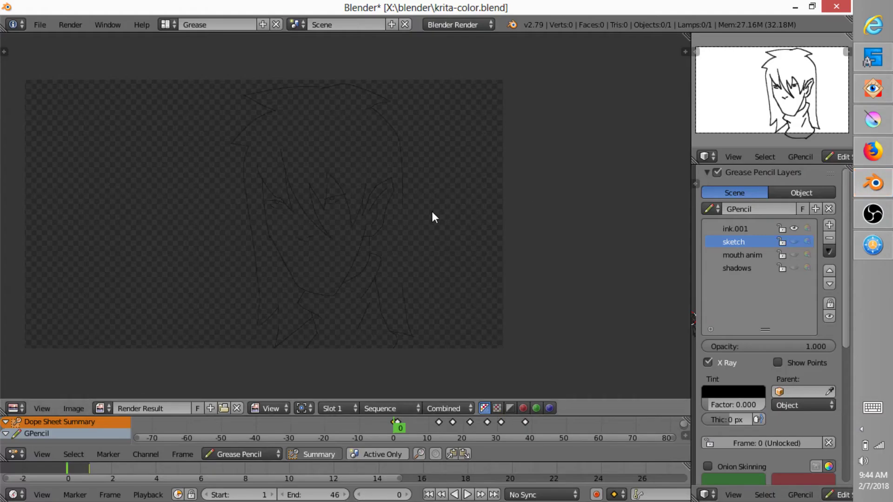
pyautogui.press('Escape')
pyautogui.moveTo(682, 183); pyautogui.dragTo(674, 306)
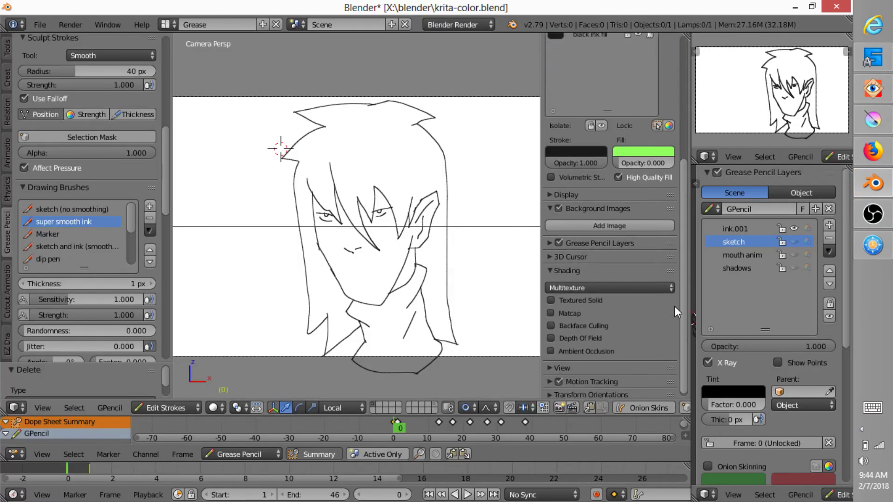
pyautogui.click(794, 229)
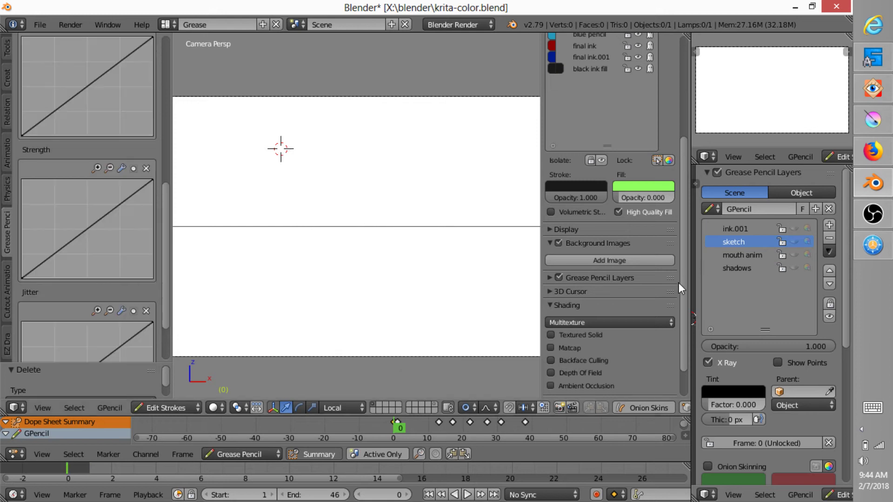
# Add untitled.png from the X: RAMDisk as a background image in the viewport and set its opacity to 1.000.
pyautogui.moveTo(682, 282)
pyautogui.mouseDown()
pyautogui.moveTo(696, 243)
pyautogui.moveTo(697, 175)
pyautogui.moveTo(689, 285)
pyautogui.mouseUp()
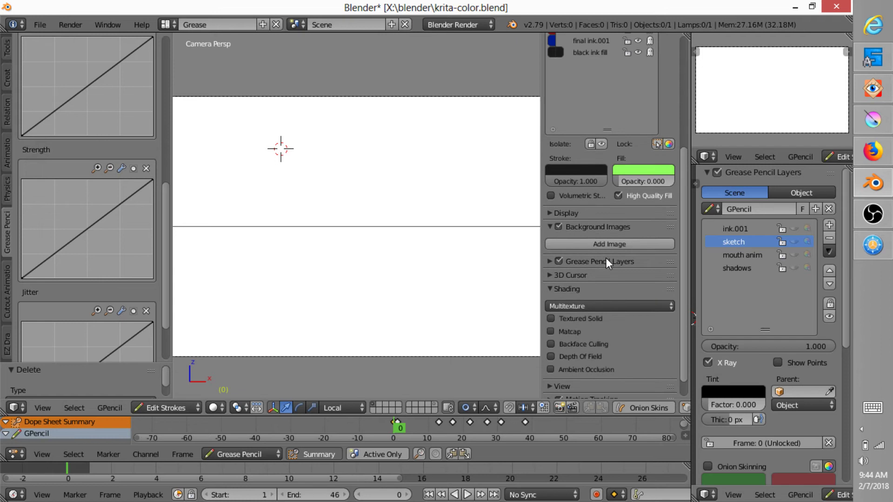
pyautogui.click(585, 245)
pyautogui.click(621, 310)
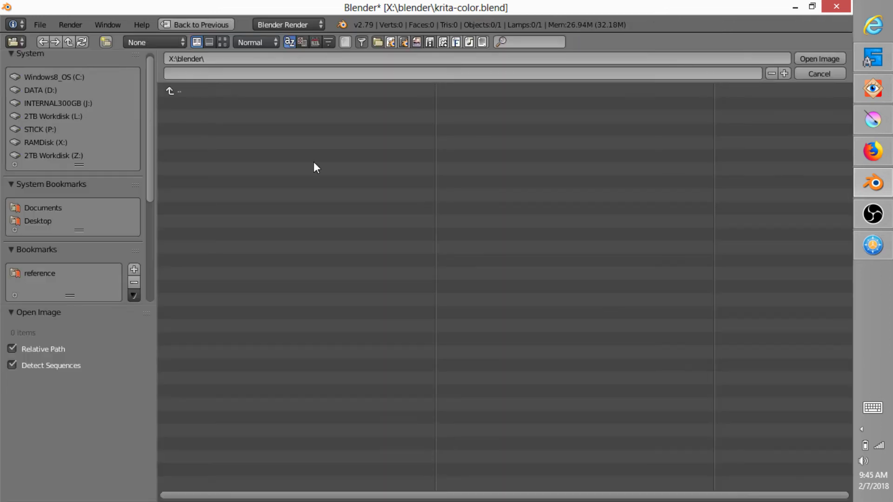
pyautogui.click(65, 141)
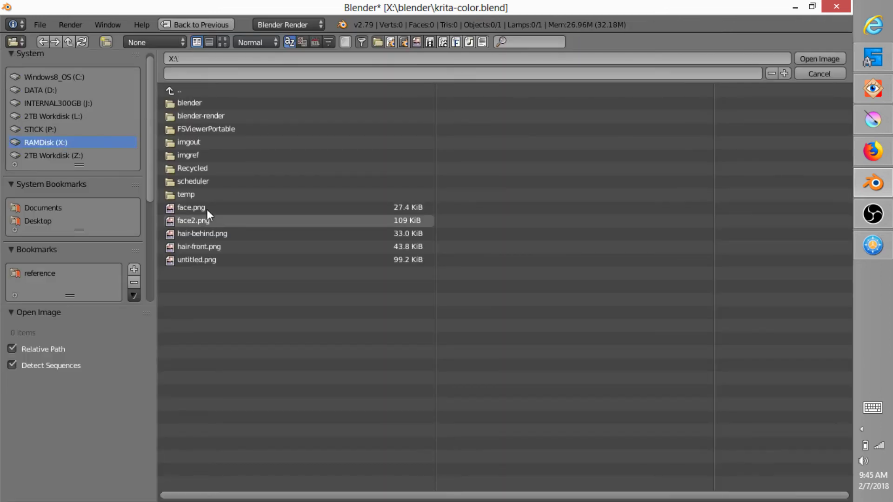
pyautogui.doubleClick(206, 259)
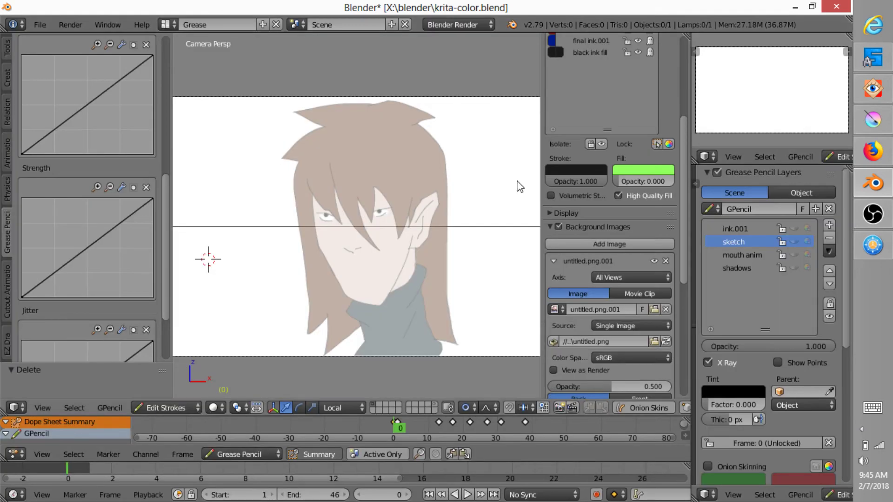
pyautogui.moveTo(606, 384); pyautogui.dragTo(727, 394)
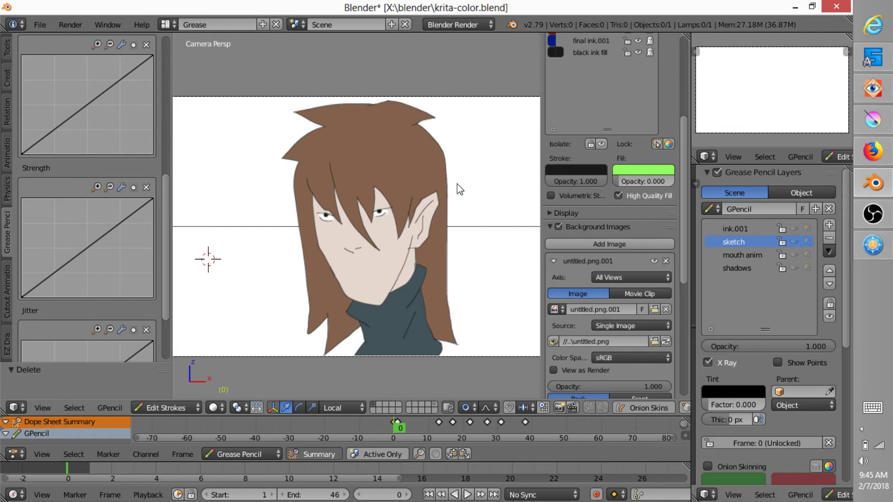
# Show the mouth anim and shadows Grease Pencil layers over the coloured background image.
pyautogui.scroll(-2, 423, 219)
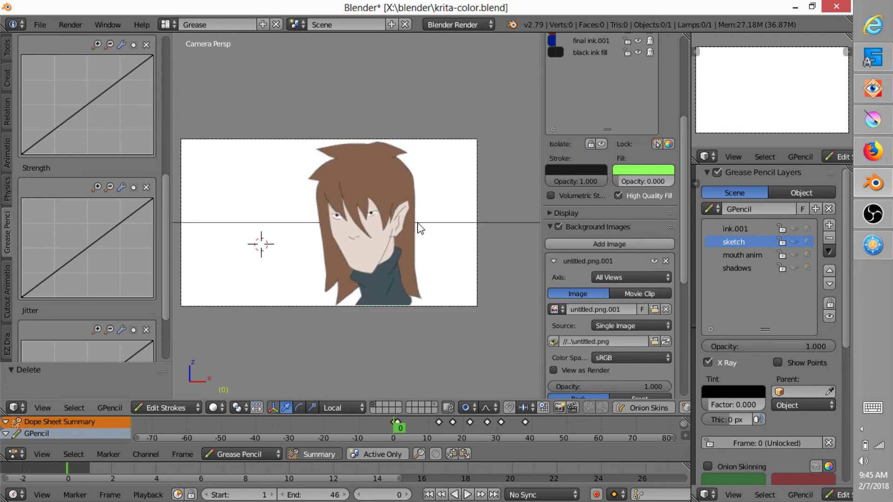
pyautogui.keyDown('shift'); pyautogui.moveTo(415, 228); pyautogui.dragTo(439, 230, button='middle'); pyautogui.keyUp('shift')
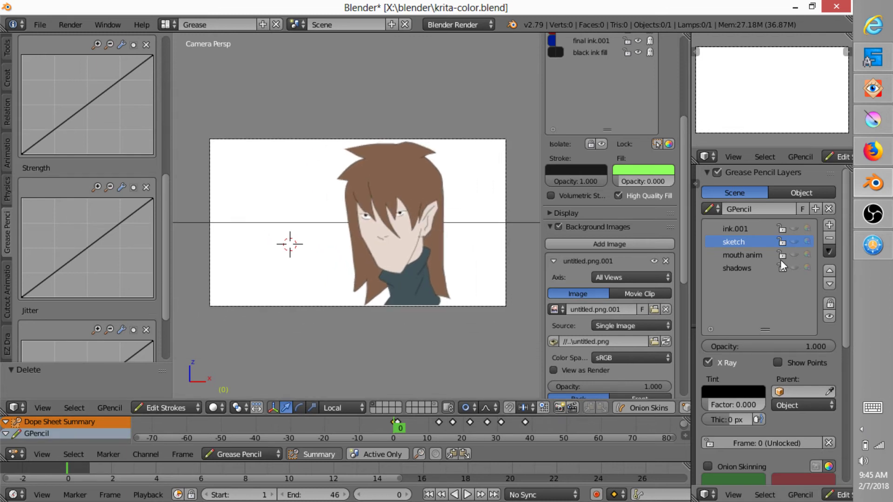
pyautogui.click(793, 254)
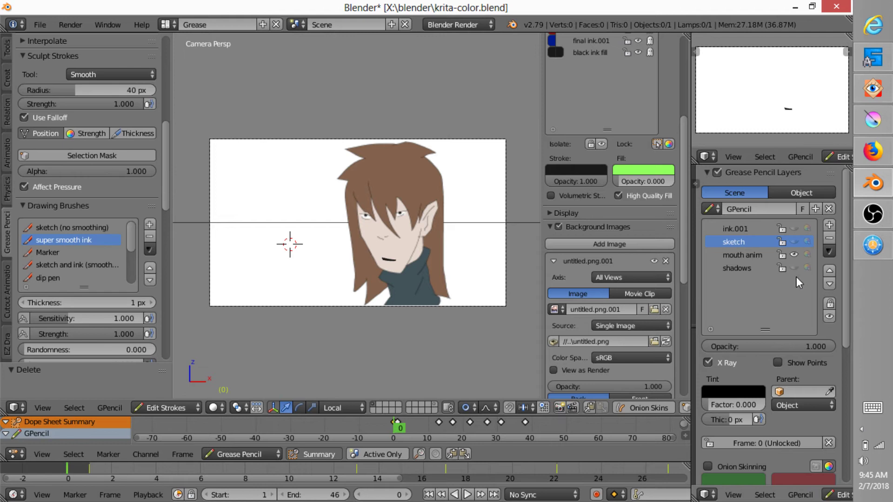
pyautogui.click(794, 268)
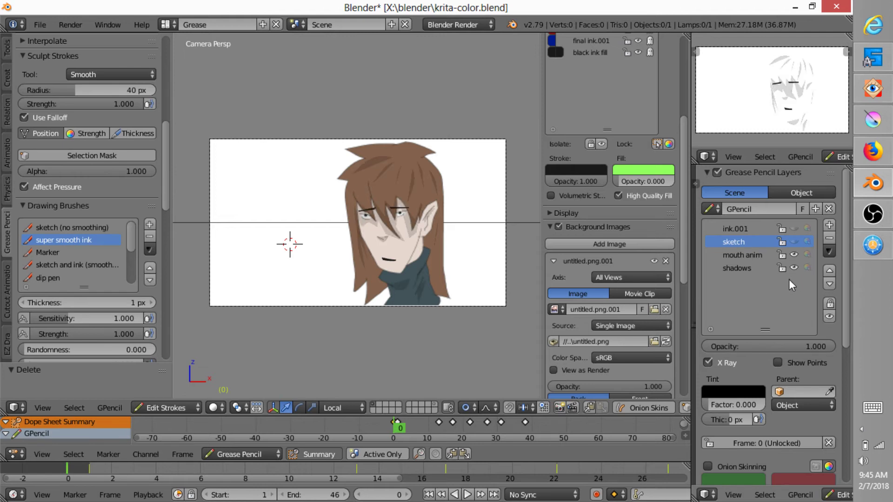
# Play the animation to check the mouth and shadows over the coloured character, and stop the playback.
pyautogui.hotkey('alt', 'a')
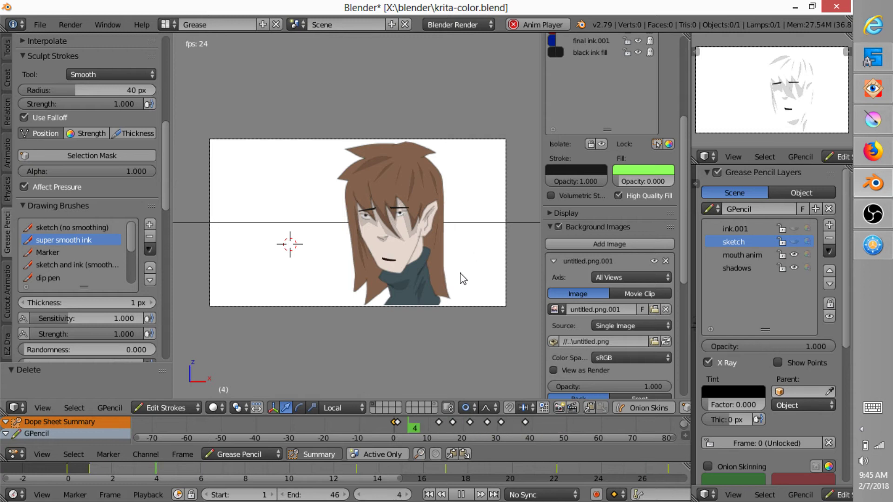
pyautogui.scroll(3, 507, 209)
pyautogui.press('Escape')
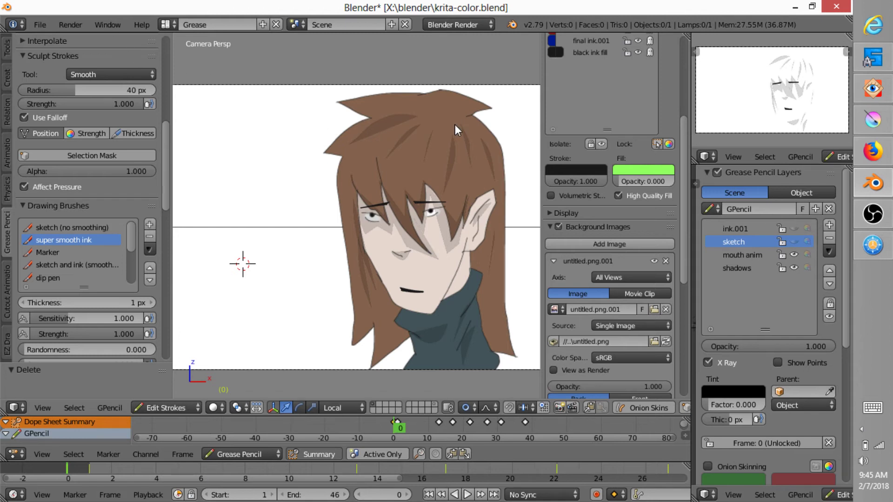
# In the Compositing screen layout, set the render output folder to X:\imgout\ and keep the blender. file prefix.
pyautogui.hotkey('ctrl', 'Left')
pyautogui.hotkey('ctrl', 'Left')
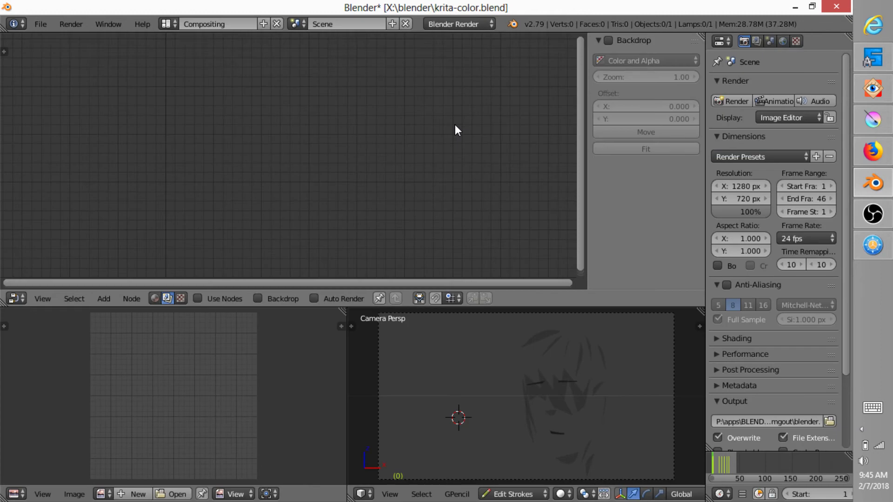
pyautogui.click(829, 421)
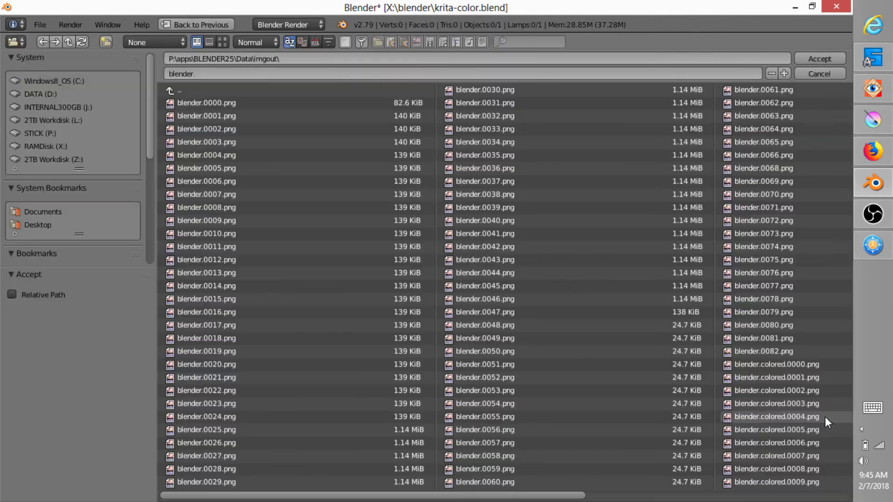
pyautogui.click(62, 144)
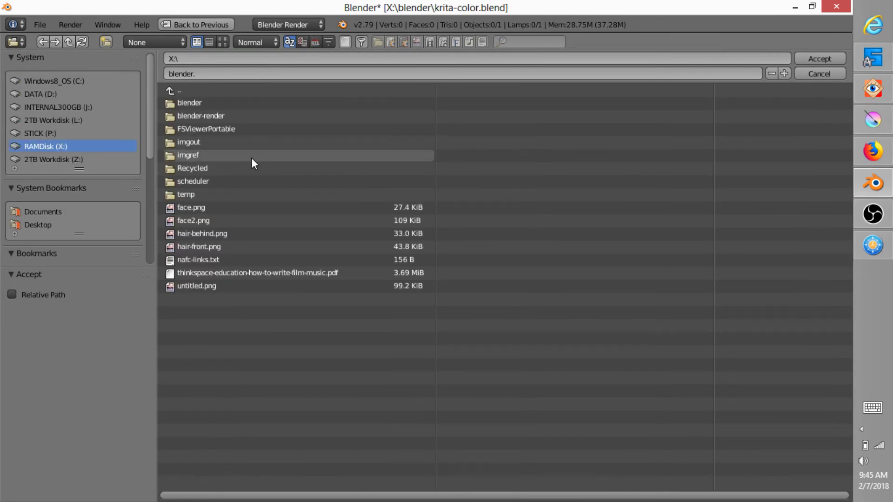
pyautogui.click(189, 141)
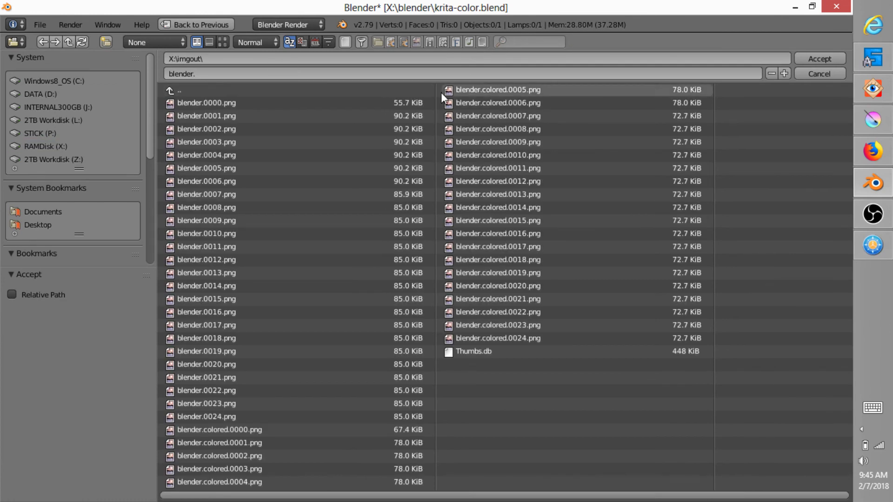
pyautogui.click(819, 58)
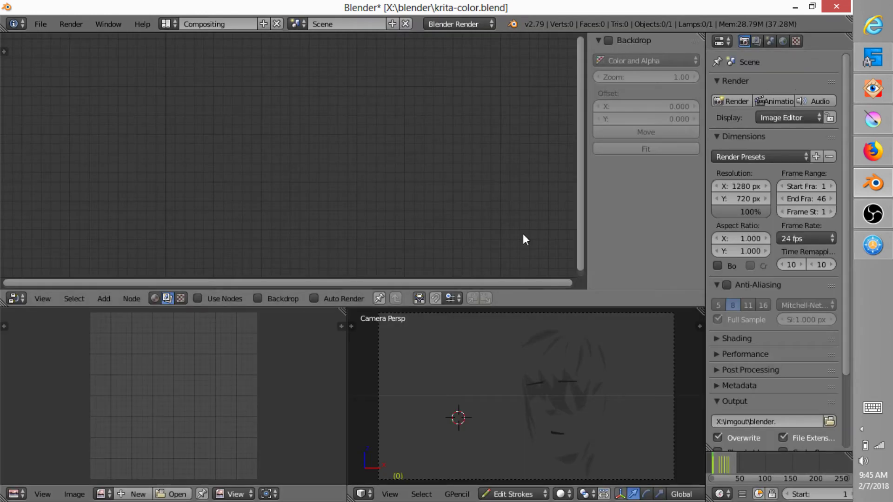
# Return to the Grease screen layout, render the coloured animation with OpenGL-free full rendering to the output folder, and close the render result.
pyautogui.hotkey('ctrl', 'Right')
pyautogui.hotkey('ctrl', 'Right')
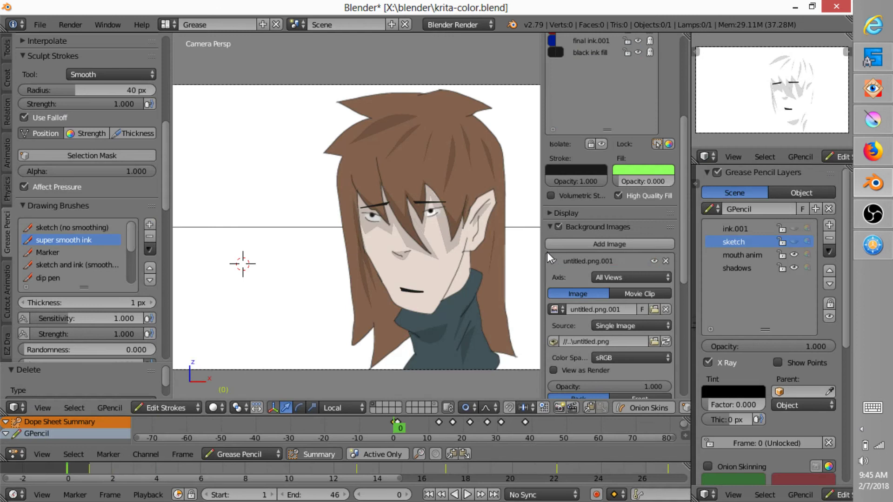
pyautogui.hotkey('ctrl', 'F12')
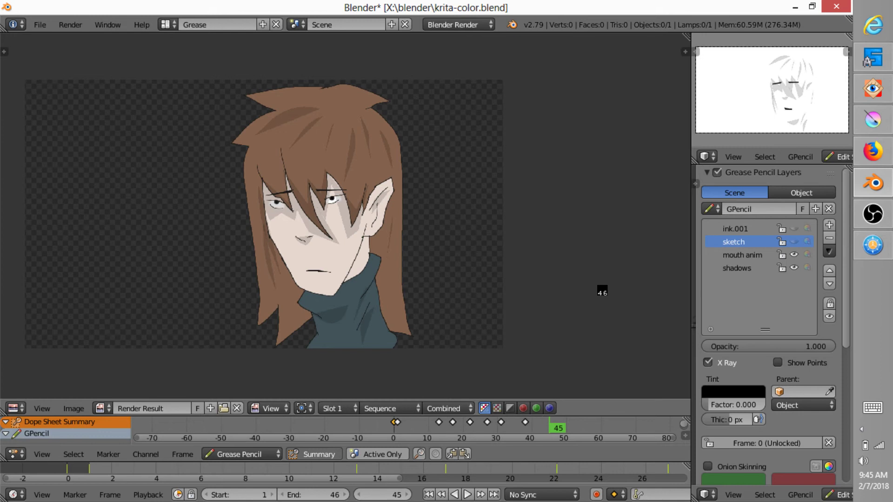
pyautogui.press('Escape')
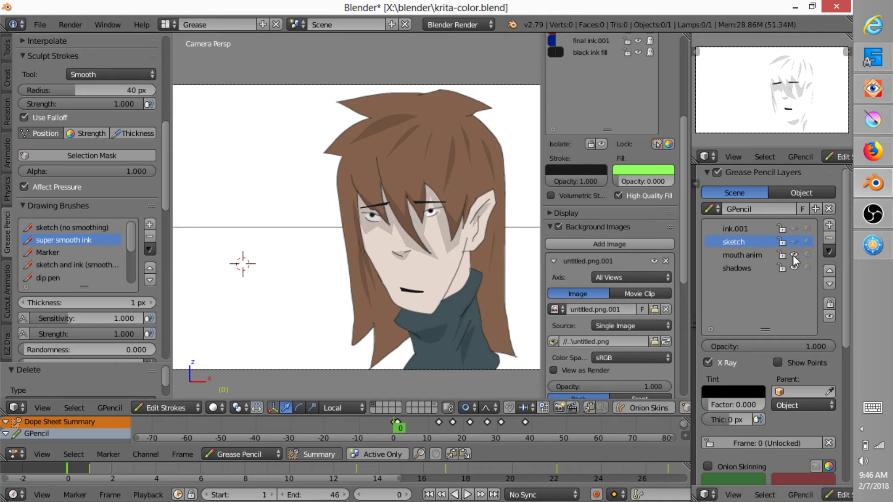
# Hide the background image and the shadows layer, leaving only the ink.001 and mouth anim Grease Pencil layers shown.
pyautogui.click(654, 261)
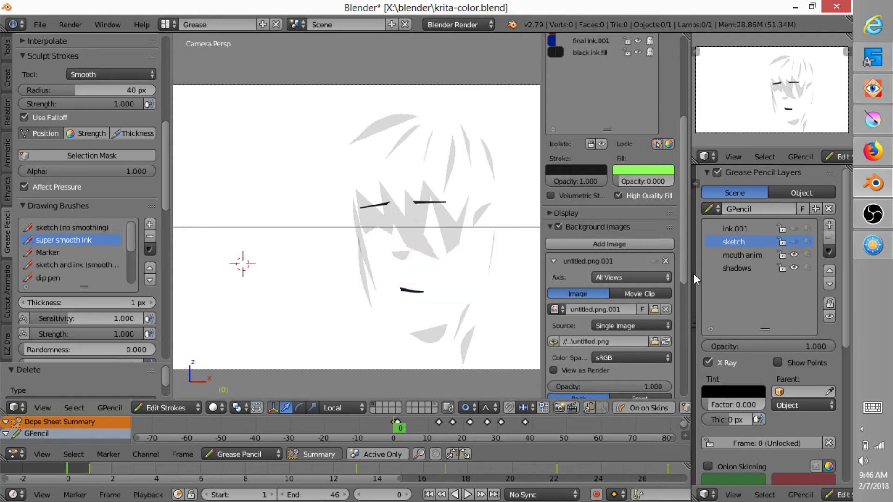
pyautogui.click(793, 255)
pyautogui.click(794, 229)
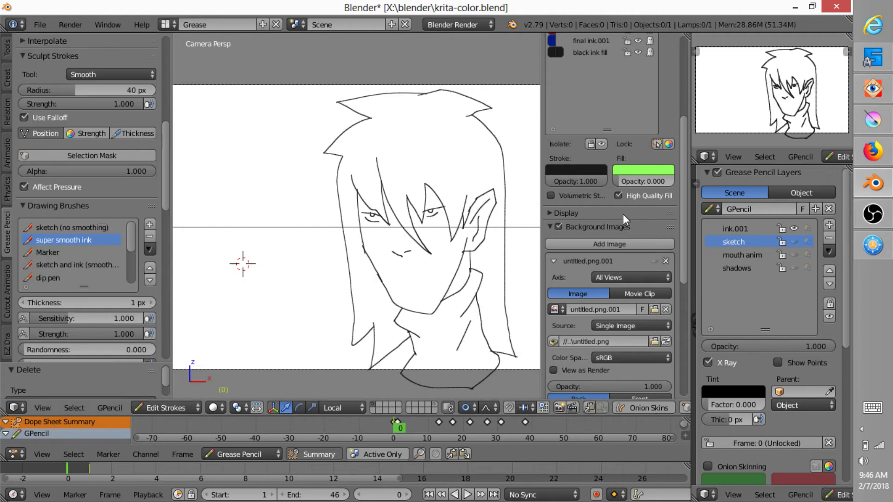
pyautogui.click(794, 255)
# In the Compositing screen layout, change the render output path to X:\imgout\outlines.
pyautogui.hotkey('ctrl', 'Left')
pyautogui.hotkey('ctrl', 'Left')
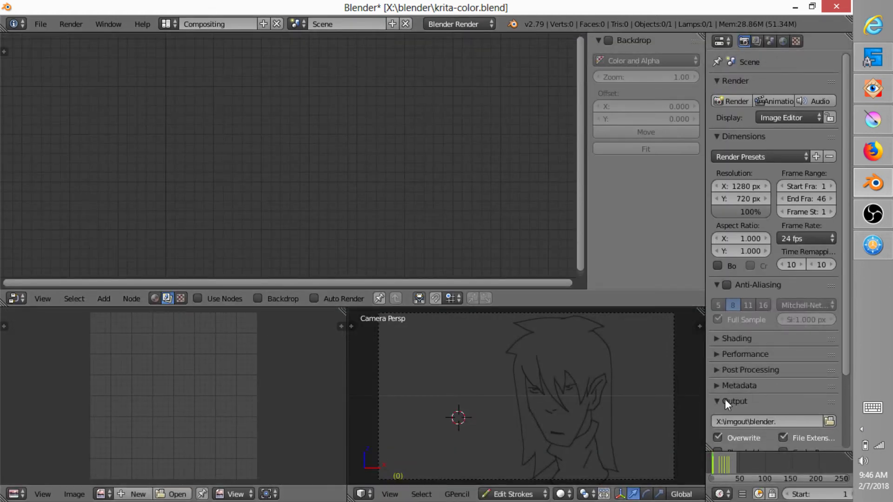
pyautogui.click(829, 421)
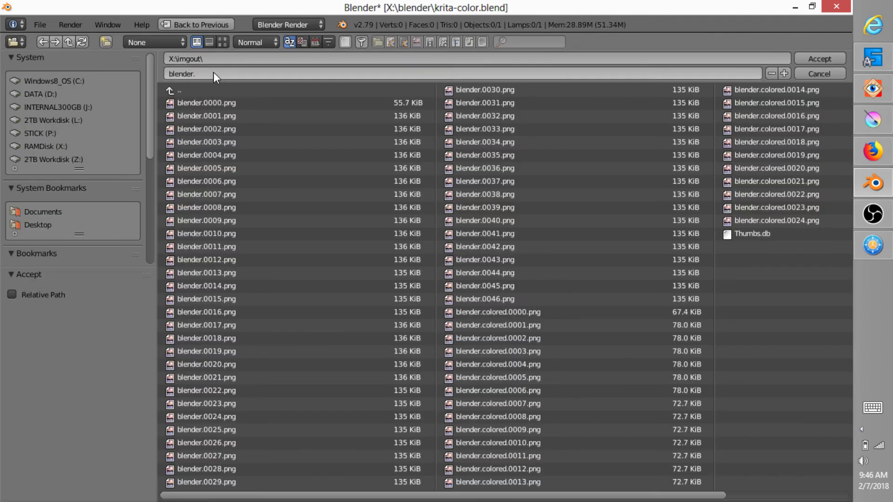
pyautogui.click(207, 73)
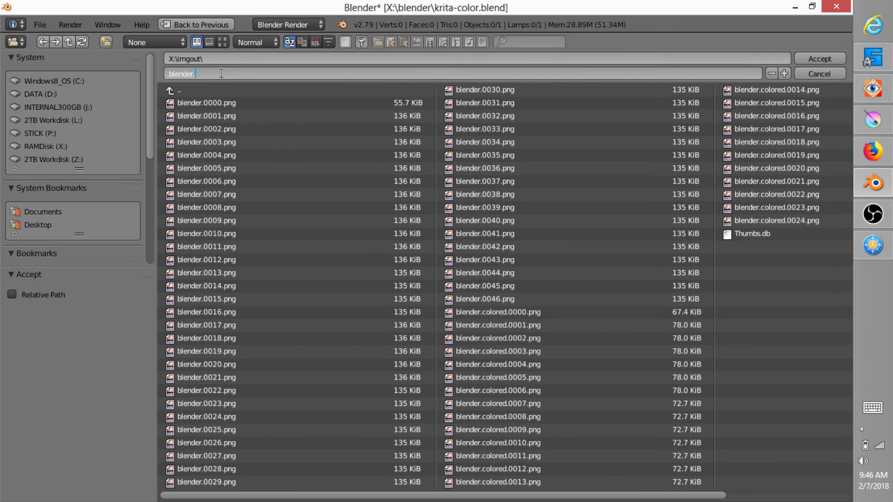
pyautogui.press('BackSpace')
pyautogui.press('BackSpace')
pyautogui.press('BackSpace')
pyautogui.press('BackSpace')
pyautogui.click(820, 58)
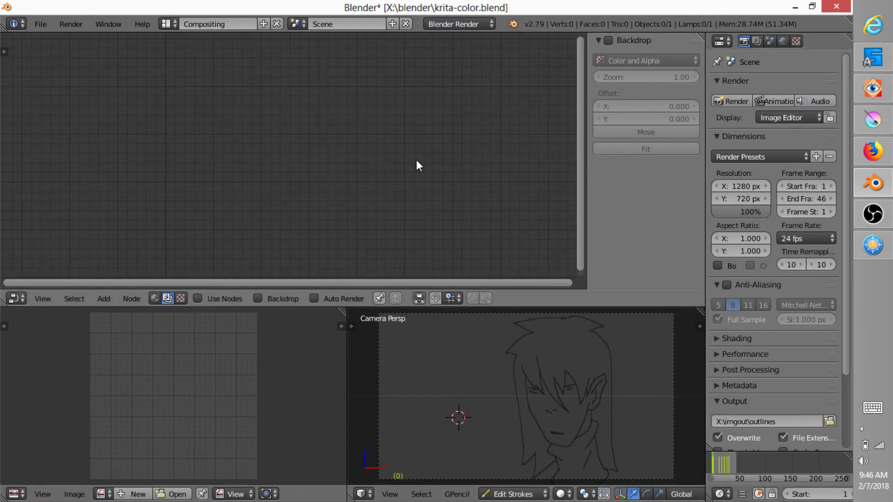
# Go back to the Grease screen layout, render the outline animation and leave the render result.
pyautogui.hotkey('ctrl', 'Right')
pyautogui.hotkey('ctrl', 'Right')
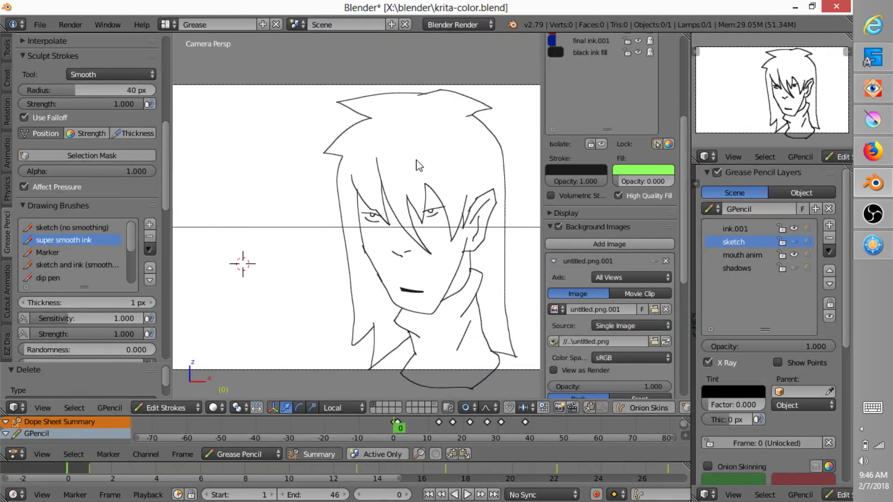
pyautogui.hotkey('ctrl', 'F12')
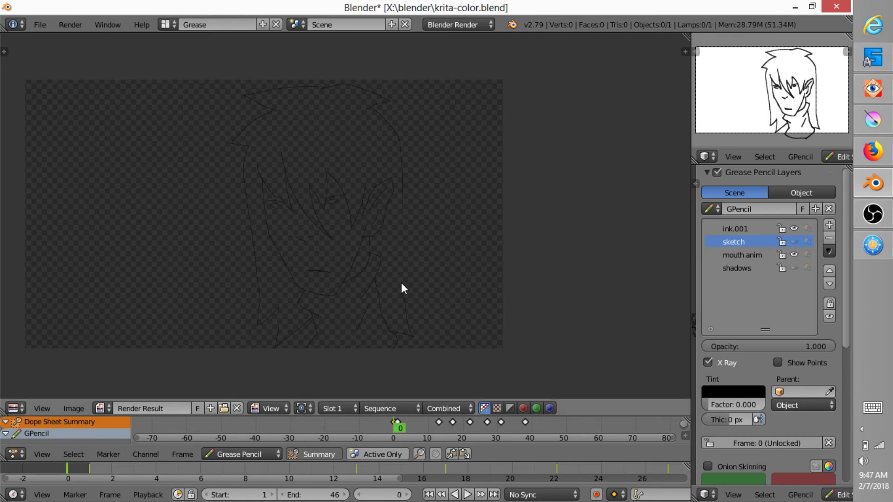
pyautogui.press('Escape')
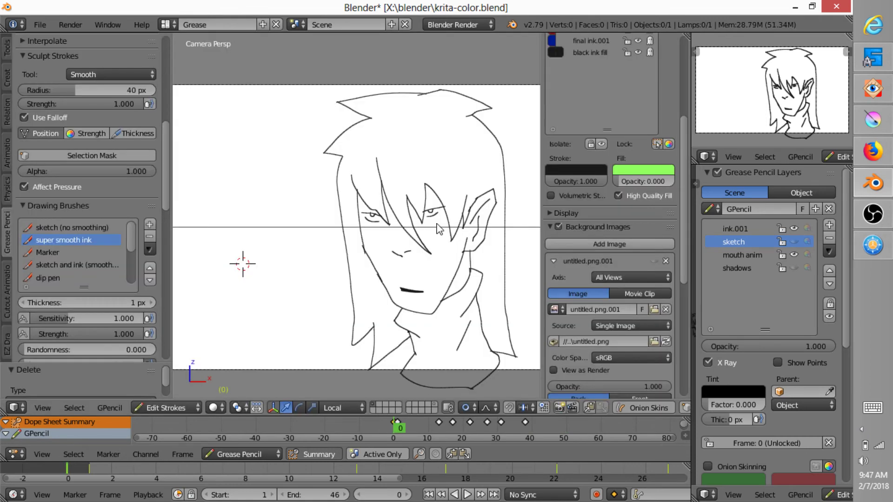
# Switch to Krita and toggle Layer 2 and Layer 1 off and on to compare the colour and ink layers.
pyautogui.click(872, 120)
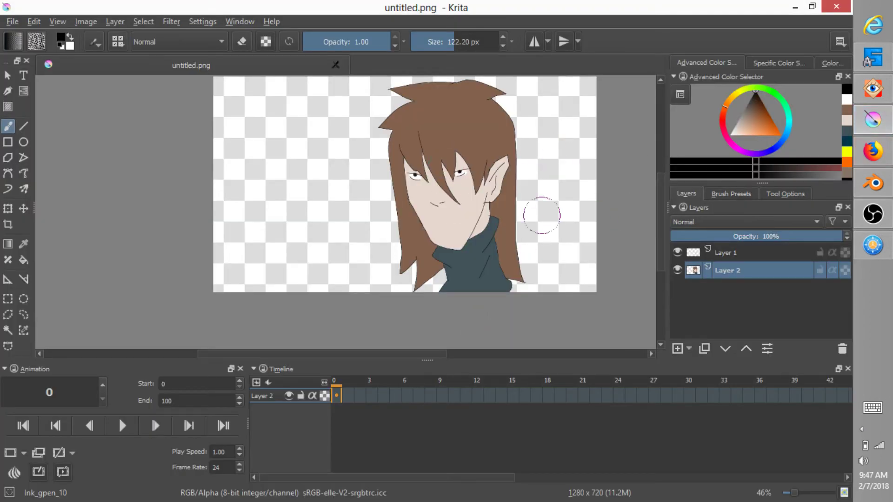
pyautogui.moveTo(551, 194); pyautogui.dragTo(493, 227, button='middle')
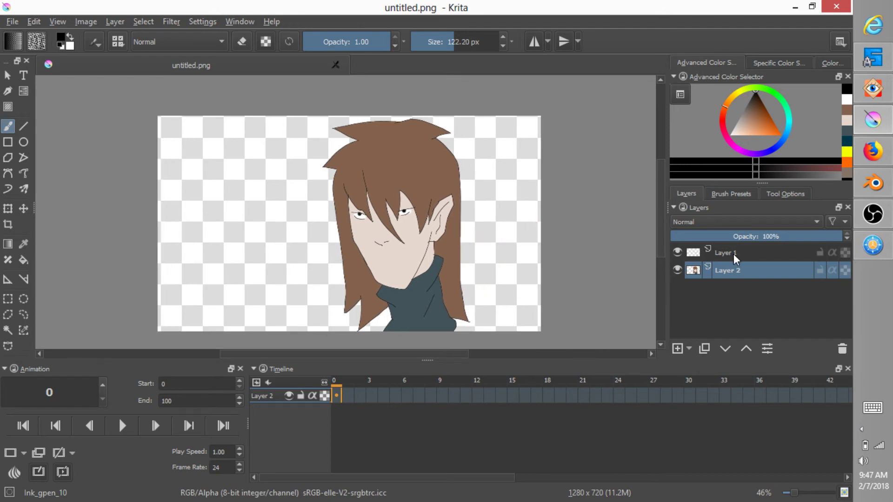
pyautogui.click(677, 269)
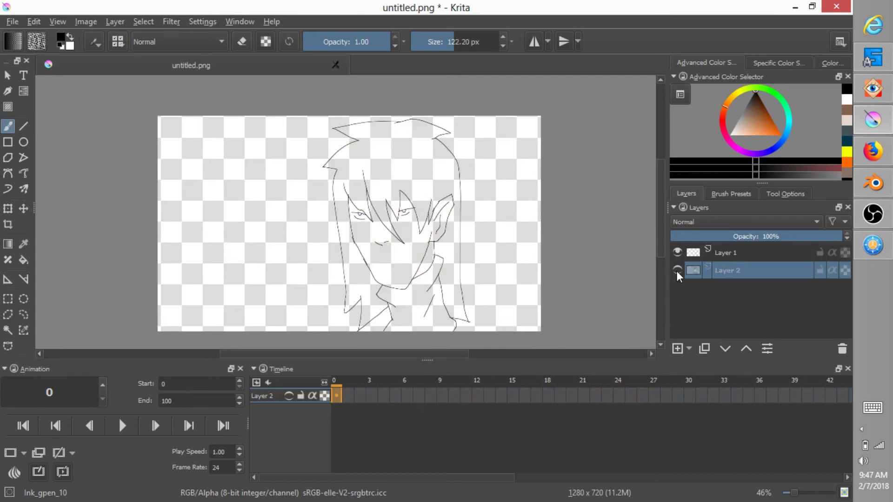
pyautogui.click(677, 270)
pyautogui.click(676, 252)
pyautogui.click(677, 251)
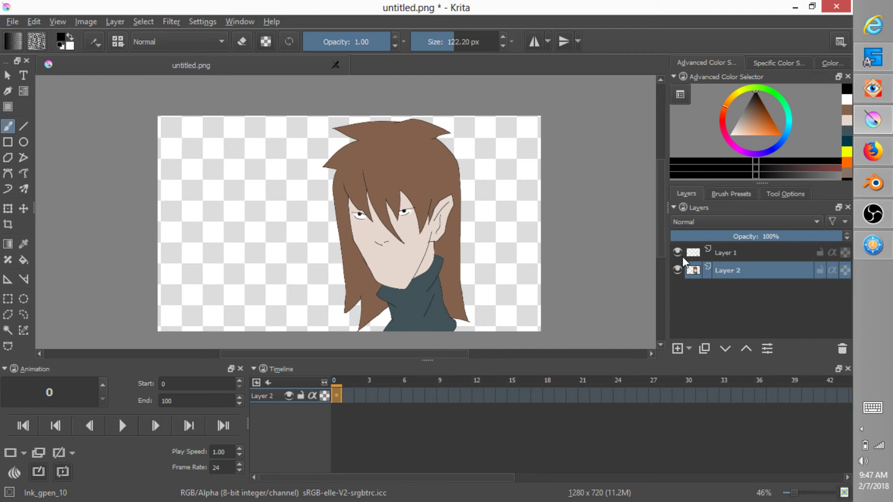
# Add a new paint layer above Layer 1 and enable Inherit Alpha in its layer properties.
pyautogui.click(741, 254)
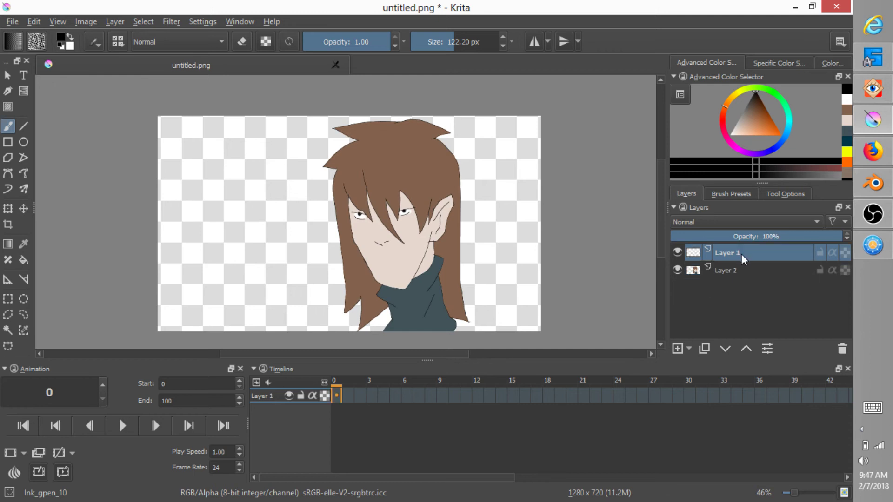
pyautogui.click(677, 349)
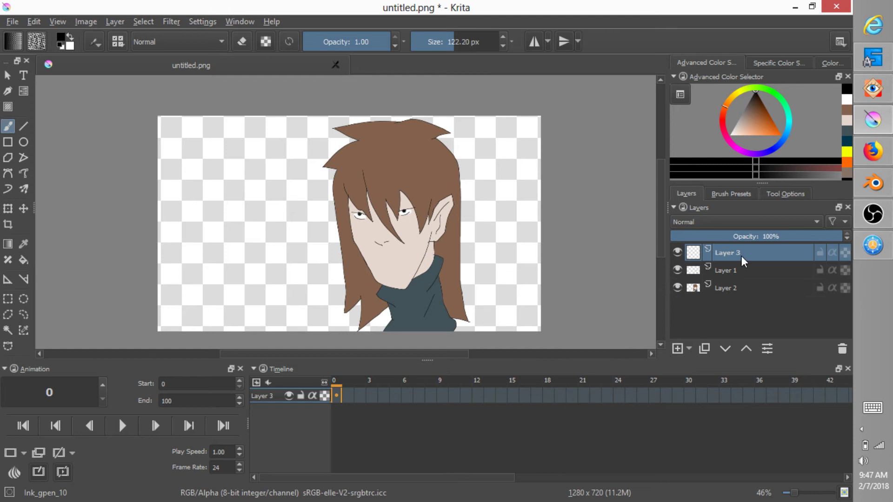
pyautogui.click(768, 349)
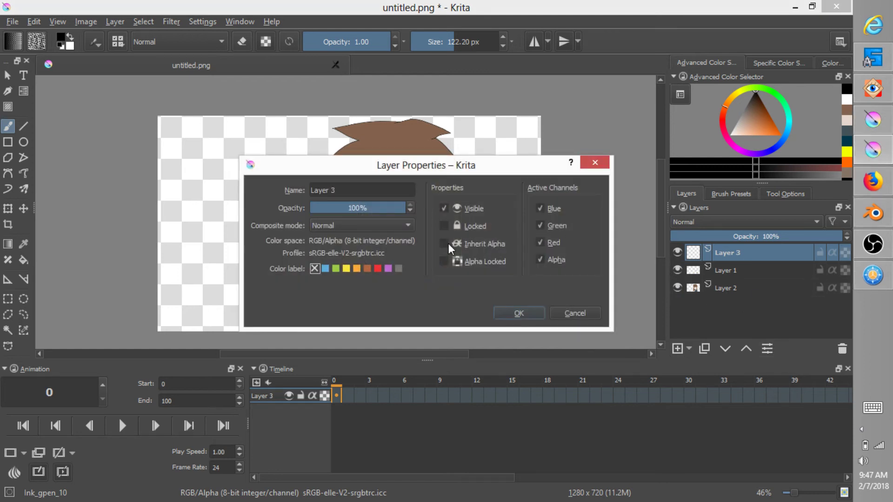
pyautogui.click(444, 244)
pyautogui.click(527, 312)
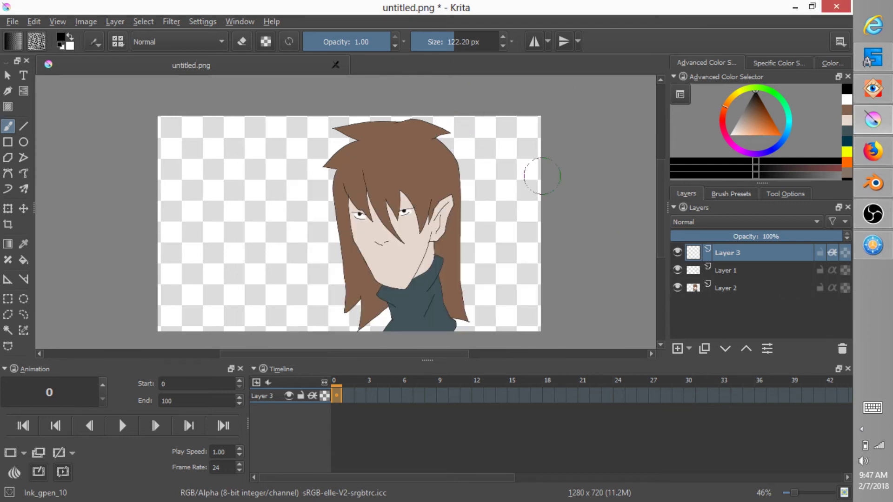
# Paint a black shadow over the ear-side half of the character, extending it at the jaw and collar, and set Layer 3's opacity to 11%.
pyautogui.moveTo(449, 116)
pyautogui.mouseDown()
pyautogui.moveTo(442, 312)
pyautogui.moveTo(463, 288)
pyautogui.mouseUp()
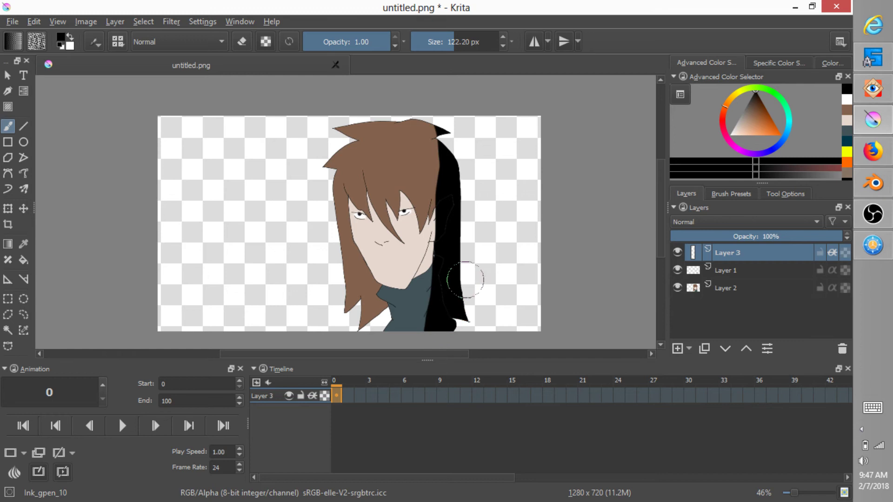
pyautogui.moveTo(435, 343)
pyautogui.mouseDown()
pyautogui.moveTo(465, 253)
pyautogui.moveTo(425, 321)
pyautogui.moveTo(446, 139)
pyautogui.moveTo(439, 129)
pyautogui.moveTo(407, 307)
pyautogui.moveTo(423, 342)
pyautogui.mouseUp()
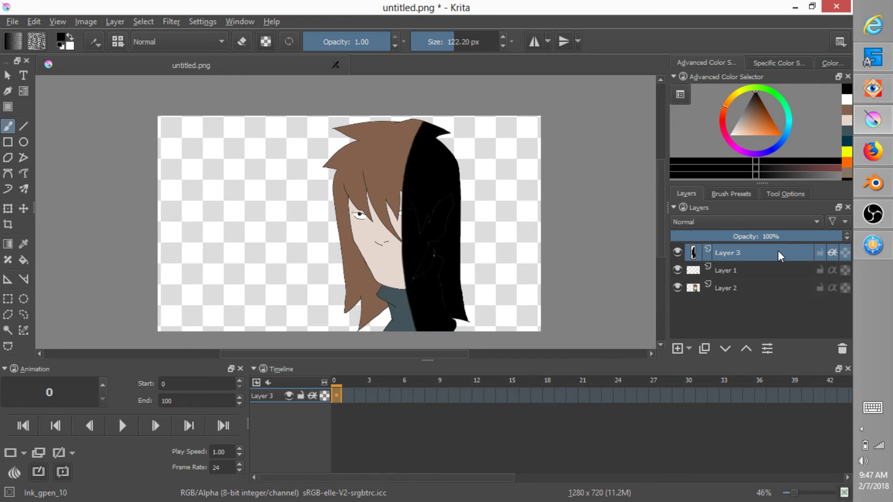
pyautogui.moveTo(827, 235); pyautogui.dragTo(740, 236)
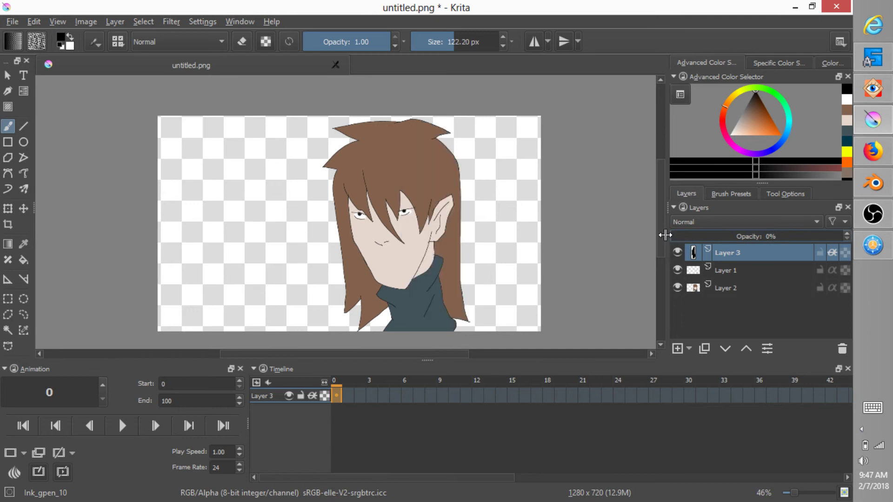
pyautogui.moveTo(680, 237); pyautogui.dragTo(690, 236)
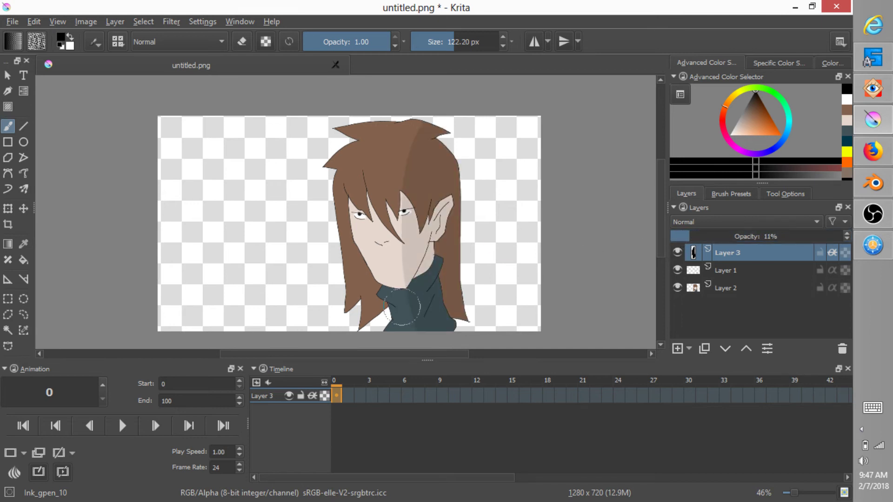
pyautogui.moveTo(414, 312); pyautogui.dragTo(416, 327)
pyautogui.moveTo(417, 244)
pyautogui.mouseDown()
pyautogui.moveTo(407, 272)
pyautogui.moveTo(385, 284)
pyautogui.mouseUp()
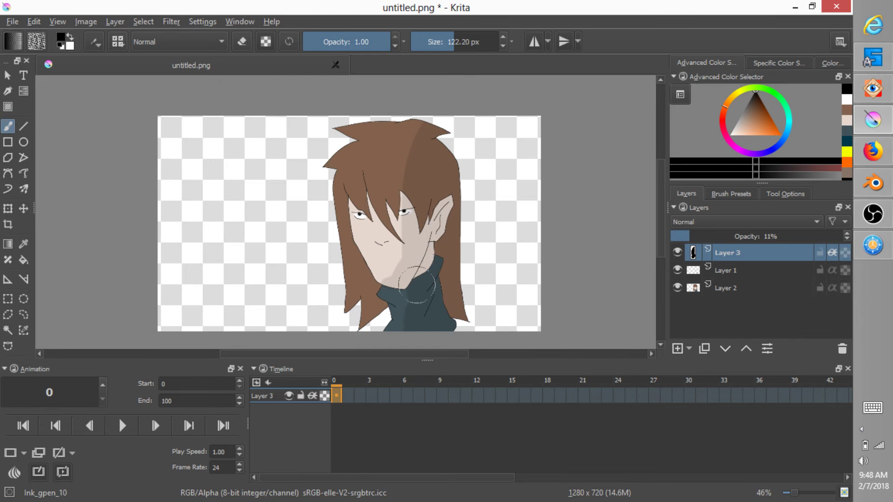
# Try painting white highlight strokes across the upper hair on Layer 3.
pyautogui.click(729, 135)
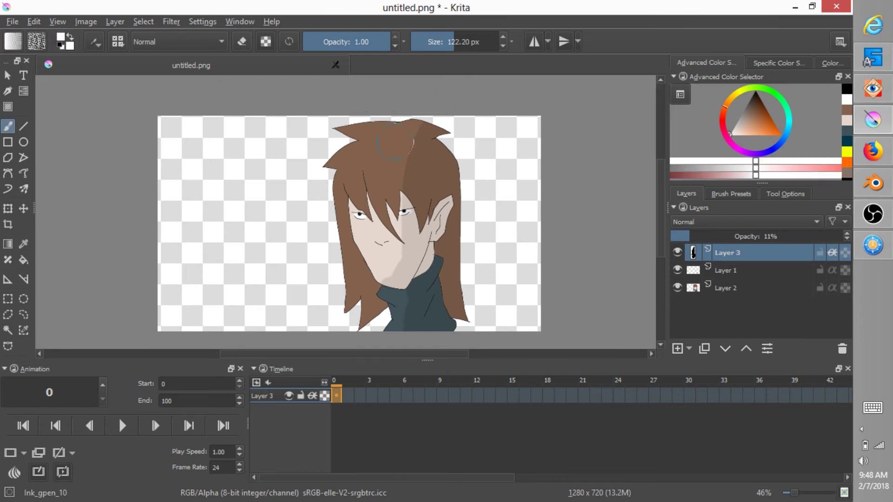
pyautogui.moveTo(400, 136)
pyautogui.mouseDown()
pyautogui.moveTo(363, 144)
pyautogui.moveTo(358, 156)
pyautogui.moveTo(376, 162)
pyautogui.moveTo(362, 175)
pyautogui.mouseUp()
pyautogui.moveTo(403, 153)
pyautogui.mouseDown()
pyautogui.moveTo(379, 190)
pyautogui.moveTo(364, 164)
pyautogui.mouseUp()
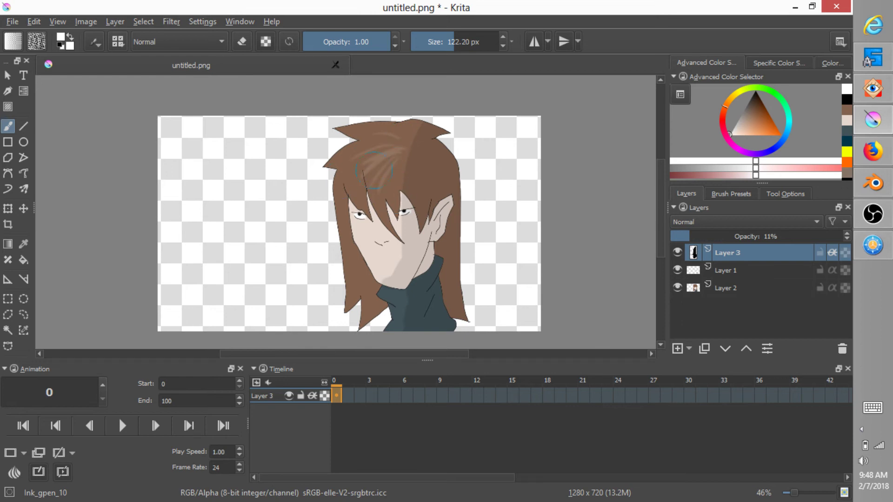
pyautogui.moveTo(403, 140)
pyautogui.mouseDown()
pyautogui.moveTo(365, 141)
pyautogui.moveTo(400, 135)
pyautogui.moveTo(389, 166)
pyautogui.moveTo(401, 170)
pyautogui.mouseUp()
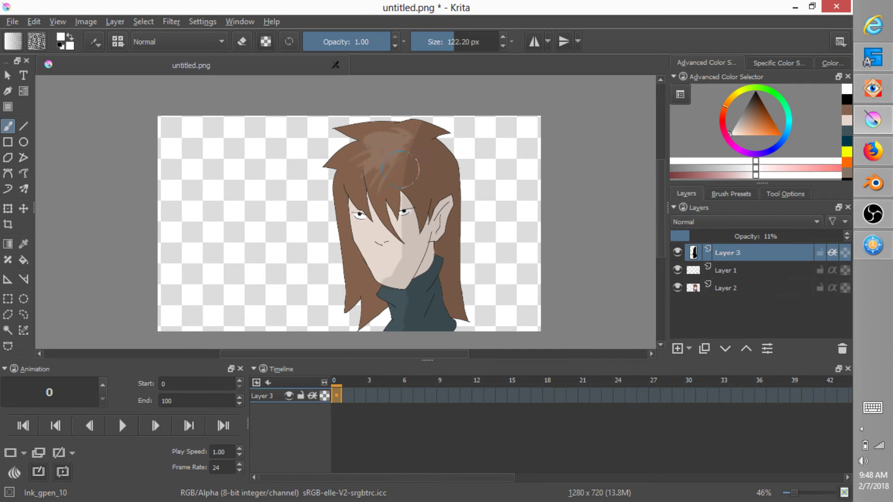
# Undo the white highlight strokes on the hair.
pyautogui.hotkey('ctrl', 'z')
pyautogui.hotkey('ctrl', 'z')
pyautogui.hotkey('ctrl', 'z')
pyautogui.hotkey('ctrl', 'z')
pyautogui.hotkey('ctrl', 'z')
pyautogui.hotkey('ctrl', 'z')
pyautogui.hotkey('ctrl', 'z')
pyautogui.hotkey('ctrl', 'z')
pyautogui.hotkey('ctrl', 'z')
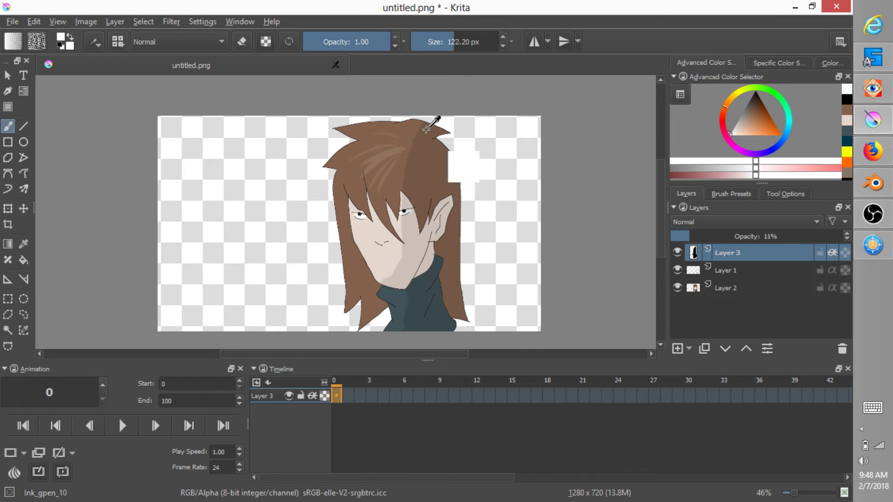
pyautogui.hotkey('ctrl', 'z')
pyautogui.hotkey('ctrl', 'z')
pyautogui.hotkey('ctrl', 'z')
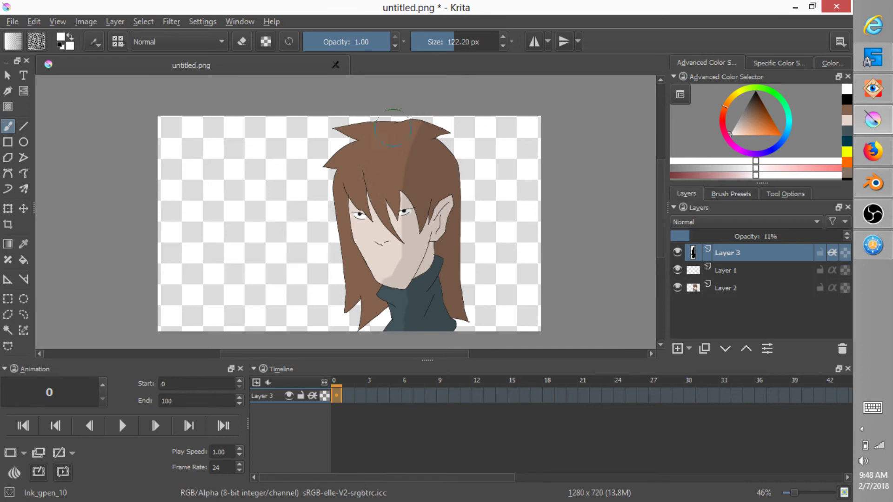
# Paint white highlight strokes on the lit side of the hair on Layer 3 and save the PNG with its alpha channel.
pyautogui.moveTo(398, 128)
pyautogui.mouseDown()
pyautogui.moveTo(368, 127)
pyautogui.moveTo(351, 140)
pyautogui.moveTo(378, 200)
pyautogui.mouseUp()
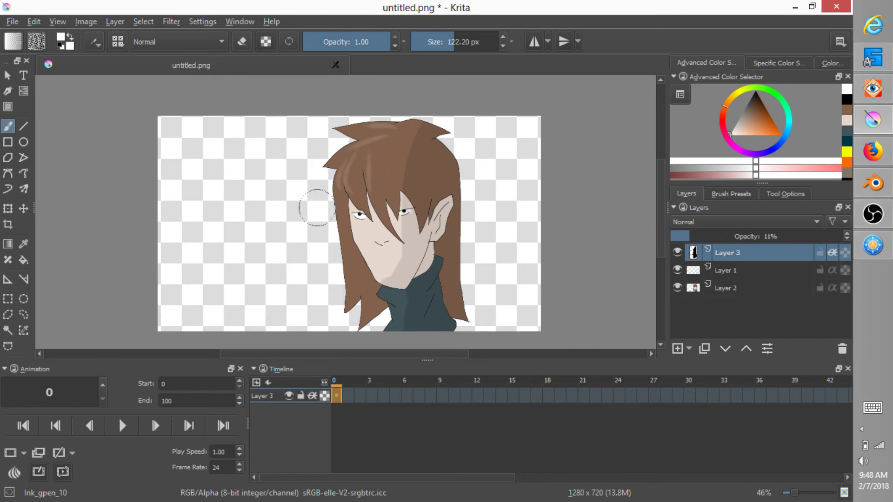
pyautogui.moveTo(332, 191); pyautogui.dragTo(345, 302)
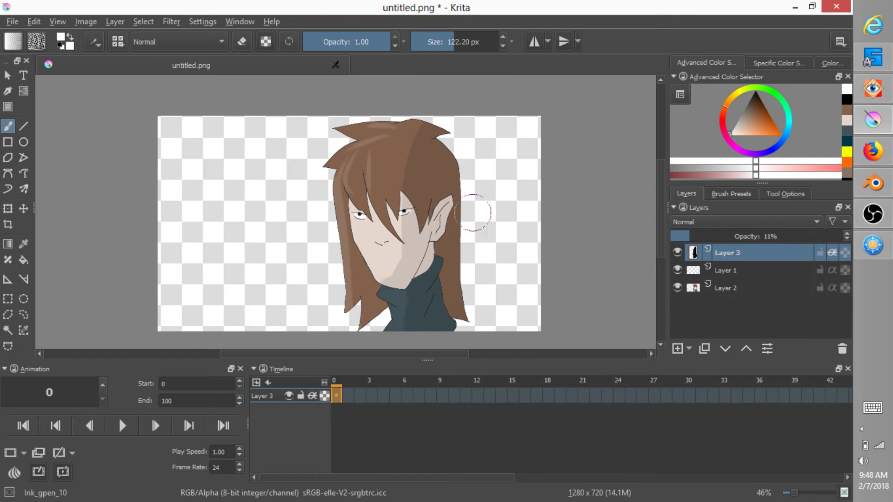
pyautogui.hotkey('ctrl', 's')
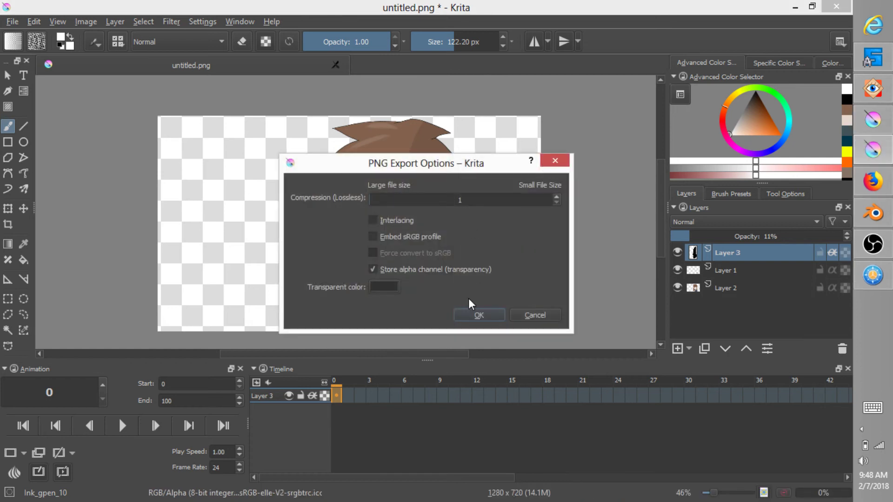
pyautogui.click(476, 314)
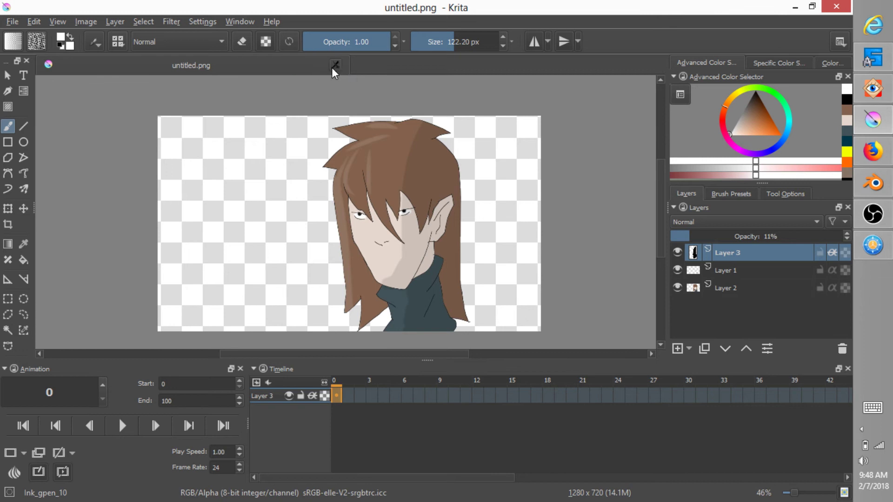
# Create a new 1280 x 720 px document at 72 ppi with the RGB/Alpha 8-bit colour model.
pyautogui.click(15, 20)
pyautogui.click(19, 37)
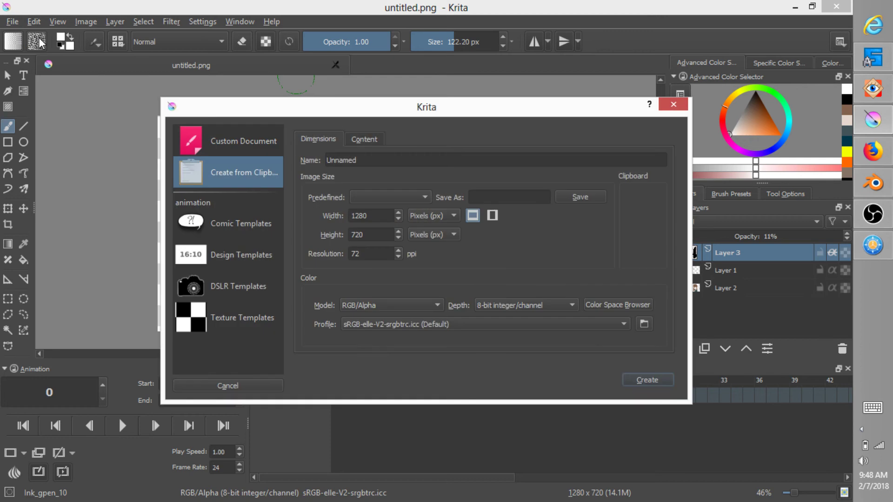
pyautogui.click(647, 379)
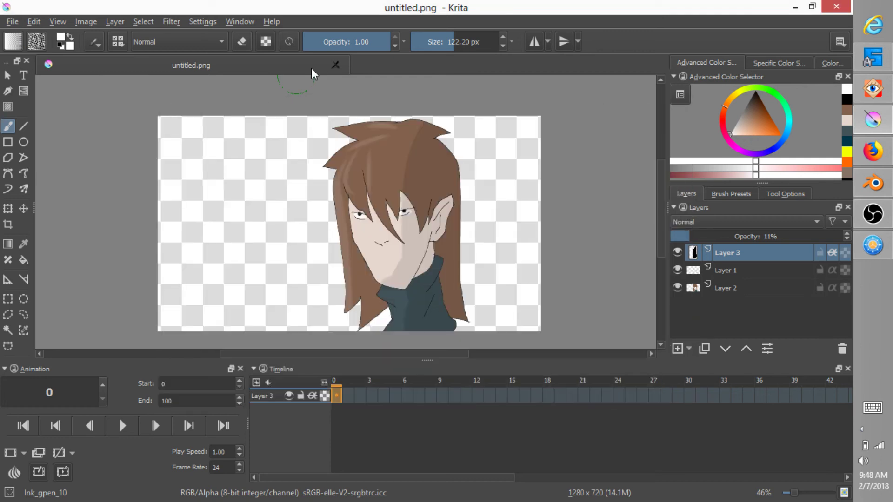
# Start an animation frame import in the new document and browse to the X:\imgout folder for the images.
pyautogui.click(13, 21)
pyautogui.click(74, 145)
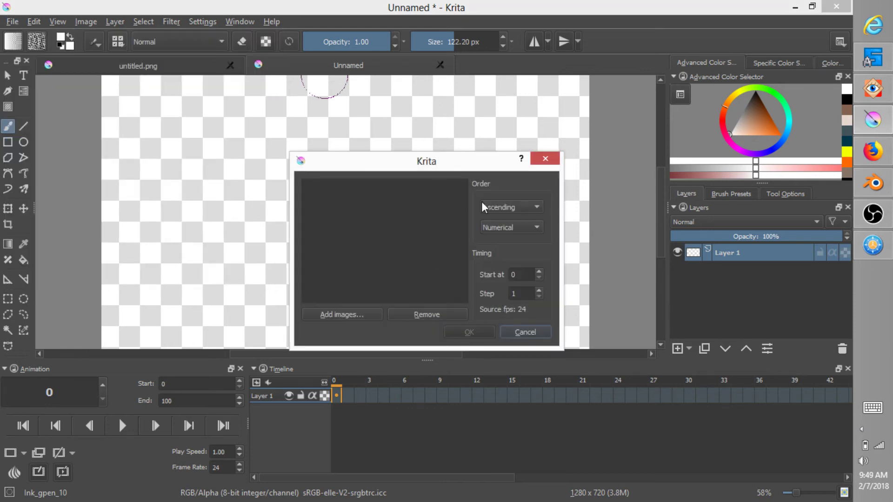
pyautogui.click(363, 319)
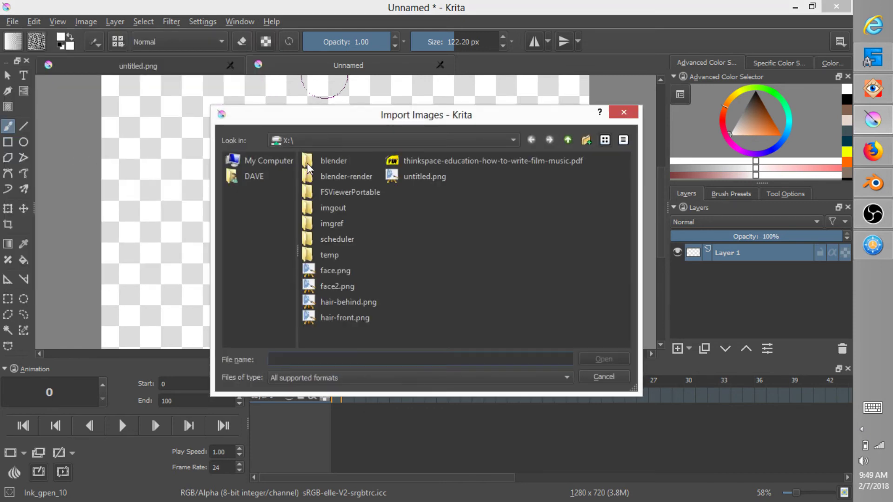
pyautogui.click(333, 209)
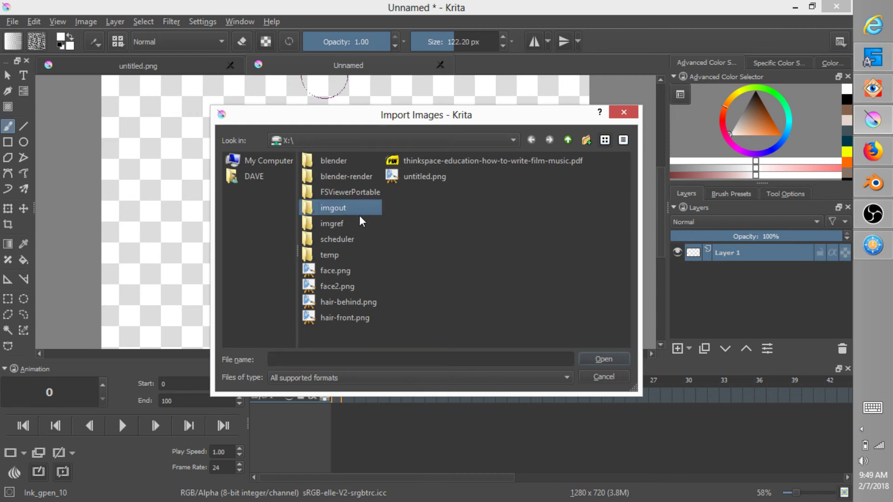
pyautogui.doubleClick(312, 210)
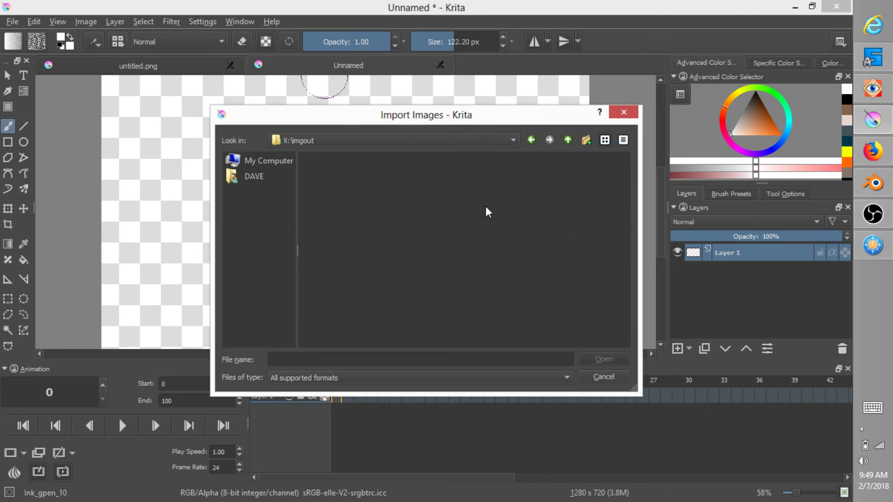
# Import outlines0001.png through outlines0046.png as animation frames in ascending numerical order, starting at 0 with a step of 1.
pyautogui.moveTo(417, 342); pyautogui.dragTo(558, 355)
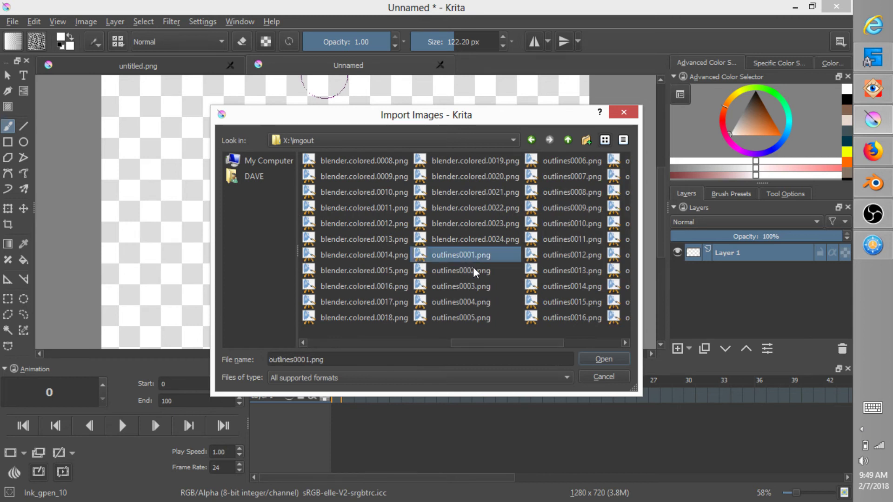
pyautogui.hotkey('shift', 'Down')
pyautogui.hotkey('shift', 'Down')
pyautogui.hotkey('shift', 'Down')
pyautogui.hotkey('shift', 'Down')
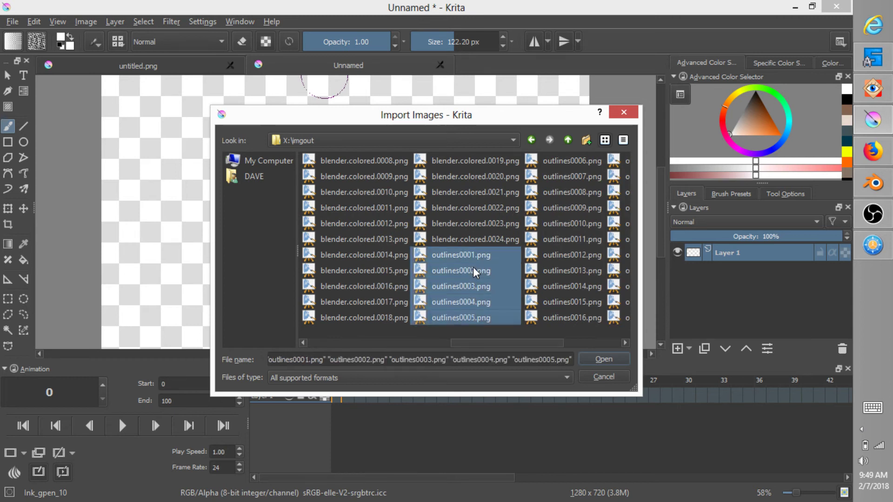
pyautogui.hotkey('shift', 'Right')
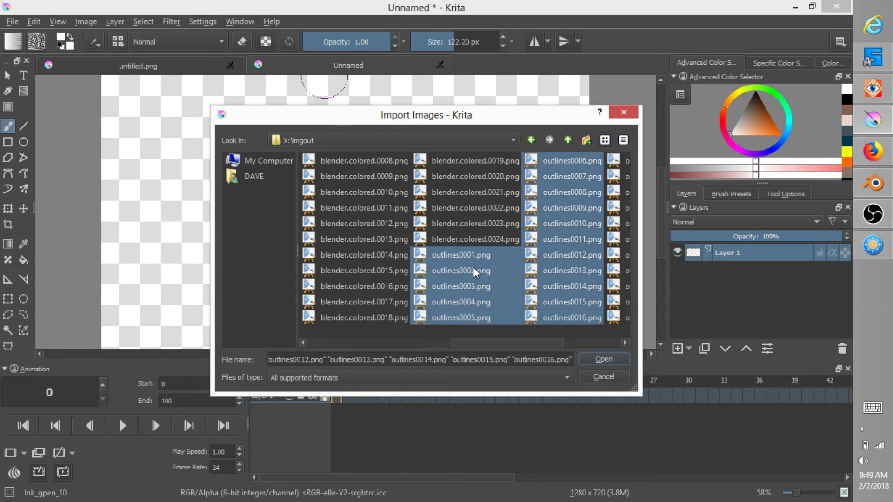
pyautogui.hotkey('shift', 'Right')
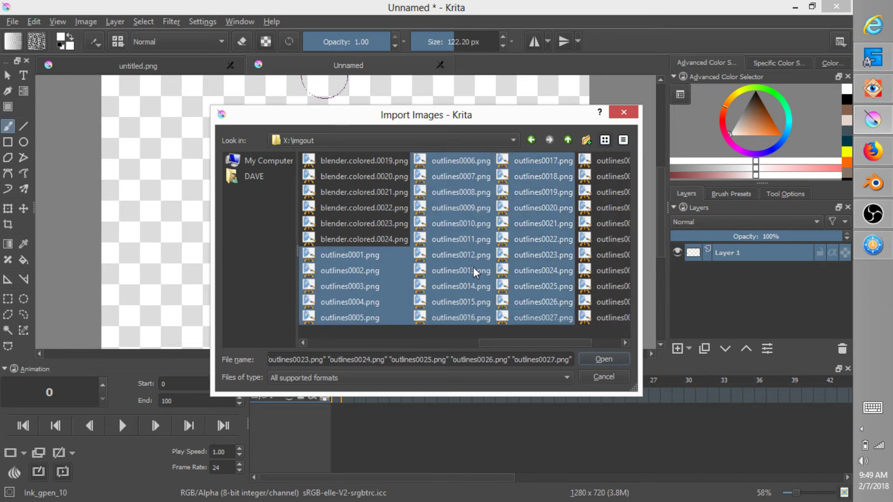
pyautogui.hotkey('shift', 'Right')
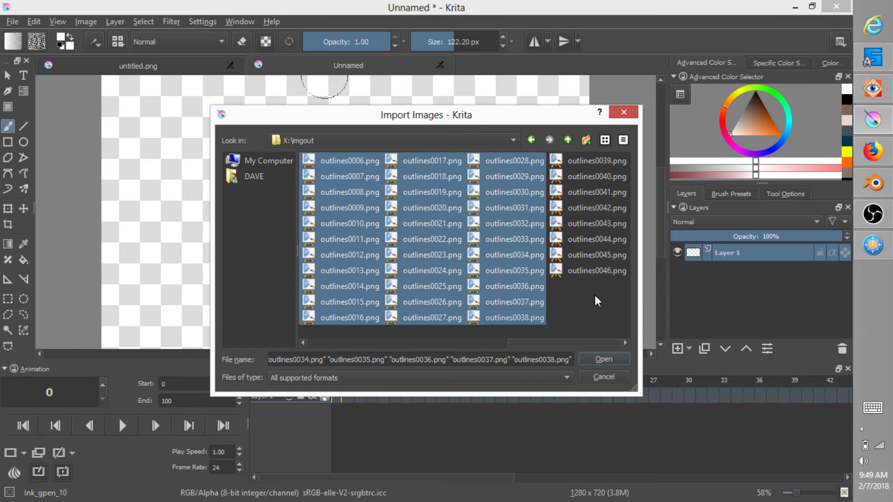
pyautogui.hotkey('ctrl', 'a')
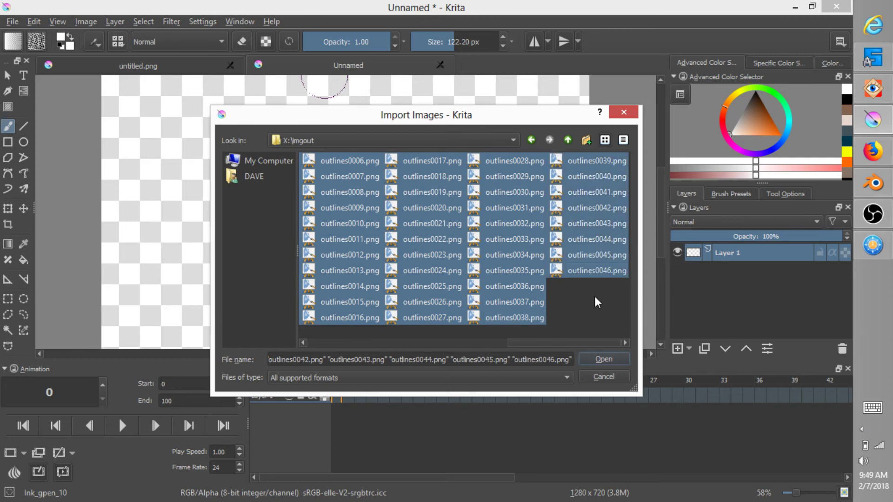
pyautogui.click(604, 359)
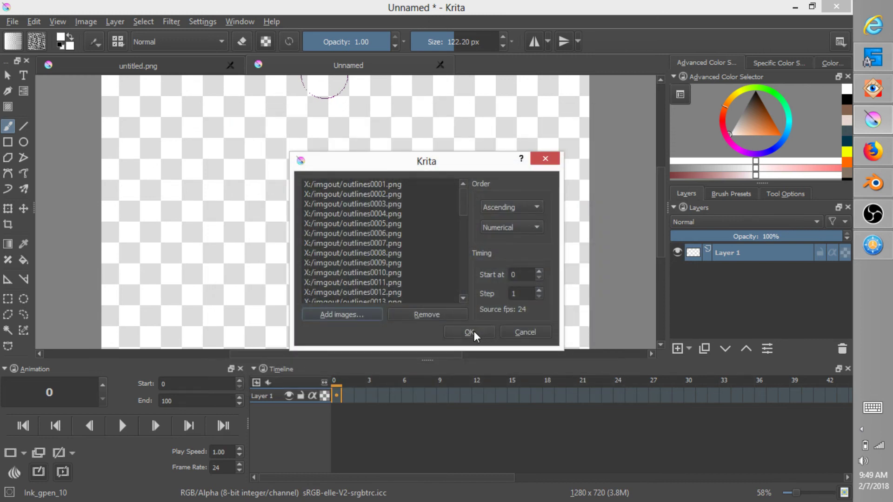
pyautogui.click(470, 332)
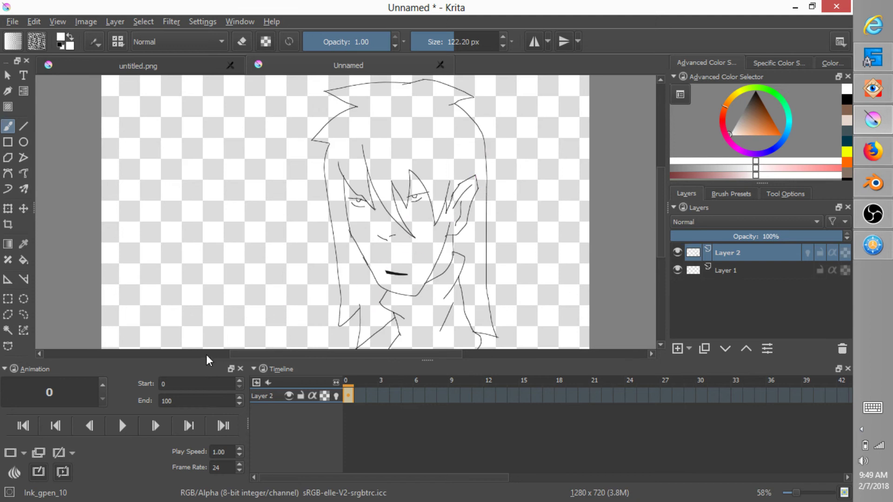
# Set the animation's end frame to 46 and save the document as a Krita file named asdfasdf.
pyautogui.moveTo(183, 400); pyautogui.dragTo(157, 399)
pyautogui.write('46')
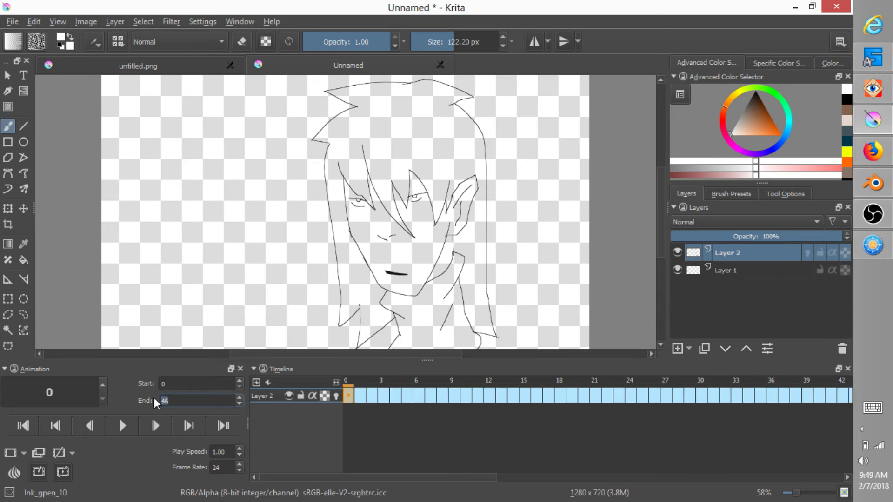
pyautogui.click(14, 22)
pyautogui.press('Escape')
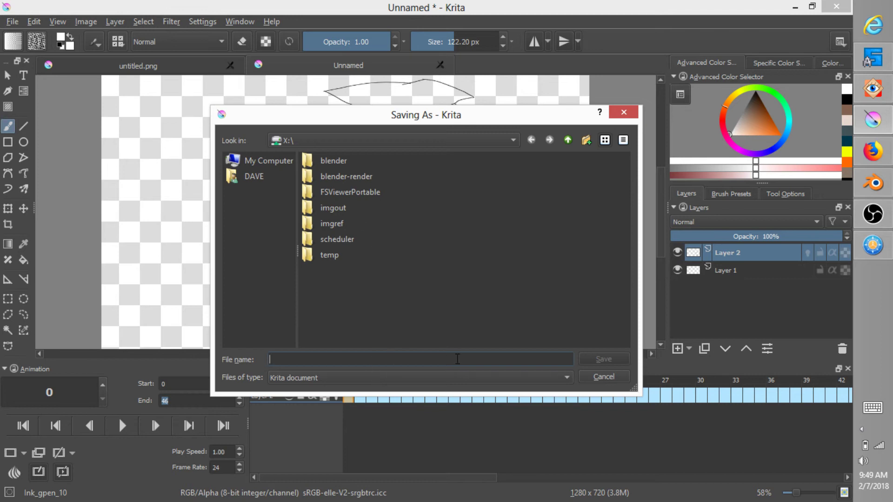
pyautogui.write('asdfasdf')
pyautogui.click(612, 364)
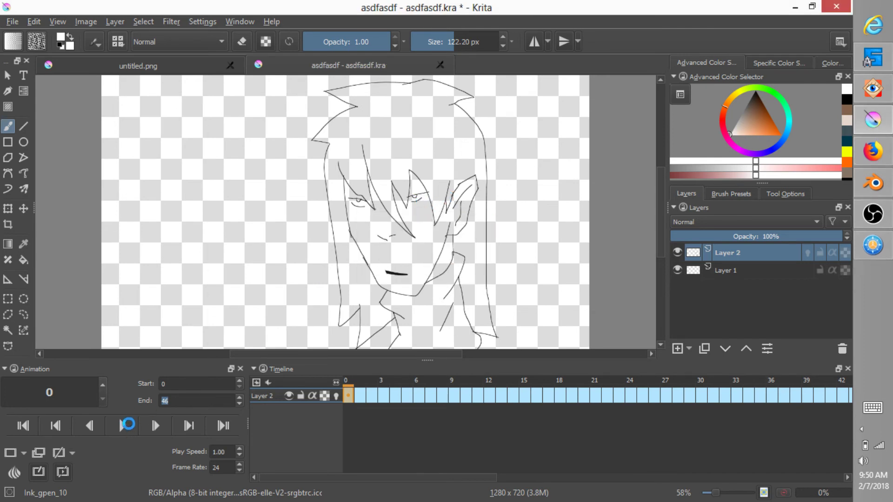
# Play back and stop the imported outline animation, and toggle Layer 2's visibility off and on to check it.
pyautogui.click(124, 425)
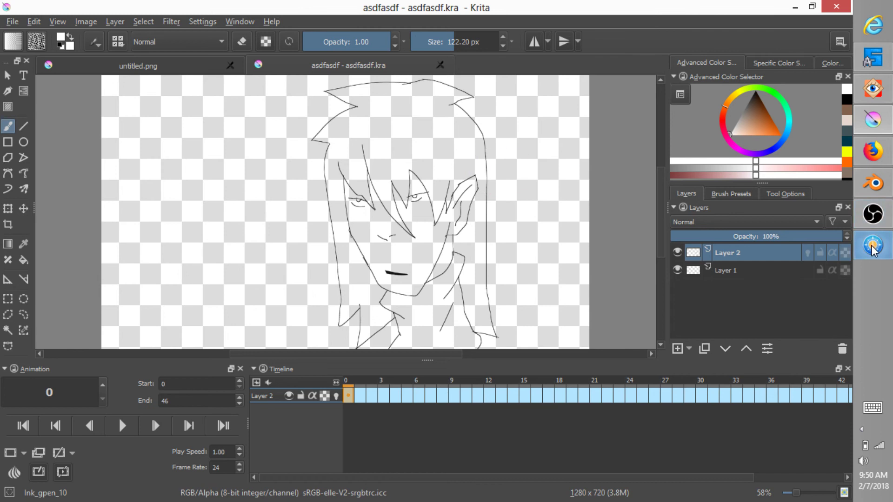
pyautogui.moveTo(874, 252)
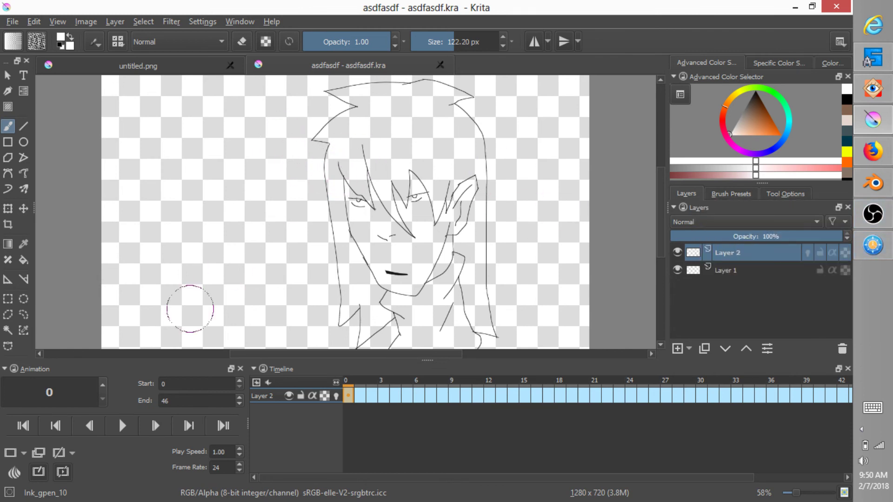
pyautogui.click(123, 426)
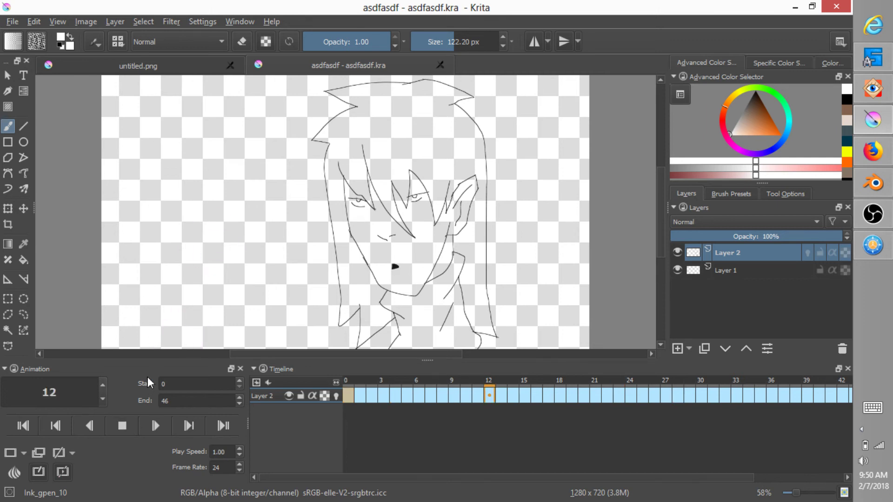
pyautogui.click(129, 427)
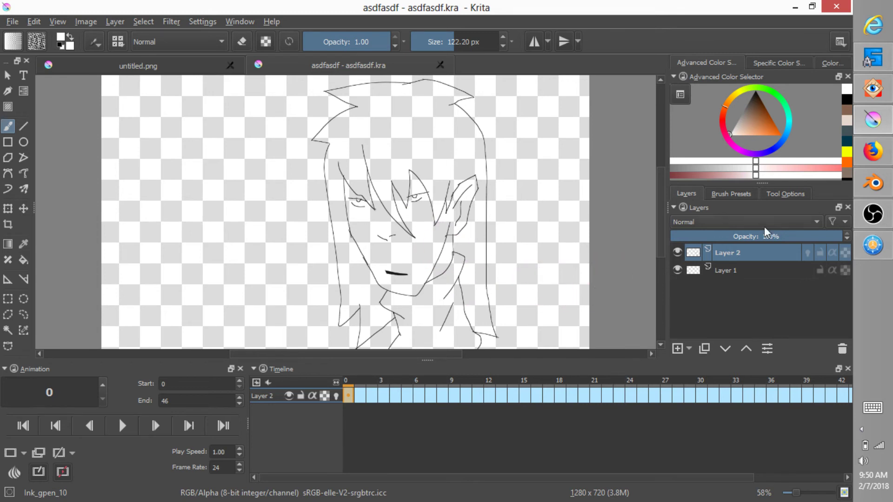
pyautogui.click(677, 252)
pyautogui.click(678, 252)
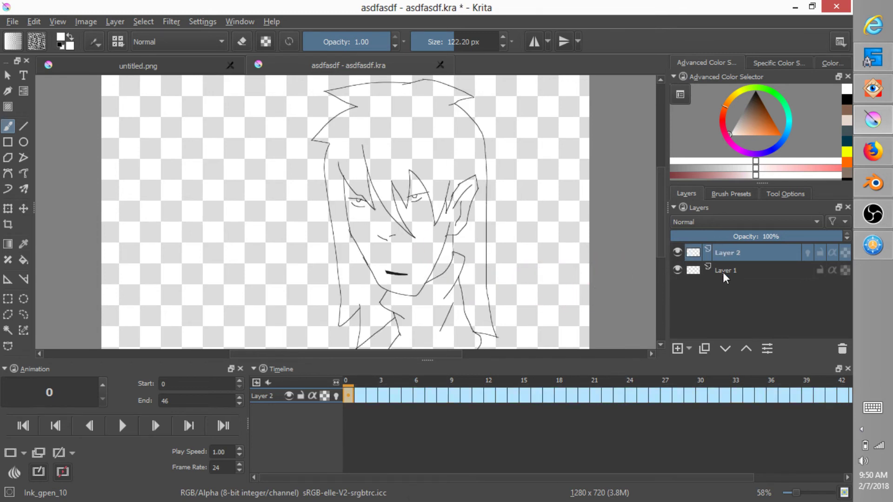
# Create a new blank animation frame at frame 0 on Layer 1 beneath the outlines.
pyautogui.click(741, 272)
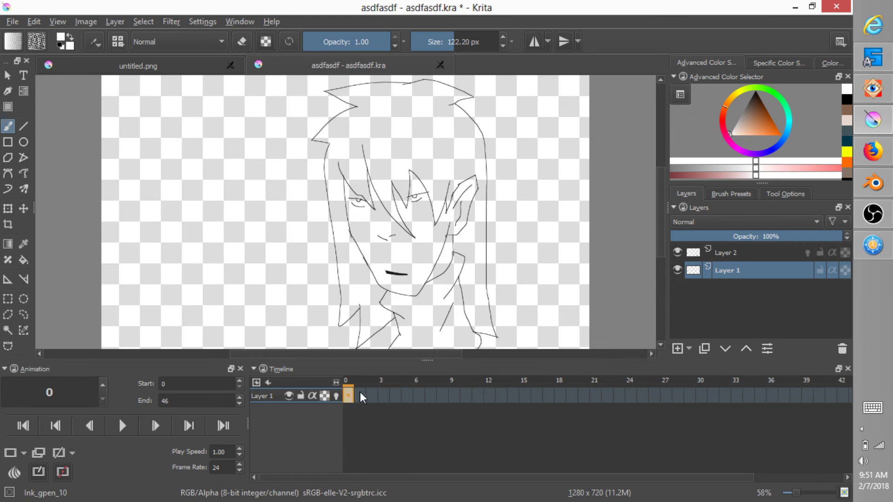
pyautogui.rightClick(350, 396)
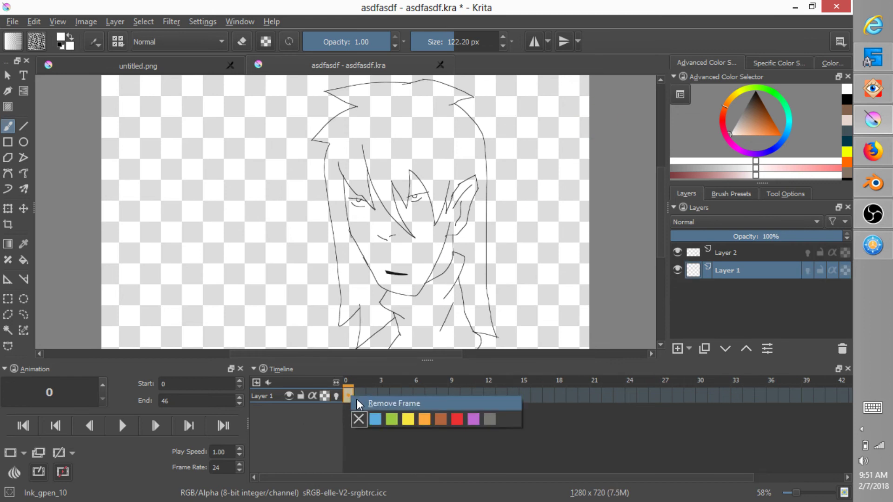
pyautogui.click(447, 387)
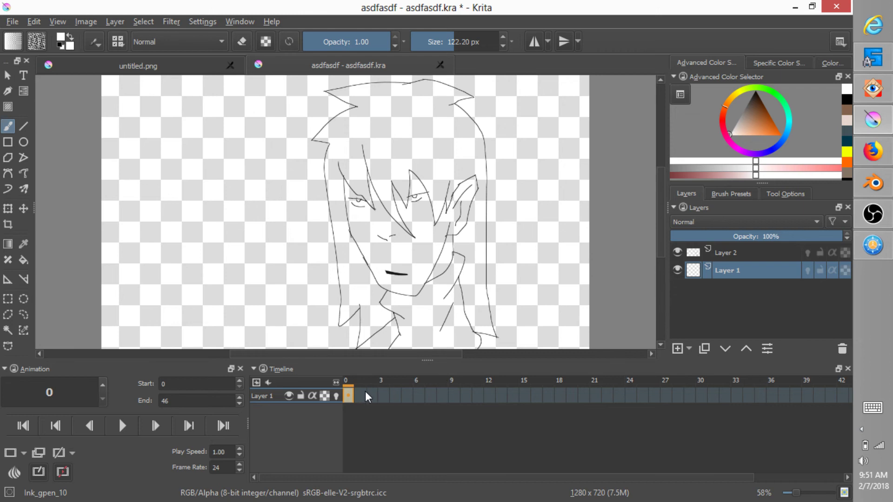
# Try adding a new blank frame at frame 1 on Layer 1.
pyautogui.rightClick(350, 392)
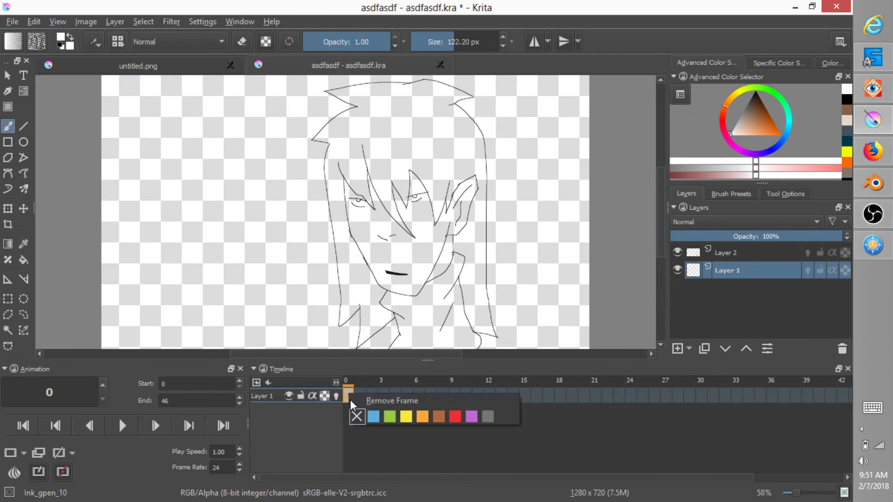
pyautogui.click(352, 398)
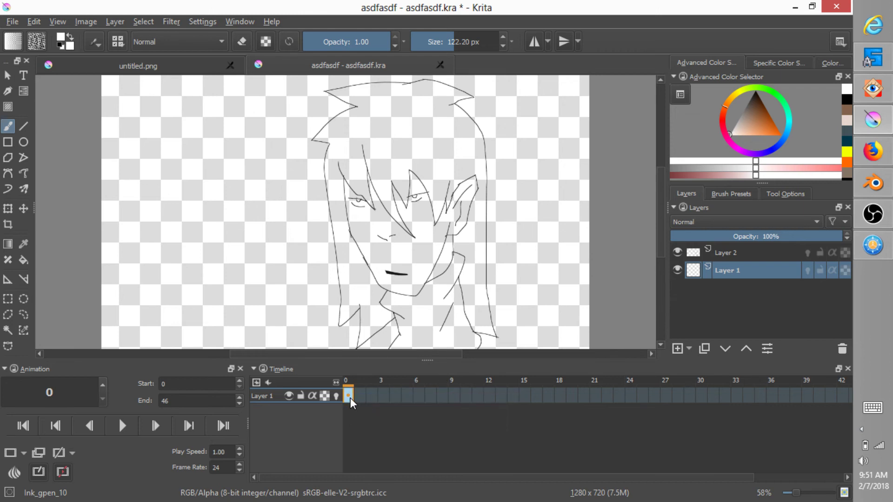
pyautogui.rightClick(350, 396)
pyautogui.click(360, 393)
pyautogui.rightClick(359, 393)
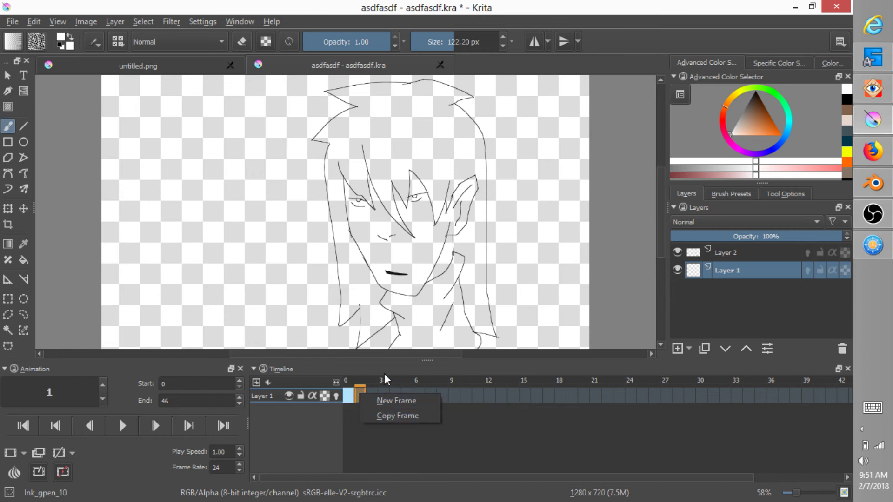
pyautogui.click(395, 400)
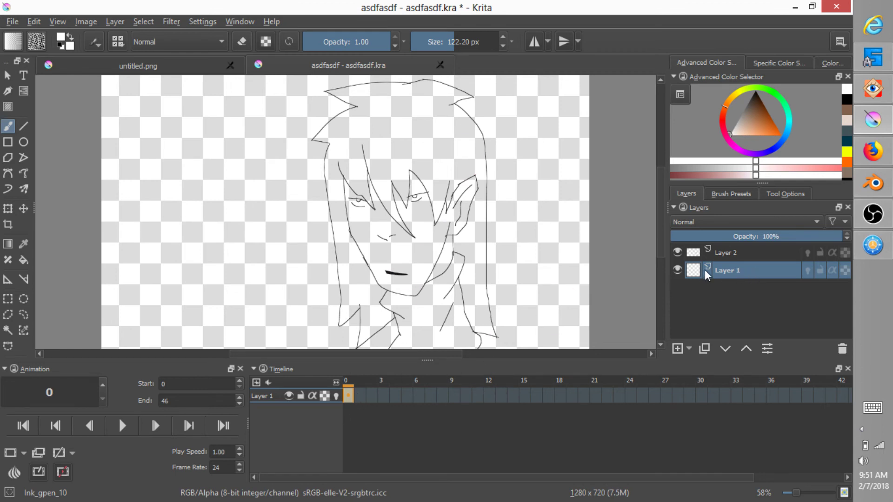
# Fill the face and ear with a pale skin tone on Layer 1 at frame 0.
pyautogui.click(738, 127)
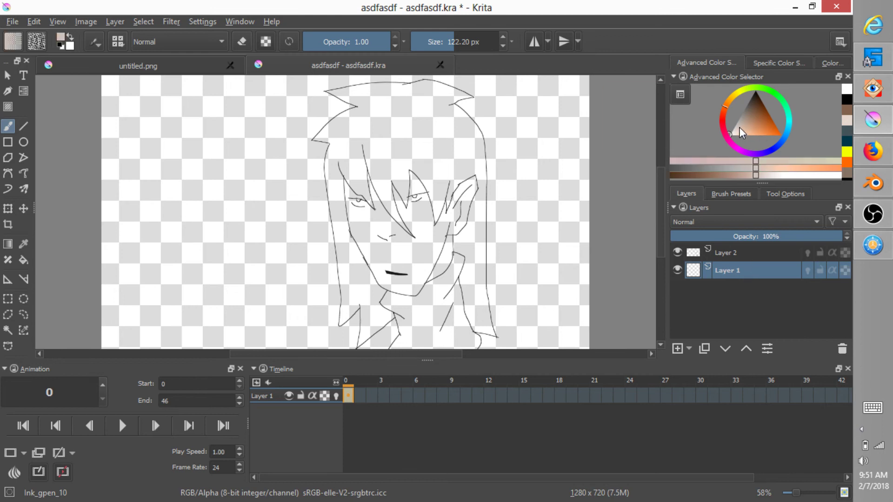
pyautogui.press('f')
pyautogui.click(416, 253)
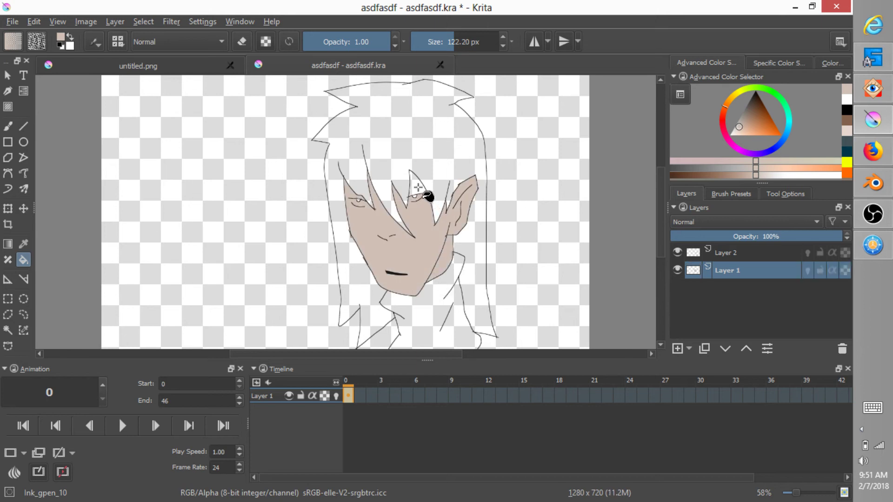
# Fill the character's hair with dark brown and the turtleneck with dark teal.
pyautogui.click(752, 105)
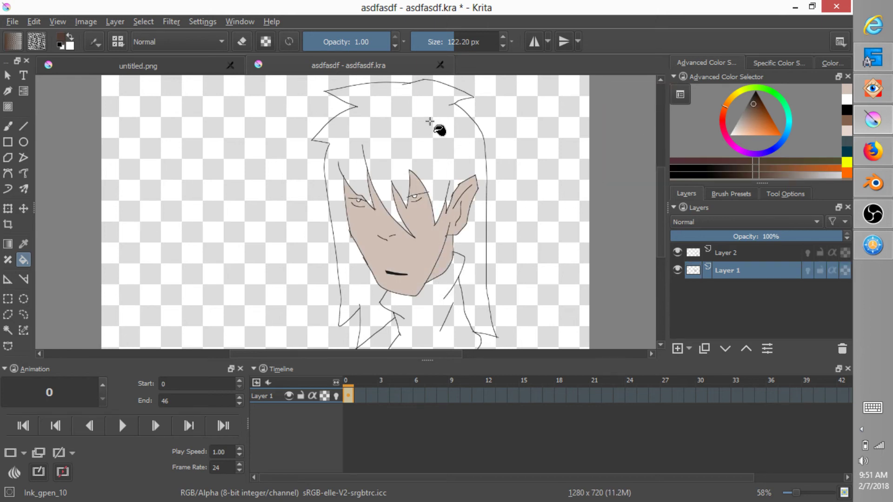
pyautogui.click(441, 137)
pyautogui.click(789, 122)
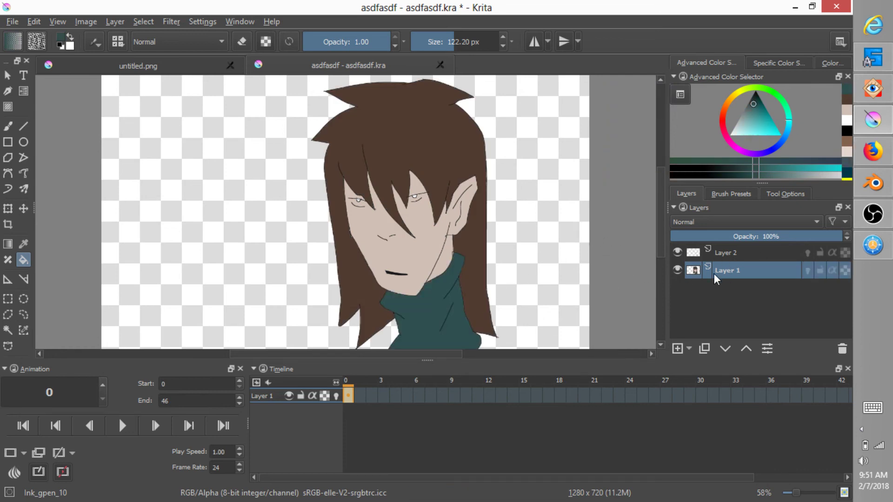
# Paint the whites of both eyes with a white brush of 35.87 px, undoing strokes that spill past the outline.
pyautogui.click(729, 135)
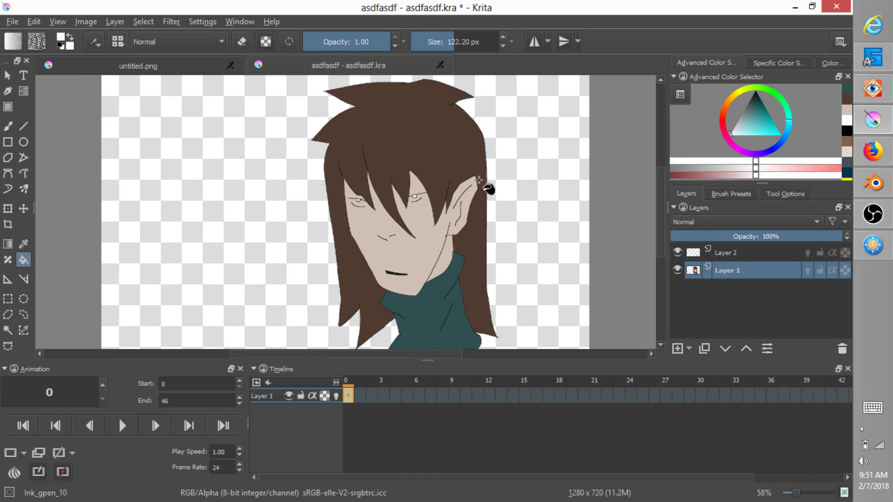
pyautogui.scroll(3, 379, 208)
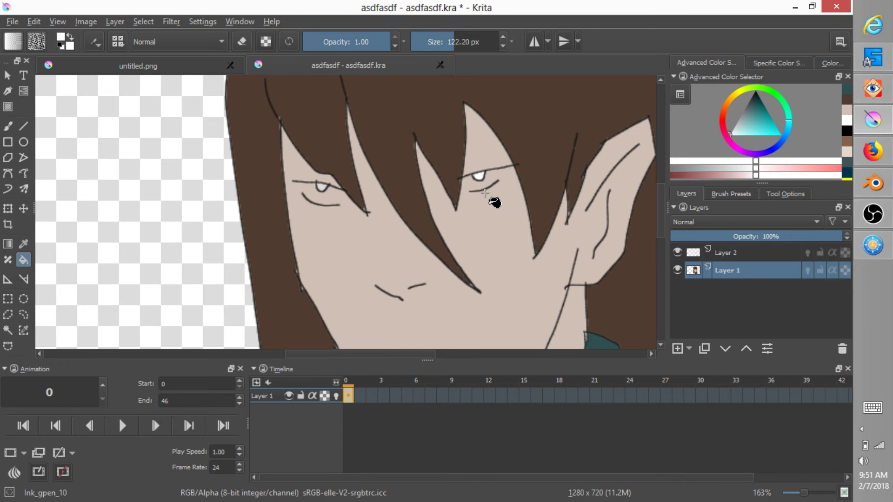
pyautogui.press('b')
pyautogui.keyDown('shift'); pyautogui.moveTo(510, 178); pyautogui.dragTo(419, 244); pyautogui.keyUp('shift')
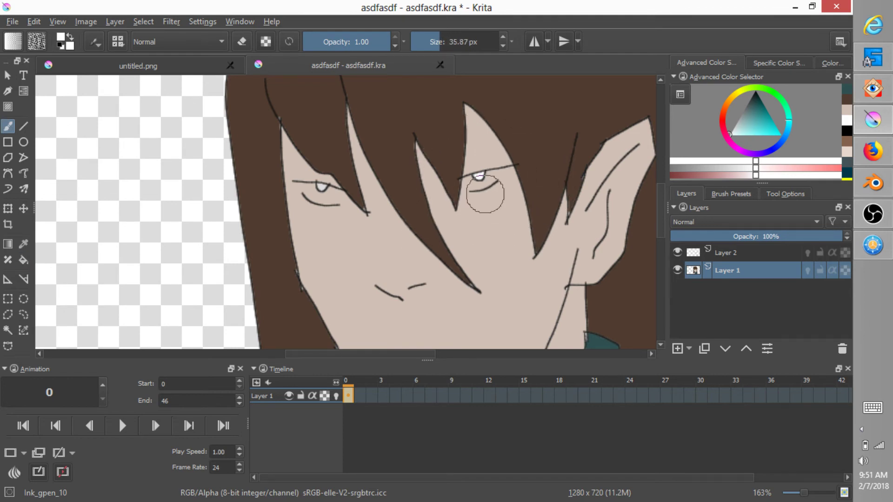
pyautogui.moveTo(502, 177); pyautogui.dragTo(468, 185)
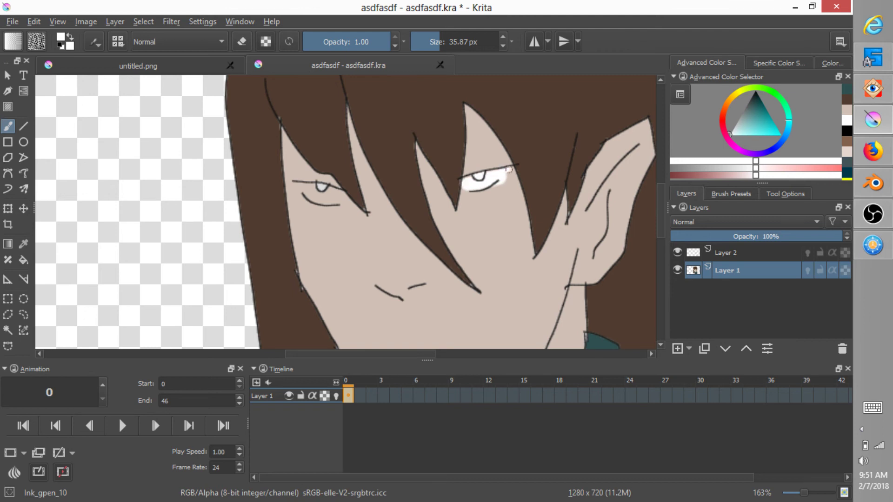
pyautogui.moveTo(463, 181); pyautogui.dragTo(456, 182)
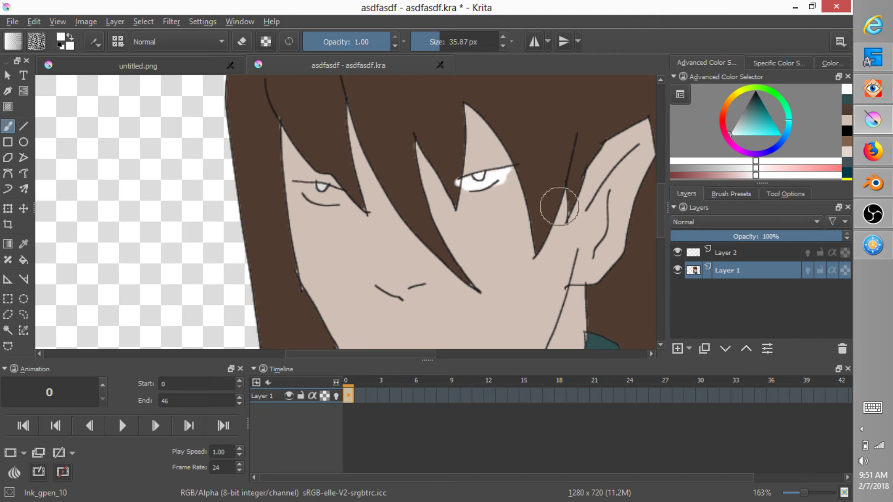
pyautogui.hotkey('ctrl', 'z')
pyautogui.hotkey('ctrl', 'z')
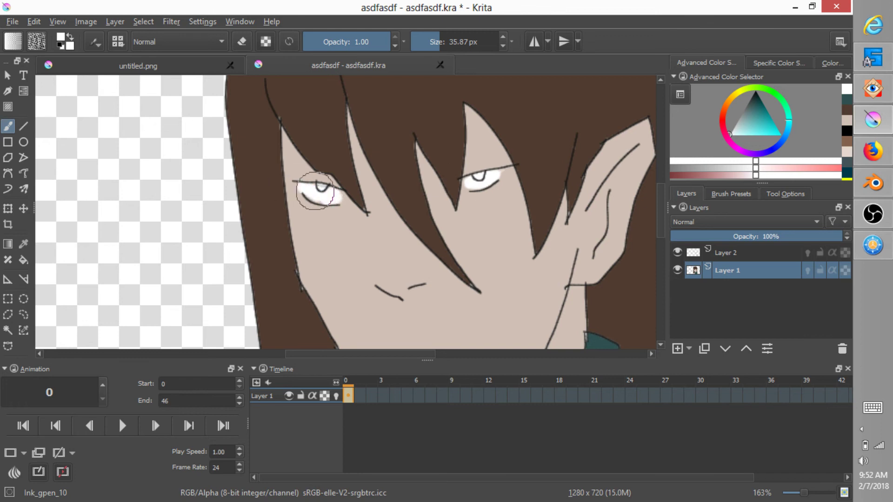
# Paint the irises of both eyes teal.
pyautogui.moveTo(737, 125)
pyautogui.mouseDown()
pyautogui.moveTo(764, 80)
pyautogui.moveTo(754, 109)
pyautogui.mouseUp()
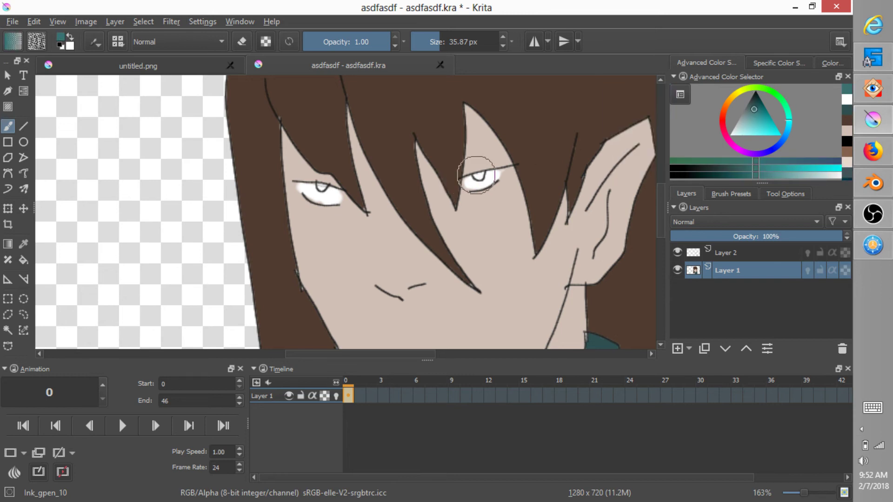
pyautogui.keyDown('ctrl'); pyautogui.moveTo(475, 195); pyautogui.dragTo(495, 134); pyautogui.keyUp('ctrl')
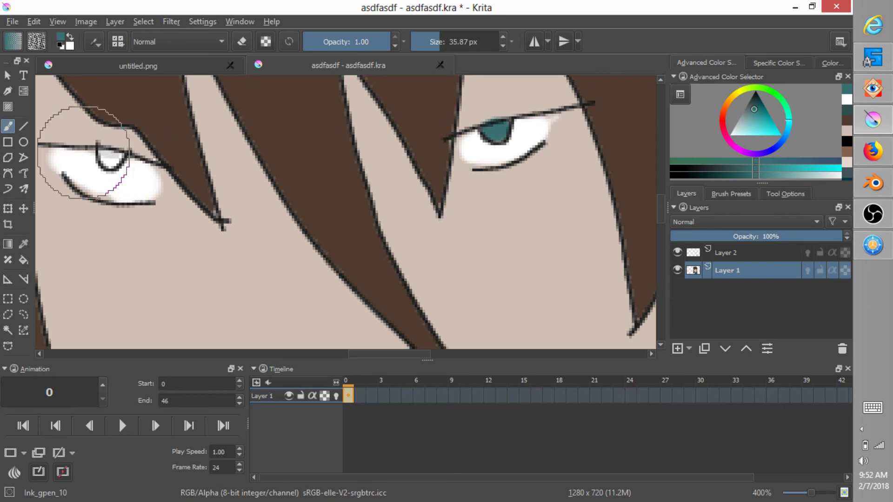
pyautogui.moveTo(104, 156); pyautogui.dragTo(115, 158)
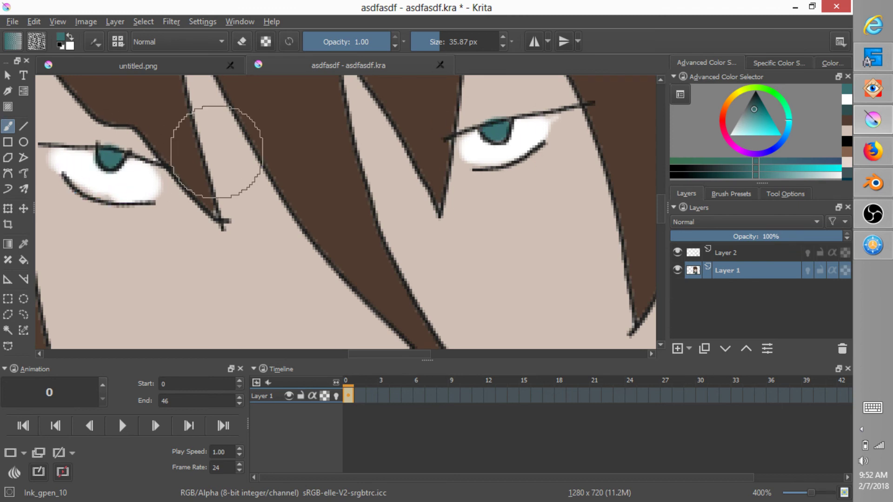
# Add a small white highlight to the iris of each eye.
pyautogui.moveTo(742, 130); pyautogui.dragTo(697, 152)
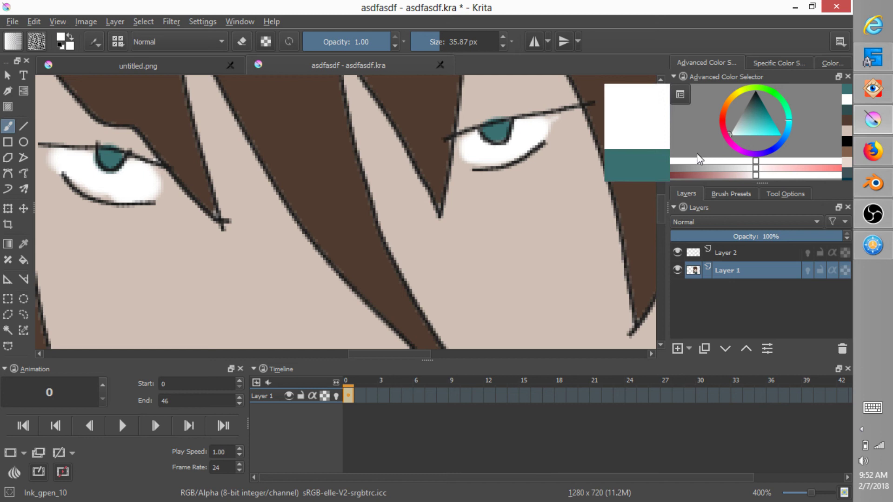
pyautogui.click(501, 123)
pyautogui.moveTo(503, 123); pyautogui.dragTo(507, 126)
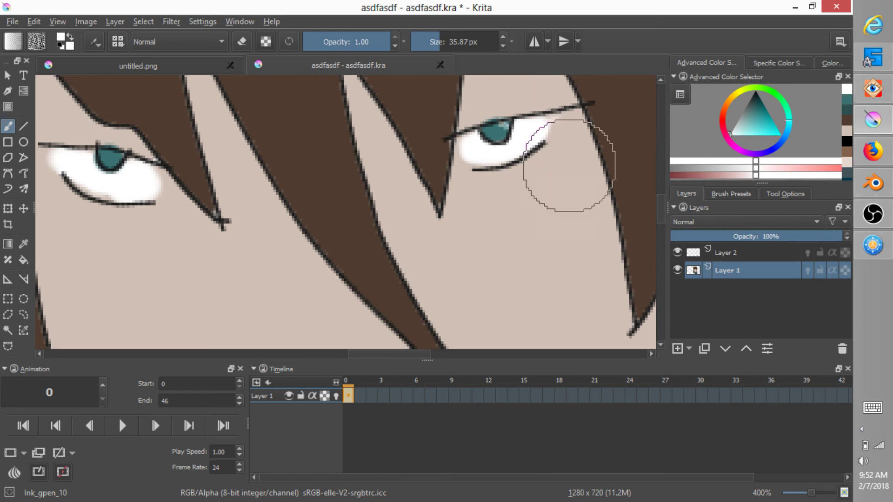
pyautogui.click(121, 153)
pyautogui.click(118, 157)
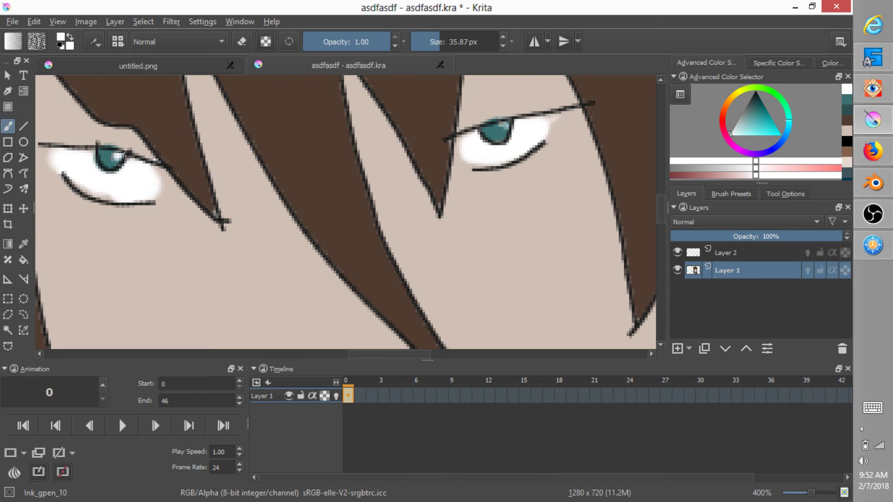
# Save the document with the coloured face.
pyautogui.scroll(-6, 319, 142)
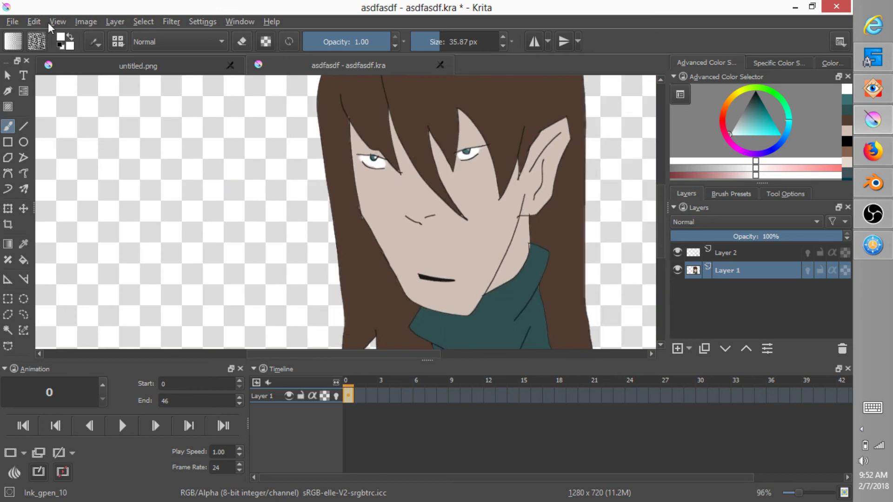
pyautogui.click(12, 21)
pyautogui.click(23, 82)
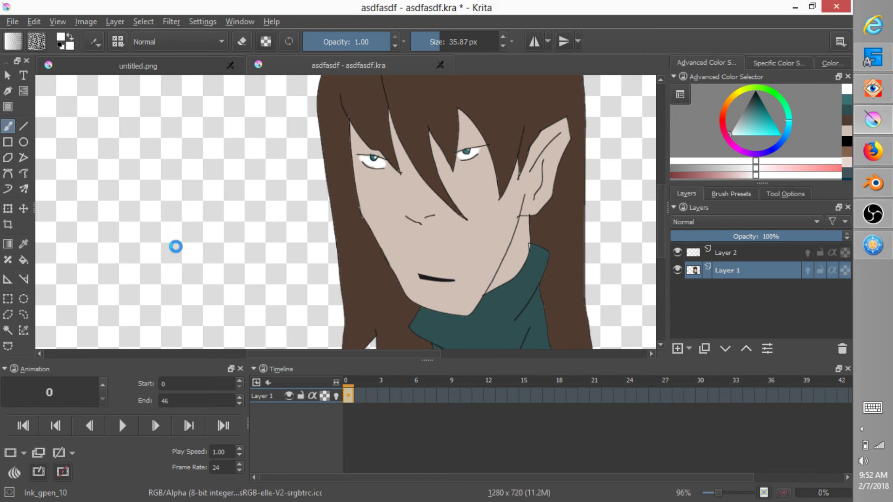
# Play back the coloured animation with the whole head in view, then stop it.
pyautogui.click(128, 429)
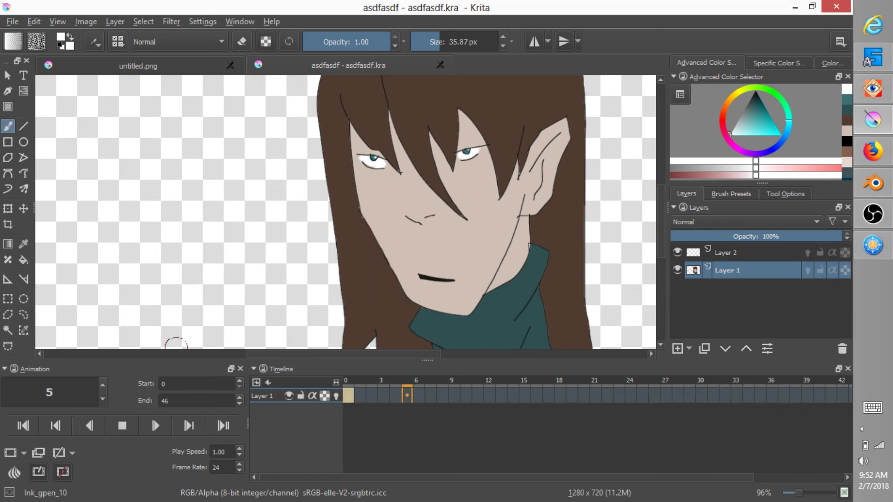
pyautogui.keyDown('ctrl'); pyautogui.moveTo(466, 204); pyautogui.dragTo(388, 237, button='middle'); pyautogui.keyUp('ctrl')
pyautogui.keyDown('ctrl'); pyautogui.keyDown('space'); pyautogui.moveTo(389, 238); pyautogui.dragTo(385, 242); pyautogui.keyUp('space'); pyautogui.keyUp('ctrl')
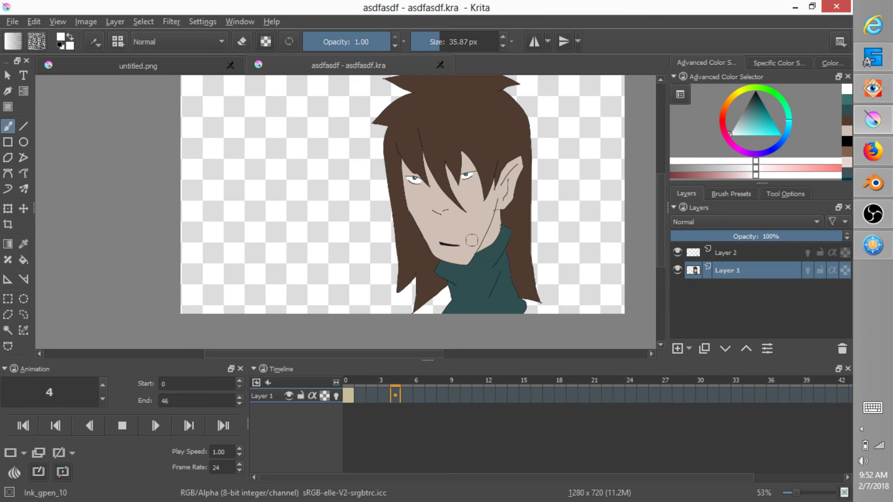
pyautogui.press('space')
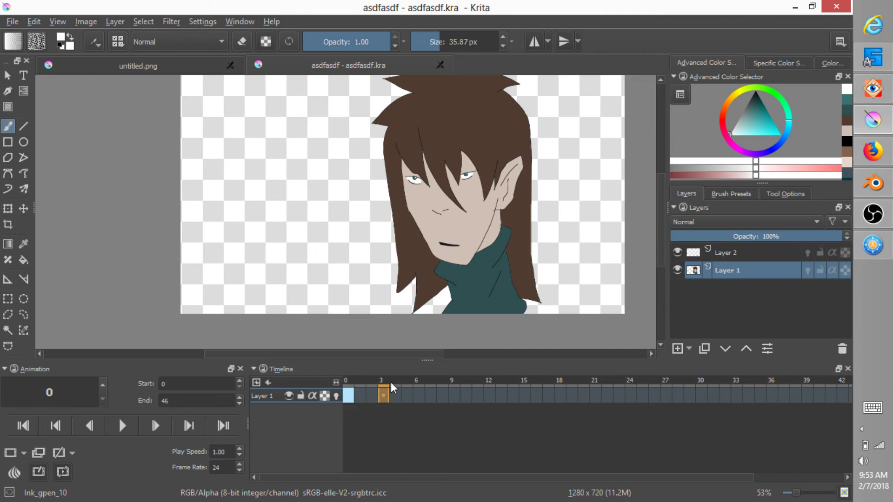
# At frame 12, sample the face's skin colour and paint over the white strip below the mouth on Layer 1.
pyautogui.moveTo(481, 381)
pyautogui.mouseDown()
pyautogui.moveTo(540, 381)
pyautogui.moveTo(381, 371)
pyautogui.moveTo(581, 373)
pyautogui.moveTo(465, 373)
pyautogui.moveTo(489, 370)
pyautogui.mouseUp()
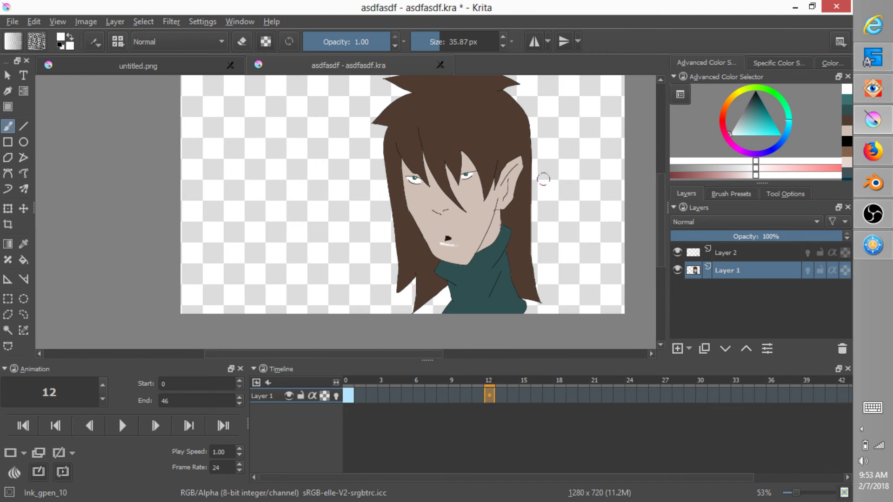
pyautogui.press('p')
pyautogui.click(467, 228)
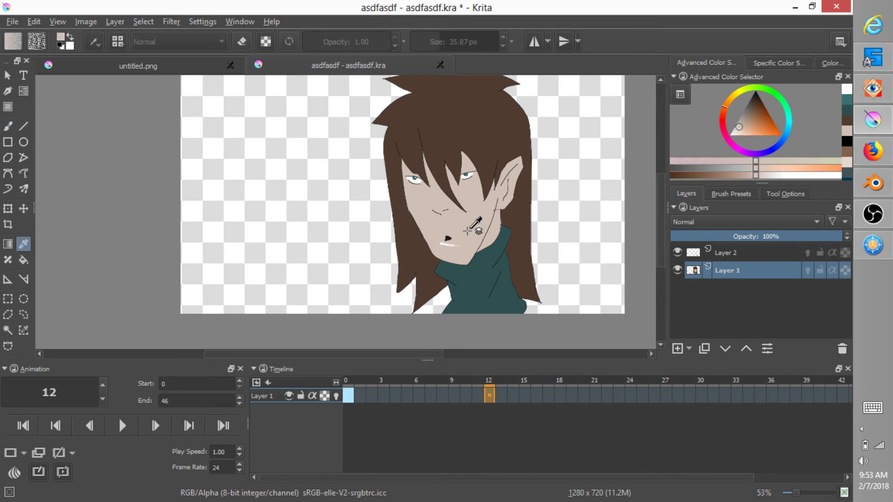
pyautogui.press('b')
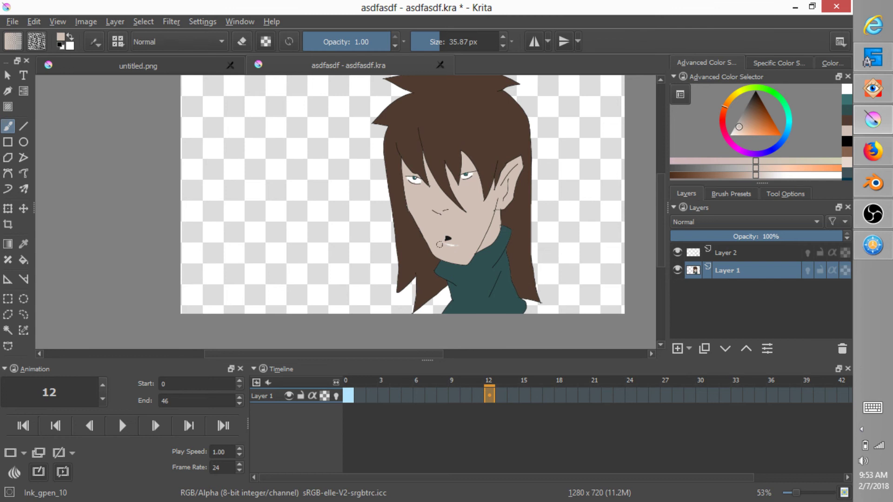
pyautogui.click(448, 242)
# Touch up the mouth area with the skin colour at frame 16 and advance to frame 22.
pyautogui.press('.')
pyautogui.press('.')
pyautogui.press('.')
pyautogui.press('.')
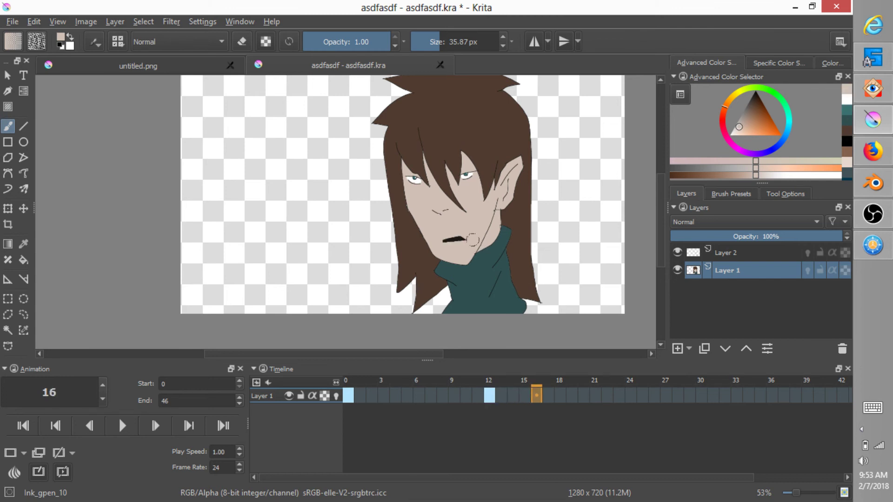
pyautogui.press('.')
pyautogui.press('.')
pyautogui.press('.')
pyautogui.press('.')
pyautogui.press('.')
pyautogui.press('.')
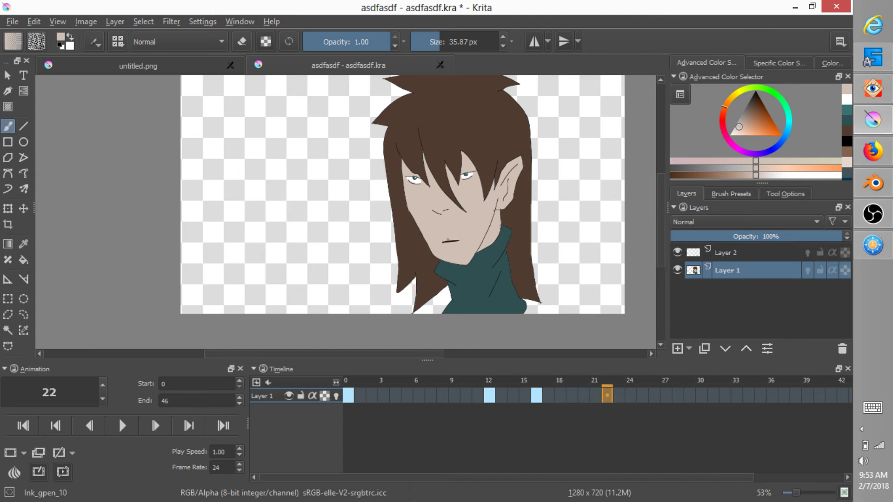
# Touch up the mouth at frame 22 and check the mouth colouring frame by frame up to frame 38.
pyautogui.press('.')
pyautogui.press('.')
pyautogui.press('.')
pyautogui.press('.')
pyautogui.press('.')
pyautogui.press('.')
pyautogui.press('.')
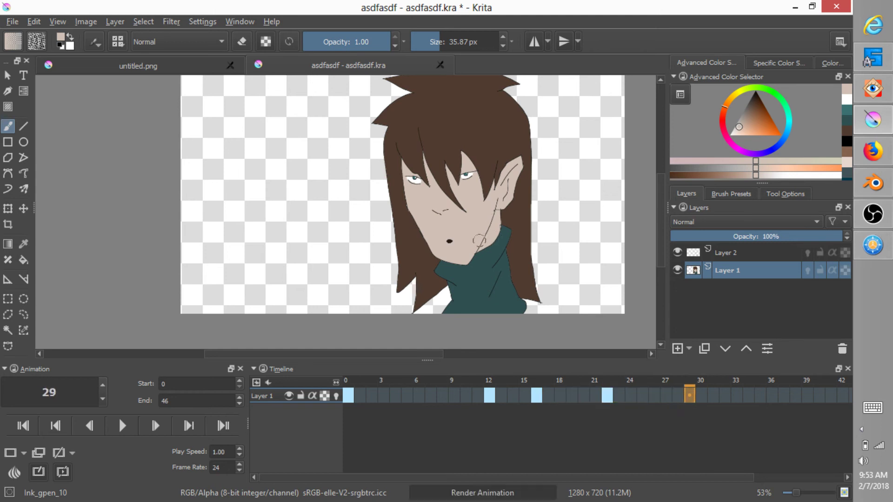
pyautogui.press('.')
pyautogui.press('.')
pyautogui.press('.')
pyautogui.press('.')
pyautogui.press('.')
pyautogui.press('.')
pyautogui.press('.')
pyautogui.press('.')
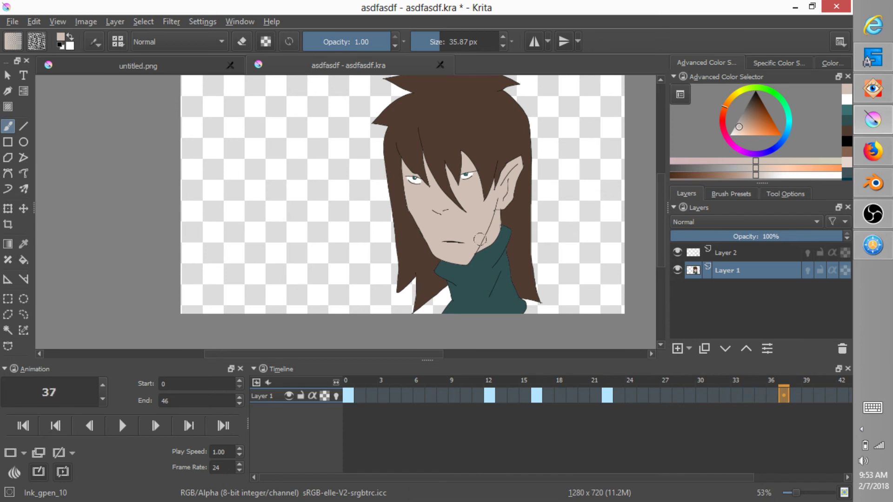
pyautogui.press('.')
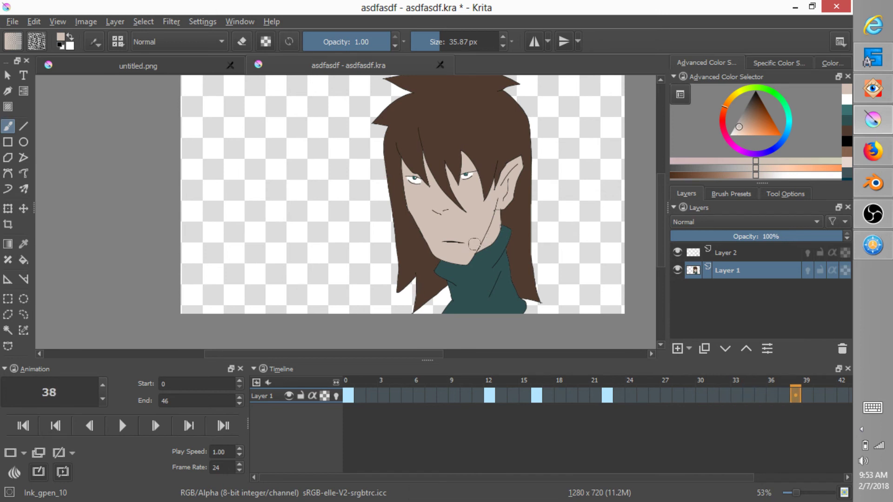
# Save the document with the mouth corrections.
pyautogui.click(13, 22)
pyautogui.click(32, 80)
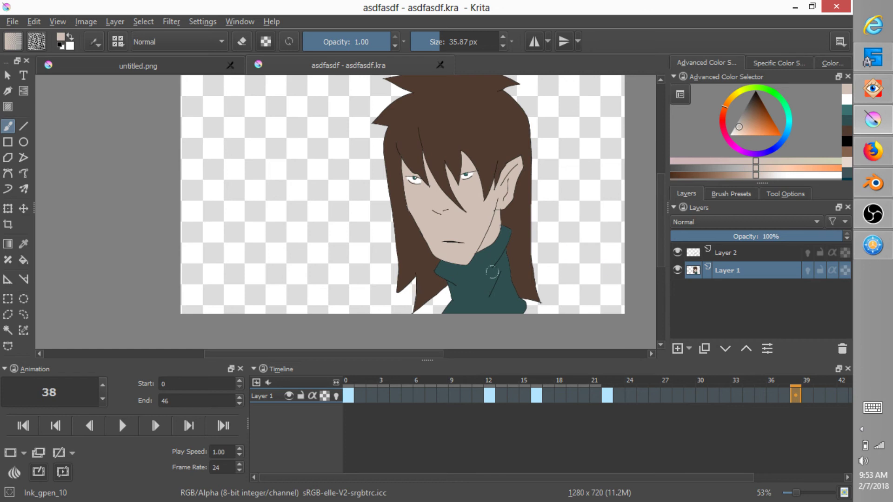
# Return to frame 0, add a new paint layer, move it above Layer 2 and enable Inherit Alpha on it.
pyautogui.click(349, 385)
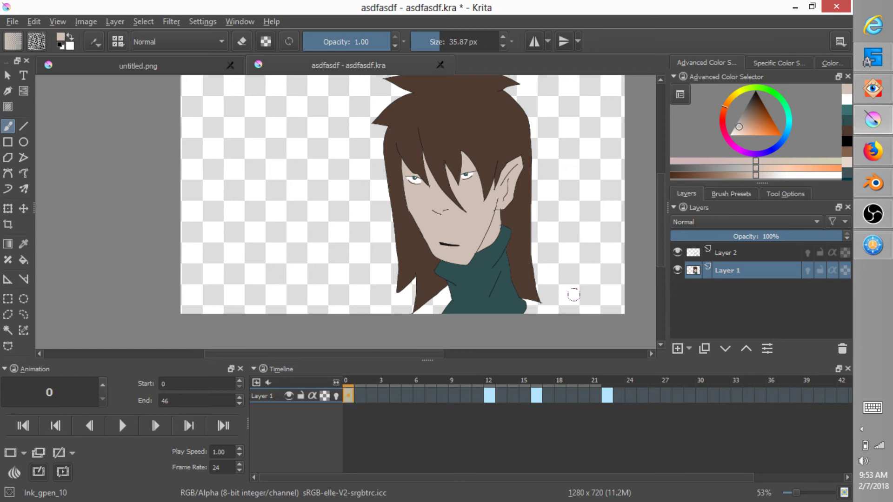
pyautogui.click(676, 349)
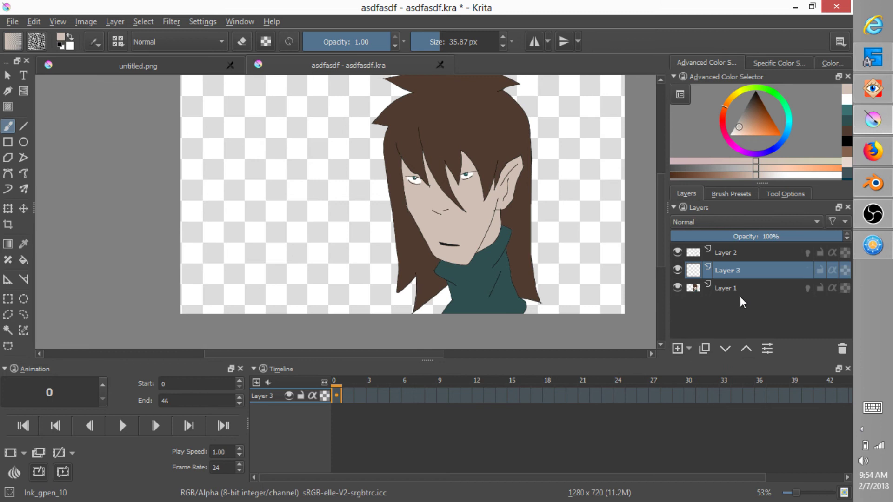
pyautogui.click(746, 349)
pyautogui.click(767, 349)
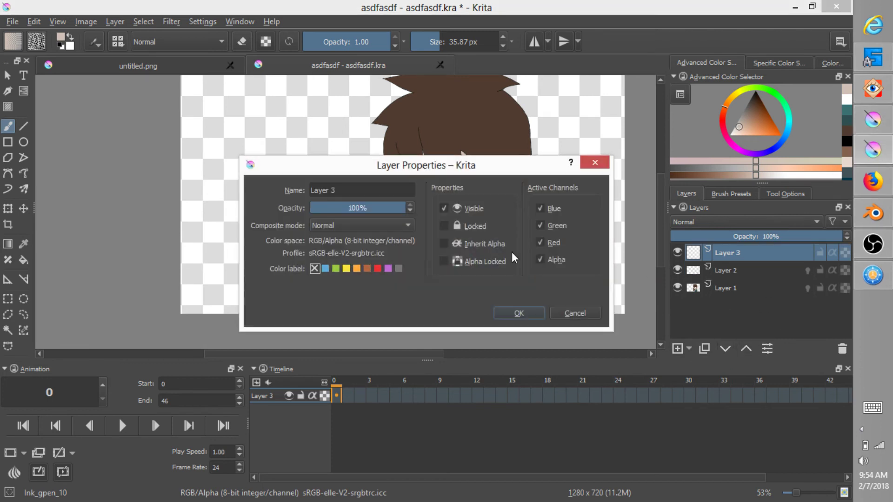
pyautogui.click(451, 241)
pyautogui.click(519, 313)
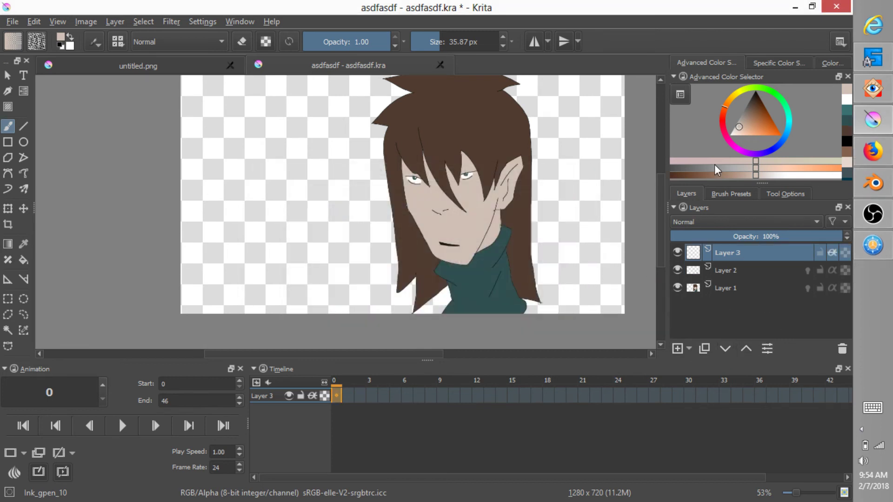
# Shade the face, hair and collar on Layer 3 in black with a 69.47 px brush at 0.14 opacity.
pyautogui.moveTo(753, 129); pyautogui.dragTo(765, 70)
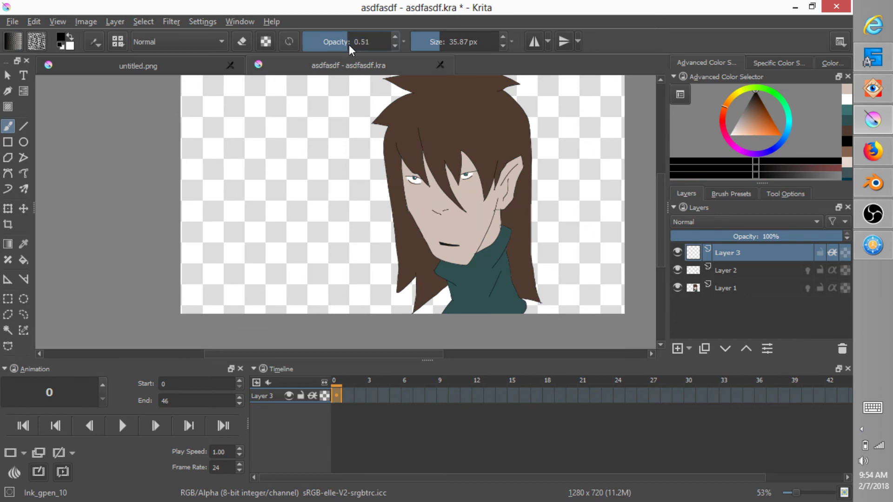
pyautogui.click(314, 45)
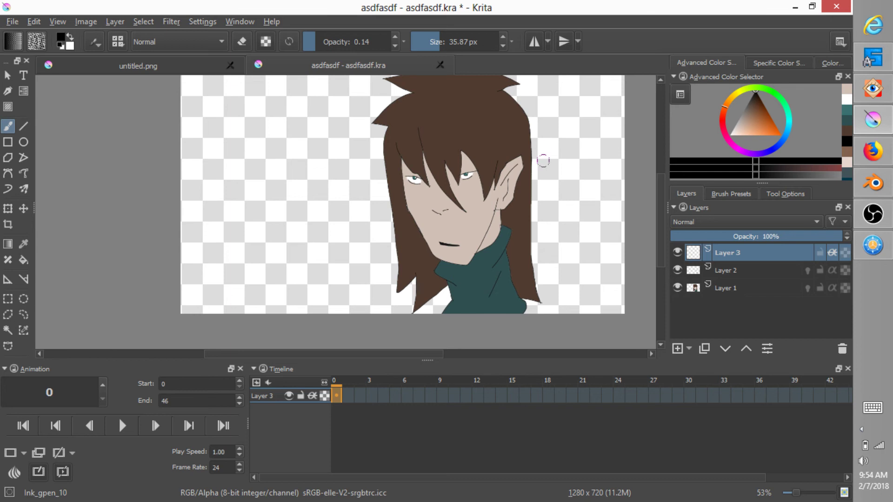
pyautogui.keyDown('shift'); pyautogui.moveTo(547, 162); pyautogui.dragTo(563, 164); pyautogui.keyUp('shift')
pyautogui.moveTo(549, 185)
pyautogui.mouseDown(button='middle')
pyautogui.moveTo(529, 211)
pyautogui.moveTo(534, 201)
pyautogui.mouseUp(button='middle')
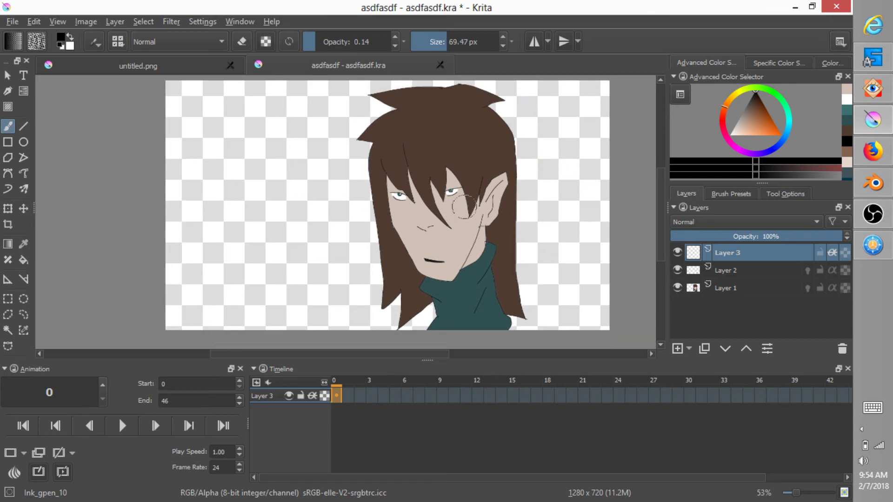
pyautogui.moveTo(473, 208)
pyautogui.mouseDown()
pyautogui.moveTo(465, 186)
pyautogui.moveTo(459, 213)
pyautogui.moveTo(488, 158)
pyautogui.moveTo(493, 124)
pyautogui.moveTo(418, 200)
pyautogui.moveTo(412, 185)
pyautogui.moveTo(511, 313)
pyautogui.moveTo(512, 249)
pyautogui.moveTo(482, 323)
pyautogui.moveTo(458, 307)
pyautogui.moveTo(460, 250)
pyautogui.mouseUp()
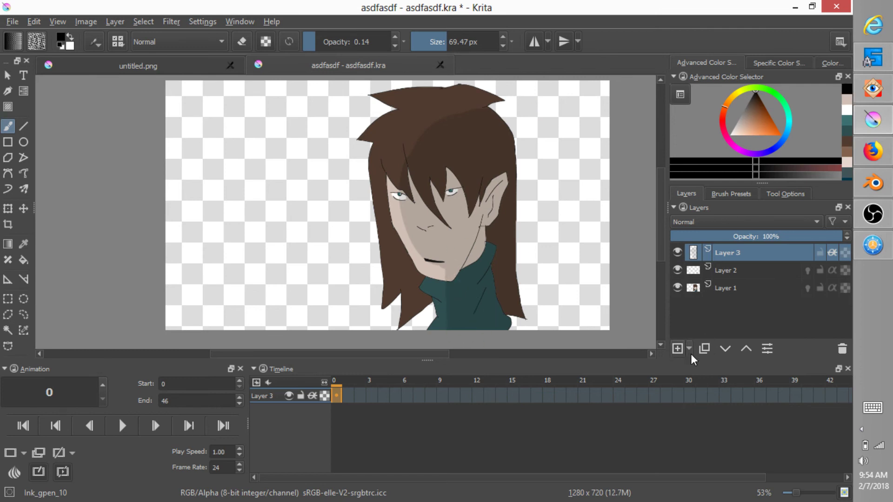
# Add a new paint layer above Layer 3, choose white as the colour and set the layer's blending mode to Addition.
pyautogui.click(676, 349)
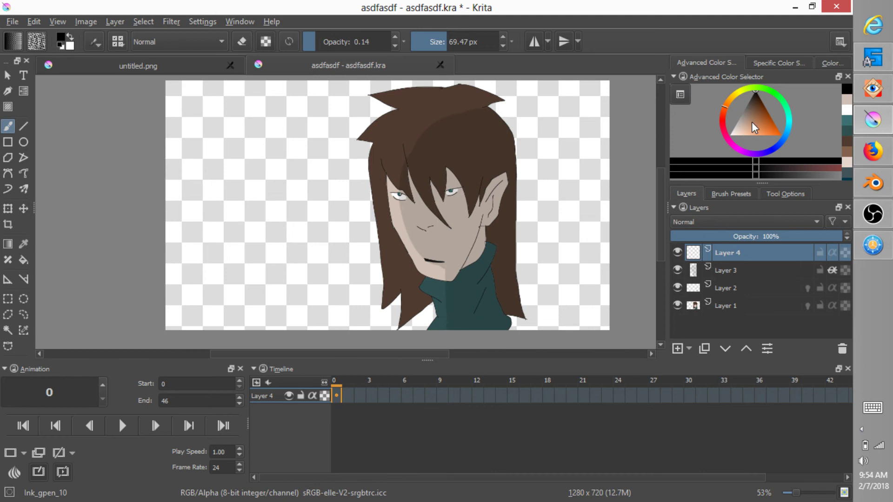
pyautogui.moveTo(752, 123); pyautogui.dragTo(716, 144)
pyautogui.click(709, 222)
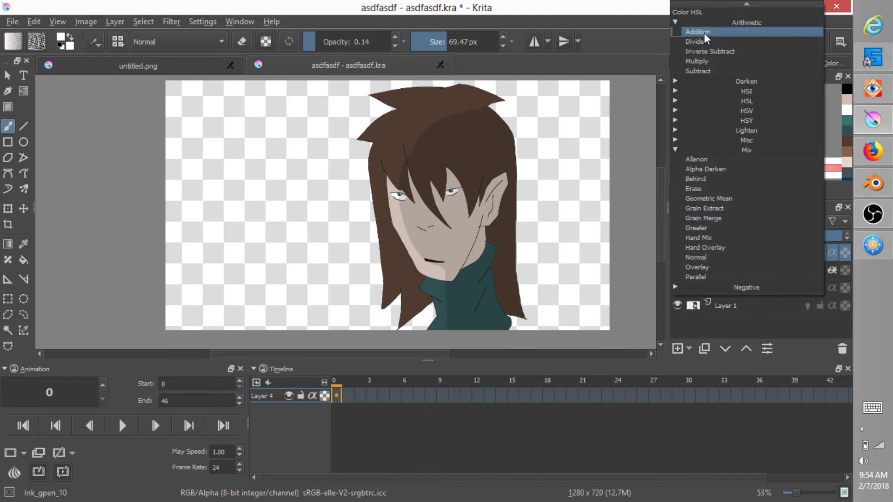
pyautogui.click(704, 31)
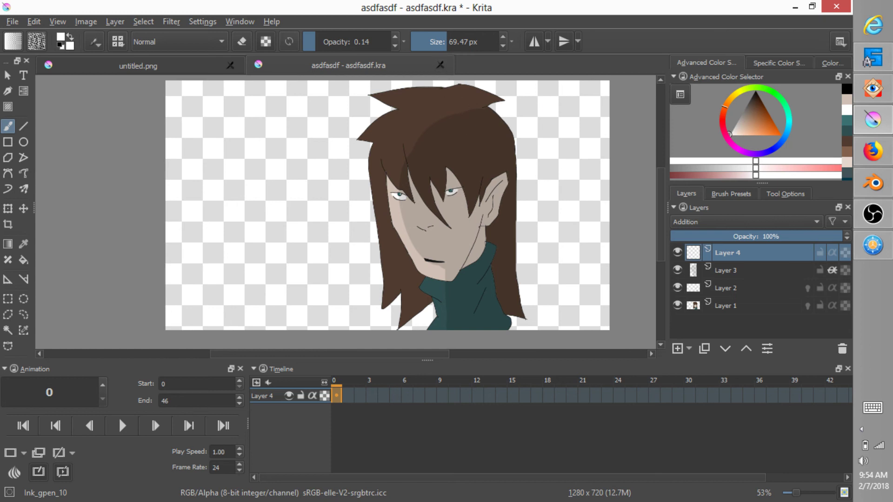
# Raise the brush opacity to 1.00 and paint a broad white highlight along the hair's outer edge on Layer 4.
pyautogui.moveTo(368, 92)
pyautogui.mouseDown()
pyautogui.moveTo(479, 96)
pyautogui.moveTo(384, 97)
pyautogui.mouseUp()
pyautogui.hotkey('ctrl', 'z')
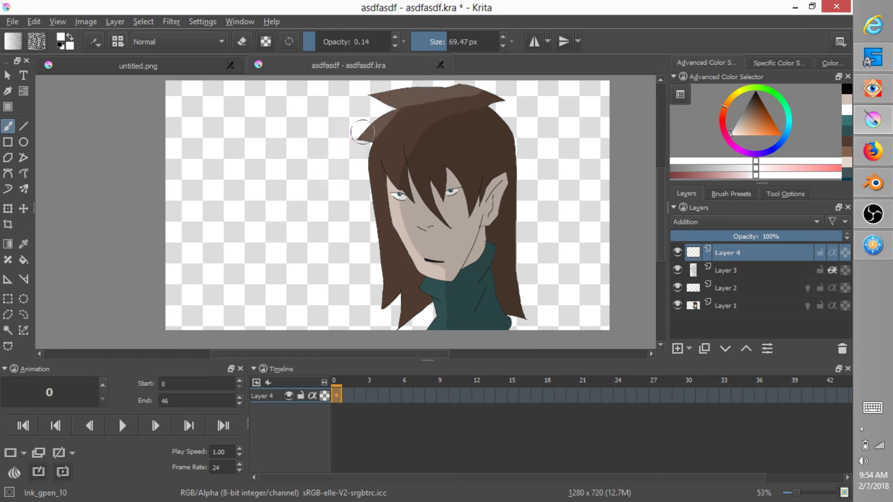
pyautogui.moveTo(323, 42); pyautogui.dragTo(508, 49)
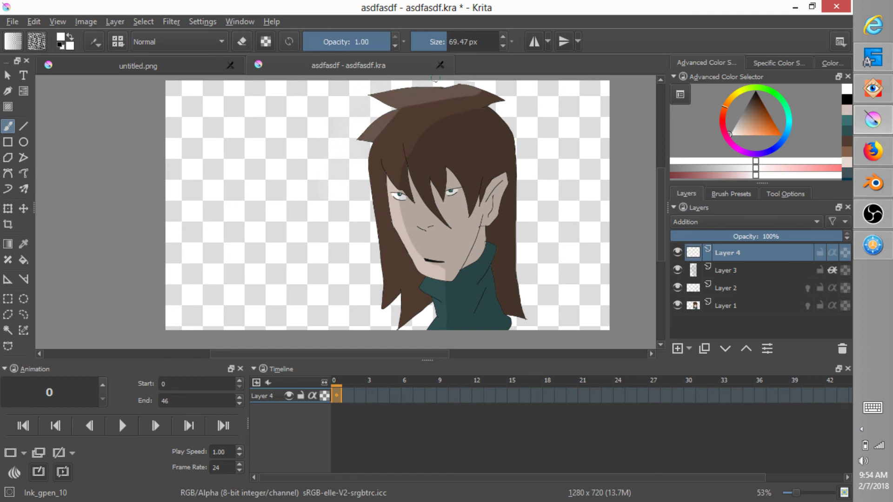
pyautogui.moveTo(386, 98)
pyautogui.mouseDown()
pyautogui.moveTo(497, 81)
pyautogui.moveTo(398, 93)
pyautogui.moveTo(362, 141)
pyautogui.moveTo(357, 211)
pyautogui.moveTo(372, 131)
pyautogui.moveTo(370, 279)
pyautogui.moveTo(379, 311)
pyautogui.moveTo(389, 114)
pyautogui.moveTo(434, 94)
pyautogui.moveTo(491, 86)
pyautogui.mouseUp()
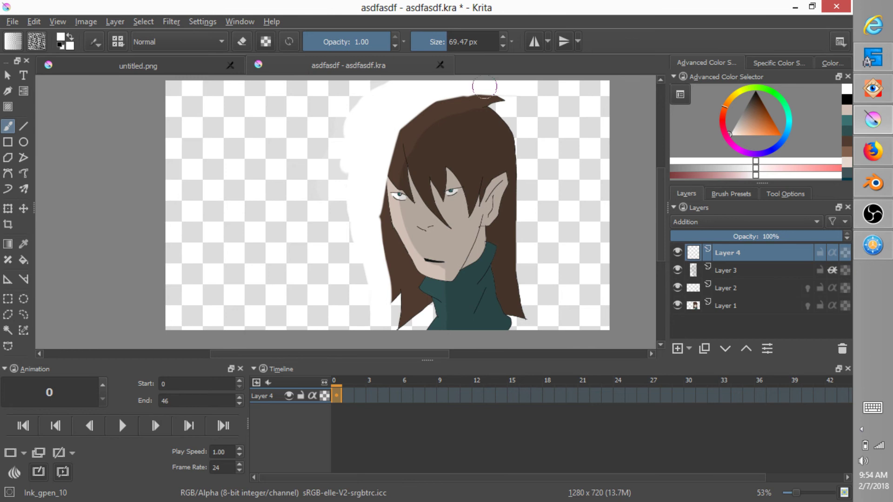
# Save the document with the shading and highlight layers.
pyautogui.click(12, 22)
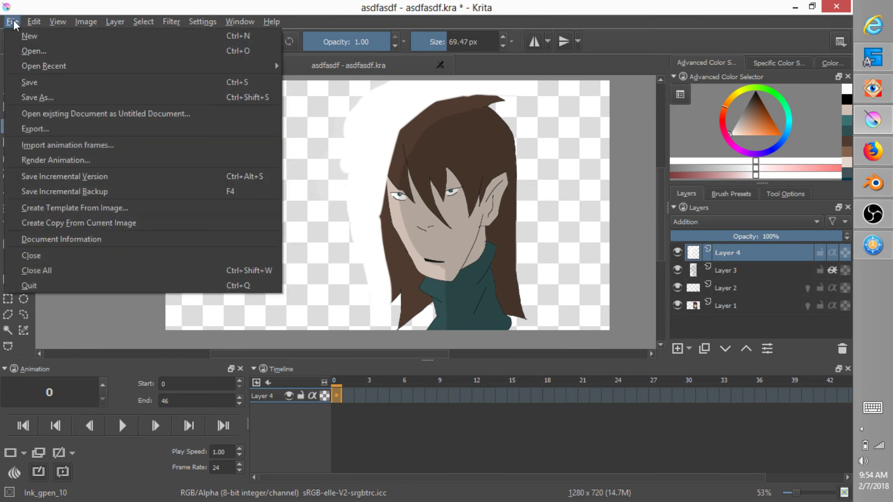
pyautogui.click(22, 80)
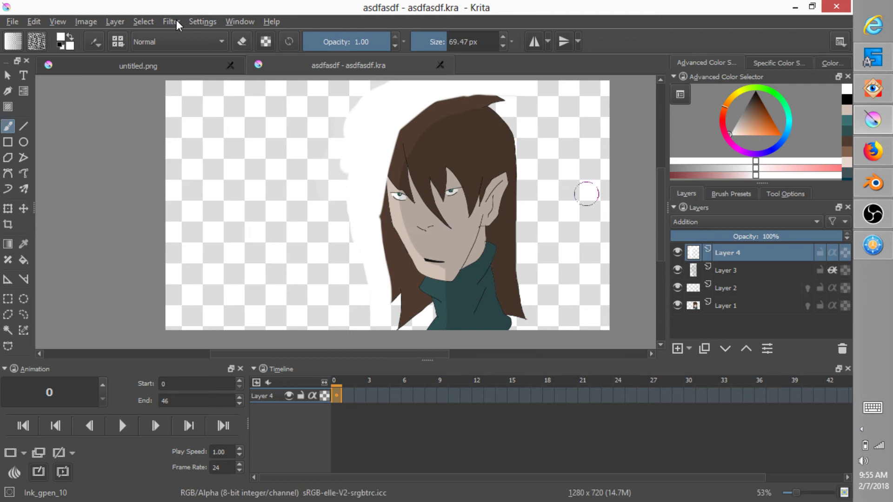
# Apply the Gaussian Blur filter three times to the white highlight on Layer 4.
pyautogui.click(177, 20)
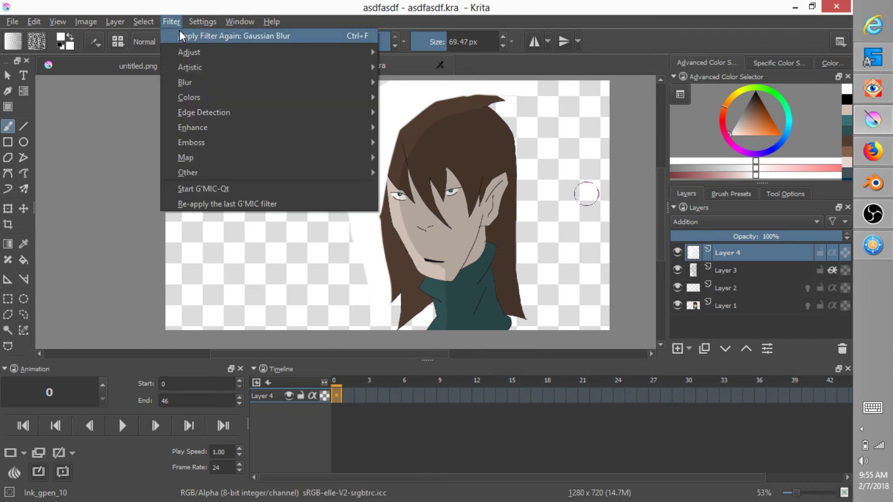
pyautogui.click(185, 31)
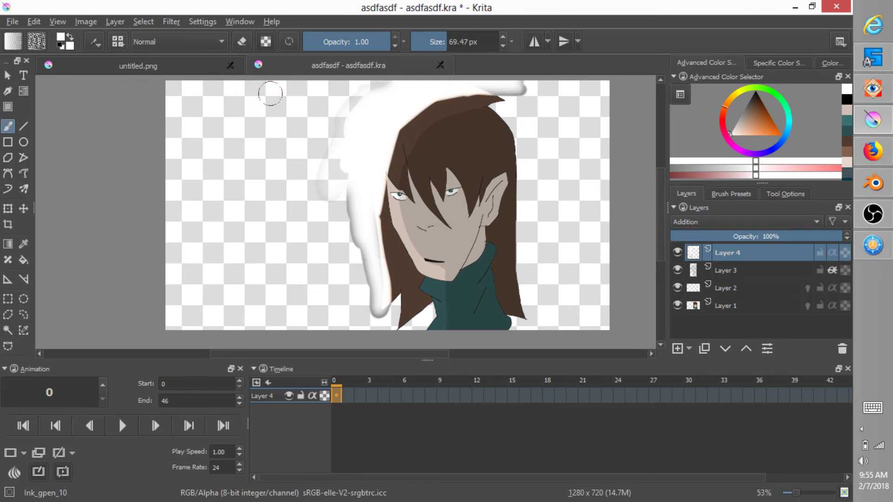
pyautogui.hotkey('ctrl', 'f')
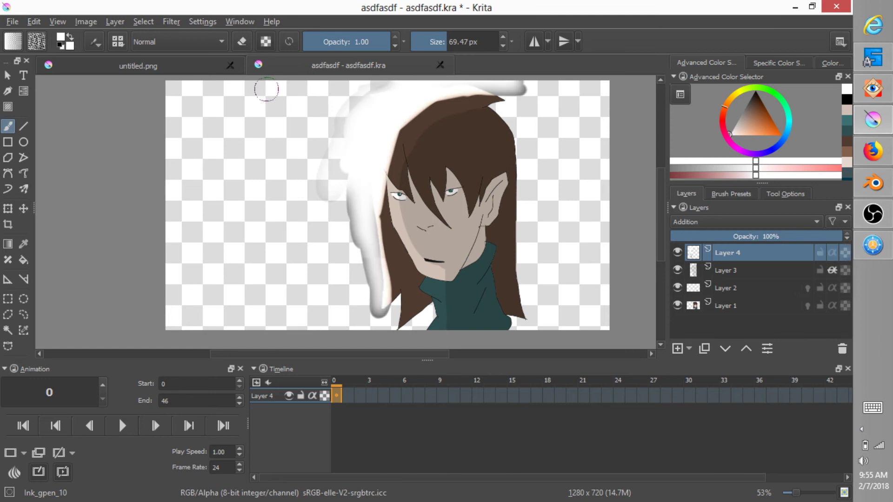
pyautogui.hotkey('ctrl', 'f')
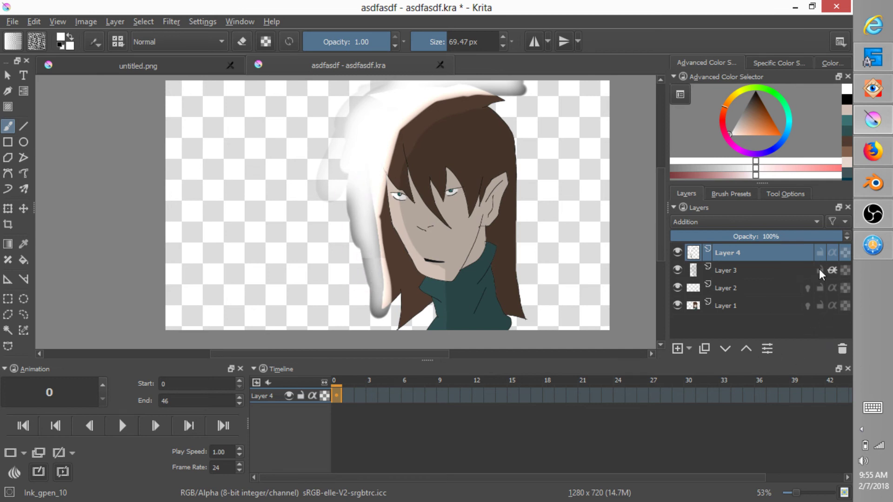
# Turn off the Alpha channel and enable Inherit Alpha in the properties of Layer 4.
pyautogui.click(770, 347)
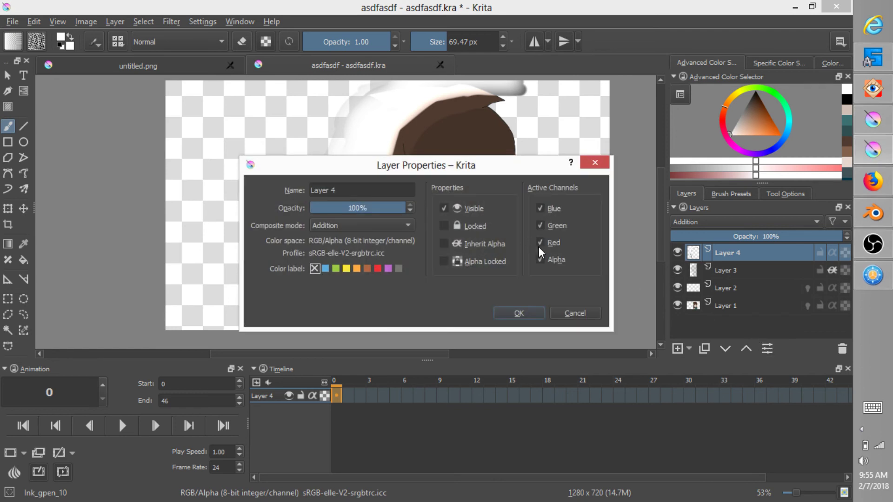
pyautogui.click(540, 258)
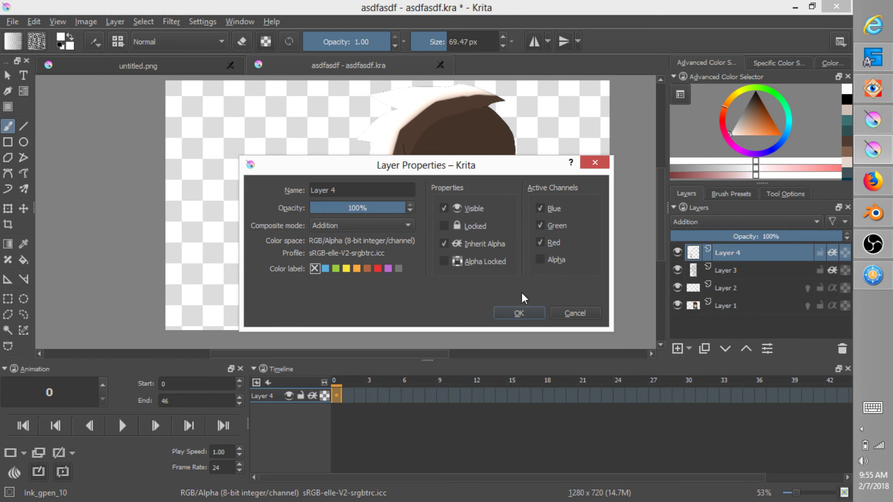
pyautogui.click(521, 312)
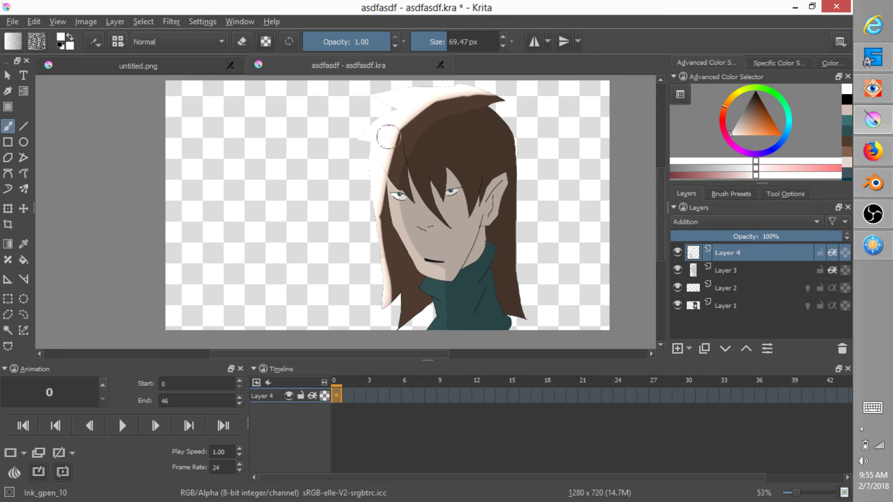
# Delete Layer 4, try a white stroke on the hair tip on Layer 3 and undo it.
pyautogui.click(842, 347)
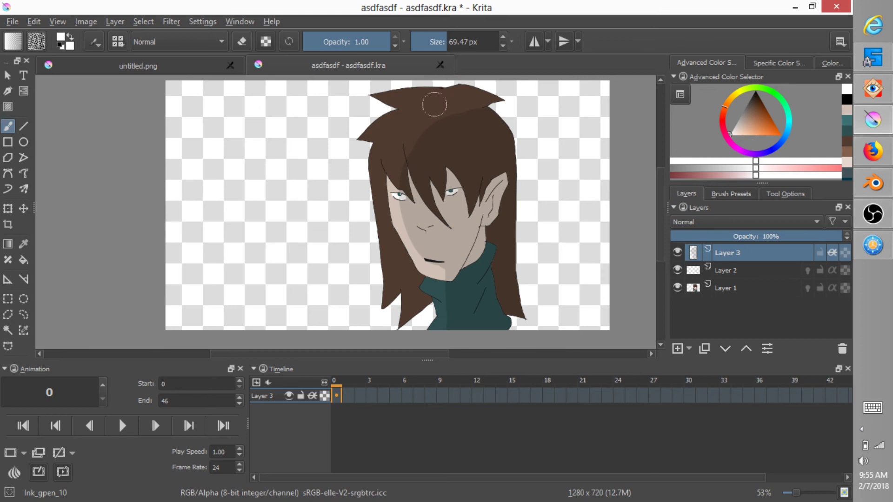
pyautogui.moveTo(374, 95); pyautogui.dragTo(429, 82)
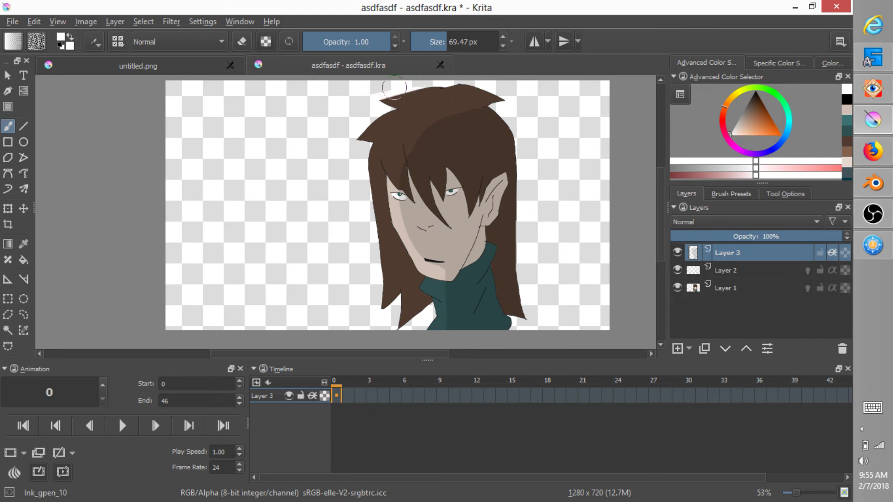
pyautogui.hotkey('ctrl', 'z')
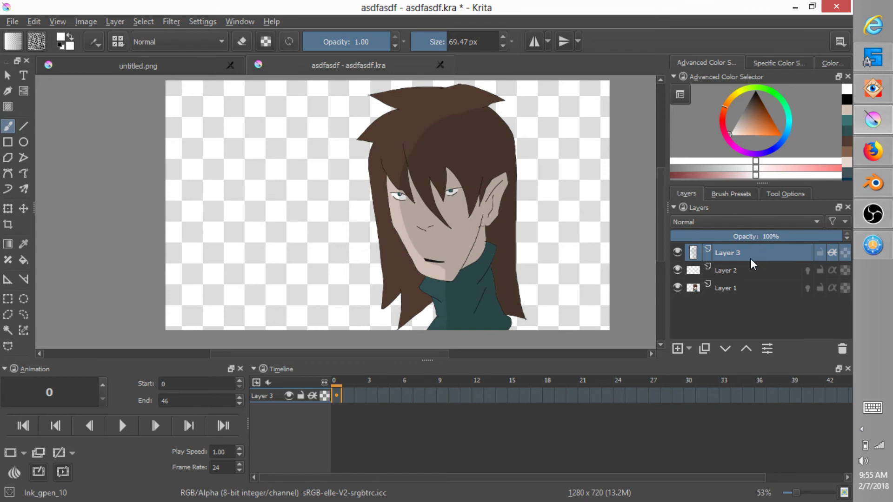
# Toggle the visibility of Layer 3 to compare its shading and delete the layer.
pyautogui.click(677, 251)
pyautogui.click(677, 251)
pyautogui.click(841, 349)
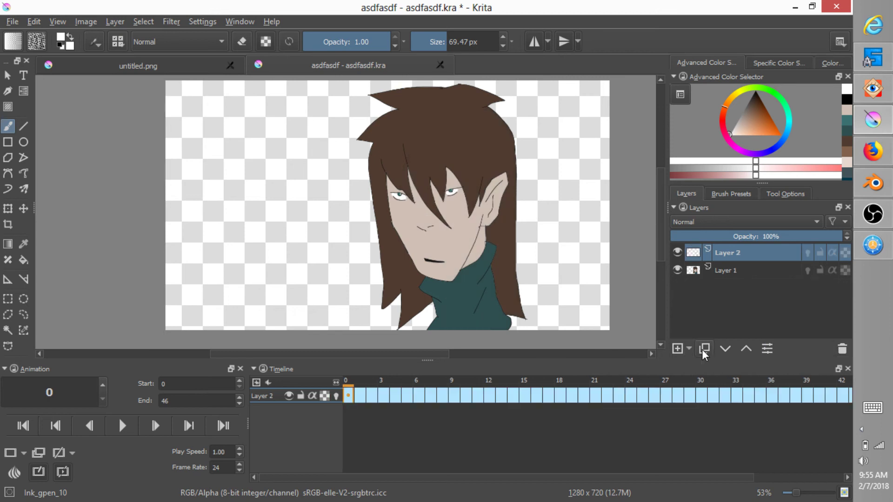
# Add a new paint layer above Layer 2 and enable Inherit Alpha in its properties.
pyautogui.click(677, 348)
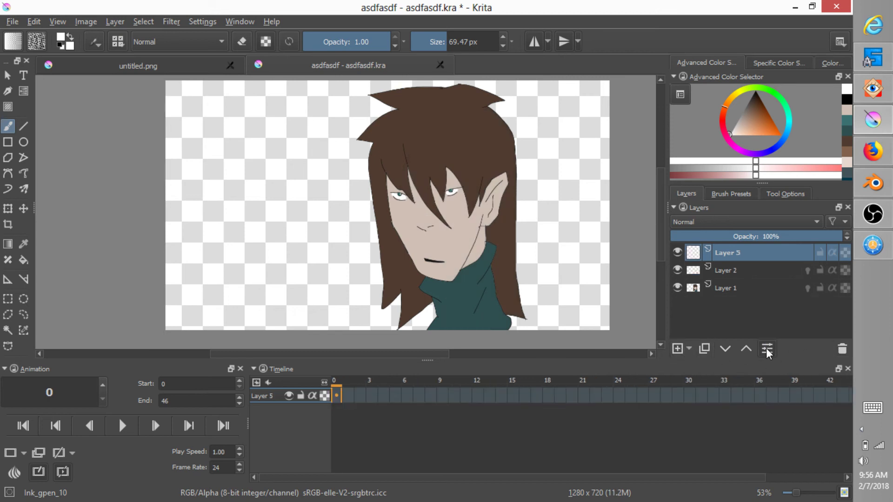
pyautogui.click(767, 350)
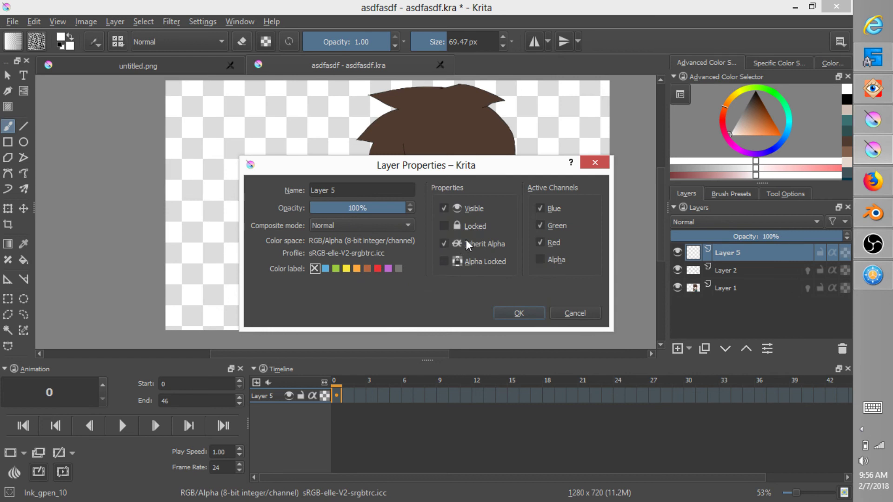
pyautogui.click(518, 313)
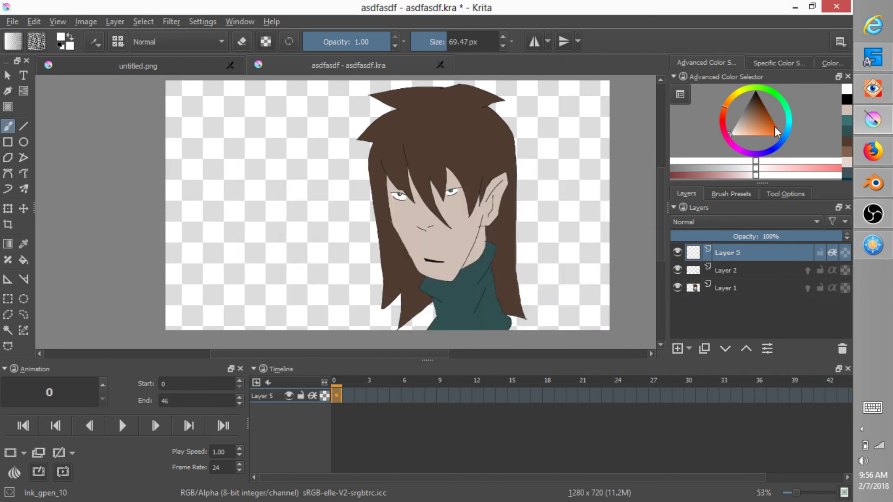
# Paint solid black shading over the hair, face and collar on Layer 5 and lower the layer's opacity to 17%.
pyautogui.moveTo(774, 126); pyautogui.dragTo(764, 68)
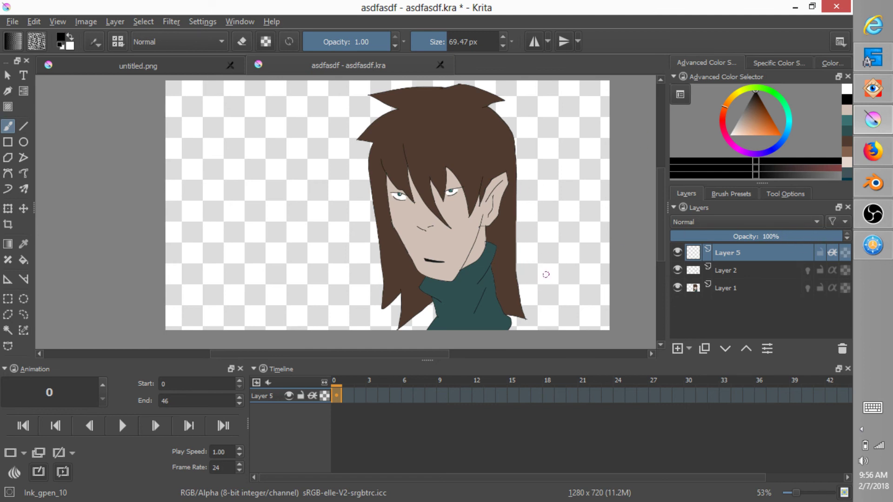
pyautogui.moveTo(517, 293)
pyautogui.mouseDown()
pyautogui.moveTo(497, 344)
pyautogui.moveTo(495, 251)
pyautogui.moveTo(494, 313)
pyautogui.mouseUp()
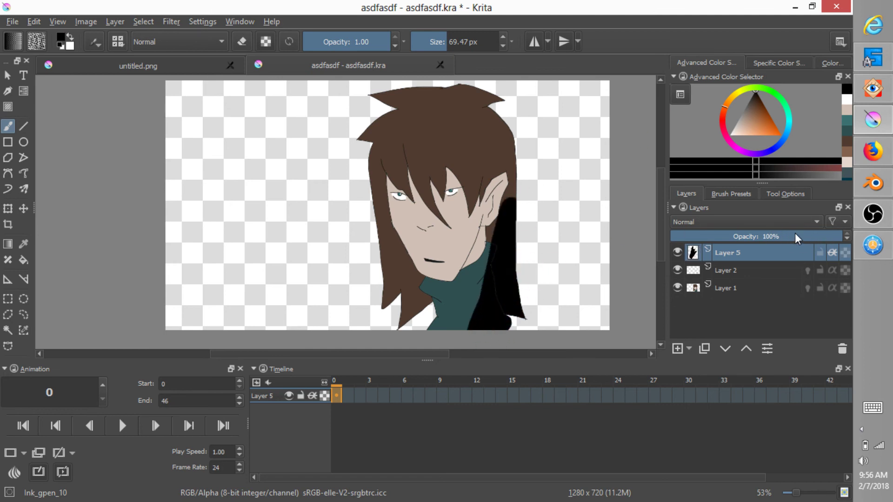
pyautogui.moveTo(795, 233); pyautogui.dragTo(730, 233)
pyautogui.moveTo(669, 234); pyautogui.dragTo(699, 236)
pyautogui.moveTo(541, 176)
pyautogui.mouseDown()
pyautogui.moveTo(470, 279)
pyautogui.moveTo(453, 256)
pyautogui.moveTo(524, 119)
pyautogui.moveTo(480, 117)
pyautogui.moveTo(446, 91)
pyautogui.moveTo(425, 153)
pyautogui.moveTo(458, 284)
pyautogui.moveTo(446, 279)
pyautogui.moveTo(473, 282)
pyautogui.mouseUp()
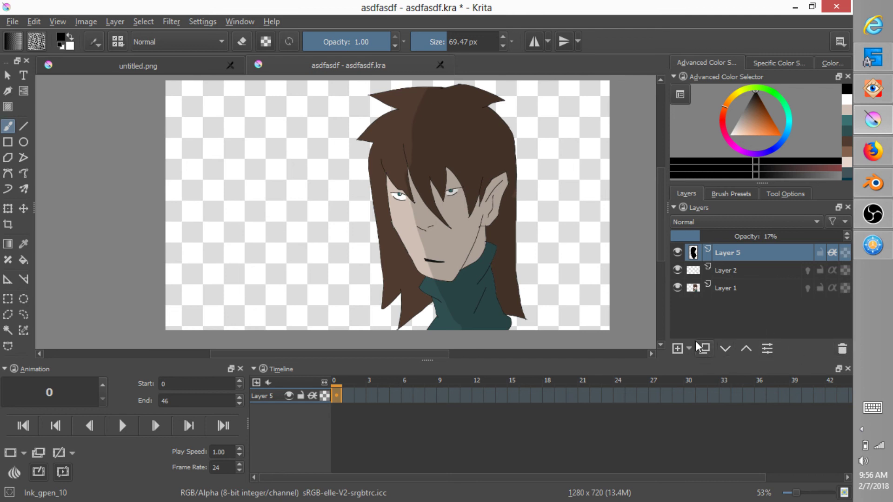
# Hide Layer 5, add a new paint layer above it and enable Inherit Alpha on the new layer.
pyautogui.click(678, 253)
pyautogui.click(678, 349)
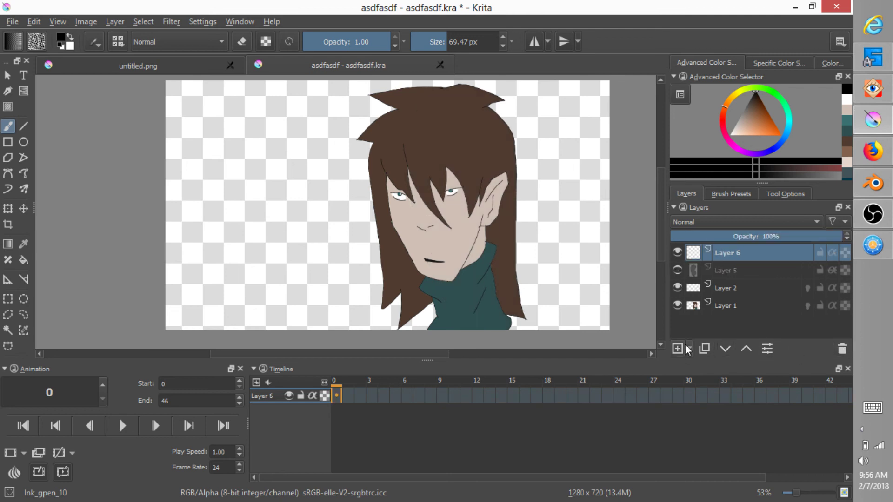
pyautogui.click(766, 349)
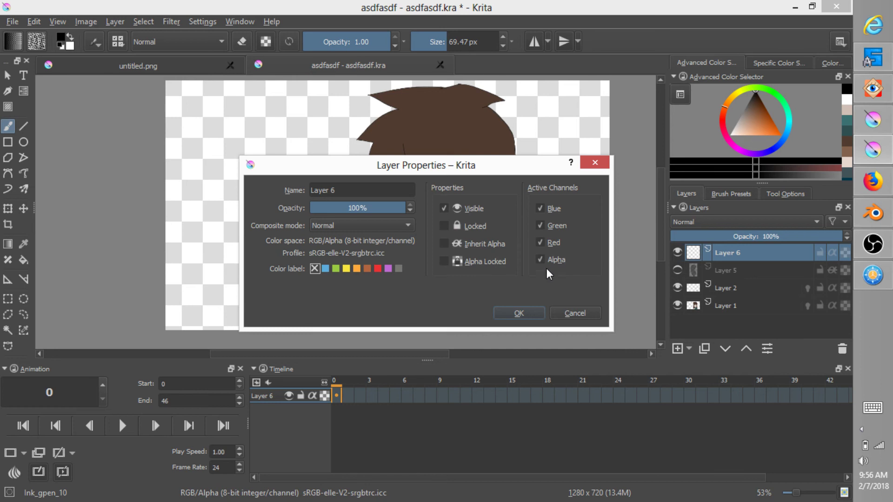
pyautogui.click(518, 311)
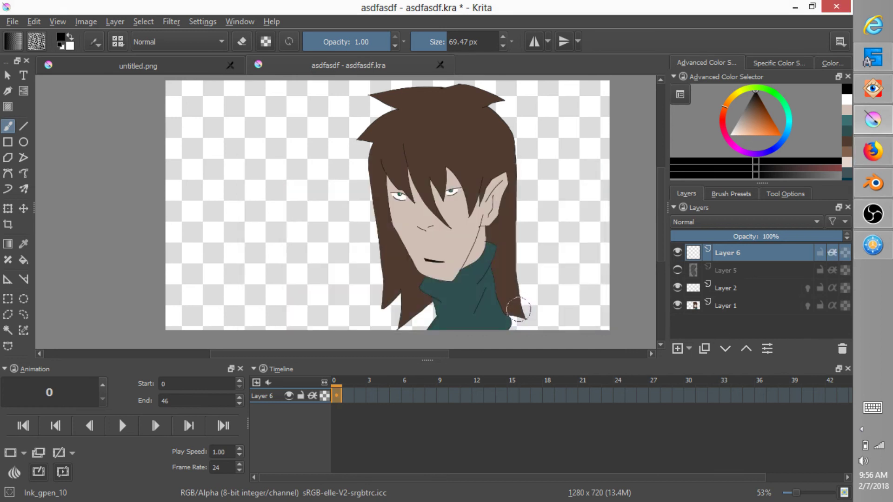
# Shade the hair, face, nose, ear and collar on Layer 6 in black with the brush opacity at 0.13.
pyautogui.click(387, 38)
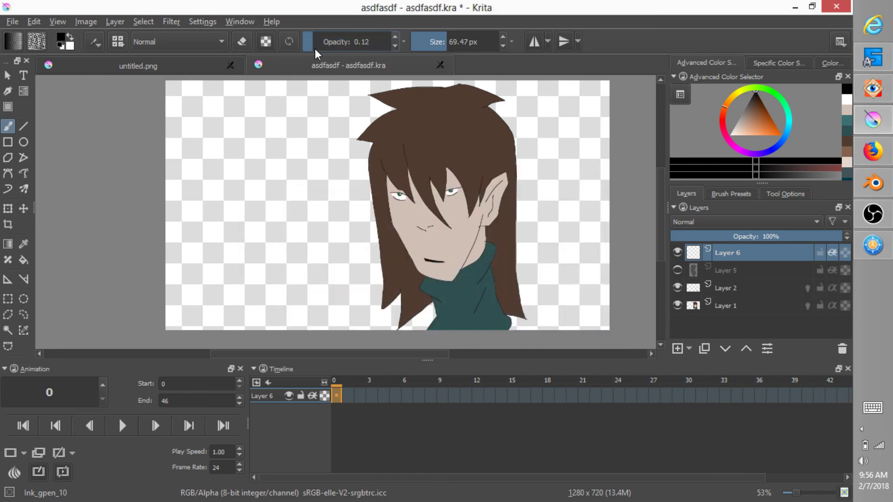
pyautogui.moveTo(557, 216)
pyautogui.mouseDown()
pyautogui.moveTo(550, 185)
pyautogui.moveTo(526, 192)
pyautogui.moveTo(479, 298)
pyautogui.moveTo(465, 116)
pyautogui.moveTo(447, 252)
pyautogui.moveTo(454, 330)
pyautogui.moveTo(465, 327)
pyautogui.mouseUp()
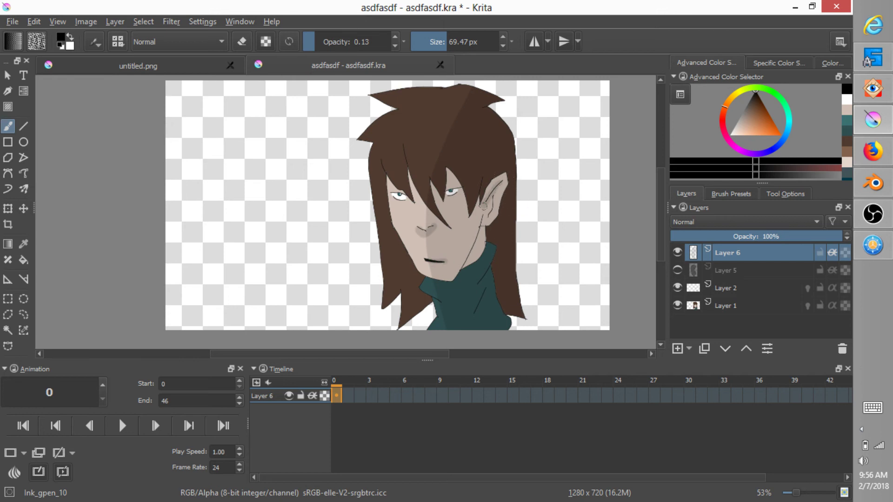
pyautogui.moveTo(492, 197); pyautogui.dragTo(489, 218)
pyautogui.moveTo(514, 147)
pyautogui.mouseDown()
pyautogui.moveTo(520, 292)
pyautogui.moveTo(476, 285)
pyautogui.moveTo(476, 322)
pyautogui.mouseUp()
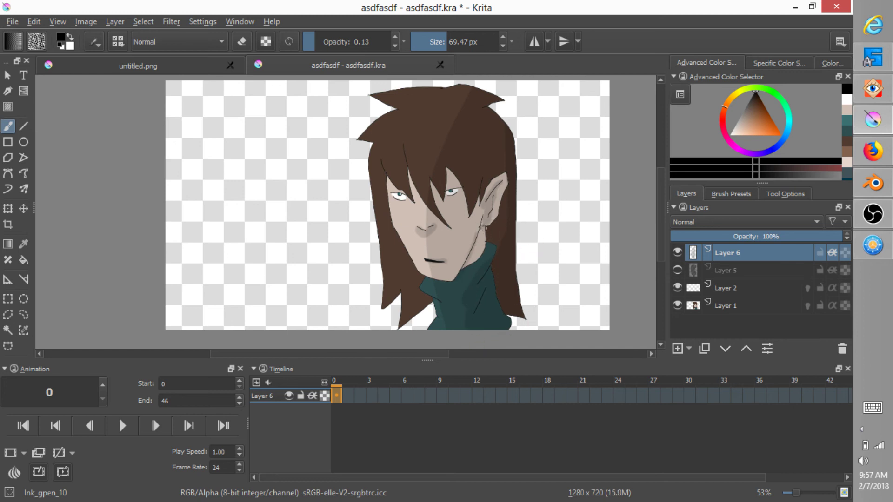
# Add a final shading stroke along the jaw and neck on Layer 6 and save the document.
pyautogui.moveTo(484, 228); pyautogui.dragTo(462, 277)
pyautogui.click(15, 21)
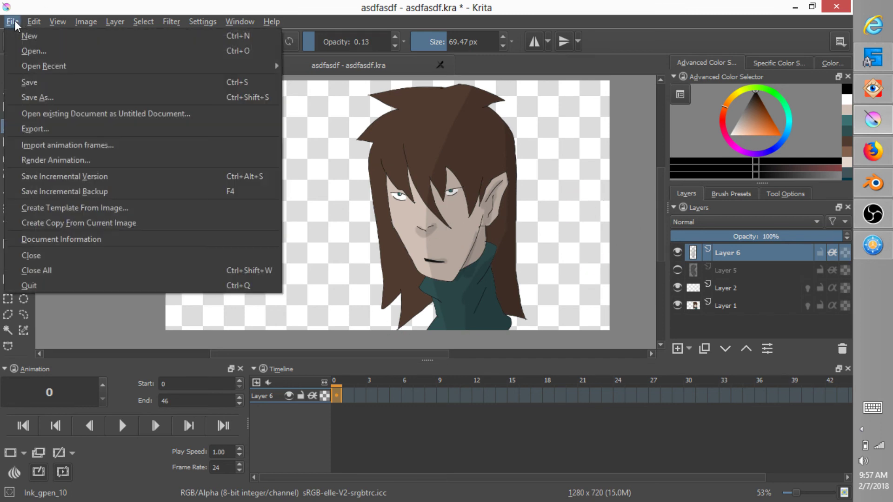
pyautogui.click(27, 80)
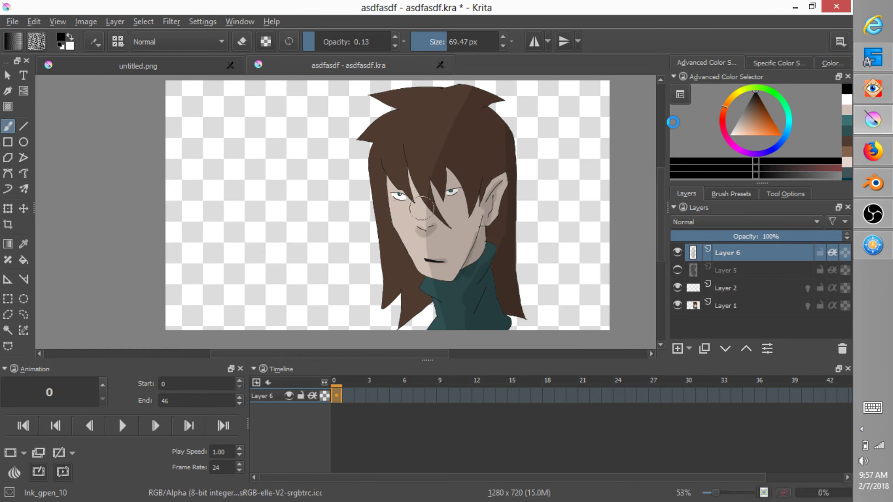
# Switch to Blender and hide the ink.001 and mouth anim Grease Pencil layers.
pyautogui.click(873, 185)
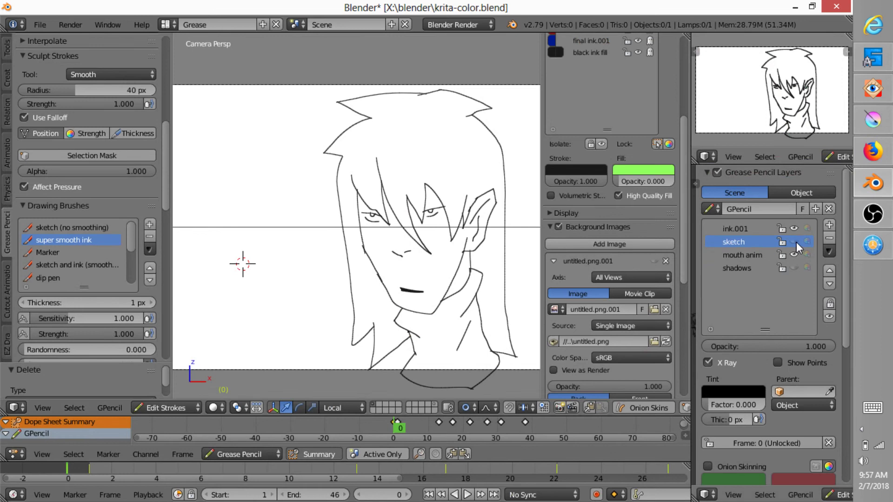
pyautogui.click(793, 230)
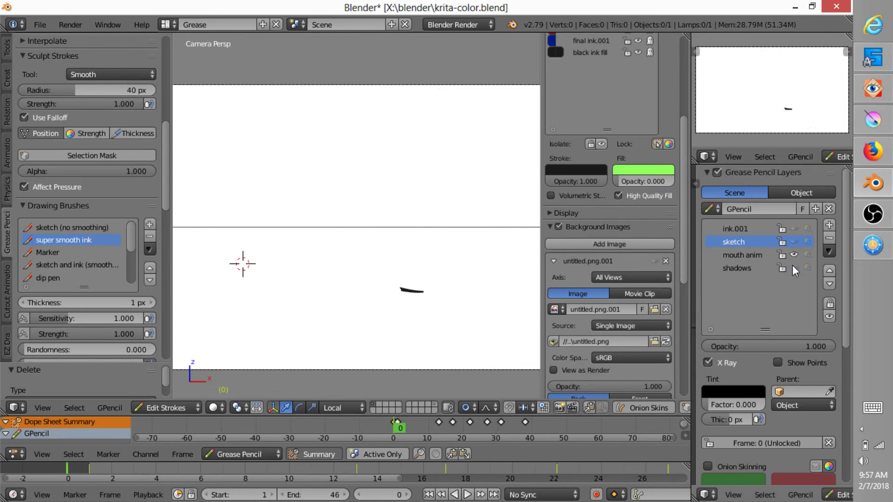
pyautogui.click(793, 254)
# Start an Images as Planes import with Shadeless material and Animate Image Sequences enabled.
pyautogui.moveTo(371, 192)
pyautogui.keyDown('ctrl'); pyautogui.mouseDown(button='middle')
pyautogui.moveTo(338, 233)
pyautogui.moveTo(319, 223)
pyautogui.mouseUp(button='middle'); pyautogui.keyUp('ctrl')
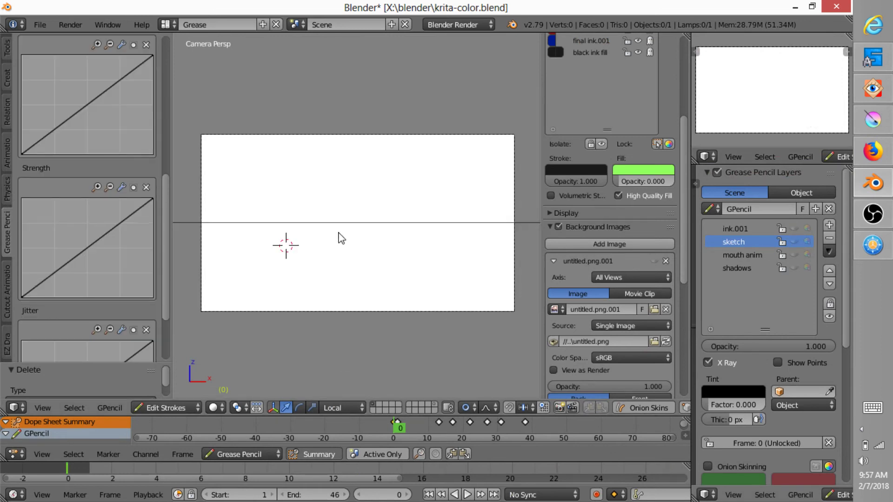
pyautogui.hotkey('shift', 'a')
pyautogui.moveTo(302, 212)
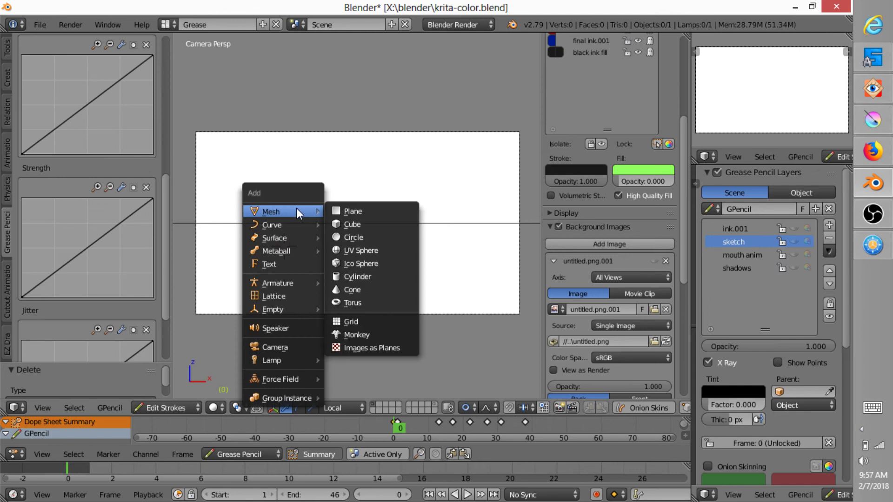
pyautogui.click(374, 349)
pyautogui.click(76, 483)
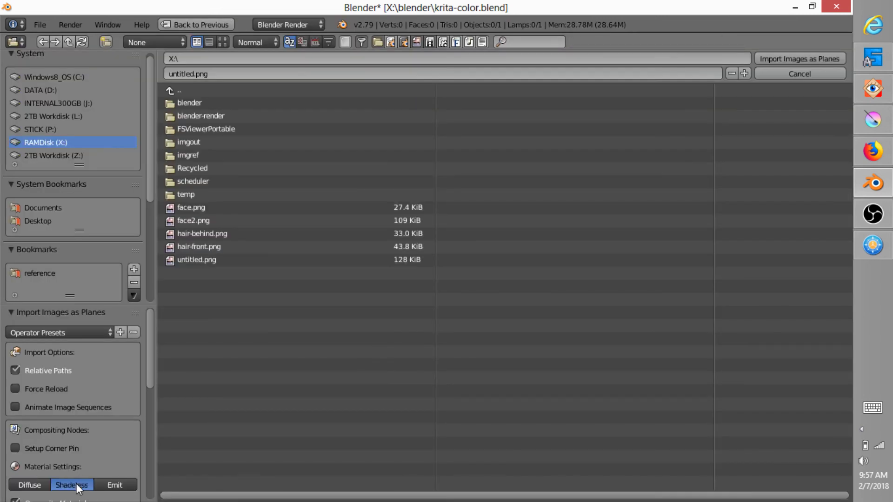
pyautogui.click(46, 408)
# Import the frames outlines0001.png to outlines0046.png from the imgout folder as an image plane.
pyautogui.click(200, 141)
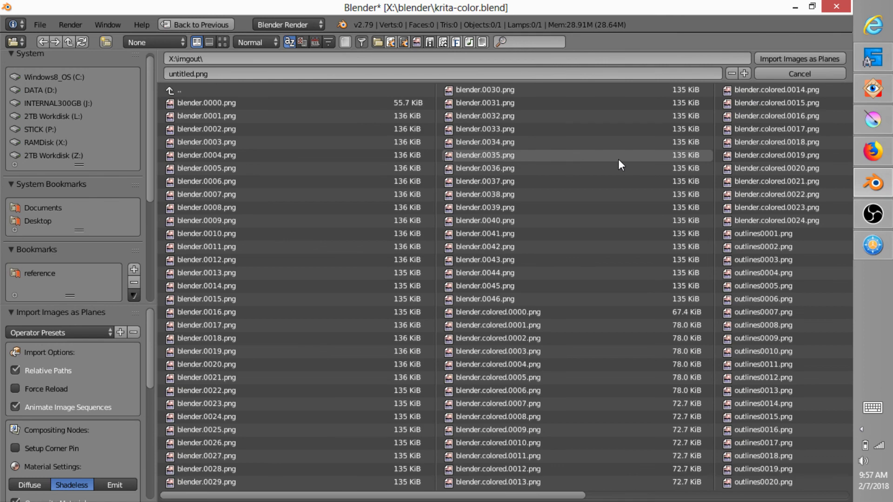
pyautogui.click(752, 233)
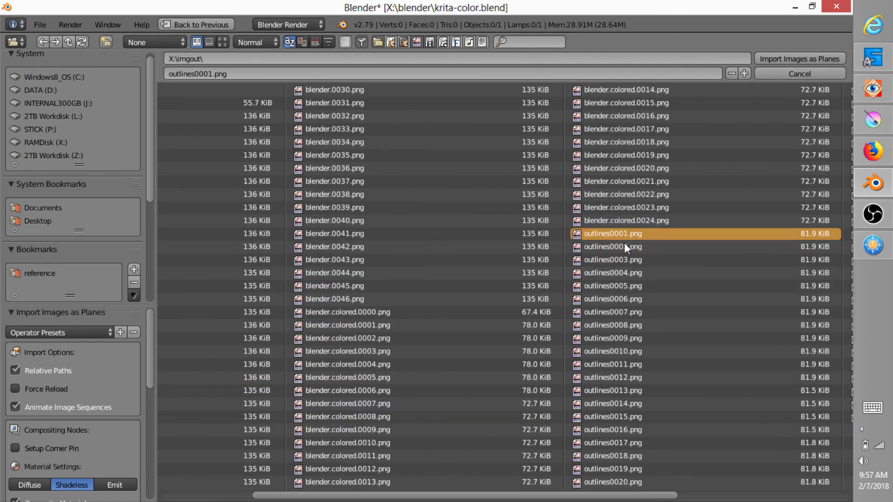
pyautogui.moveTo(626, 234); pyautogui.dragTo(808, 490)
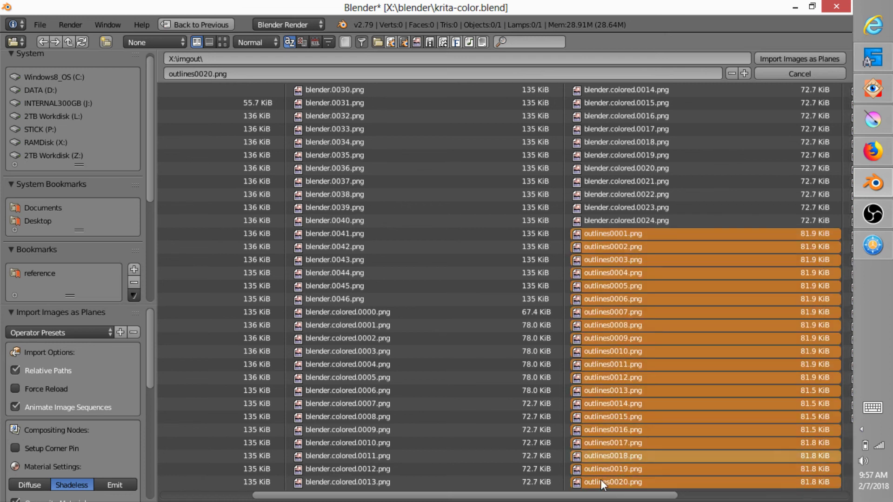
pyautogui.moveTo(588, 497); pyautogui.dragTo(736, 497)
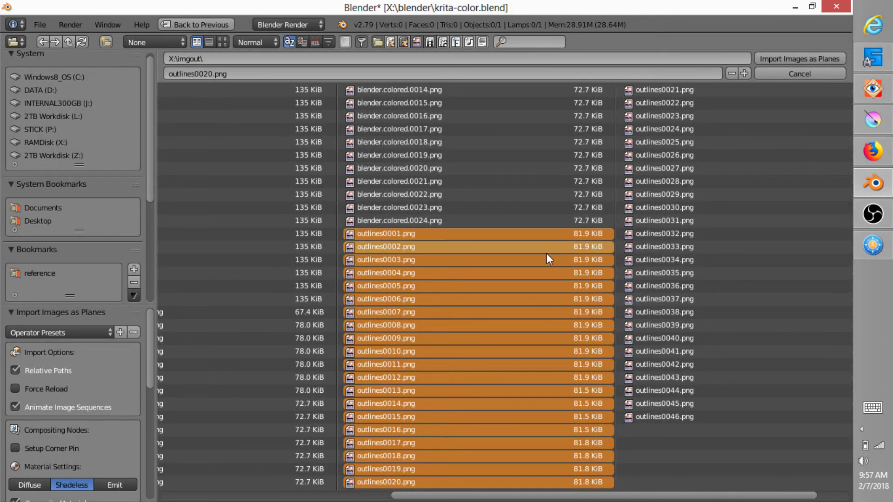
pyautogui.moveTo(475, 237); pyautogui.dragTo(778, 494)
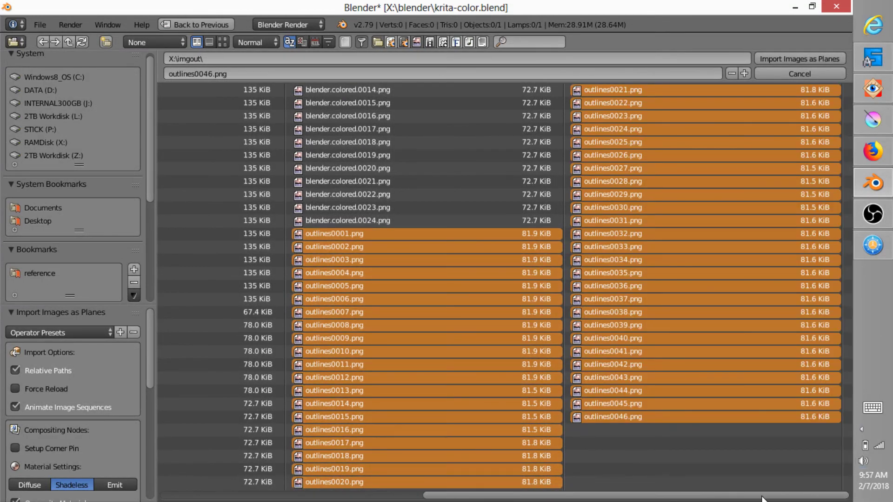
pyautogui.click(797, 57)
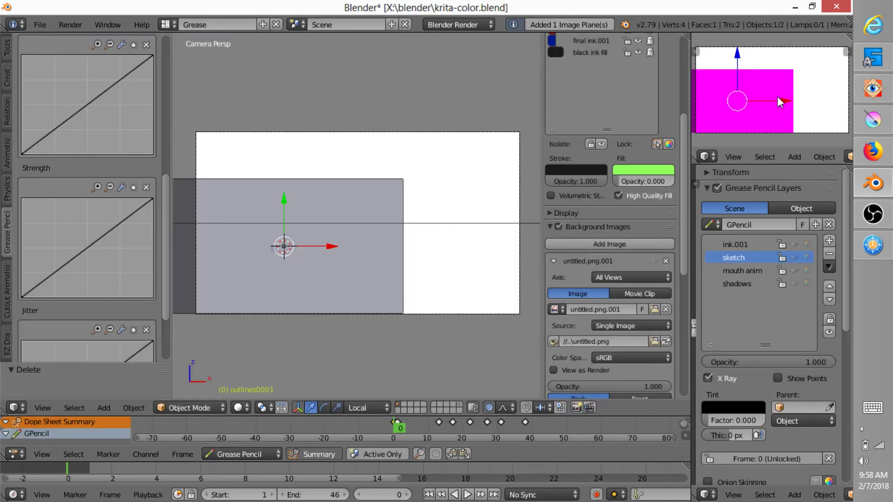
# Try Material viewport shading in the camera view, and set the shading to Texture.
pyautogui.click(244, 408)
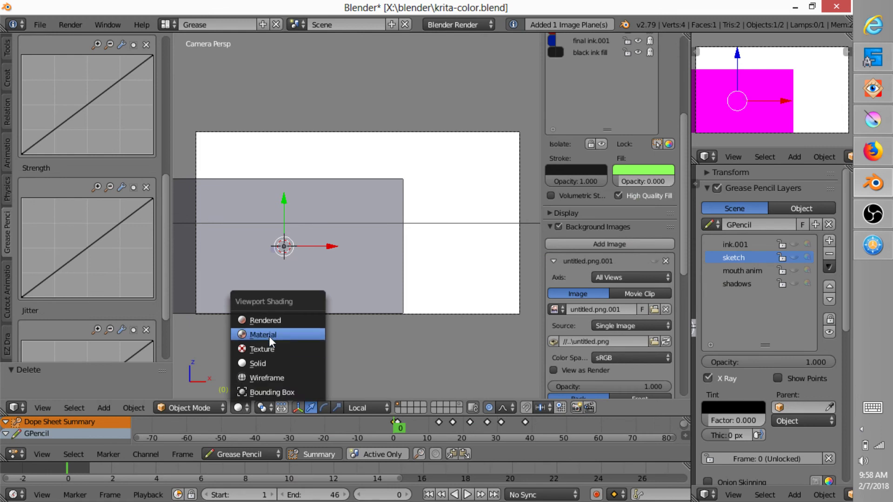
pyautogui.click(272, 341)
pyautogui.click(238, 409)
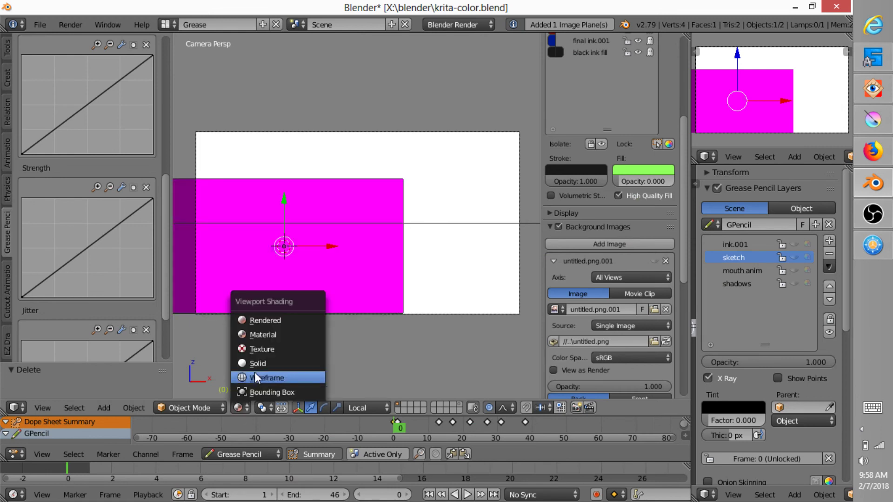
pyautogui.click(261, 347)
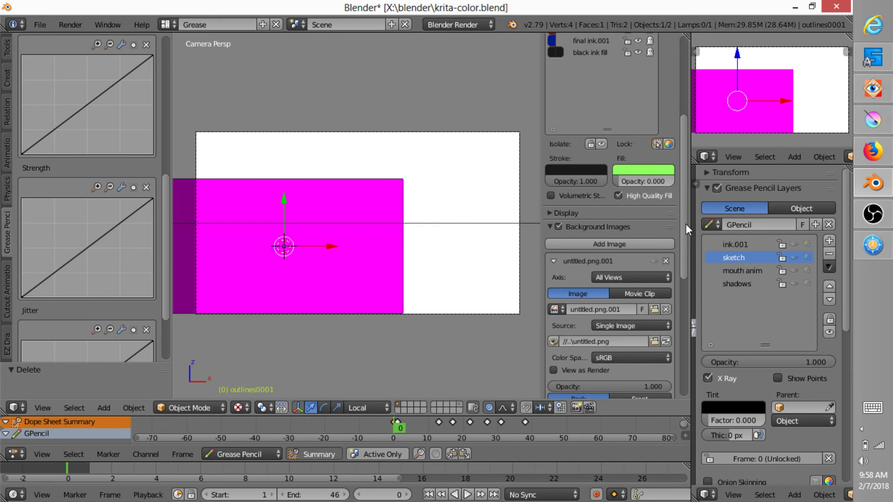
# Cycle through the screen layouts and switch to UV Editing.
pyautogui.hotkey('ctrl', 'Left')
pyautogui.hotkey('ctrl', 'Left')
pyautogui.hotkey('ctrl', 'Left')
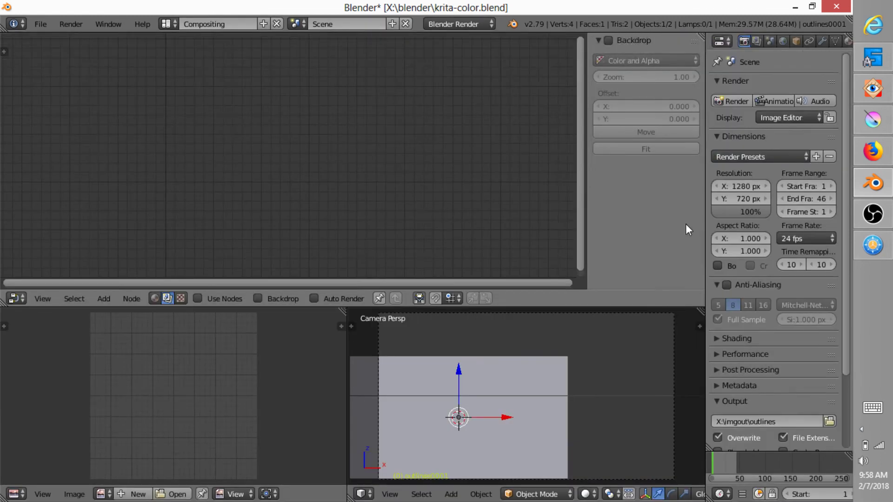
pyautogui.hotkey('ctrl', 'Right')
pyautogui.hotkey('ctrl', 'Right')
pyautogui.hotkey('ctrl', 'Right')
pyautogui.hotkey('ctrl', 'Right')
pyautogui.hotkey('ctrl', 'Right')
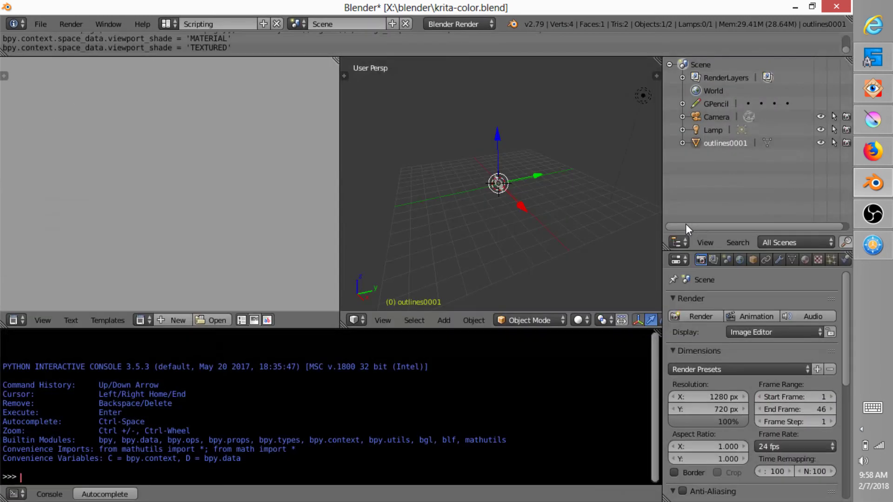
pyautogui.hotkey('ctrl', 'Right')
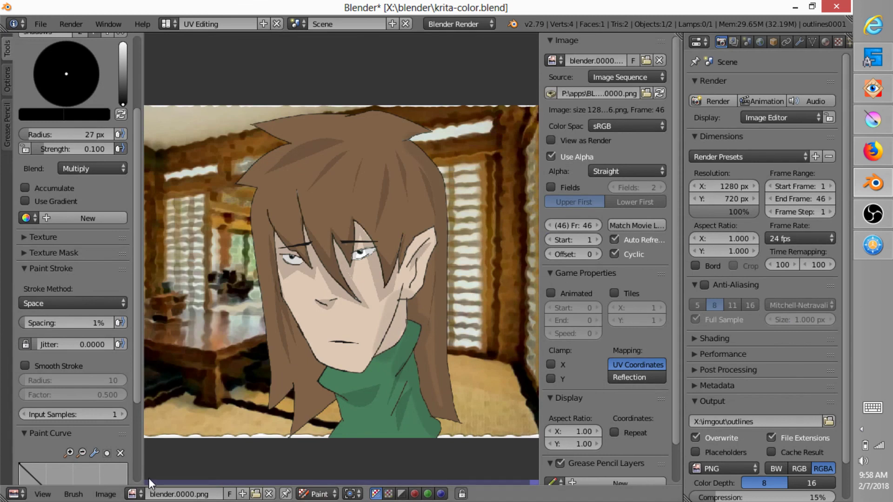
# View the Render Result in the image editor, followed by the outlines0001.png image sequence.
pyautogui.click(139, 494)
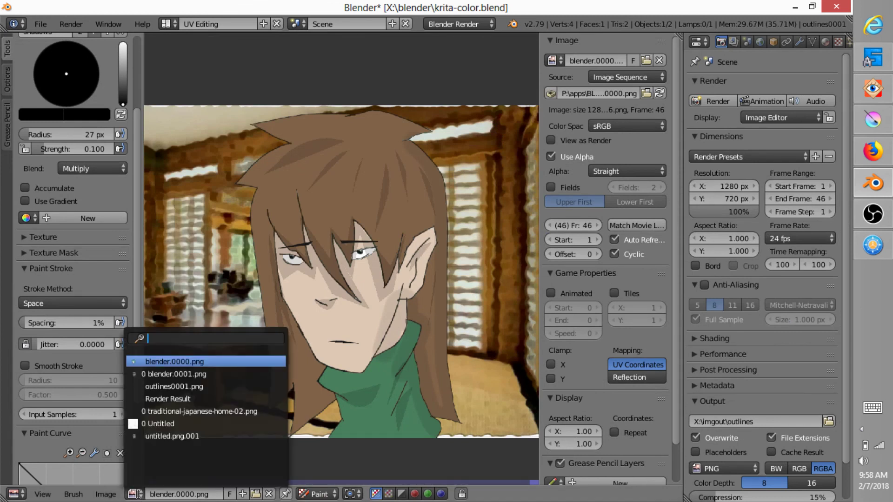
pyautogui.click(161, 398)
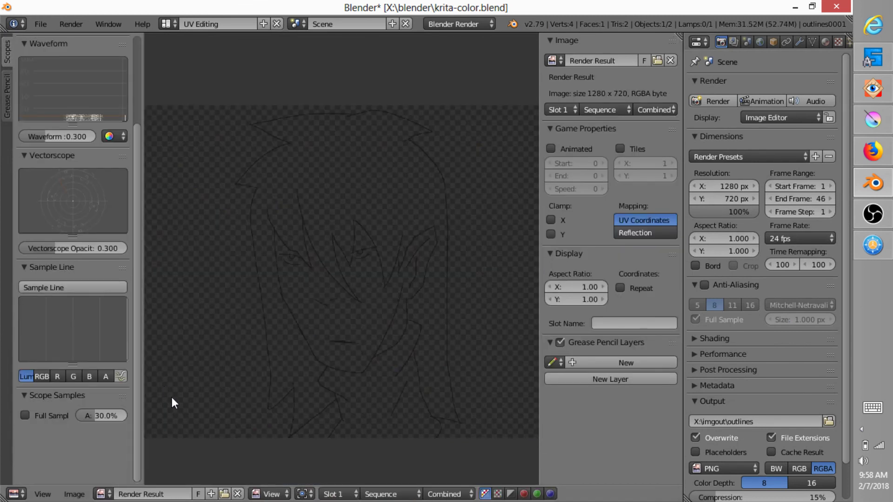
pyautogui.click(110, 496)
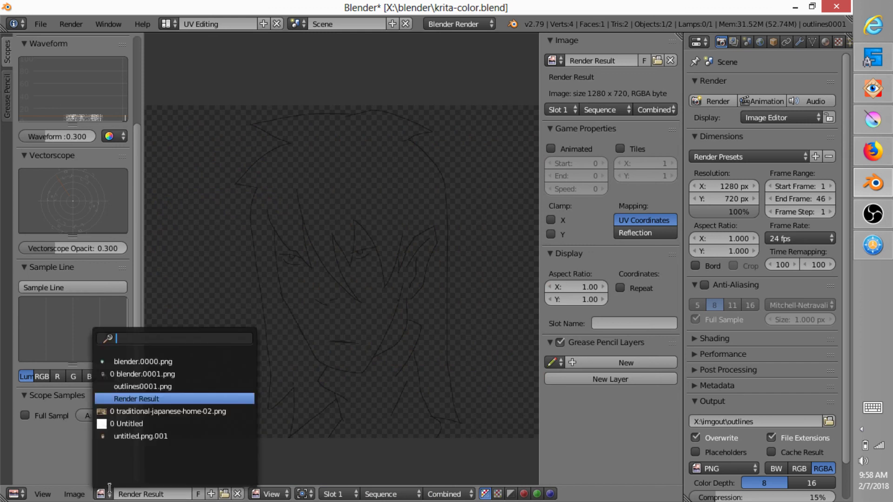
pyautogui.click(171, 386)
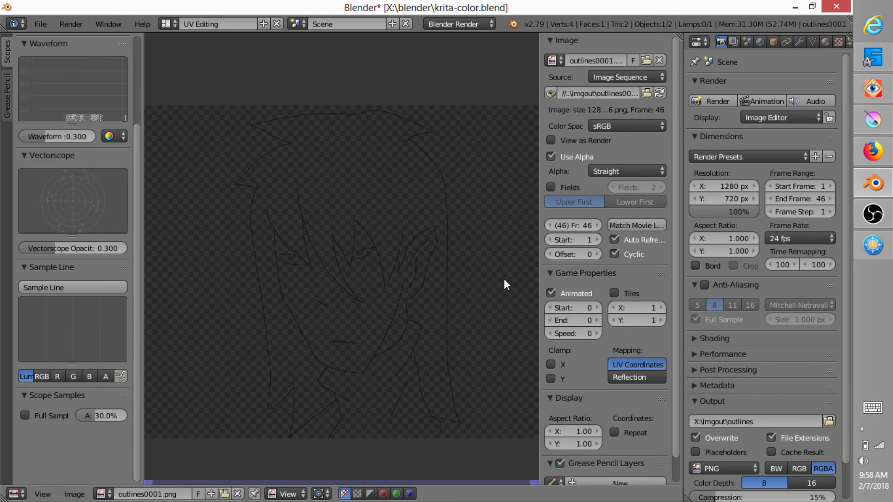
# In the Grease layout, scale up the outlines0001 plane and move it to roughly cover the white camera frame.
pyautogui.hotkey('ctrl', 'Left')
pyautogui.hotkey('ctrl', 'Left')
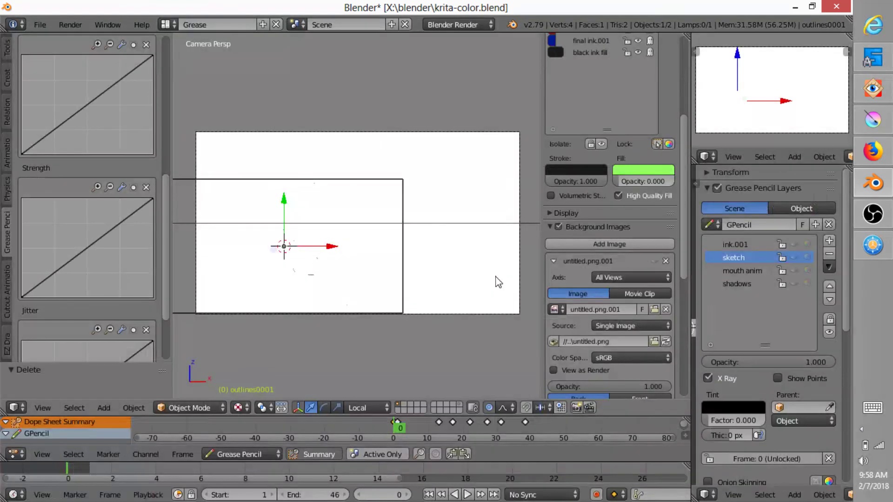
pyautogui.scroll(5, 403, 195)
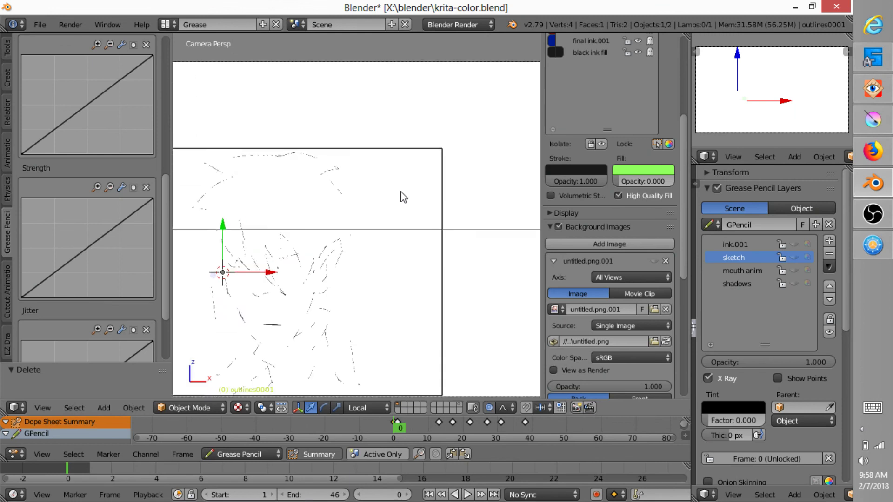
pyautogui.scroll(-6, 367, 280)
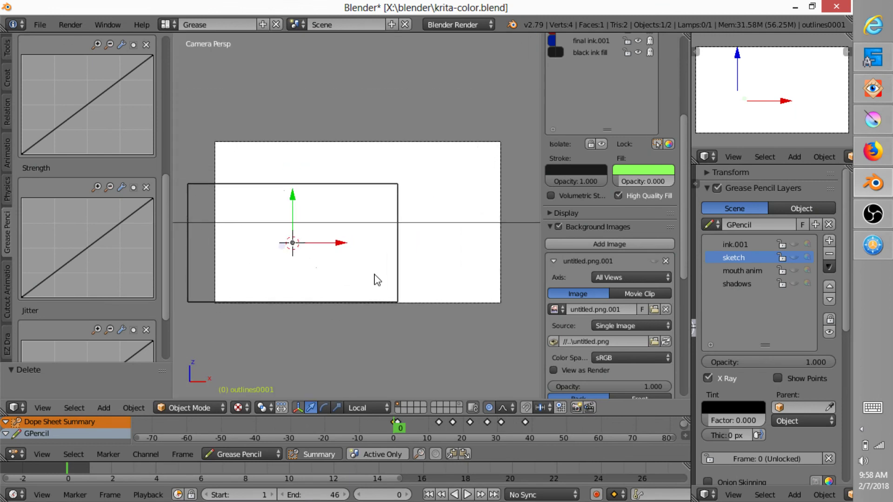
pyautogui.press('s')
pyautogui.click(399, 293)
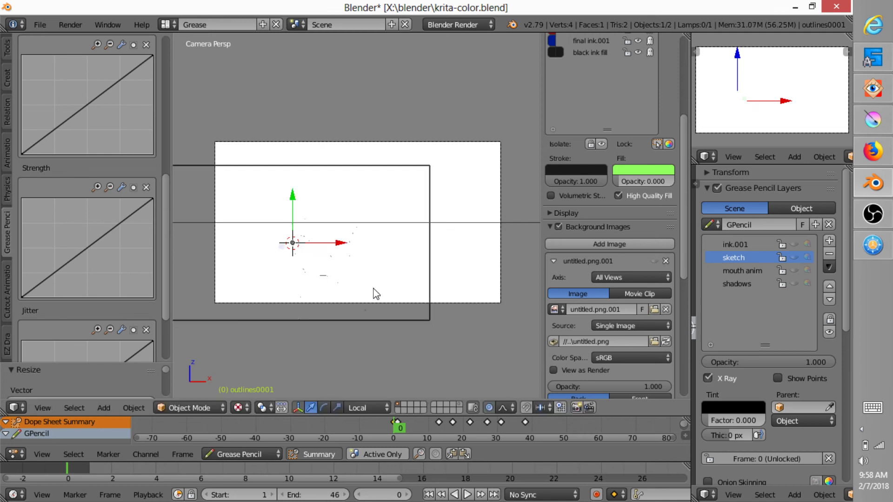
pyautogui.press('g')
pyautogui.click(442, 258)
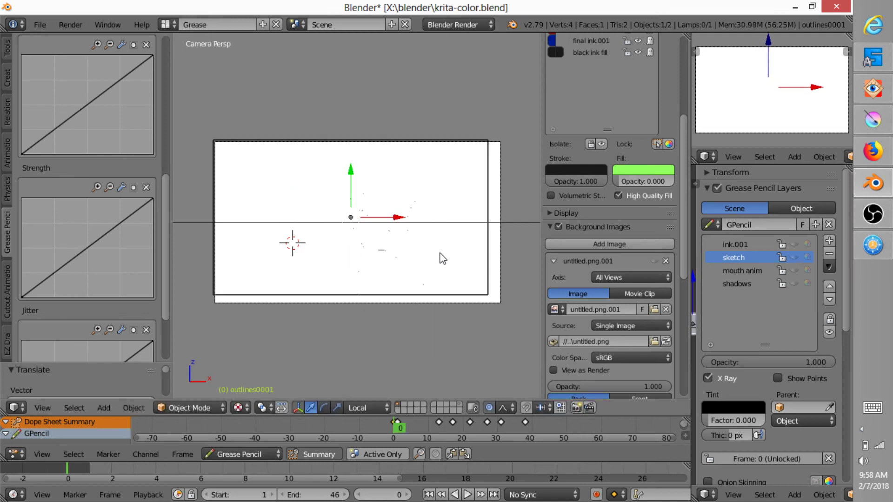
# Save the project over the existing krita-color.blend file.
pyautogui.moveTo(440, 254)
pyautogui.keyDown('ctrl'); pyautogui.mouseDown(button='middle')
pyautogui.moveTo(551, 128)
pyautogui.moveTo(482, 197)
pyautogui.mouseUp(button='middle'); pyautogui.keyUp('ctrl')
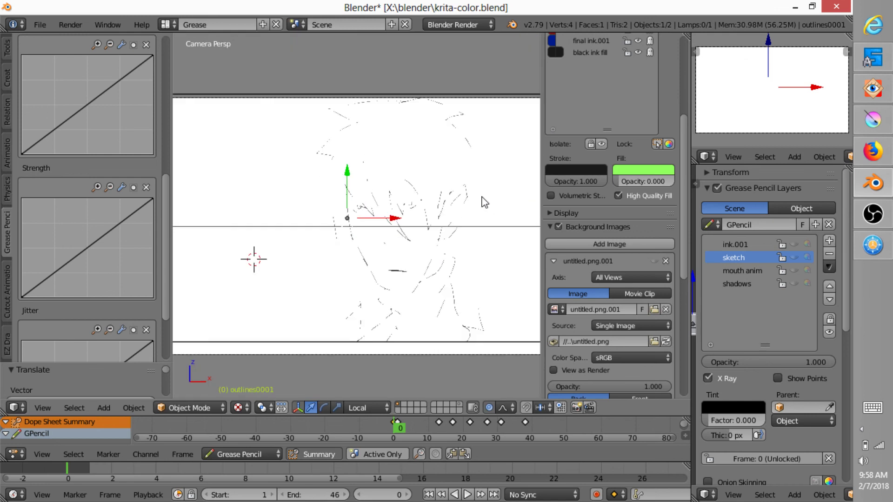
pyautogui.scroll(4, 484, 202)
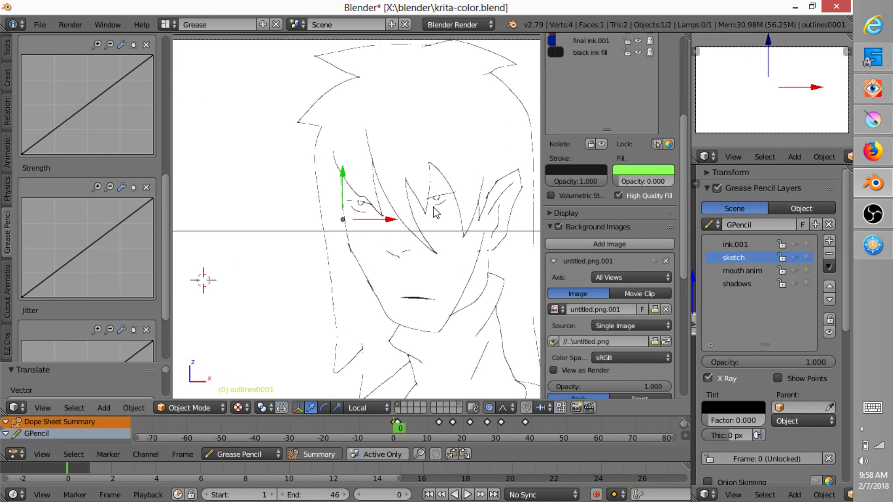
pyautogui.hotkey('ctrl', 's')
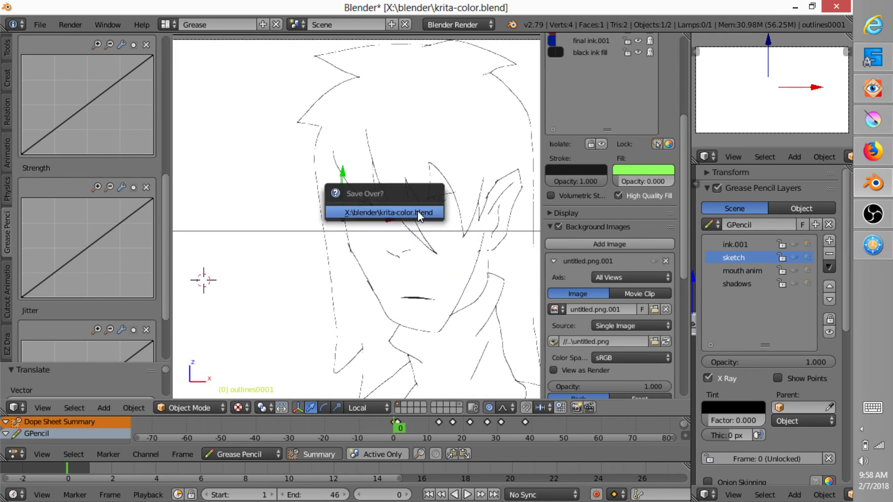
pyautogui.click(418, 212)
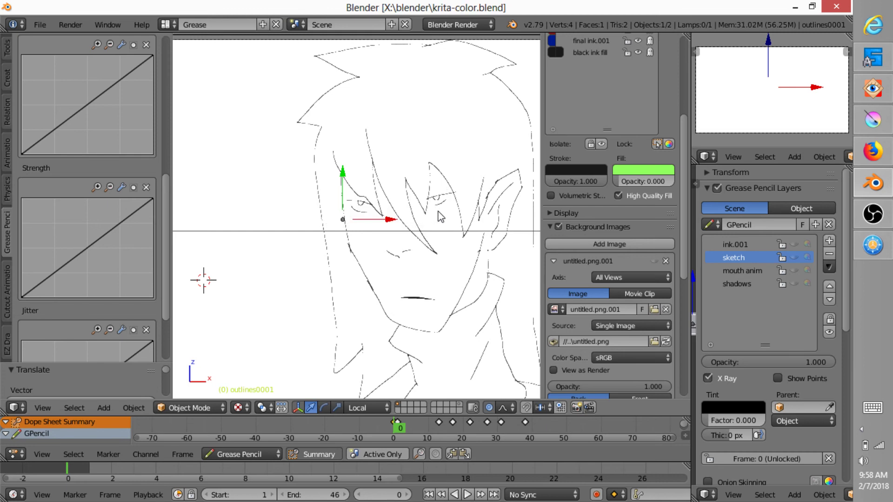
# Switch to Krita and play the character animation to review the mouth movement, stopping playback when done.
pyautogui.click(873, 122)
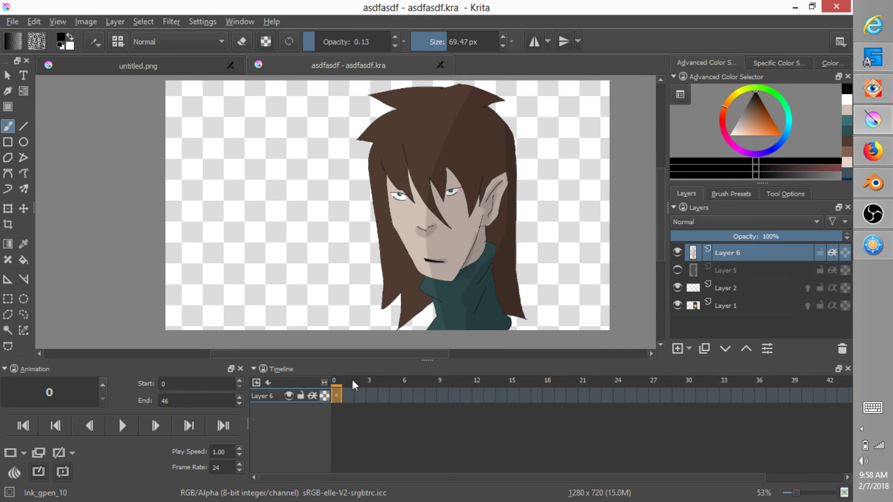
pyautogui.click(129, 426)
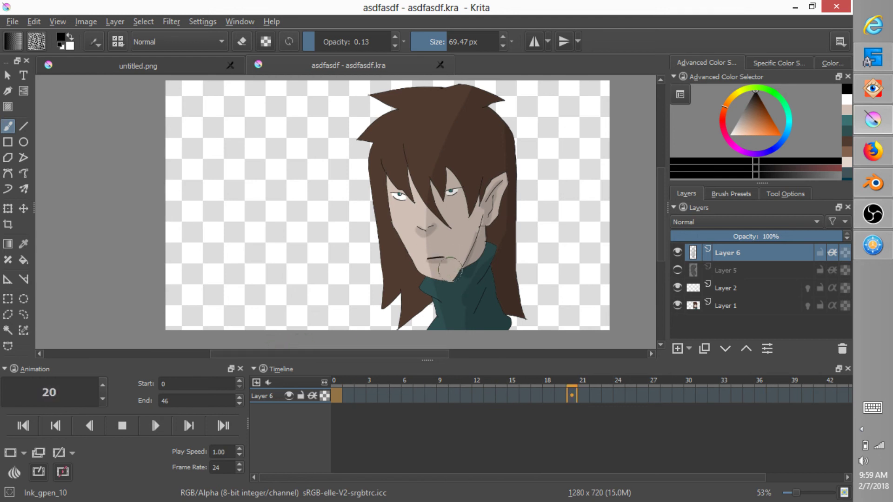
pyautogui.press('space')
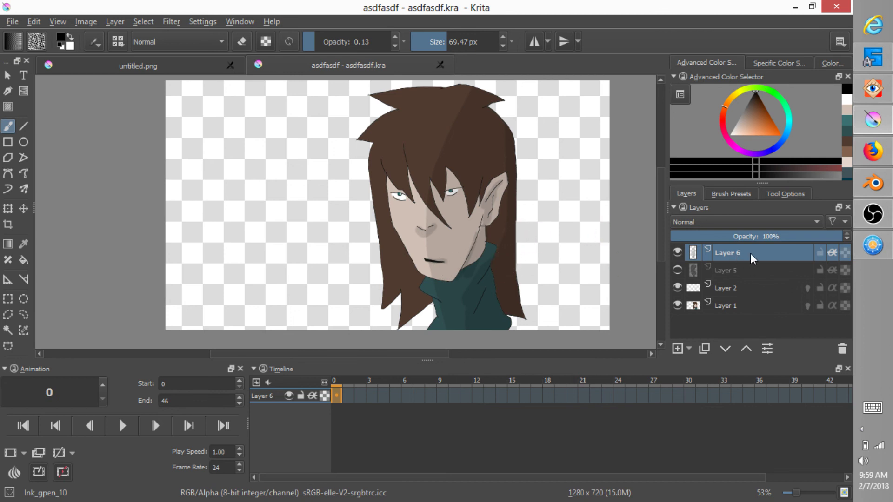
# Delete Layer 6, show Layer 5, and add a new paint layer above it with Inherit Alpha enabled.
pyautogui.click(842, 350)
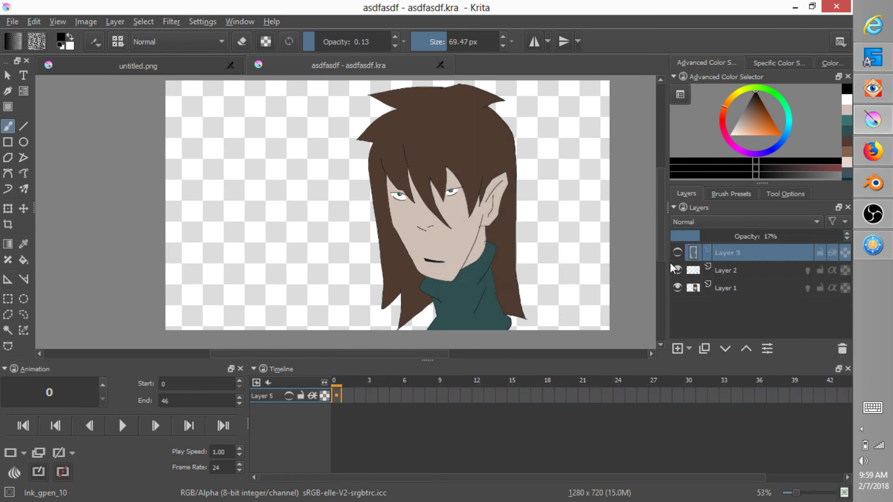
pyautogui.click(677, 349)
pyautogui.click(767, 349)
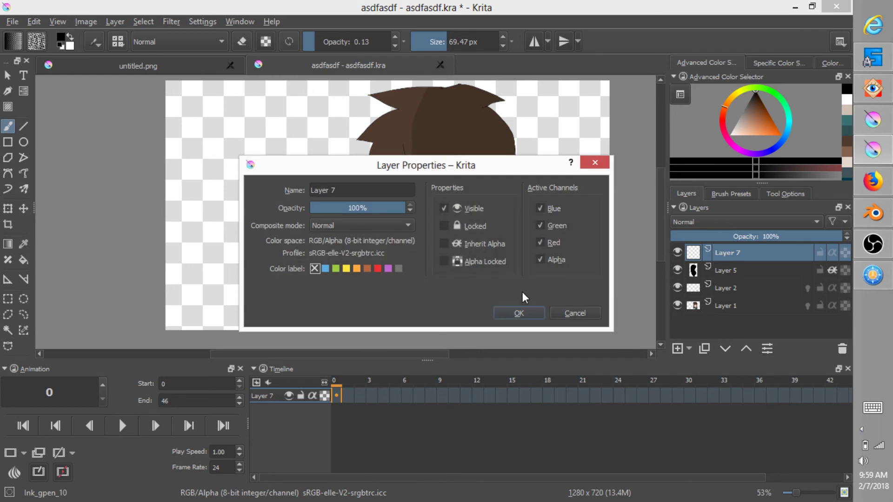
pyautogui.click(518, 312)
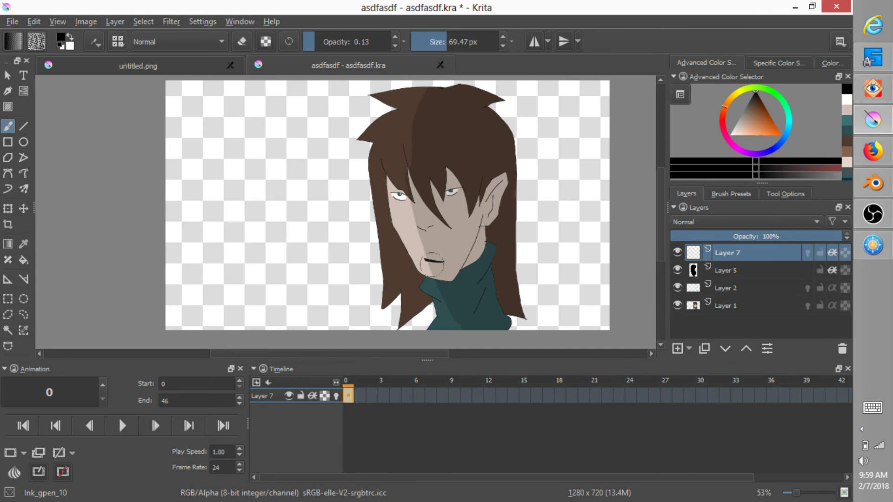
# Paint a faint black shadow beneath the lower lip on frame 0 of Layer 7.
pyautogui.moveTo(428, 260); pyautogui.dragTo(436, 264)
pyautogui.press('Right')
pyautogui.press('Right')
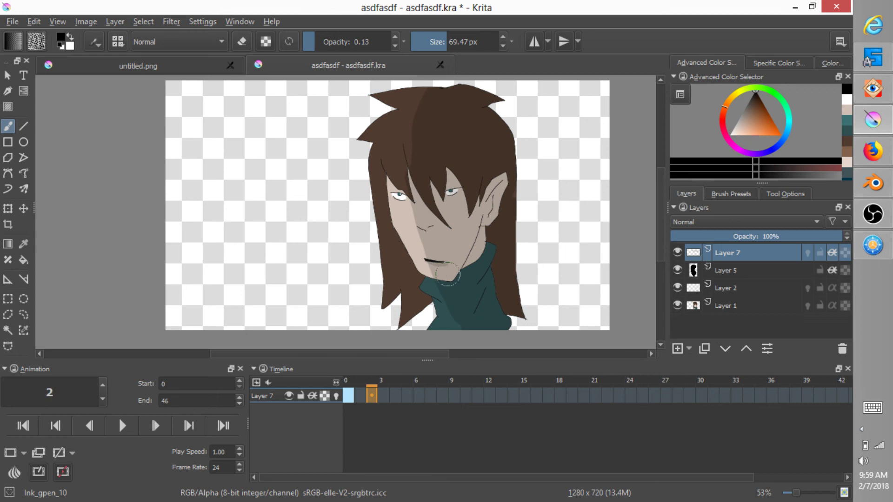
# Create a keyframe on Layer 7 at frame 12 and paint a smaller shadow beneath the narrowed mouth.
pyautogui.press('Right')
pyautogui.press('Right')
pyautogui.press('Right')
pyautogui.press('Right')
pyautogui.press('Right')
pyautogui.press('Right')
pyautogui.press('Right')
pyautogui.press('Right')
pyautogui.press('Right')
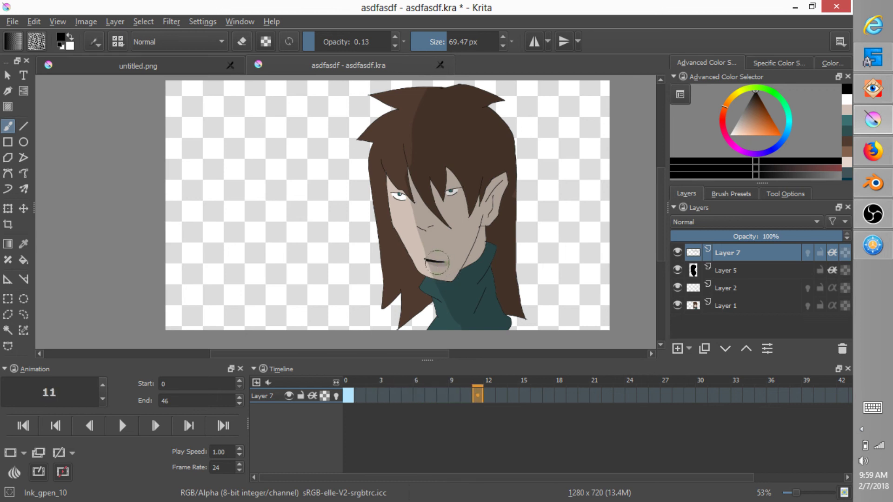
pyautogui.press('Right')
pyautogui.press('Right')
pyautogui.press('Left')
pyautogui.press('Left')
pyautogui.moveTo(432, 264); pyautogui.dragTo(435, 267)
pyautogui.press('Right')
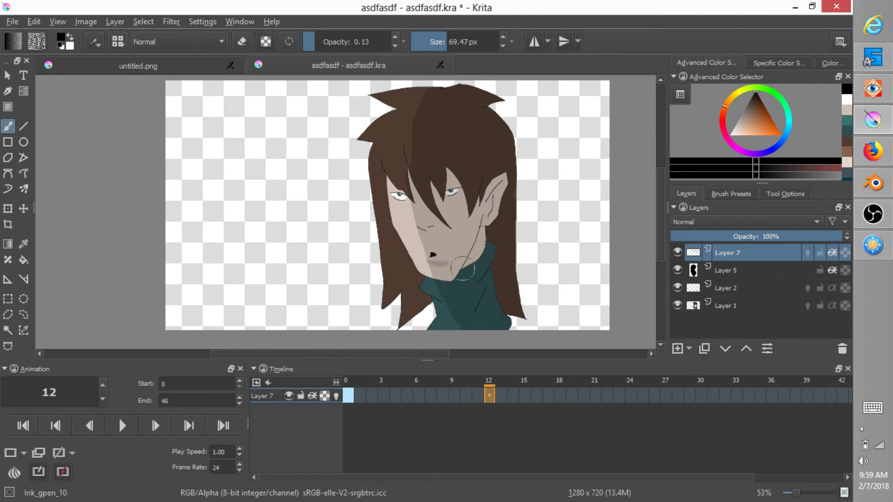
pyautogui.moveTo(436, 262); pyautogui.dragTo(440, 262)
pyautogui.moveTo(438, 261); pyautogui.dragTo(436, 263)
# Create a blank keyframe on Layer 7 at frame 16 and paint a wider shadow beneath the open mouth.
pyautogui.moveTo(459, 266)
pyautogui.keyDown('ctrl'); pyautogui.mouseDown(button='middle')
pyautogui.moveTo(528, 201)
pyautogui.moveTo(532, 174)
pyautogui.mouseUp(button='middle'); pyautogui.keyUp('ctrl')
pyautogui.press('Right')
pyautogui.press('Right')
pyautogui.press('Right')
pyautogui.press('Right')
pyautogui.press('Right')
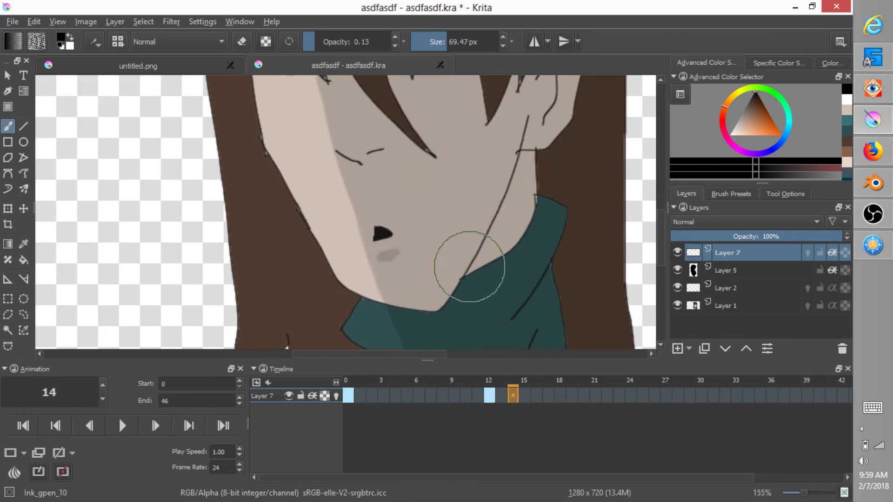
pyautogui.press('Left')
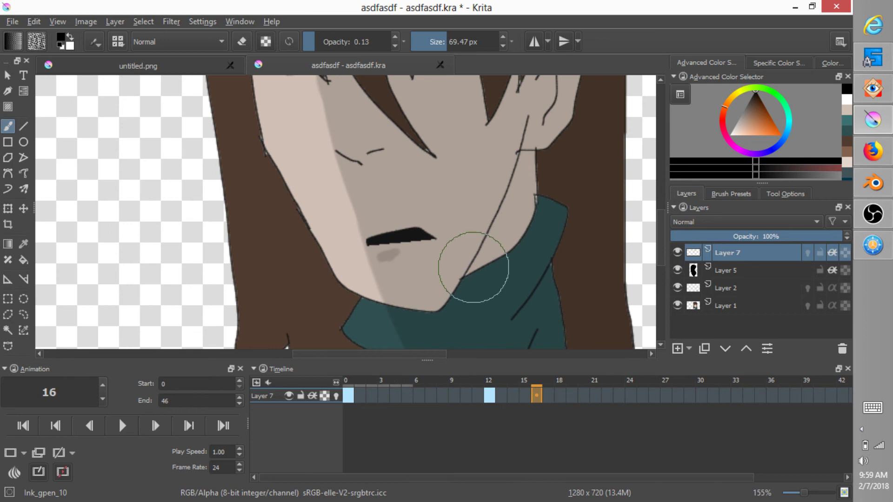
pyautogui.press('Right')
pyautogui.press('Left')
pyautogui.press('Left')
pyautogui.press('Right')
pyautogui.hotkey('ctrl', 'z')
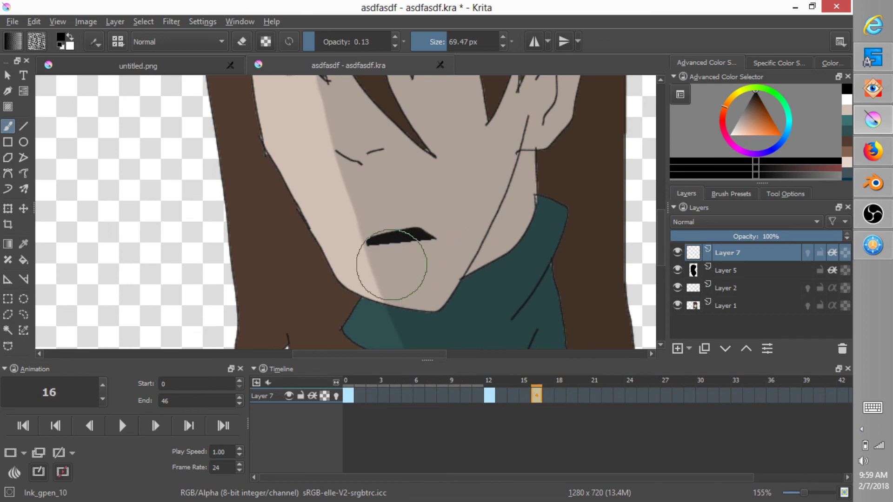
pyautogui.moveTo(391, 265); pyautogui.dragTo(419, 263)
# Create a keyframe on Layer 7 at frame 21 and paint a small round shadow beneath the mouth.
pyautogui.press('Right')
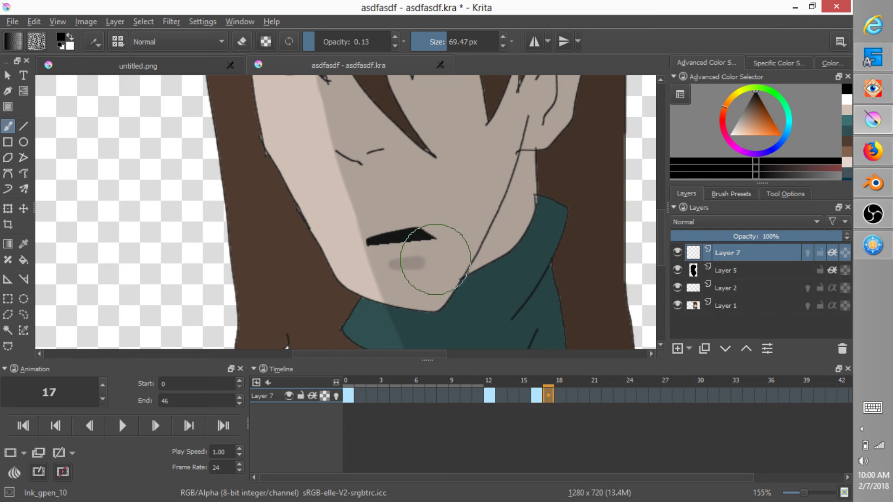
pyautogui.press('Right')
pyautogui.press('Right')
pyautogui.press('Right')
pyautogui.press('Right')
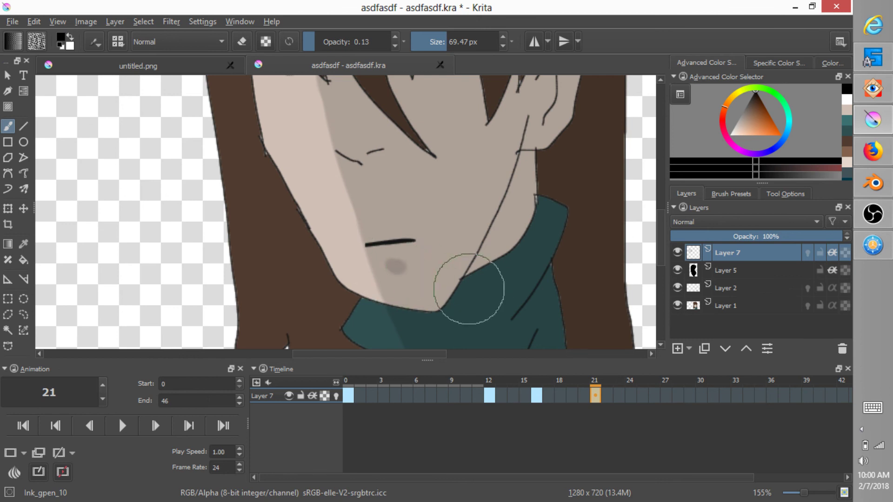
# Create a blank keyframe on Layer 7 at frame 26 and paint a short curved shadow beneath the small round mouth.
pyautogui.press('Right')
pyautogui.press('Right')
pyautogui.press('Right')
pyautogui.press('Right')
pyautogui.press('Right')
pyautogui.press('Right')
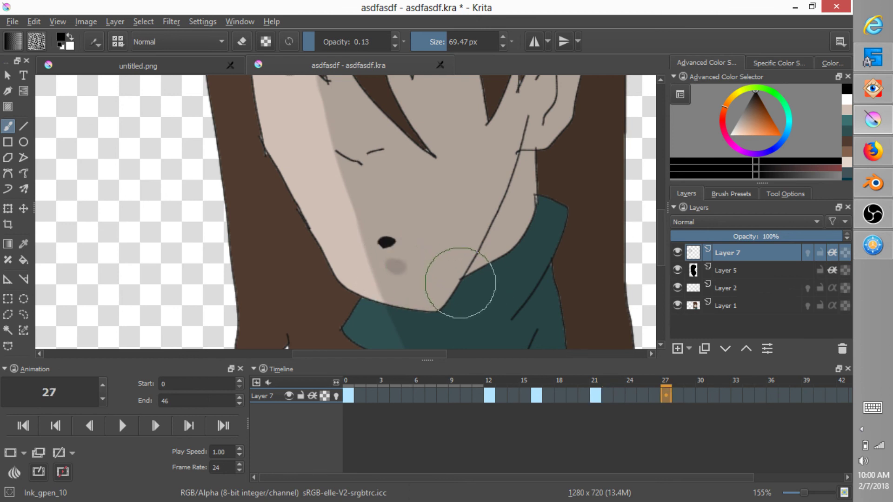
pyautogui.press('Left')
pyautogui.press('Left')
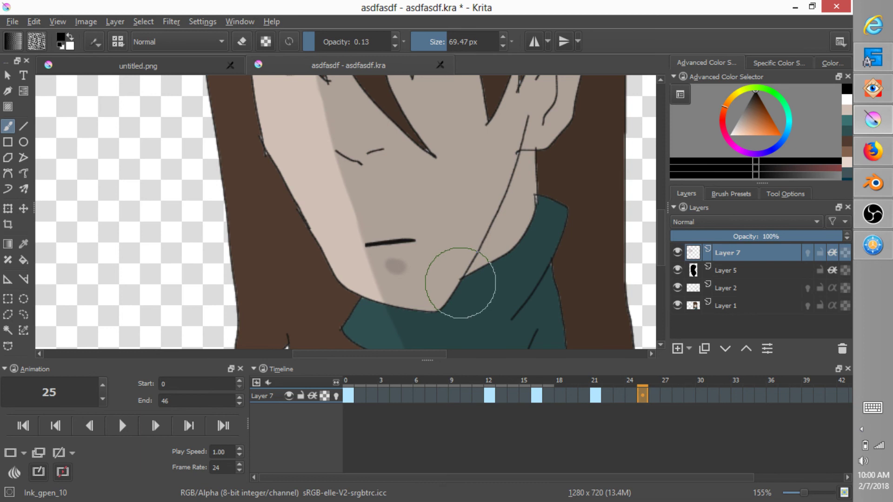
pyautogui.press('Right')
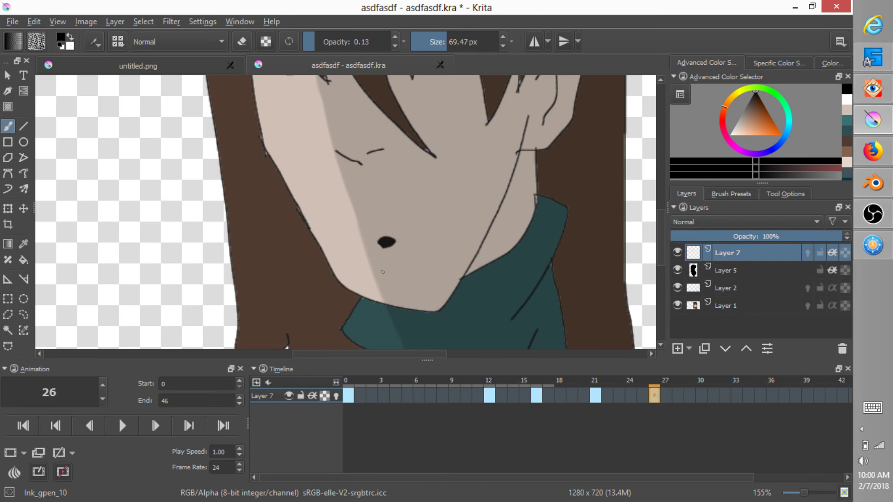
pyautogui.moveTo(393, 274); pyautogui.dragTo(383, 274)
# Create a keyframe on Layer 7 at frame 30 and paint a wide shadow beneath the closed mouth.
pyautogui.press('Right')
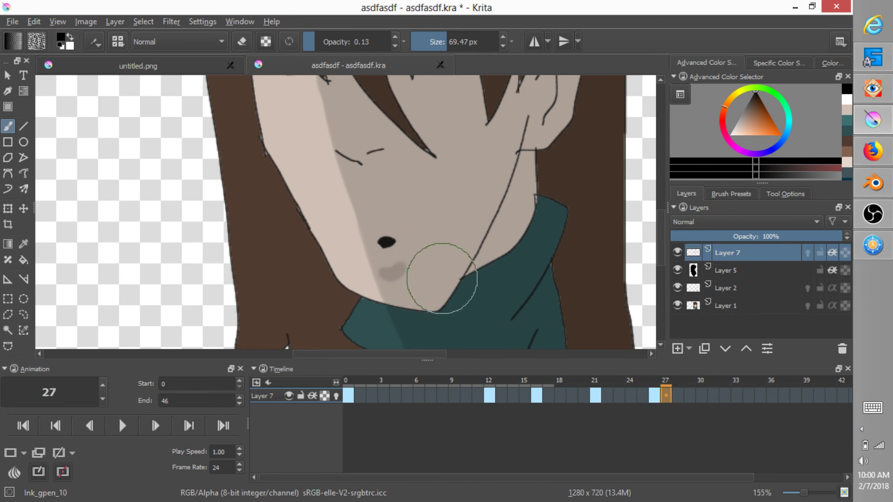
pyautogui.press('Right')
pyautogui.press('Right')
pyautogui.press('Right')
pyautogui.press('Right')
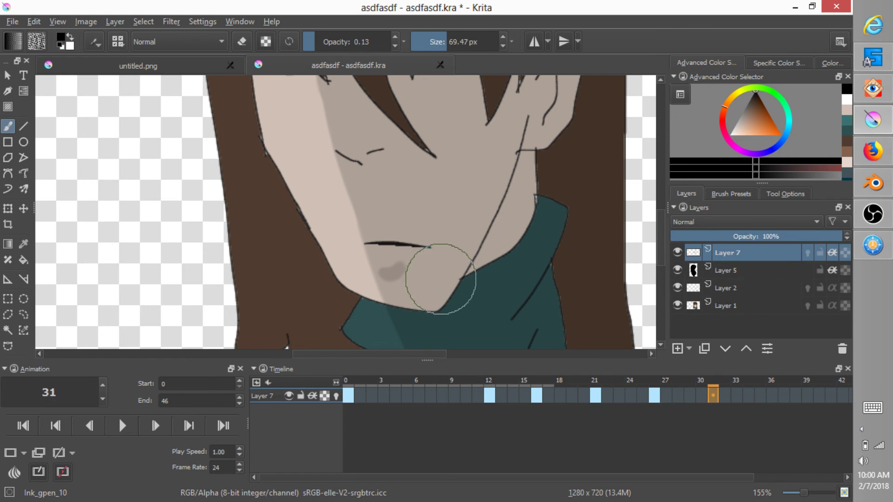
pyautogui.press('Left')
pyautogui.press('Left')
pyautogui.press('Right')
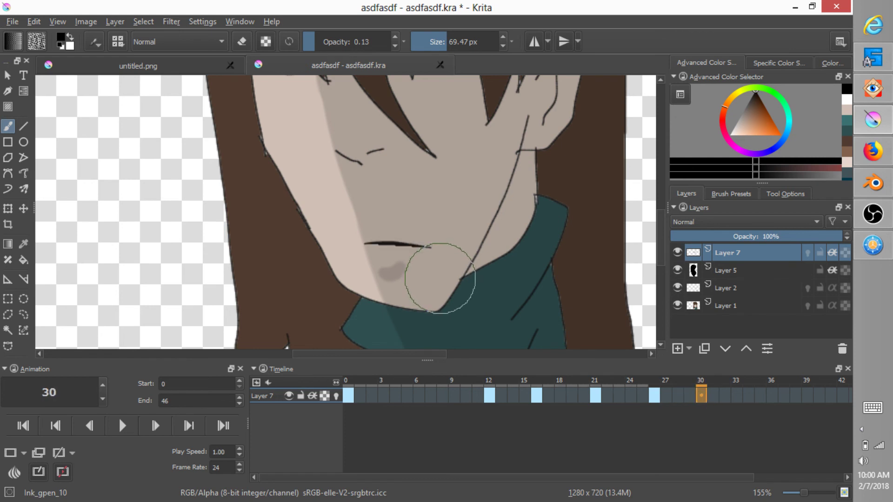
pyautogui.click(427, 273)
pyautogui.moveTo(393, 272)
pyautogui.mouseDown()
pyautogui.moveTo(410, 269)
pyautogui.moveTo(382, 268)
pyautogui.moveTo(417, 269)
pyautogui.mouseUp()
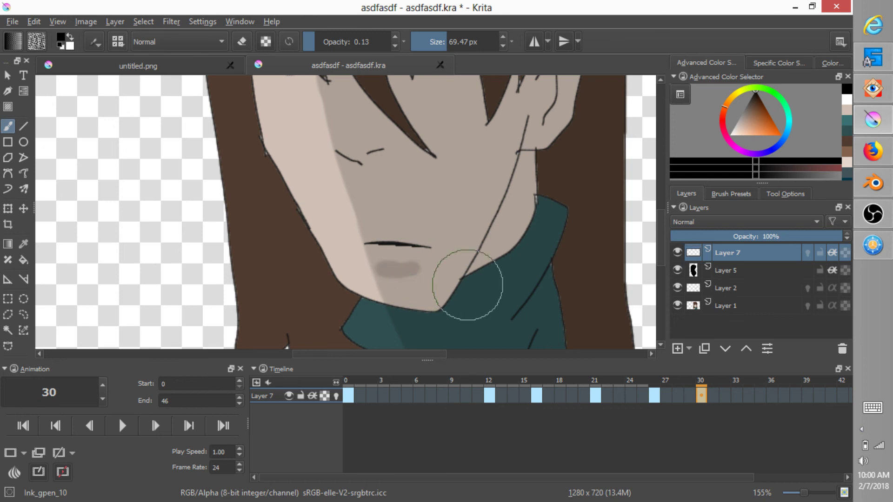
# Examine the mouth and its shadow frame by frame from frame 31 to frame 40.
pyautogui.press('Right')
pyautogui.press('Right')
pyautogui.press('Right')
pyautogui.press('Right')
pyautogui.press('Right')
pyautogui.press('Right')
pyautogui.press('Right')
pyautogui.press('Right')
pyautogui.press('Right')
pyautogui.press('Right')
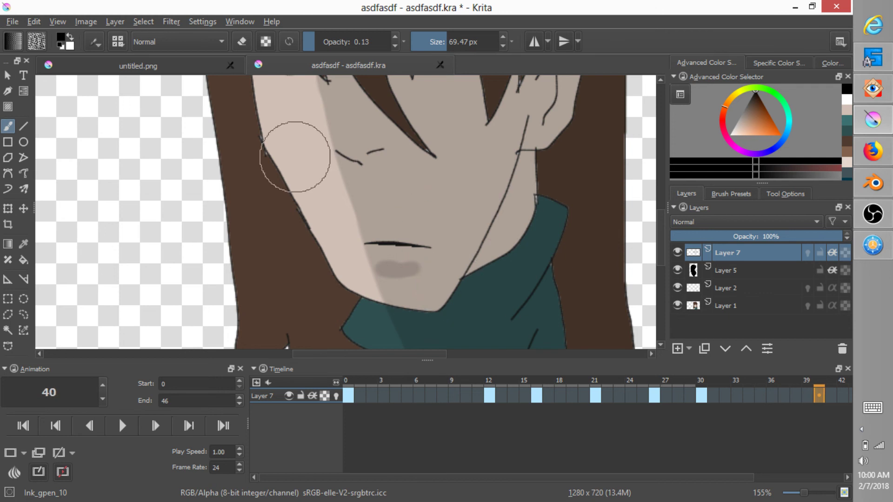
# Save the shaded animation document asdfasdf.kra.
pyautogui.click(12, 22)
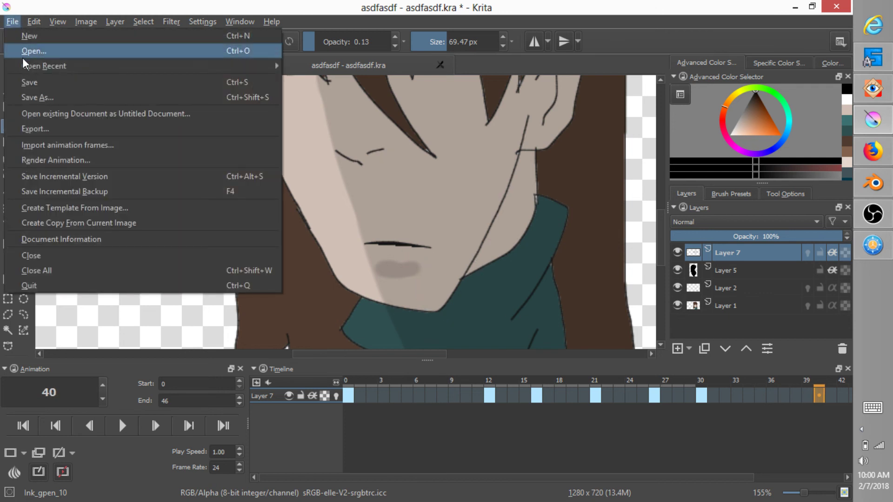
pyautogui.click(33, 84)
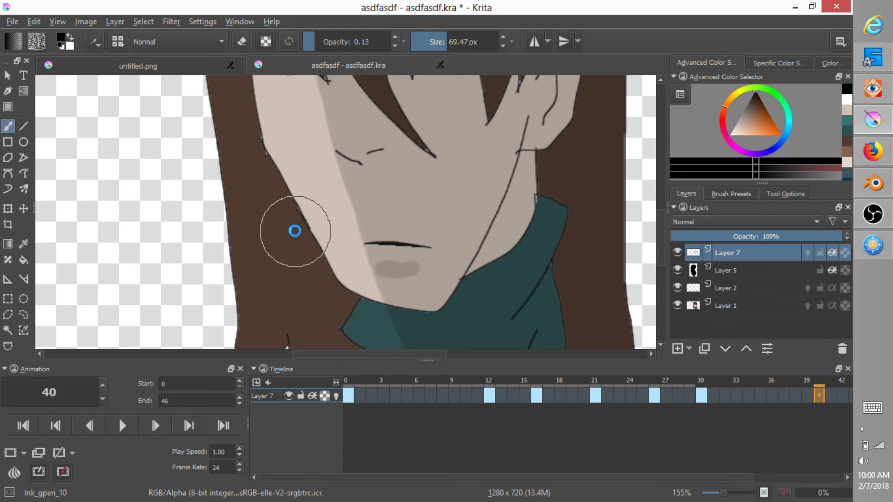
pyautogui.hotkey('ctrl', 's')
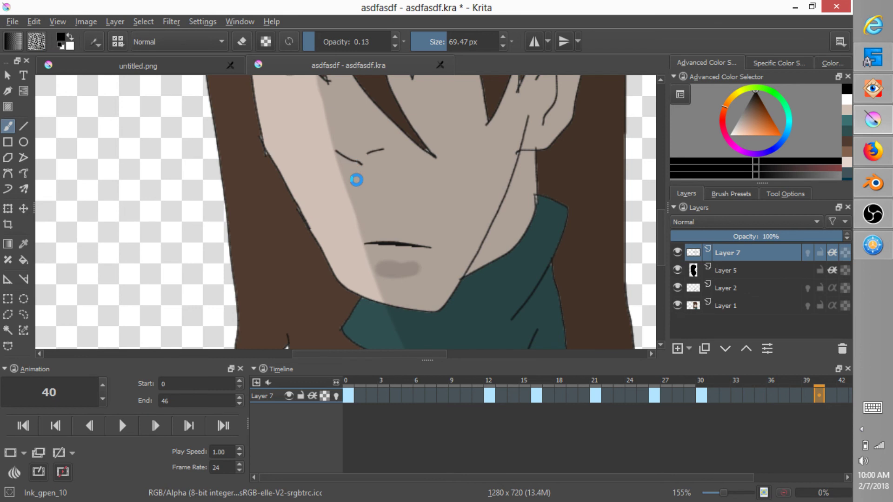
# Open the Render Animation settings and set the render location to the X:\imgout folder.
pyautogui.click(14, 23)
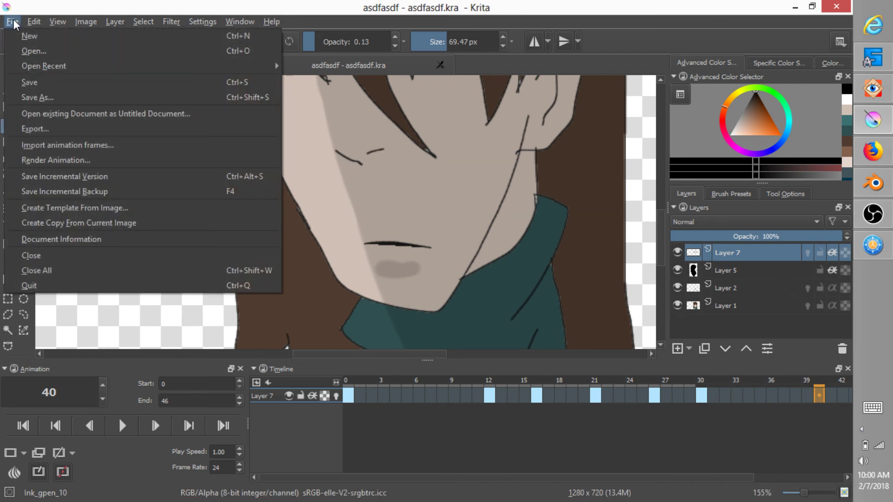
pyautogui.click(83, 160)
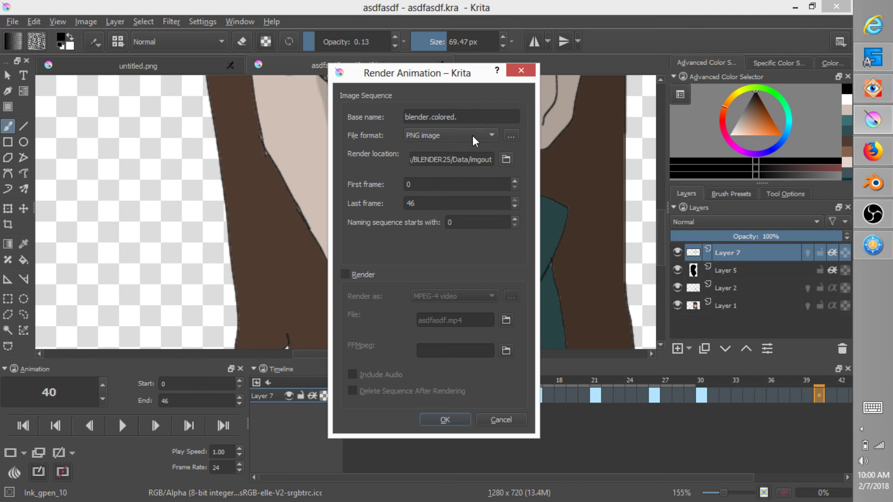
pyautogui.click(507, 160)
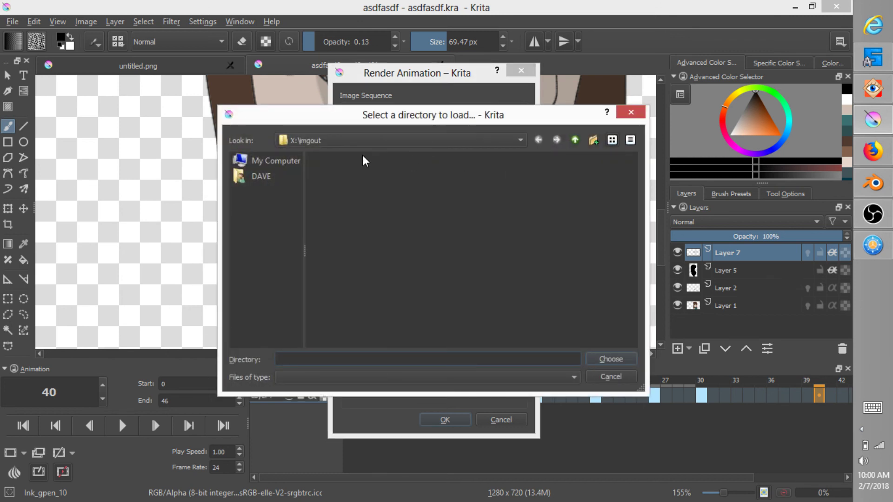
pyautogui.click(611, 358)
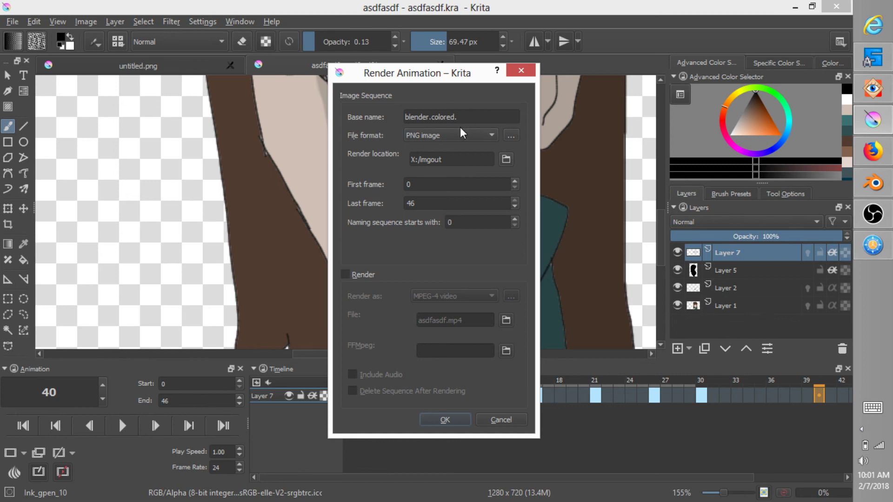
pyautogui.click(507, 160)
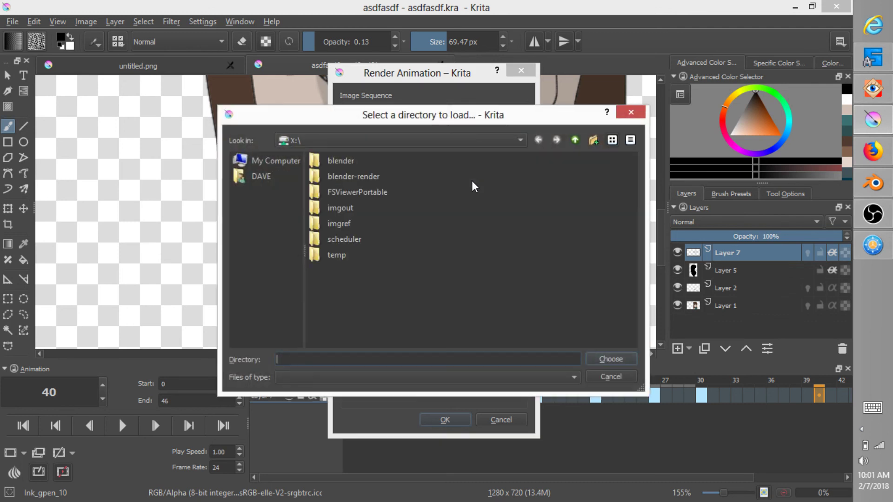
pyautogui.click(340, 210)
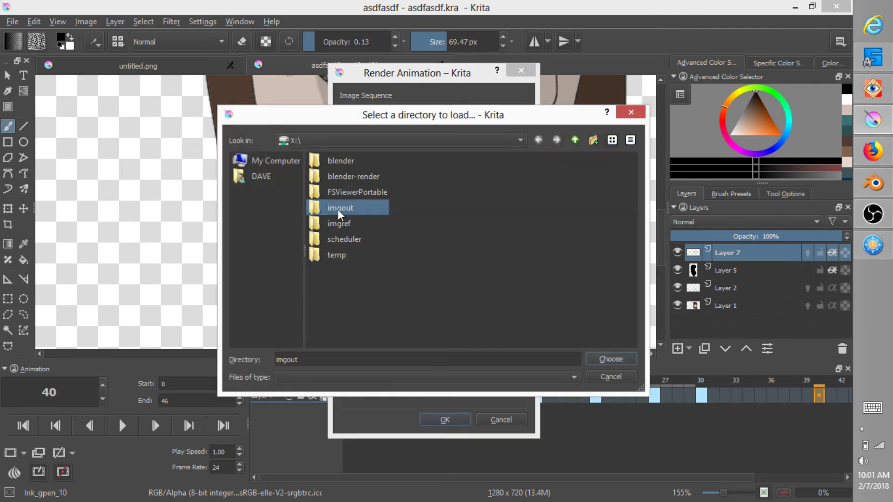
pyautogui.doubleClick(341, 210)
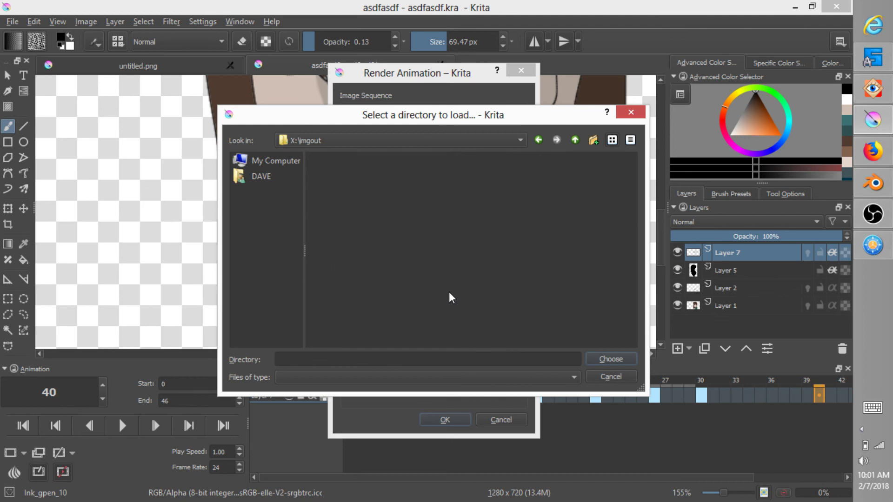
pyautogui.click(613, 359)
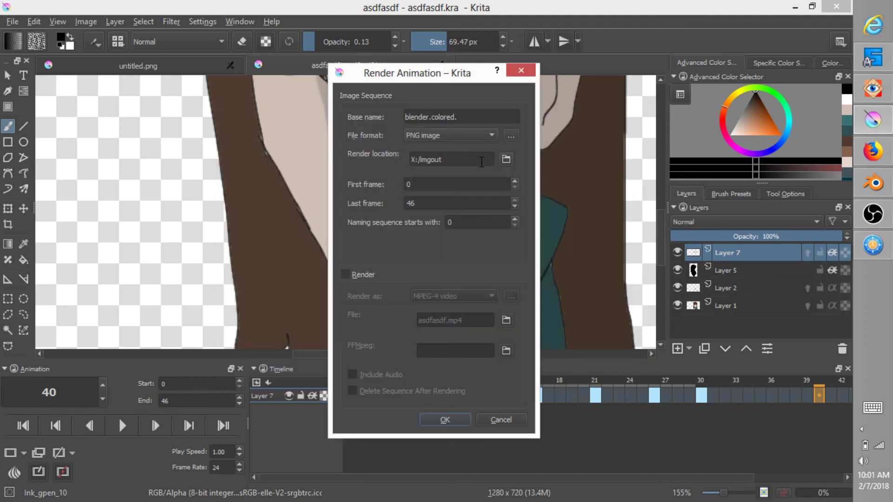
# Switch to FreeCommander, check the naming of the existing image sequences in the imgout folder, and return to Krita.
pyautogui.click(873, 246)
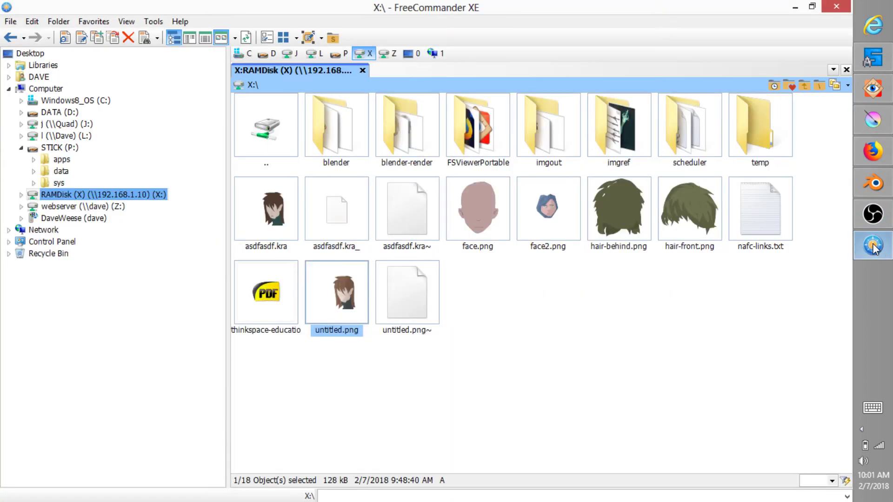
pyautogui.doubleClick(560, 149)
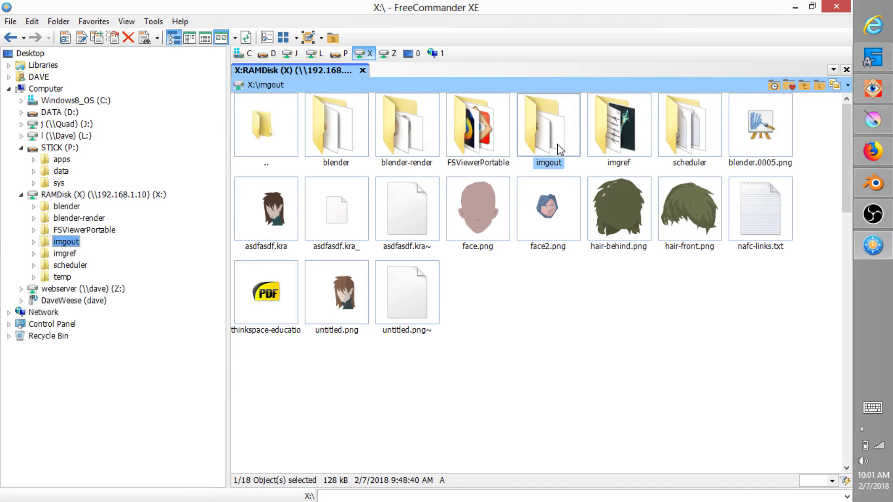
pyautogui.scroll(-2, 831, 278)
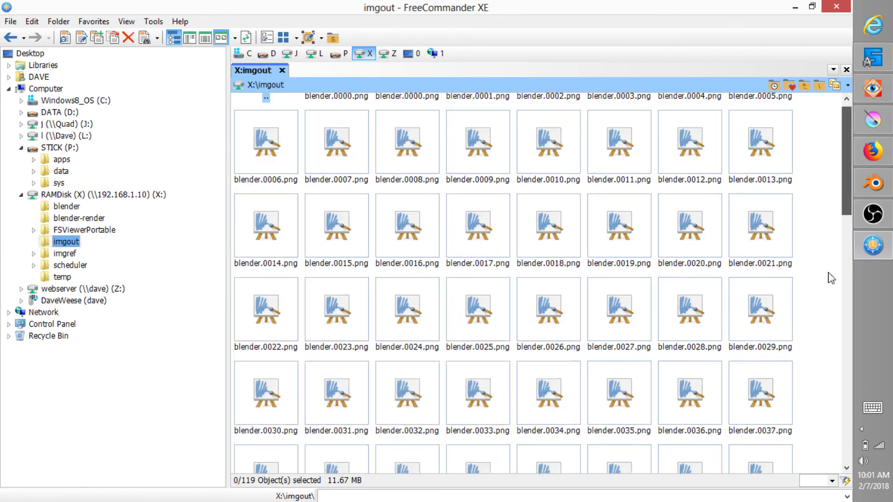
pyautogui.scroll(-10, 835, 396)
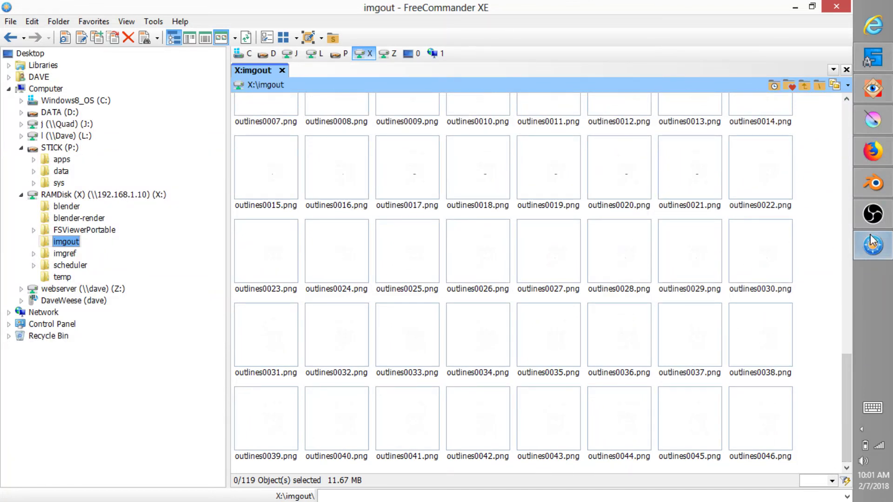
pyautogui.click(873, 122)
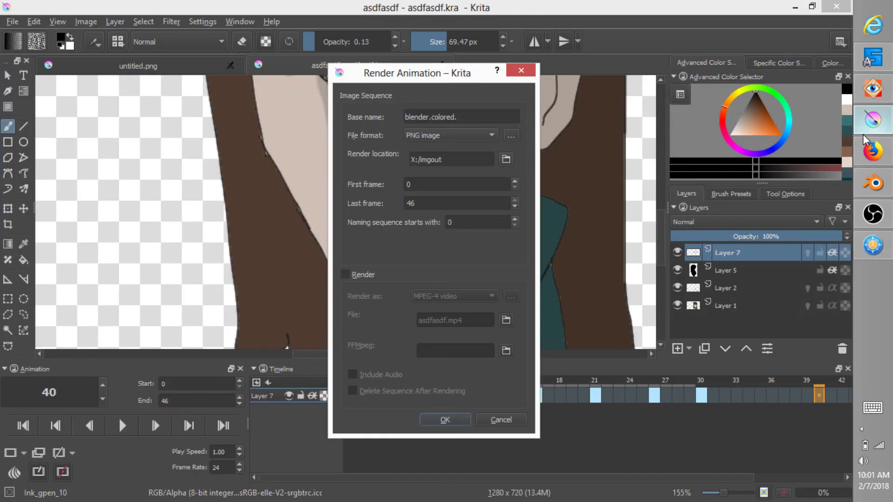
pyautogui.click(876, 253)
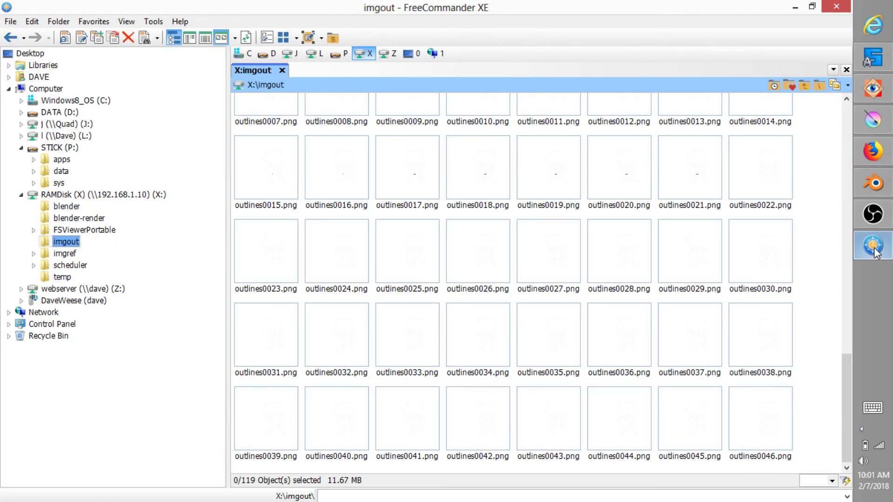
pyautogui.click(865, 134)
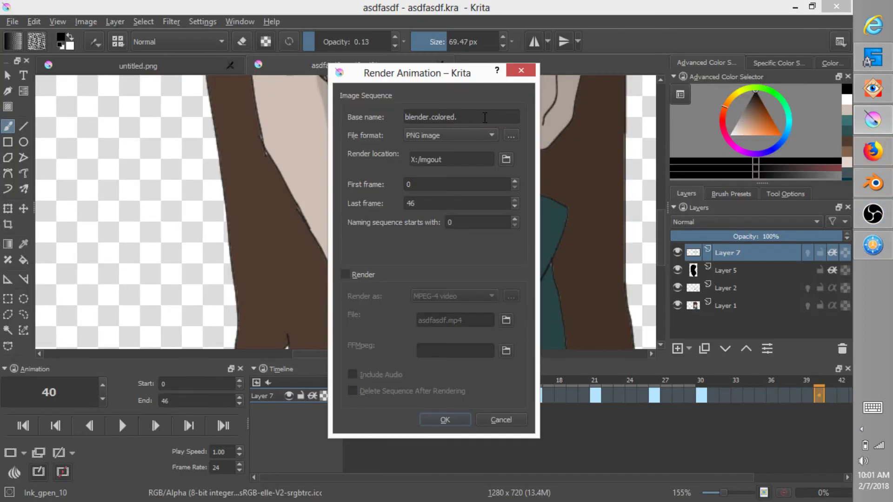
# Render the animation as a PNG image sequence with the base name outlines, replacing the old frames in X:\imgout.
pyautogui.moveTo(484, 117); pyautogui.dragTo(396, 115)
pyautogui.write('ou')
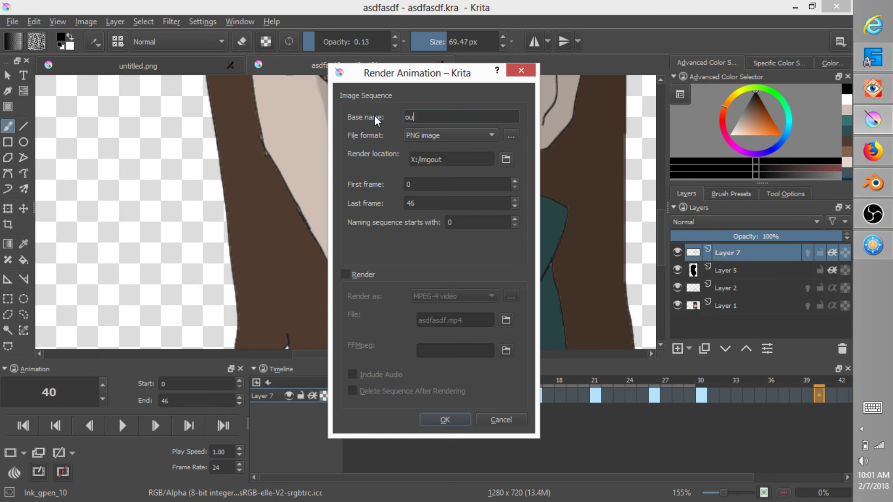
pyautogui.write('tlines')
pyautogui.click(445, 419)
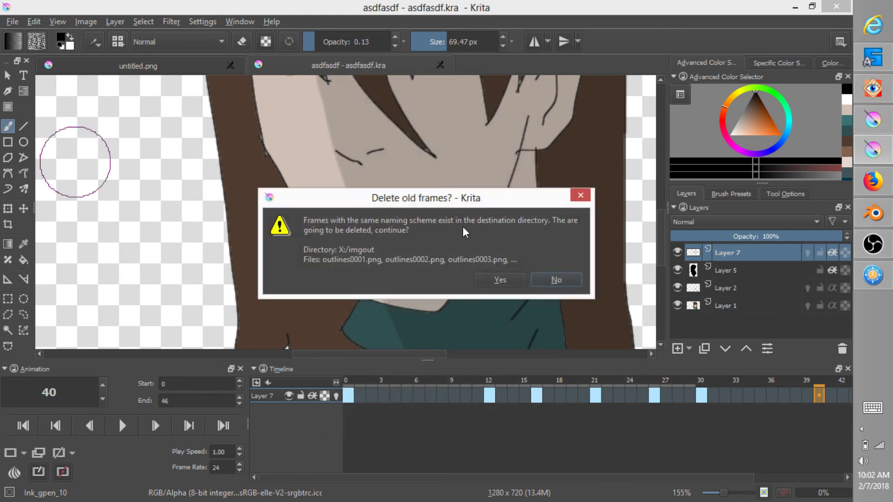
pyautogui.click(501, 280)
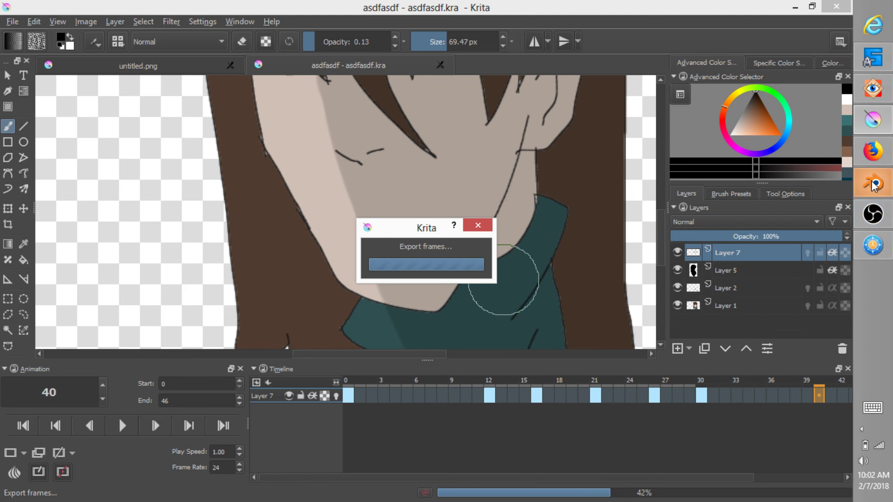
# Switch to Blender and reload the outlines0001.png image sequence in the UV Editing layout, playing it back.
pyautogui.moveTo(871, 187)
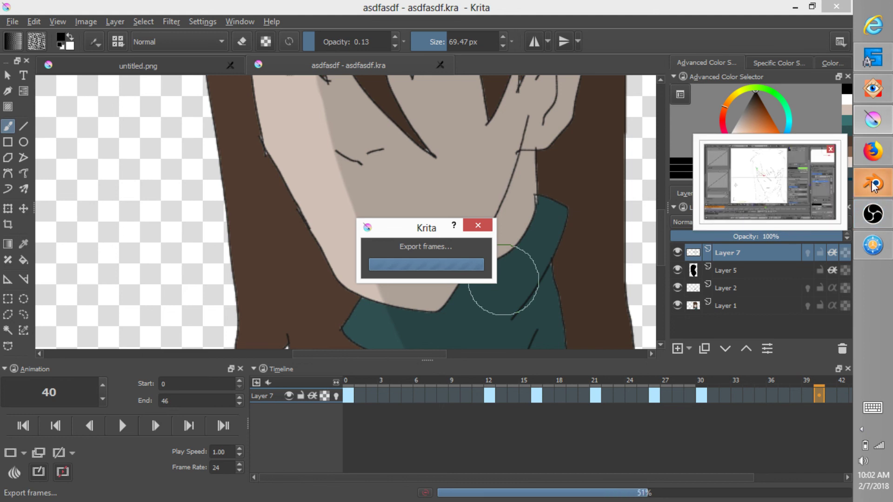
pyautogui.click(873, 186)
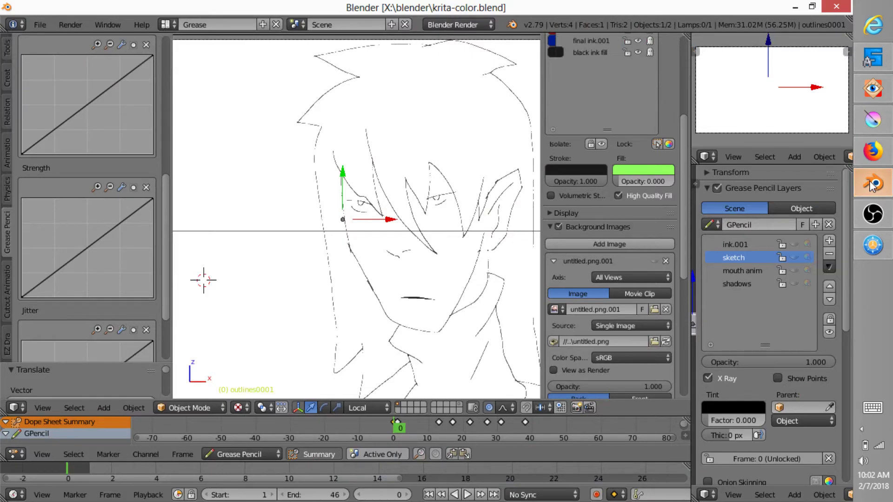
pyautogui.hotkey('ctrl', 'Right')
pyautogui.hotkey('ctrl', 'Right')
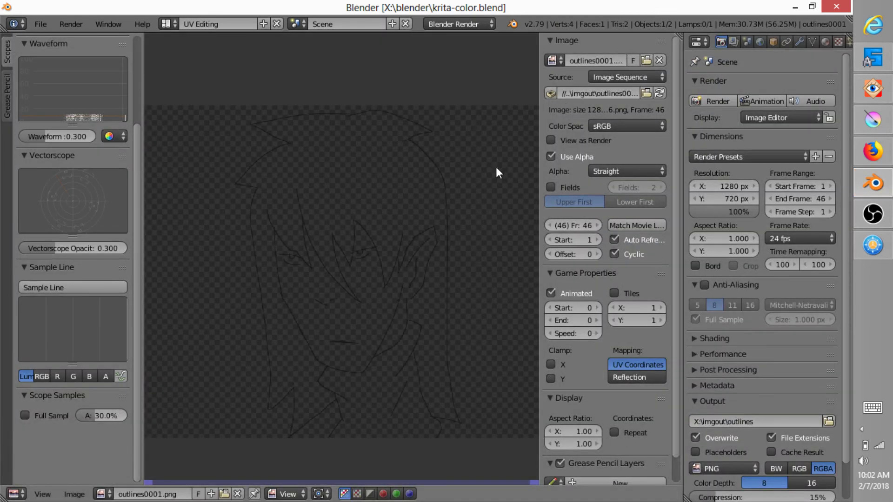
pyautogui.click(658, 93)
pyautogui.hotkey('alt', 'a')
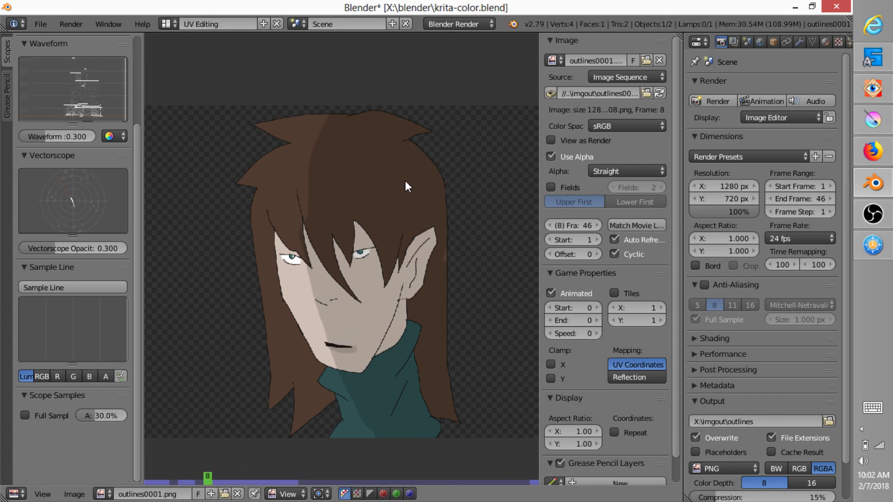
# Play back the coloured character animation in the camera view of the Grease layout, then stop it.
pyautogui.hotkey('ctrl', 'Left')
pyautogui.hotkey('ctrl', 'Left')
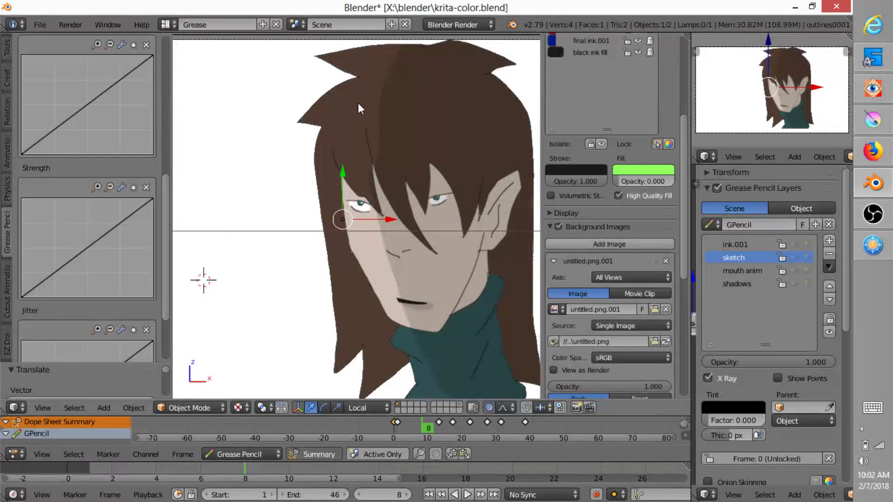
pyautogui.scroll(-3, 378, 156)
pyautogui.hotkey('alt', 'a')
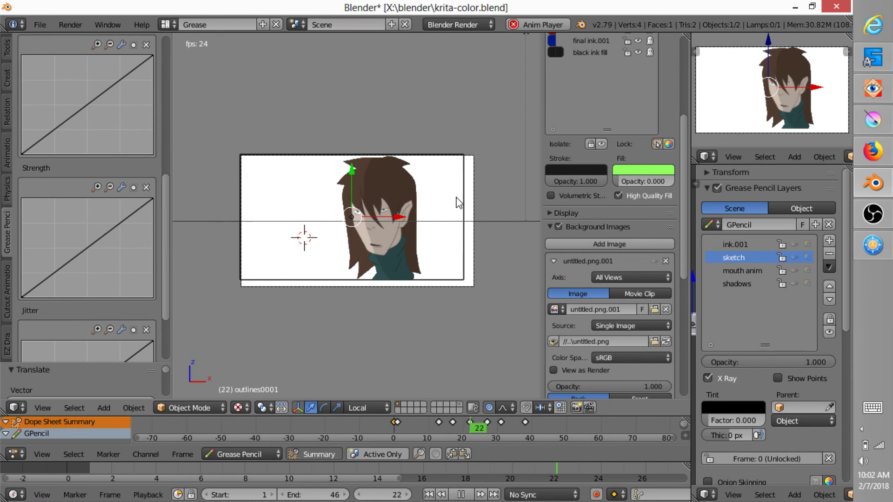
pyautogui.scroll(5, 428, 242)
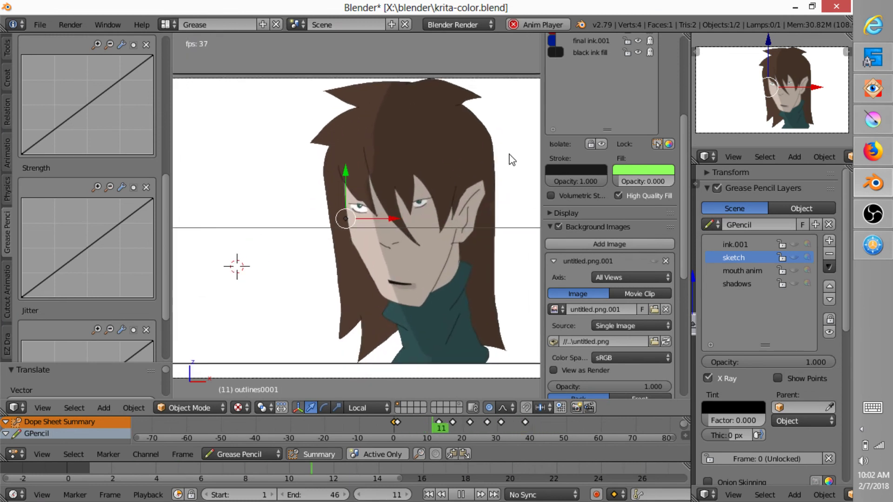
pyautogui.press('Escape')
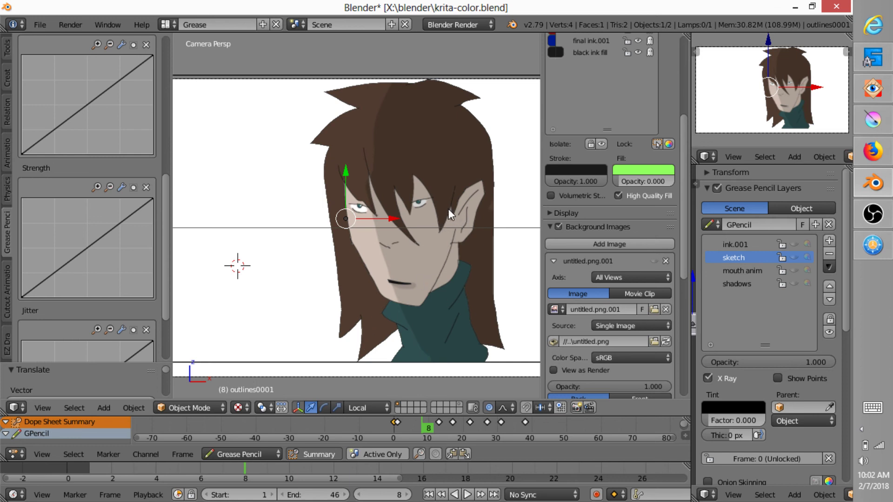
pyautogui.scroll(-2, 448, 209)
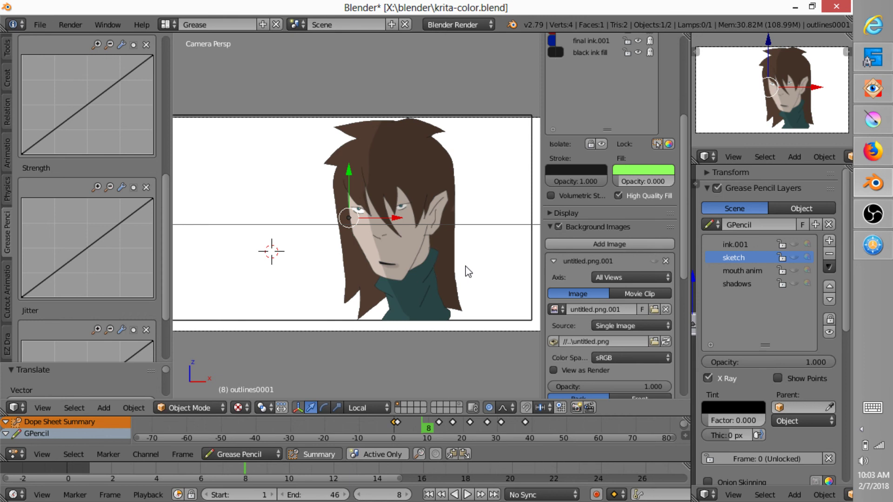
# Inspect the shading and transparency settings of the outlines0001 material in the Default layout, then return to the Grease layout.
pyautogui.hotkey('ctrl', 'Left')
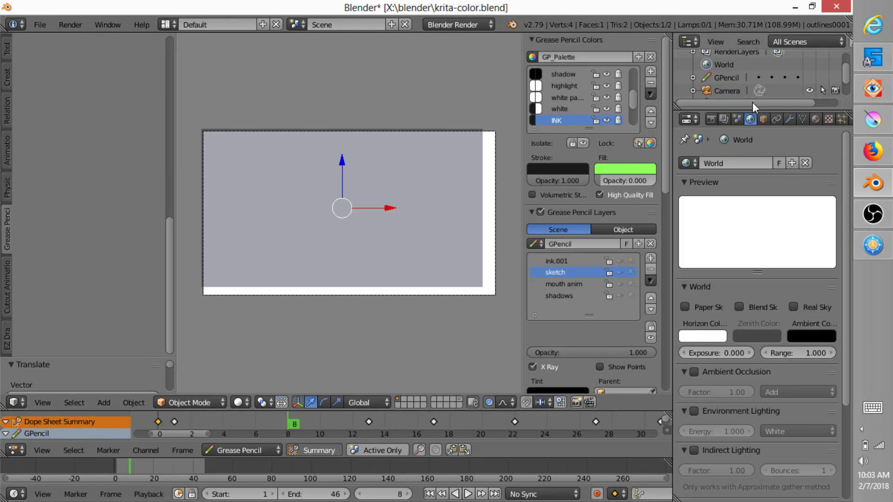
pyautogui.click(828, 120)
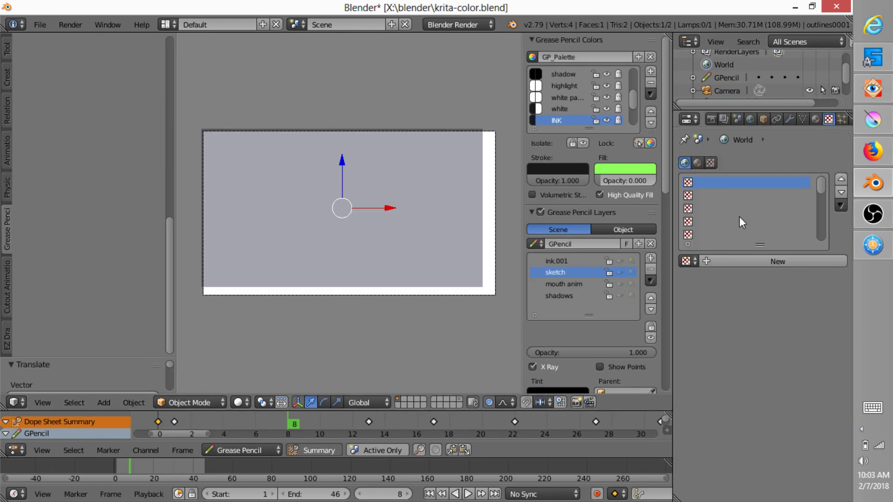
pyautogui.click(815, 119)
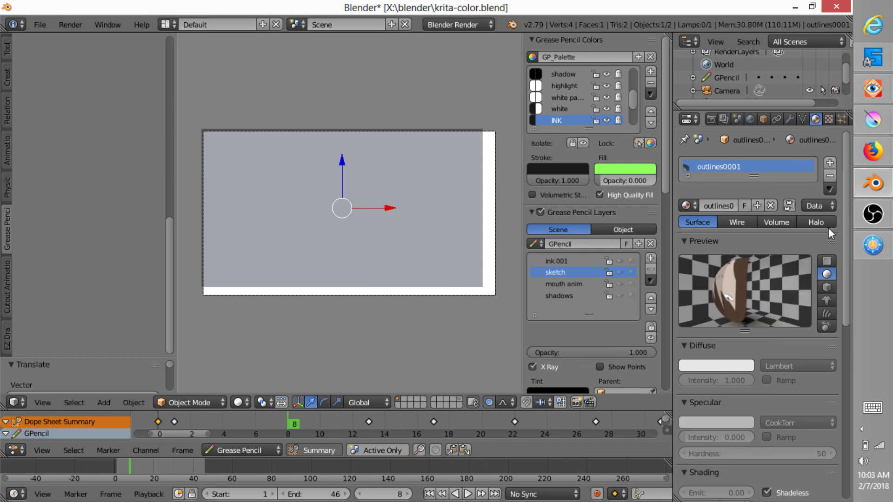
pyautogui.moveTo(850, 209)
pyautogui.mouseDown()
pyautogui.moveTo(849, 388)
pyautogui.moveTo(837, 191)
pyautogui.mouseUp()
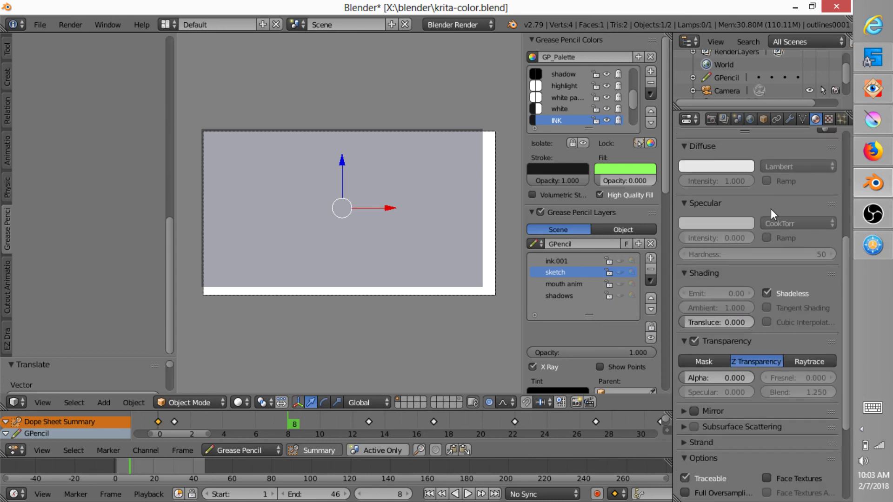
pyautogui.hotkey('ctrl', 'Right')
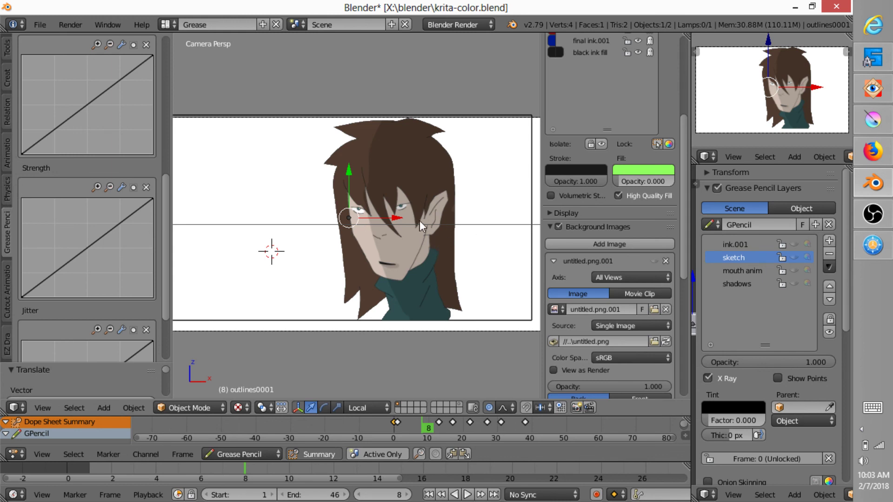
# Play back the shaded character animation in the camera view at close range, then stop it.
pyautogui.scroll(3, 501, 175)
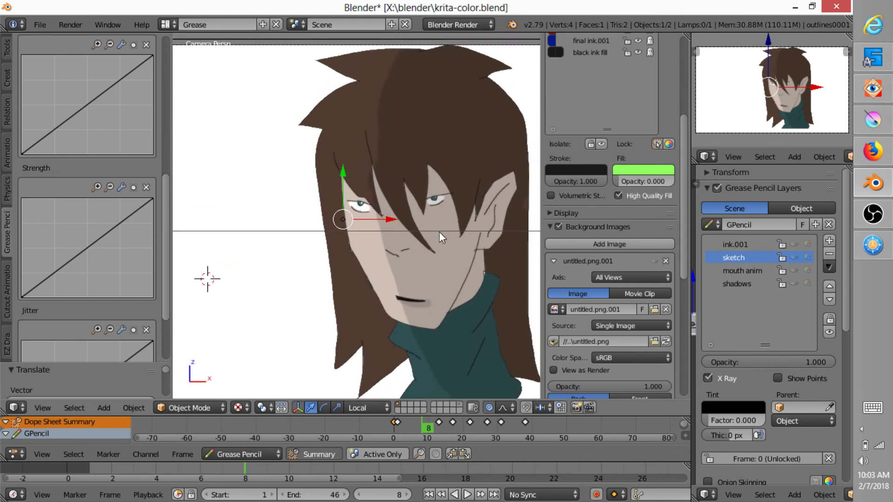
pyautogui.hotkey('alt', 'a')
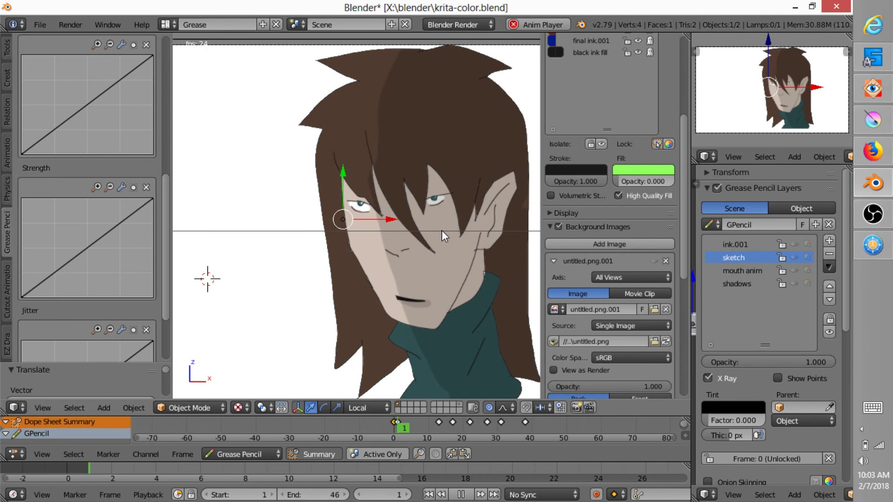
pyautogui.hotkey('alt', 'a')
pyautogui.scroll(-3, 445, 218)
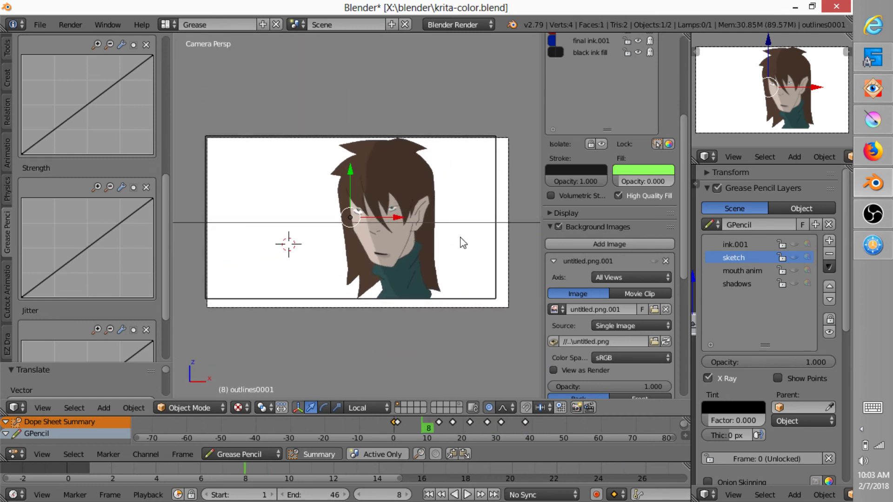
# Move the outlines0001 image plane slightly down and to the left within the camera view.
pyautogui.press('g')
pyautogui.rightClick(436, 254)
pyautogui.press('g')
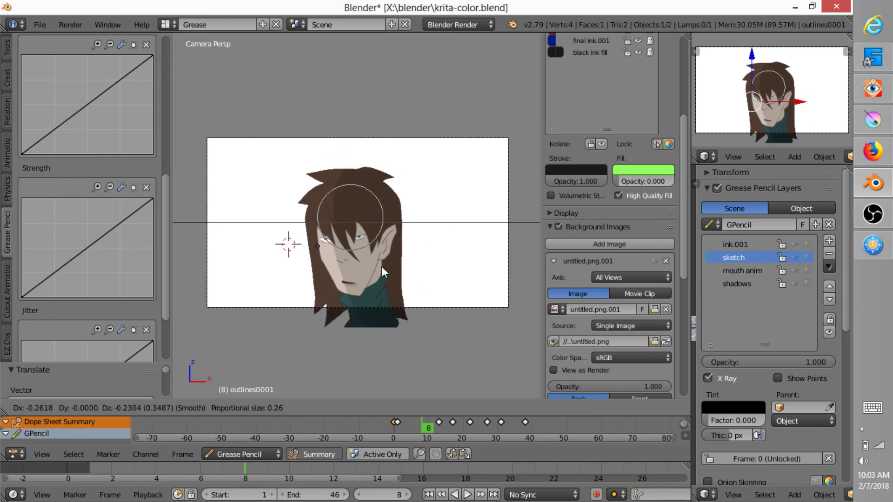
pyautogui.click(395, 261)
# Delete the outlines0001 image plane and remove the untitled.png.001 background image.
pyautogui.press('x')
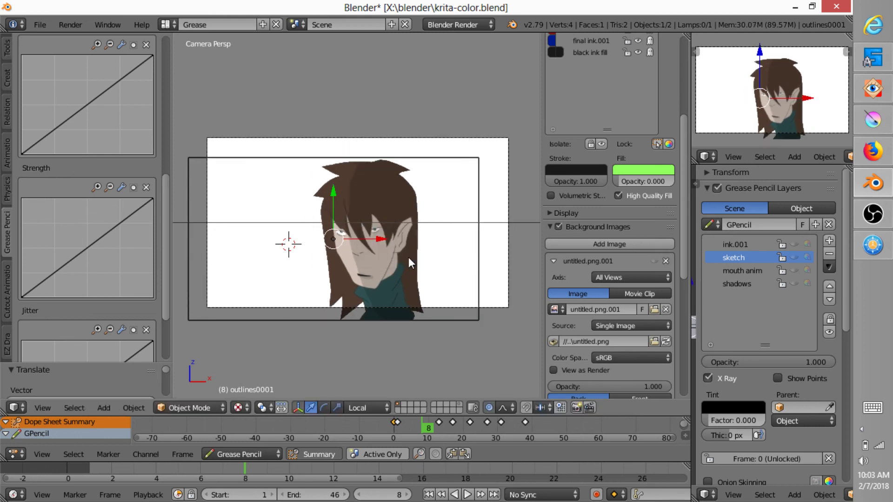
pyautogui.press('x')
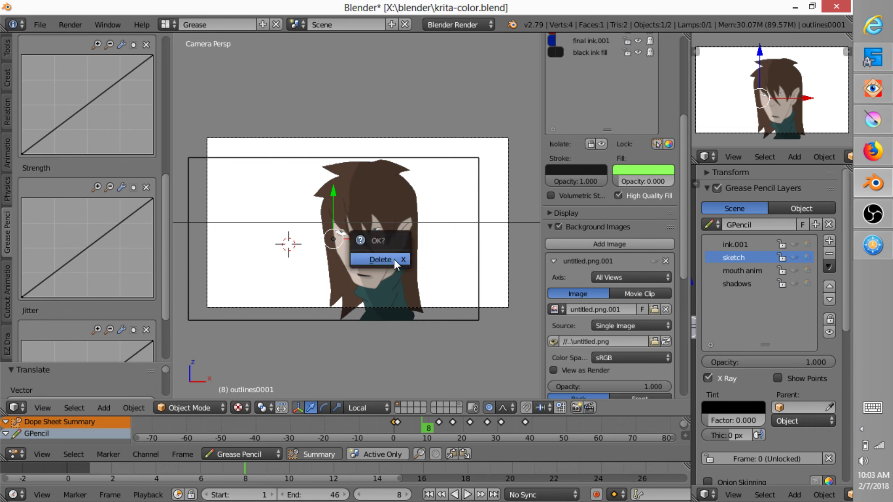
pyautogui.click(395, 259)
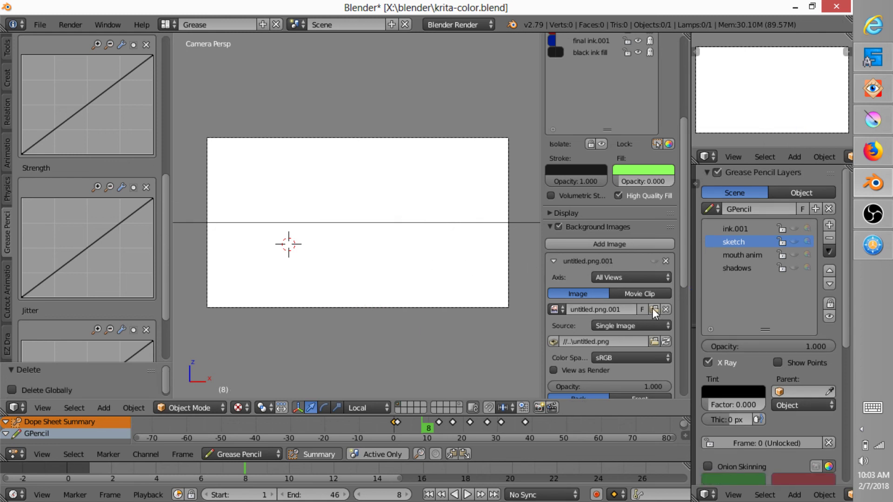
pyautogui.click(666, 260)
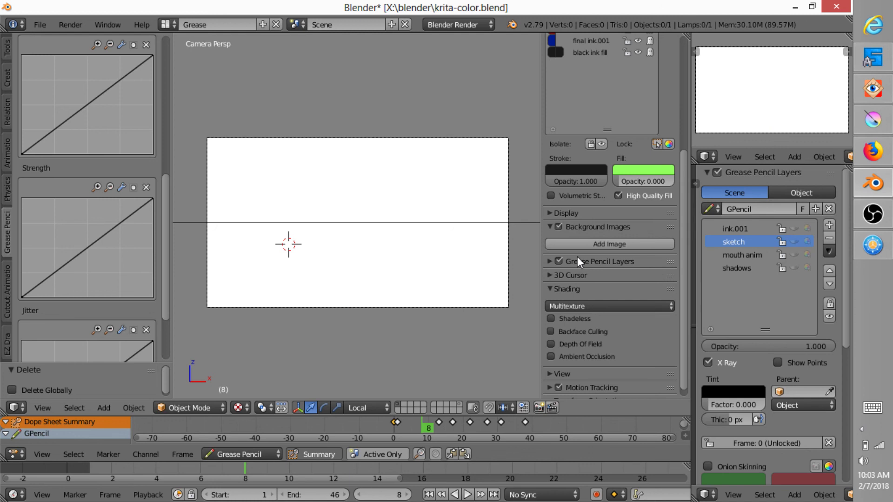
# Add a new background image using the sequence outlines0000.png to outlines0046.png from X:\imgout.
pyautogui.click(599, 243)
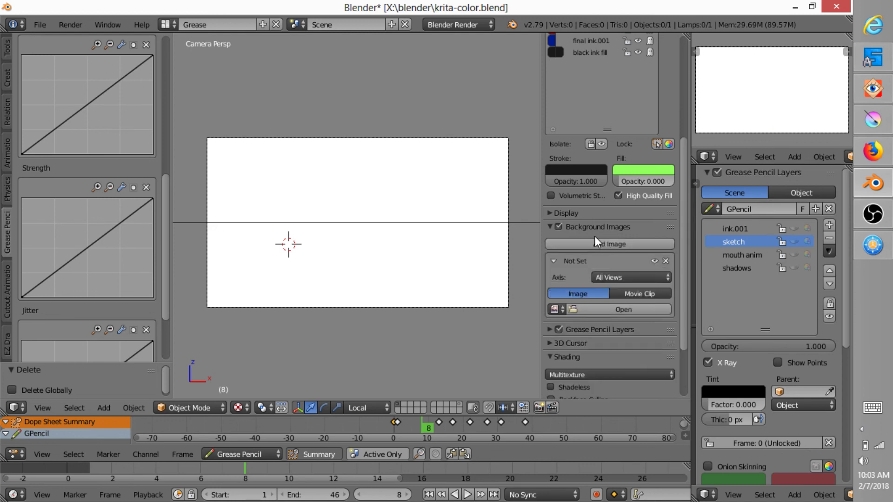
pyautogui.click(610, 310)
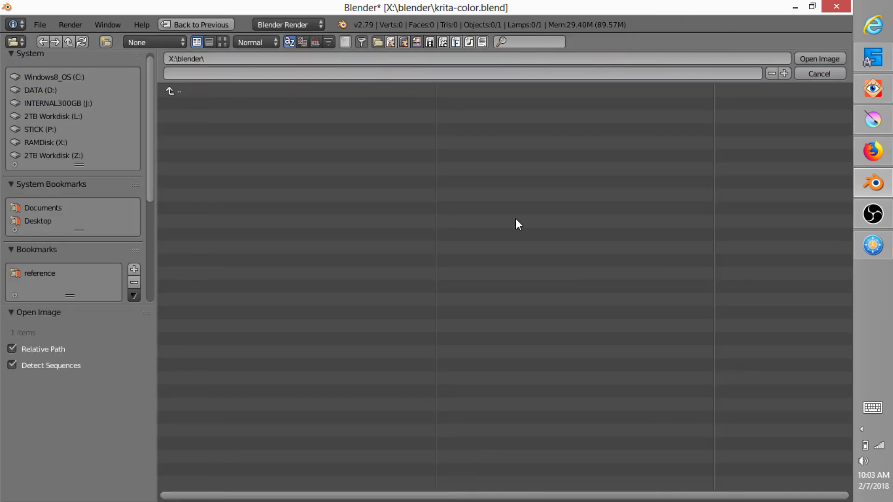
pyautogui.click(175, 89)
pyautogui.click(200, 141)
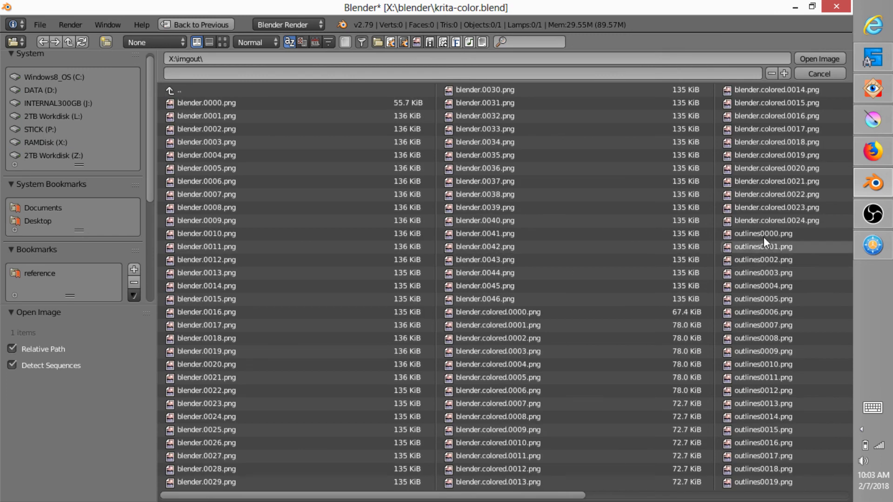
pyautogui.moveTo(760, 235); pyautogui.dragTo(886, 446)
pyautogui.moveTo(581, 497); pyautogui.dragTo(787, 499)
pyautogui.moveTo(492, 235); pyautogui.dragTo(820, 460)
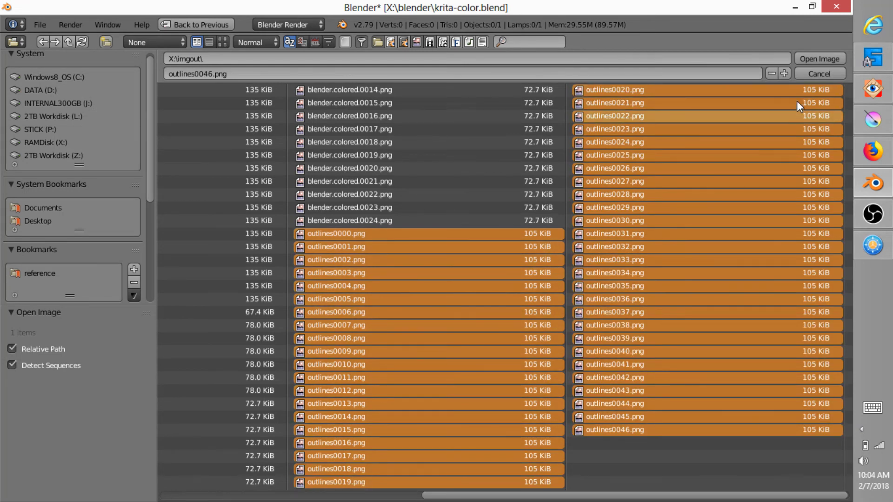
pyautogui.click(821, 60)
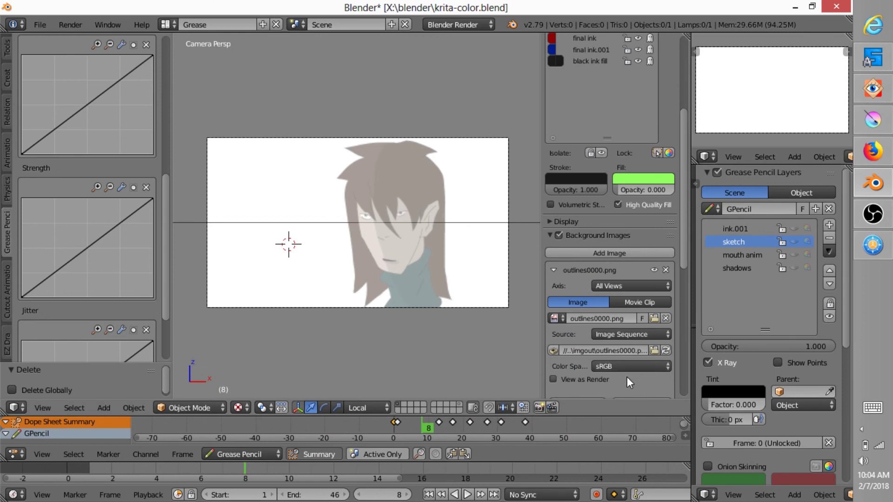
# During playback, set the background sequence to 46 frames with offset 0, enable Auto Refresh and raise its opacity to 1.000.
pyautogui.hotkey('alt', 'a')
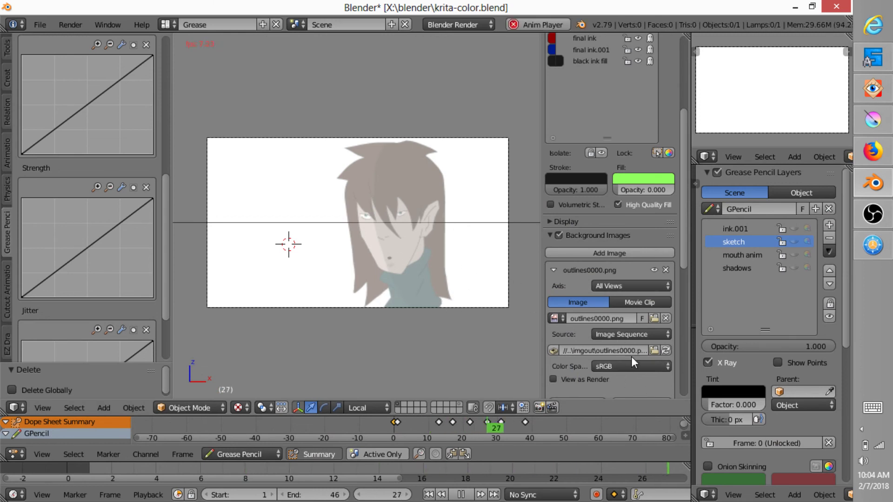
pyautogui.moveTo(686, 258); pyautogui.dragTo(691, 322)
pyautogui.scroll(2, 630, 279)
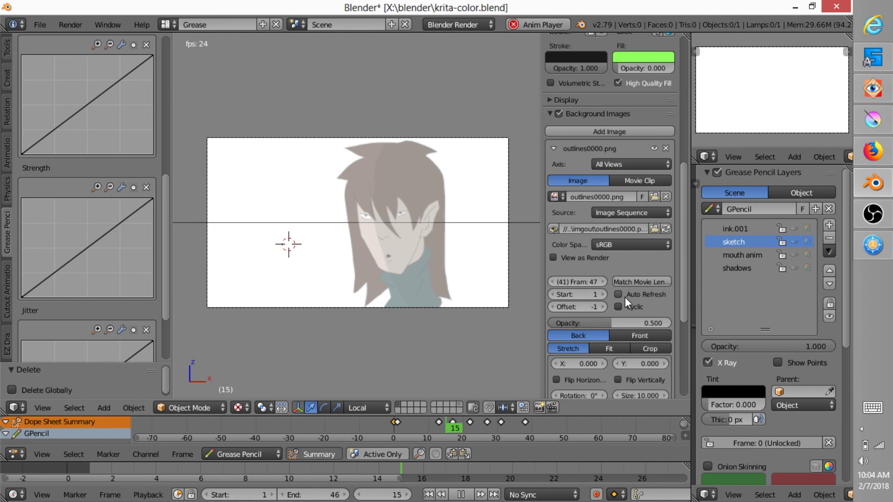
pyautogui.click(603, 306)
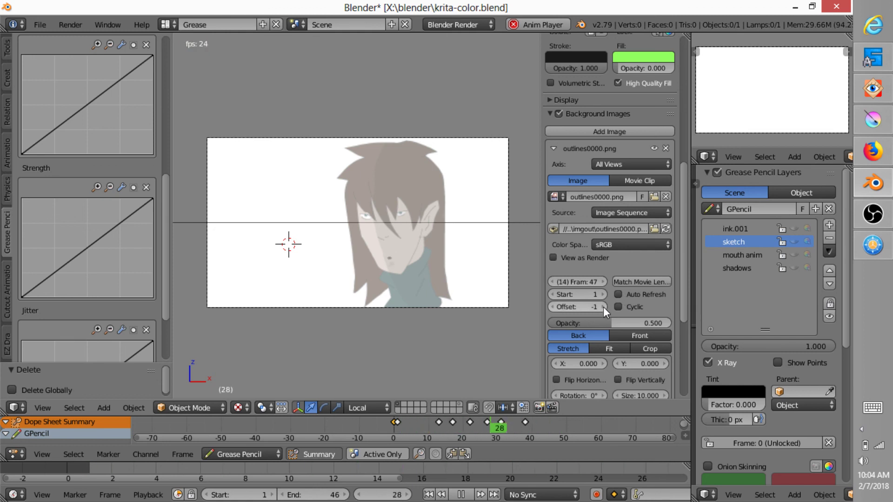
pyautogui.click(638, 296)
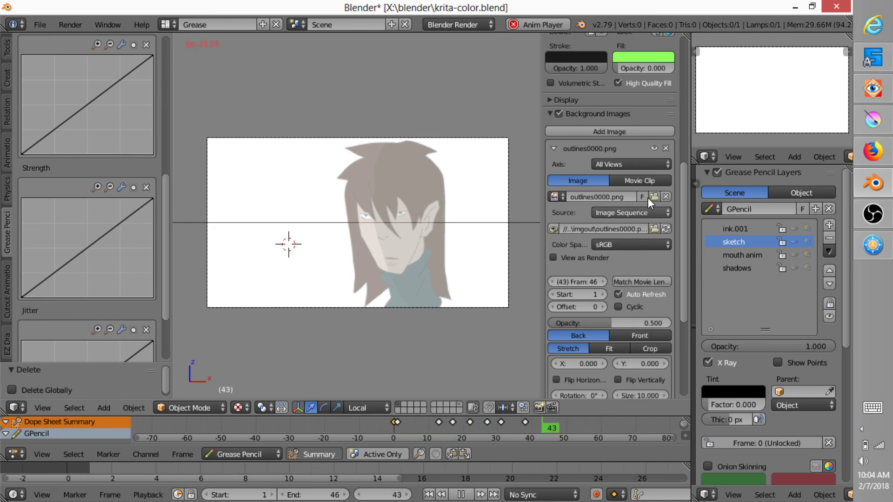
pyautogui.moveTo(655, 321); pyautogui.dragTo(727, 322)
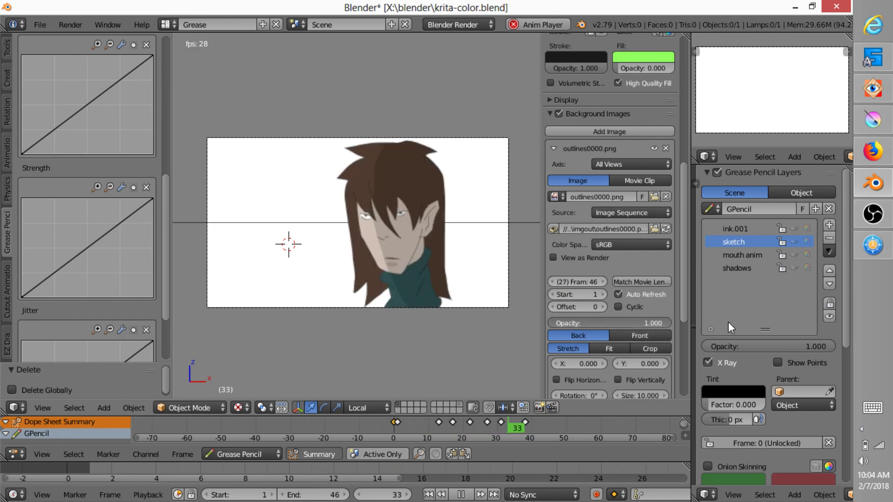
# Watch the background image sequence play close up and in full, then stop playback.
pyautogui.scroll(4, 420, 266)
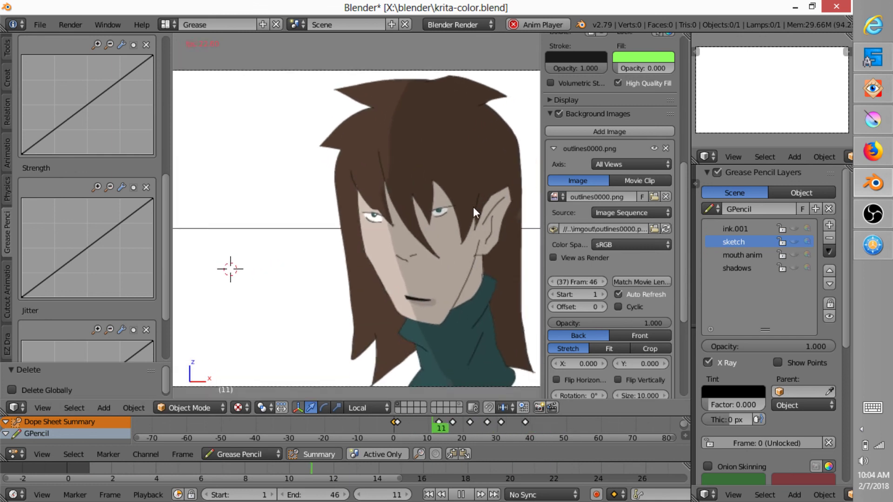
pyautogui.scroll(-3, 473, 206)
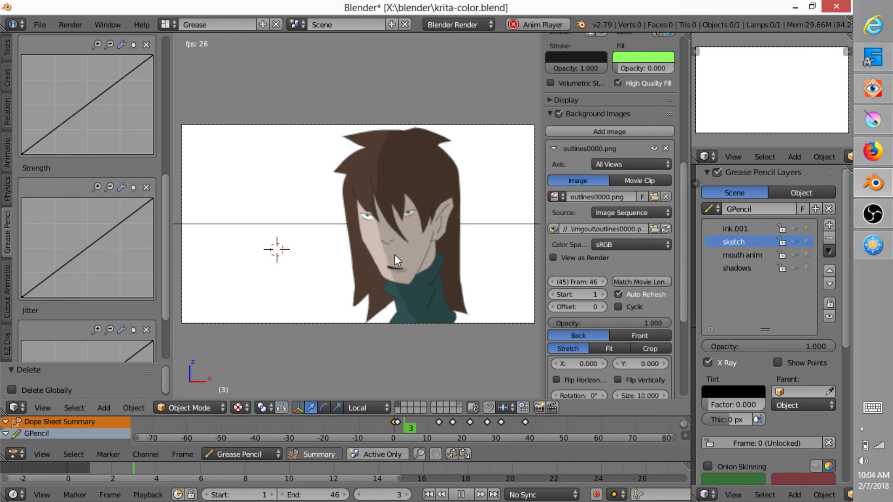
pyautogui.press('Escape')
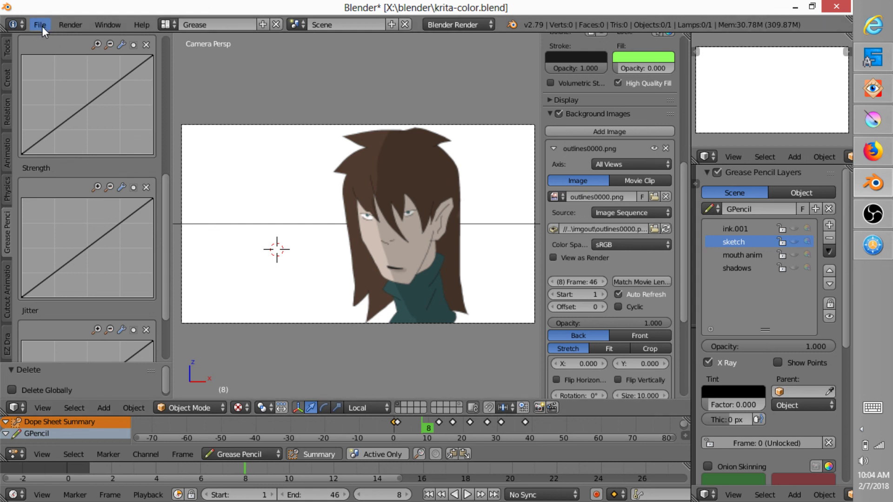
# Switch to Krita and view the whole character on the asdfasdf.kra canvas.
pyautogui.click(872, 121)
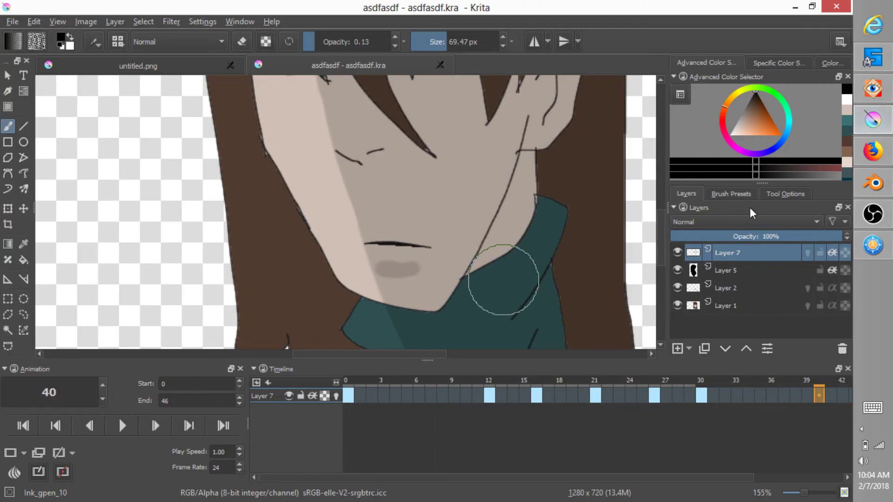
pyautogui.scroll(-2, 491, 245)
pyautogui.scroll(-3, 491, 245)
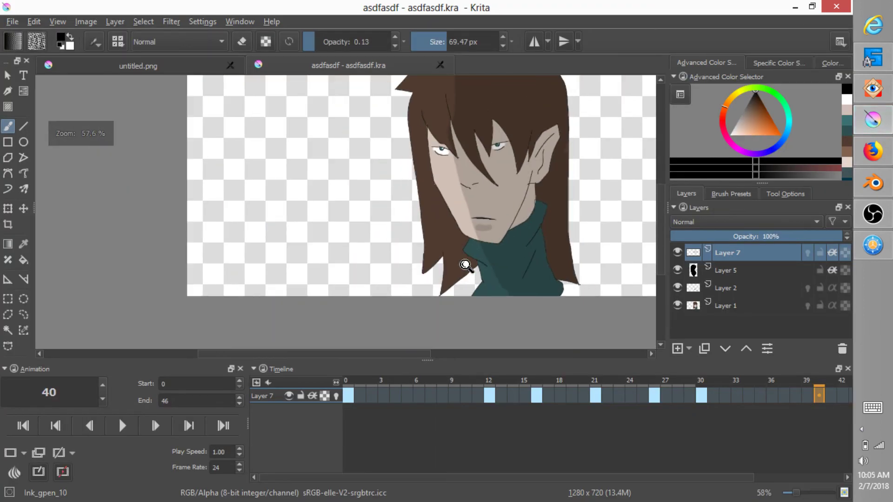
# Return to Blender and remove the outlines0000.png background image.
pyautogui.click(875, 193)
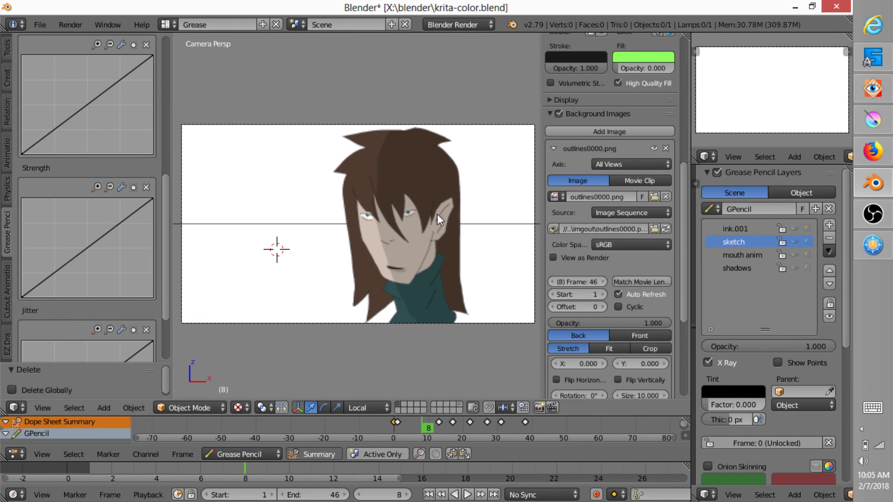
pyautogui.click(666, 148)
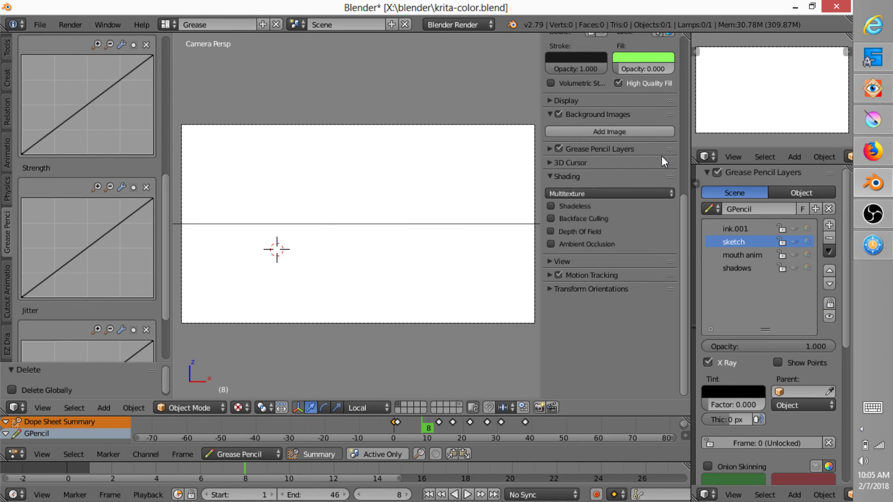
pyautogui.scroll(-1, 351, 205)
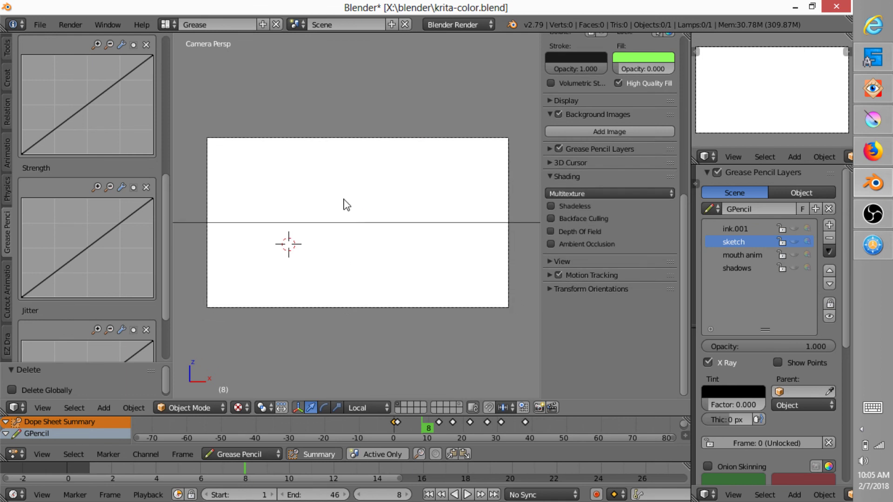
# Import outlines0000.png to outlines0046.png from X:\imgout as an animated, shadeless image plane using Images as Planes.
pyautogui.moveTo(165, 209); pyautogui.dragTo(185, 48)
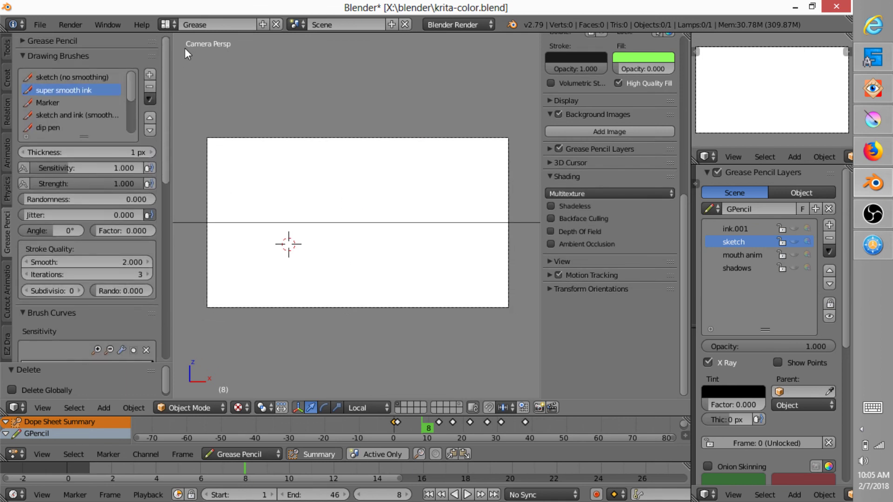
pyautogui.hotkey('shift', 'a')
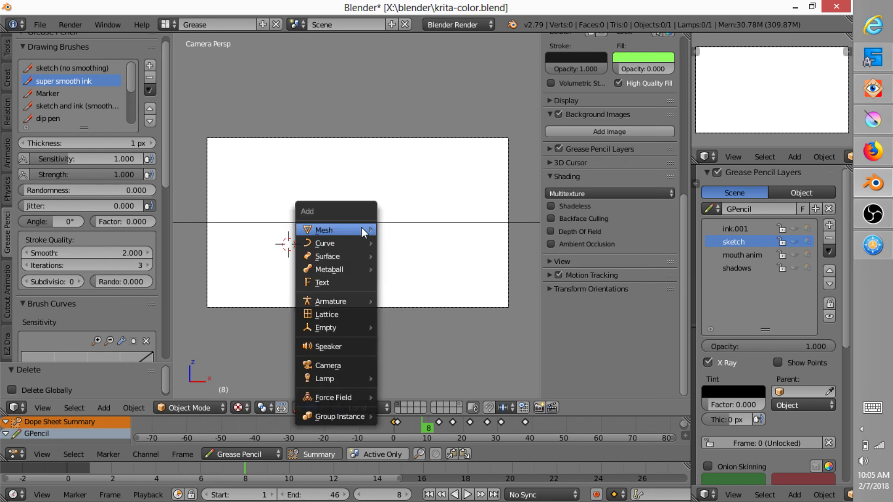
pyautogui.moveTo(361, 227)
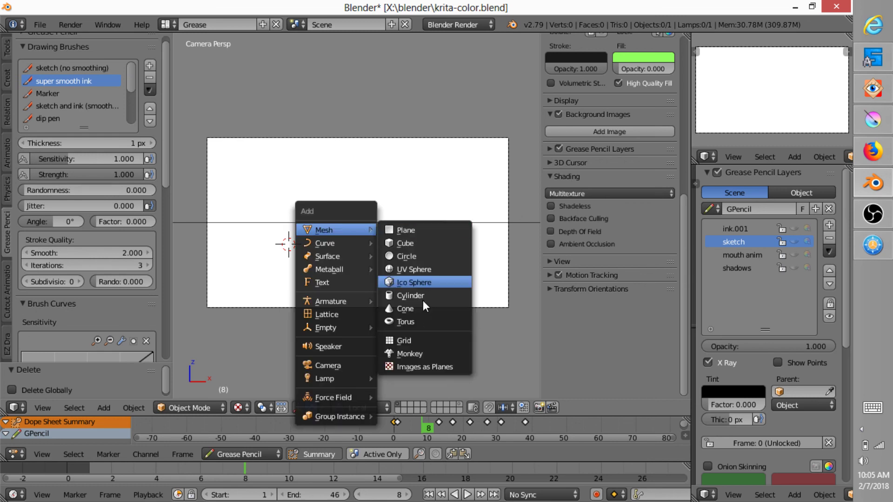
pyautogui.click(428, 366)
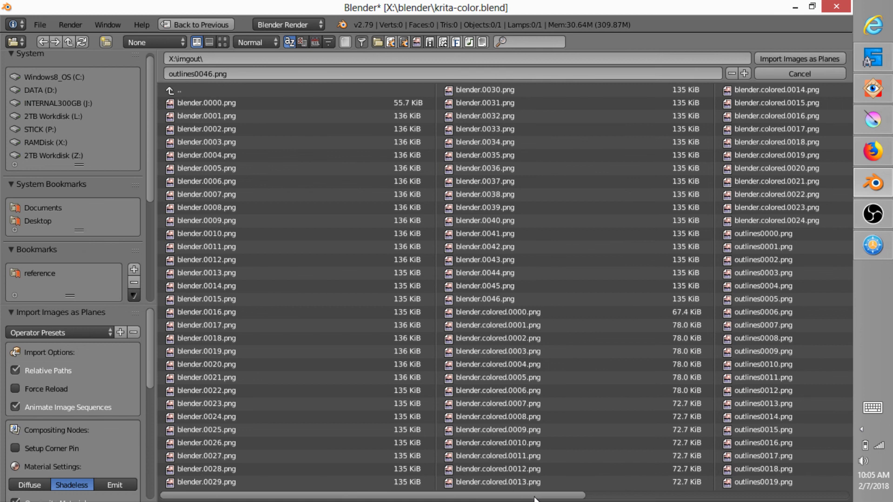
pyautogui.scroll(-3, 567, 498)
pyautogui.scroll(-5, 572, 498)
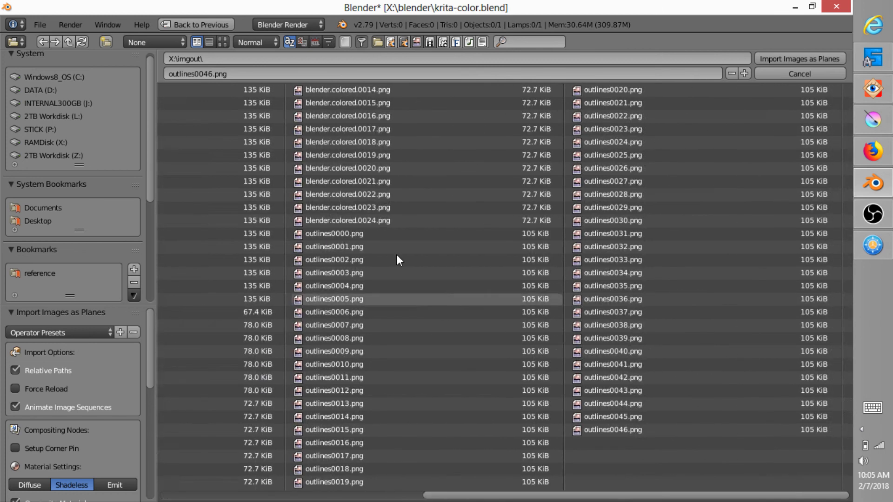
pyautogui.moveTo(352, 235); pyautogui.dragTo(794, 468)
pyautogui.click(799, 59)
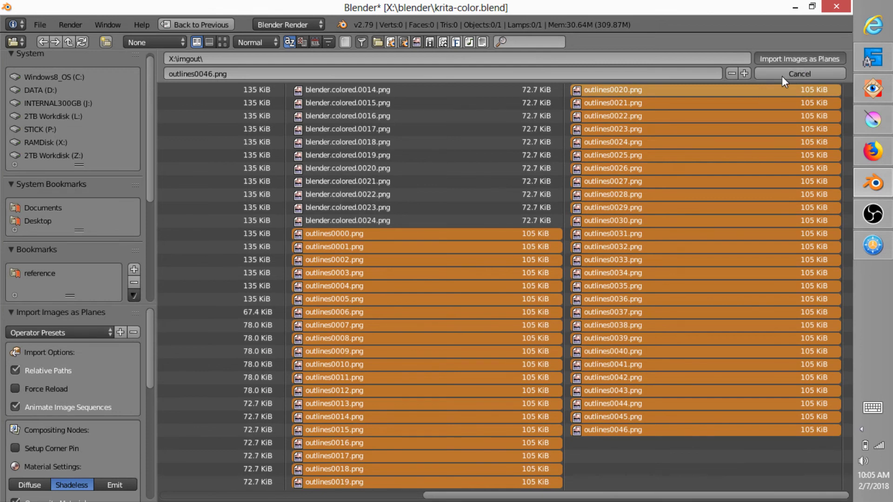
# Play back the imported outlines0000 image plane in the camera view, then stop it.
pyautogui.hotkey('alt', 'a')
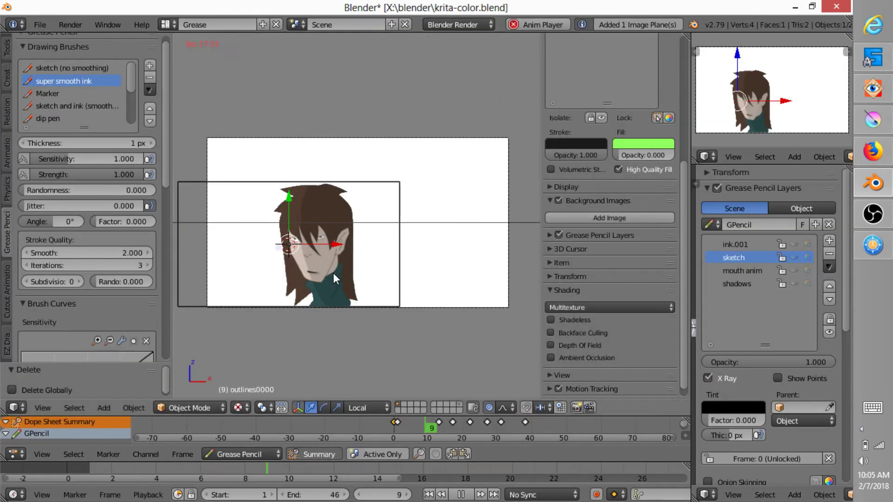
pyautogui.scroll(3, 361, 225)
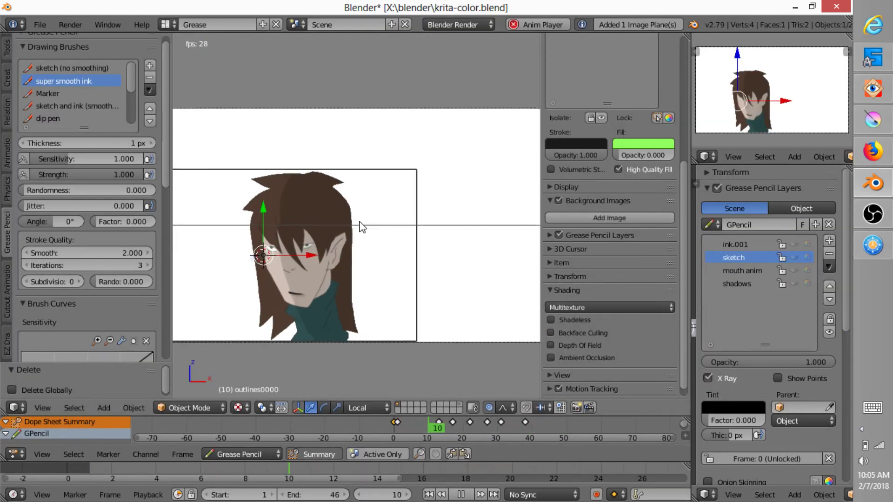
pyautogui.press('Escape')
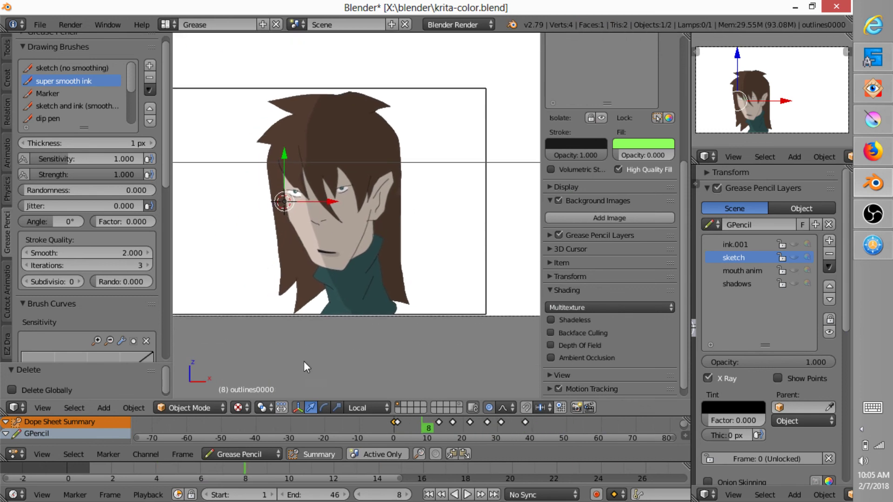
# Switch the viewport shading to Material and play back the animated image plane.
pyautogui.click(242, 406)
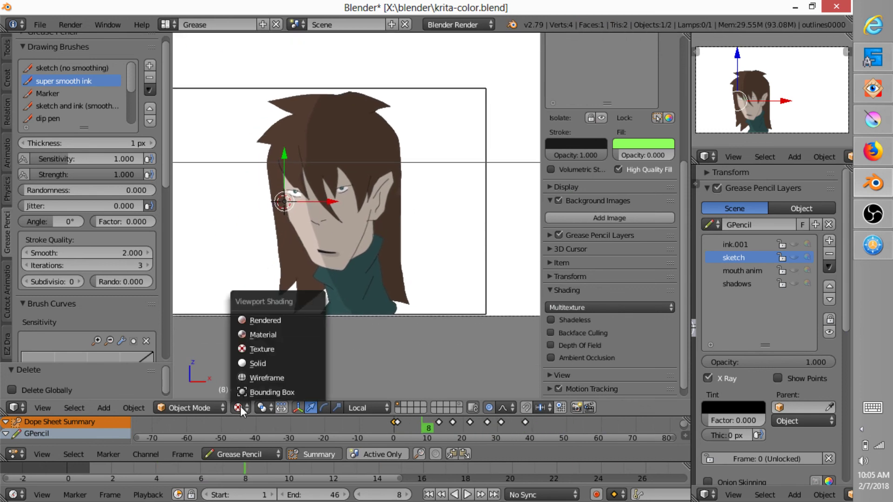
pyautogui.click(277, 335)
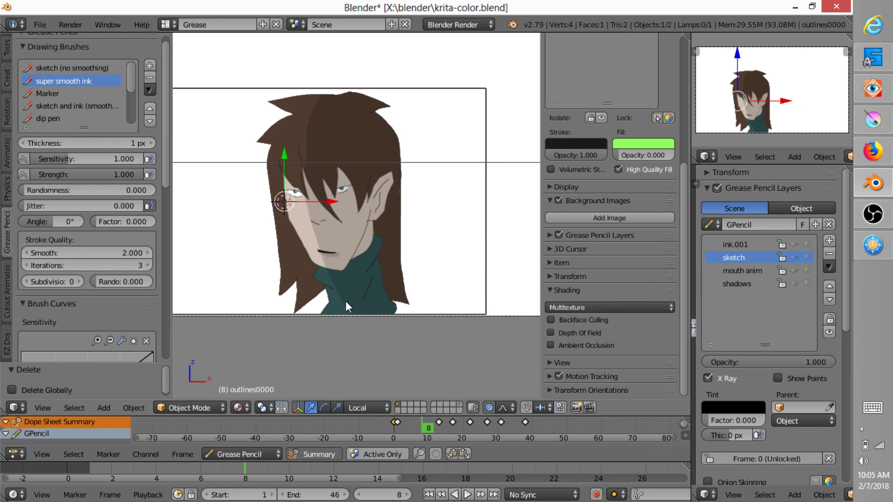
pyautogui.hotkey('alt', 'a')
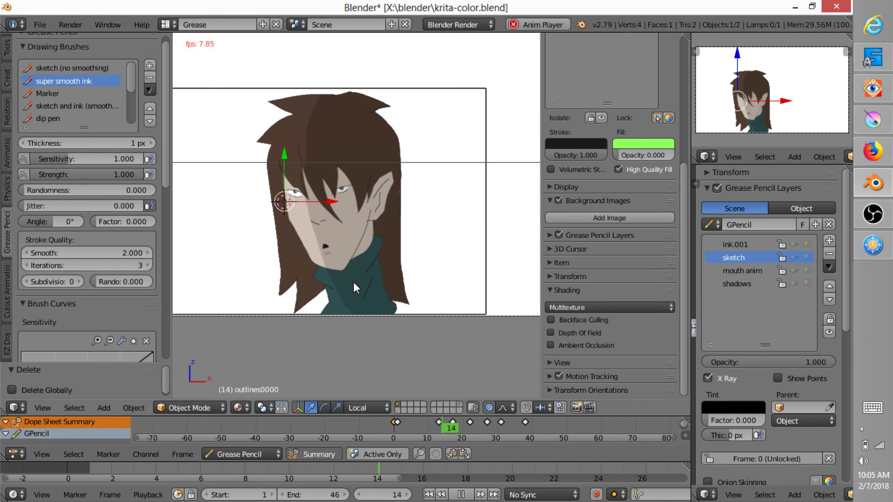
# Move the image plane up and across to the middle of the camera frame during playback, then stop the animation.
pyautogui.scroll(-2, 365, 284)
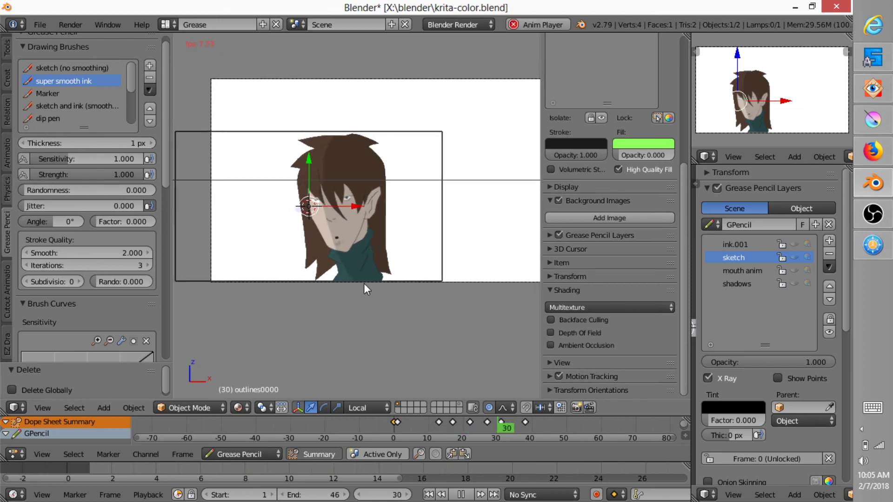
pyautogui.press('g')
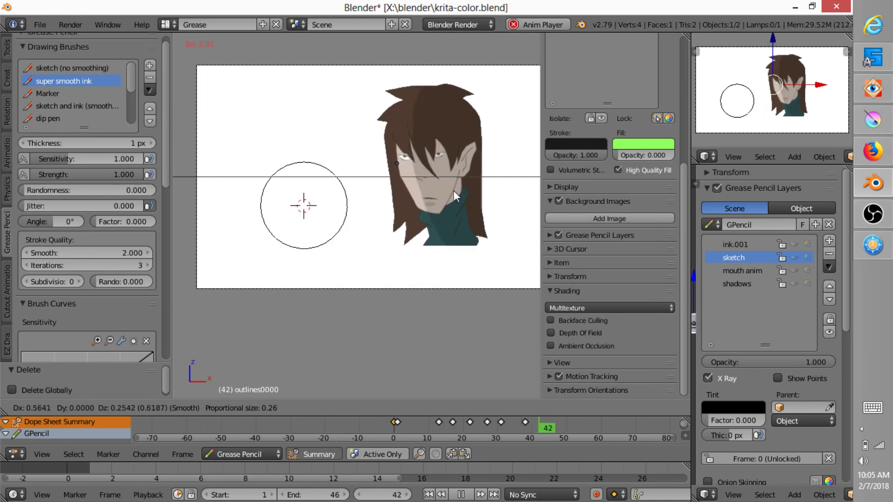
pyautogui.click(481, 208)
pyautogui.moveTo(426, 244)
pyautogui.keyDown('ctrl'); pyautogui.mouseDown(button='middle')
pyautogui.moveTo(431, 231)
pyautogui.moveTo(414, 232)
pyautogui.mouseUp(button='middle'); pyautogui.keyUp('ctrl')
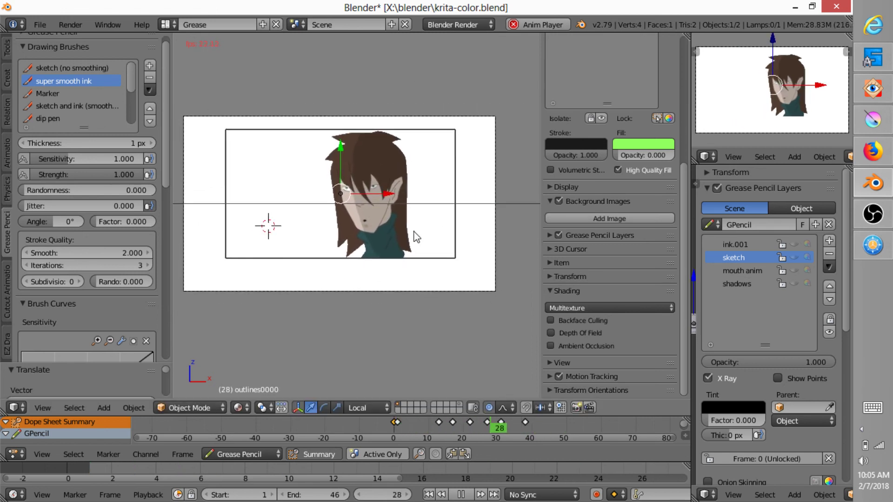
pyautogui.hotkey('alt', 'a')
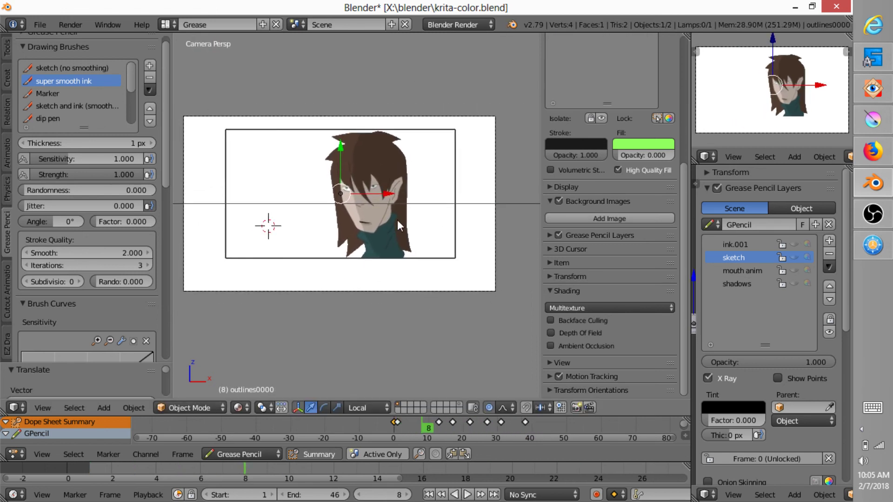
# Go to frame 0 and scale the image plane down very slightly.
pyautogui.moveTo(424, 430); pyautogui.dragTo(377, 430)
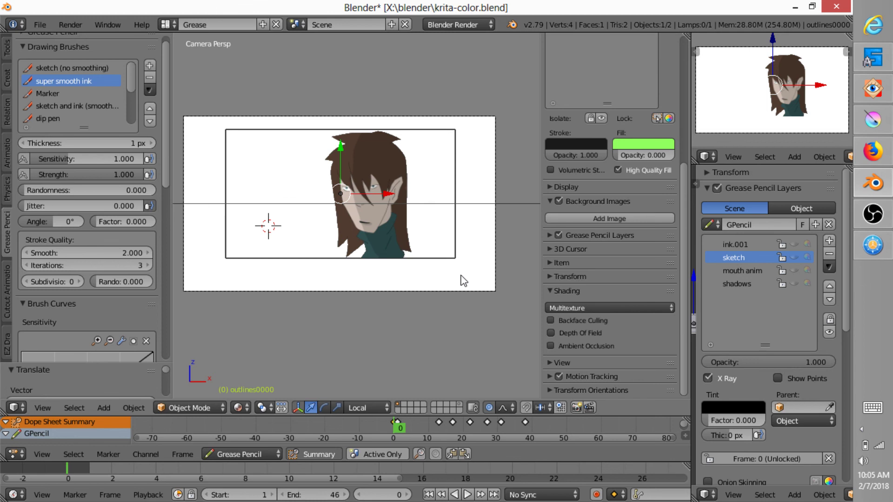
pyautogui.press('s')
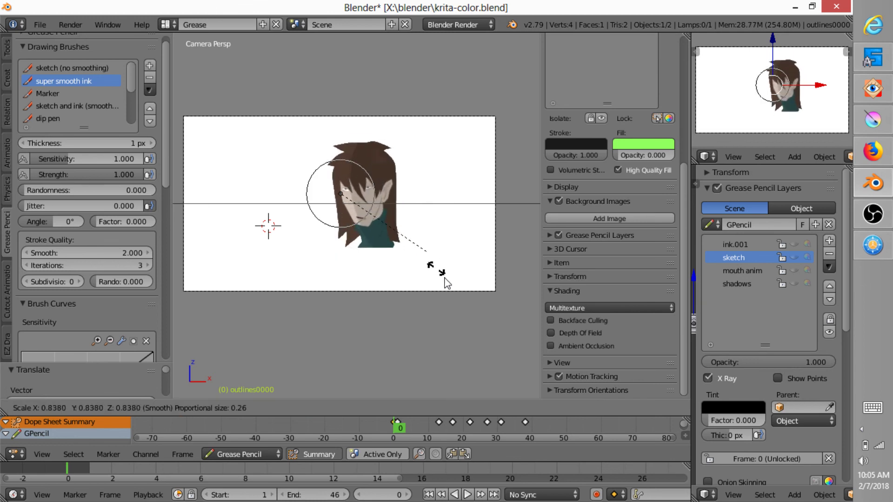
pyautogui.click(422, 270)
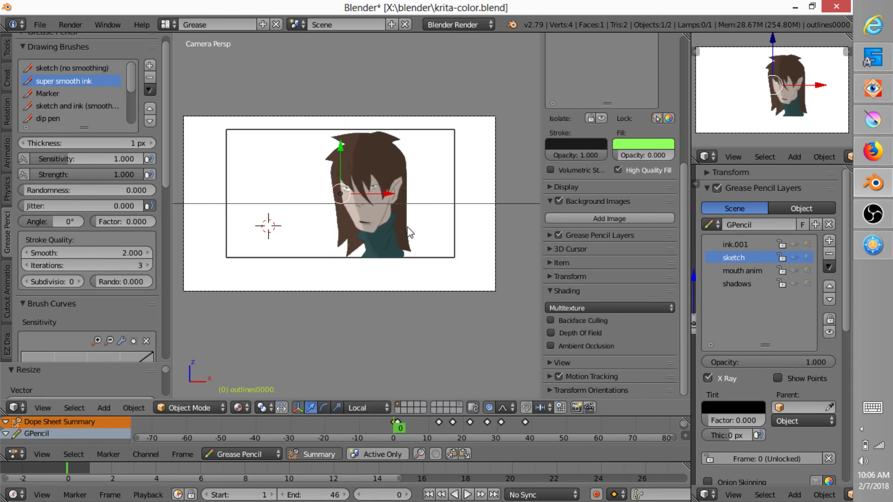
# Enter Edit Mode on the image plane and subdivide its mesh three times into an 8 by 8 grid.
pyautogui.press('Tab')
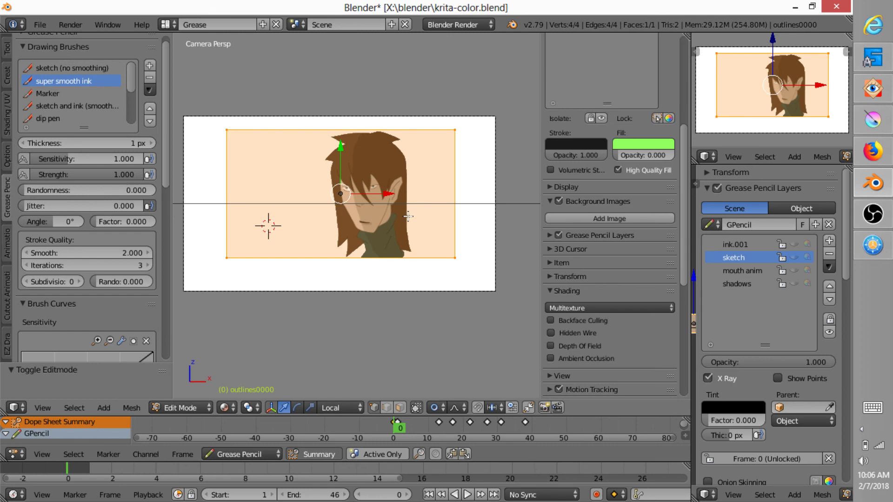
pyautogui.press('w')
pyautogui.click(391, 190)
pyautogui.press('w')
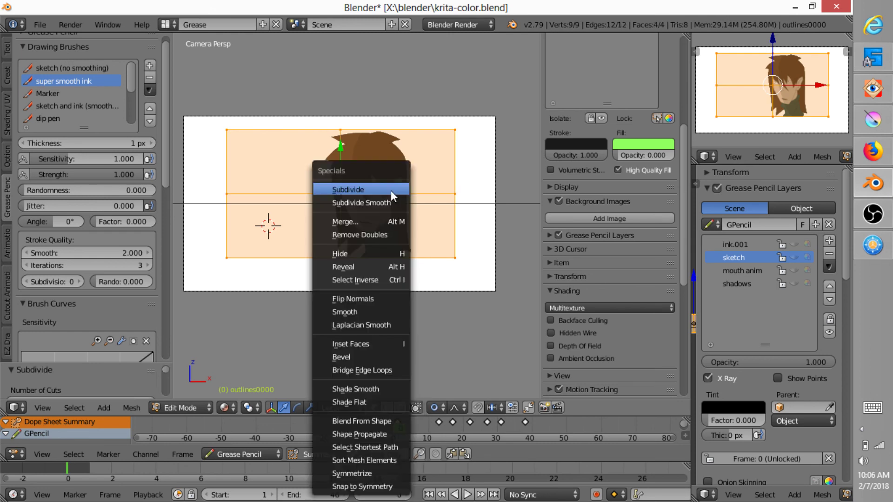
pyautogui.click(390, 191)
pyautogui.press('w')
pyautogui.click(392, 188)
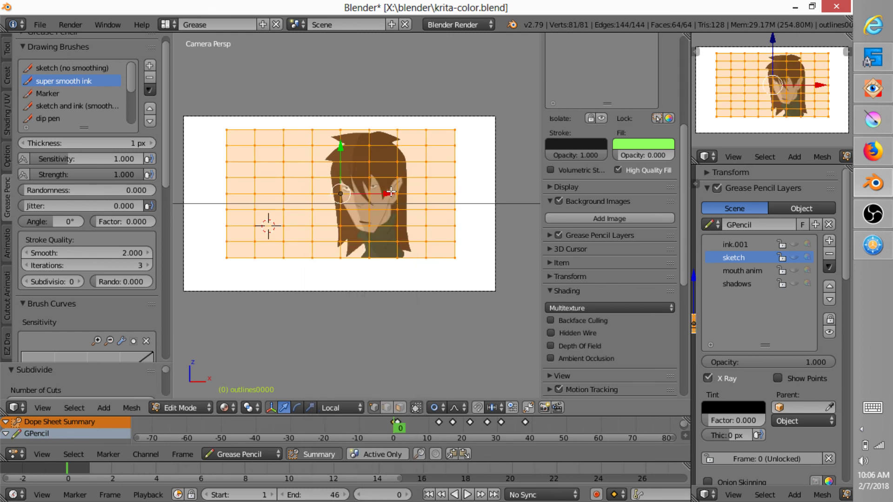
# Delete the edges of the grid's rightmost column, along with its leftover outer vertices.
pyautogui.rightClick(458, 131)
pyautogui.press('b')
pyautogui.moveTo(450, 109); pyautogui.dragTo(491, 301)
pyautogui.press('x')
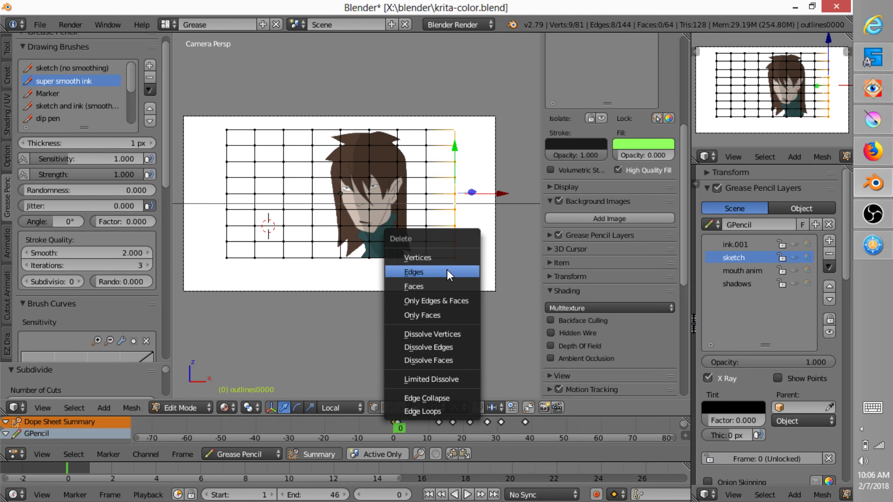
pyautogui.click(448, 267)
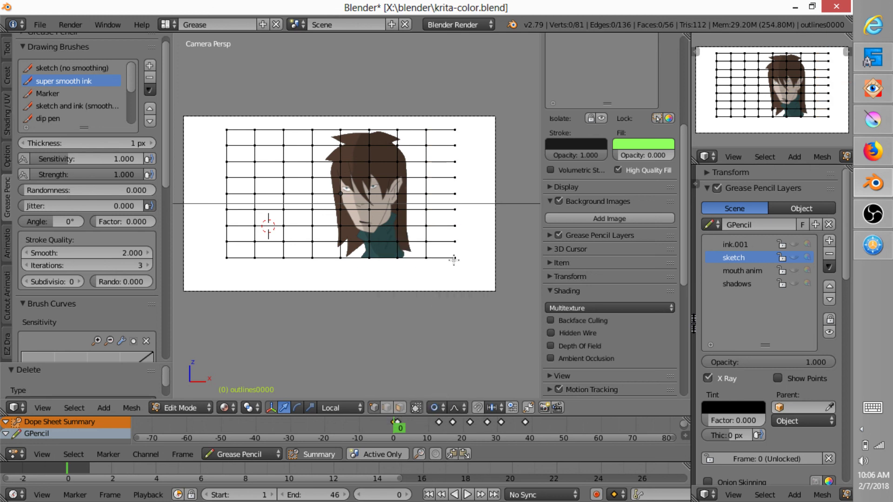
pyautogui.press('b')
pyautogui.moveTo(451, 109); pyautogui.dragTo(482, 307)
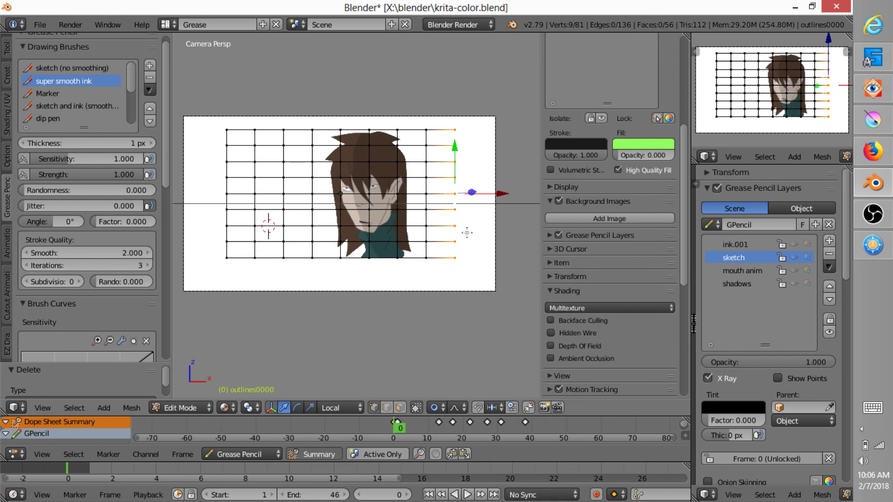
pyautogui.press('x')
pyautogui.click(456, 220)
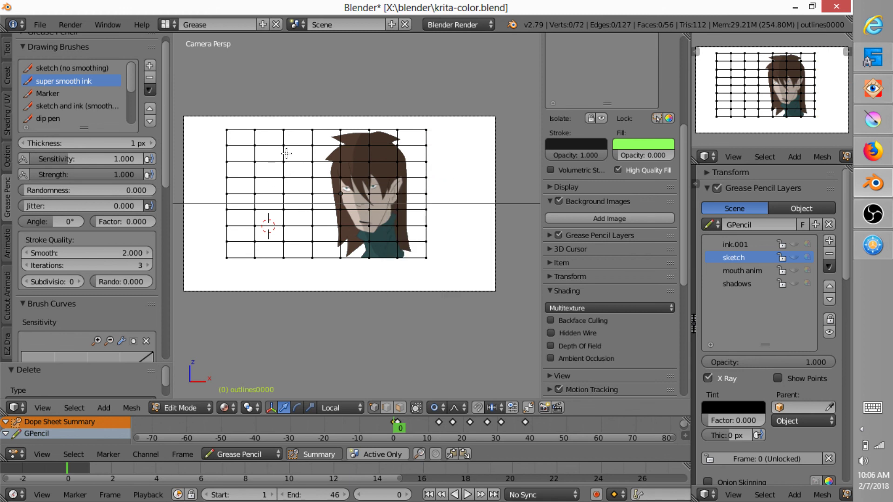
# Delete the three leftmost columns of vertices in the empty area beside the character.
pyautogui.moveTo(277, 235); pyautogui.dragTo(305, 296)
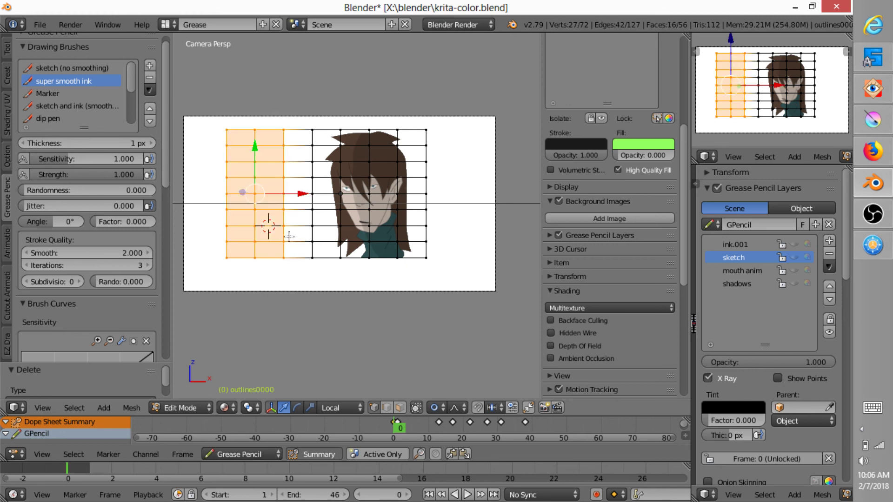
pyautogui.press('x')
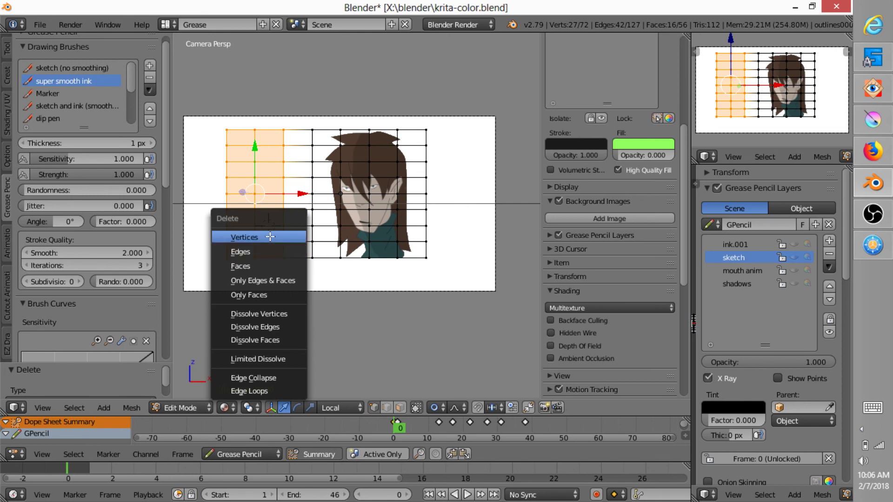
pyautogui.click(273, 237)
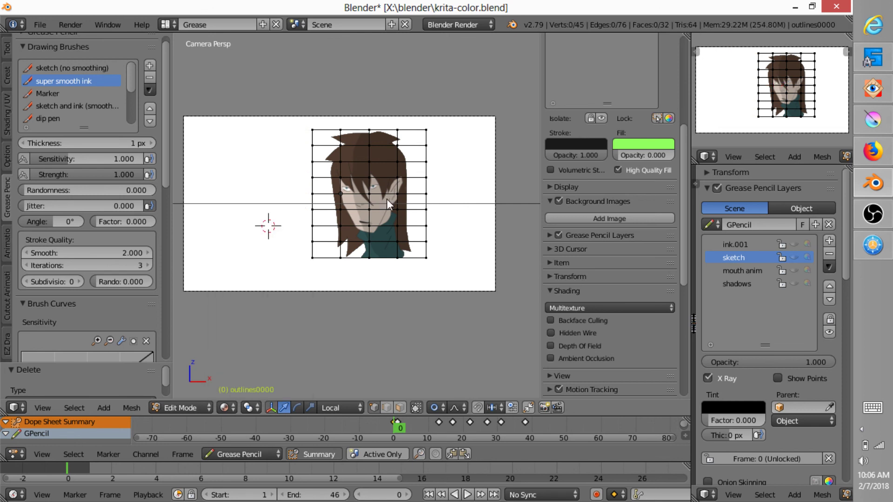
# Return to Object Mode and play back the trimmed image plane, then stop the animation.
pyautogui.press('Tab')
pyautogui.hotkey('alt', 'a')
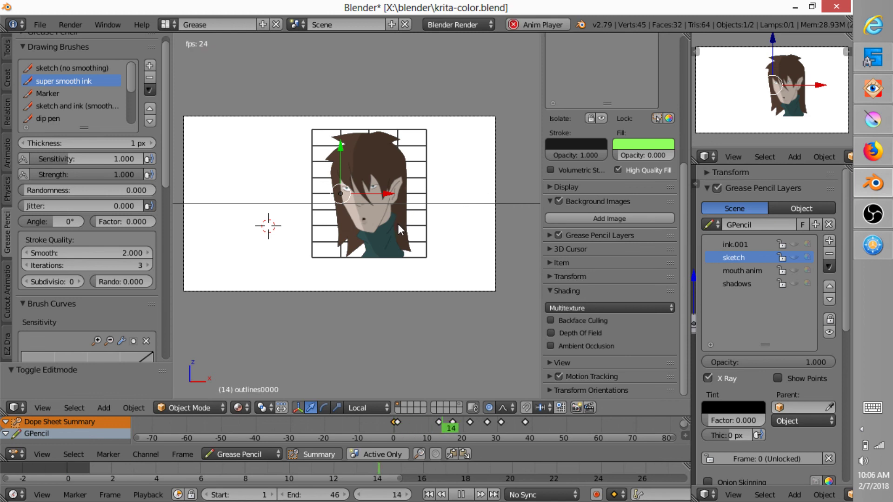
pyautogui.scroll(3, 430, 178)
pyautogui.scroll(1, 430, 177)
pyautogui.press('Escape')
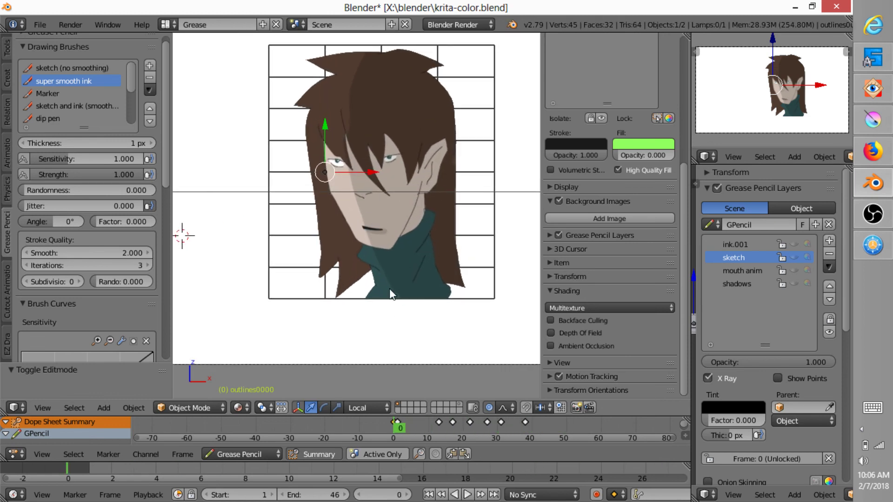
# Rotate the image plane slightly counterclockwise and turn on automatic keyframe insertion.
pyautogui.press('r')
pyautogui.click(440, 286)
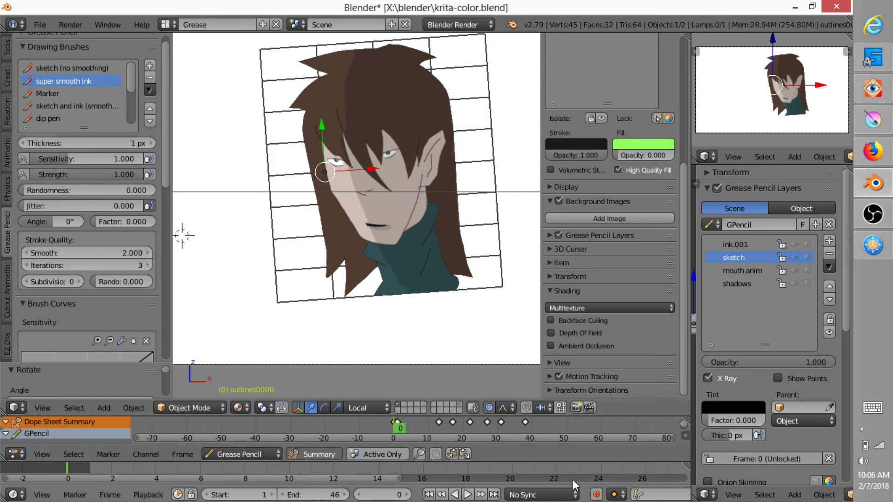
pyautogui.click(597, 495)
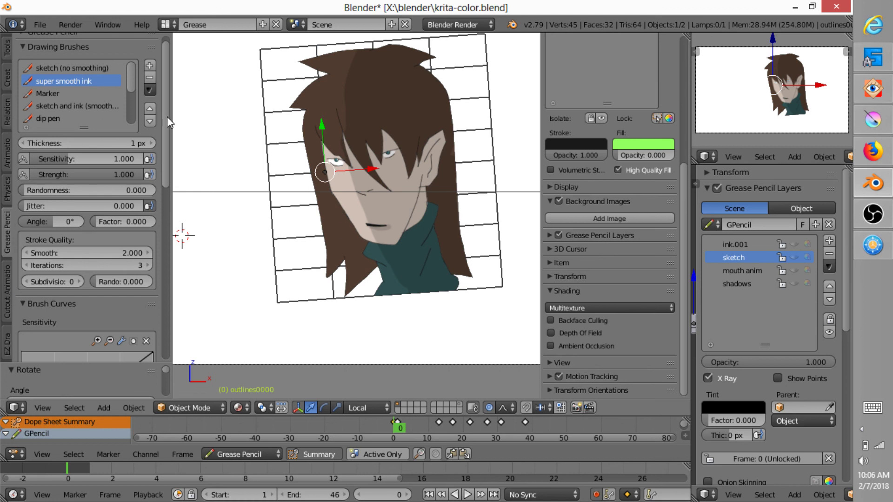
# Enable Points keyframing in the AnimAll settings and put the image plane in Edit Mode.
pyautogui.scroll(-8, 140, 210)
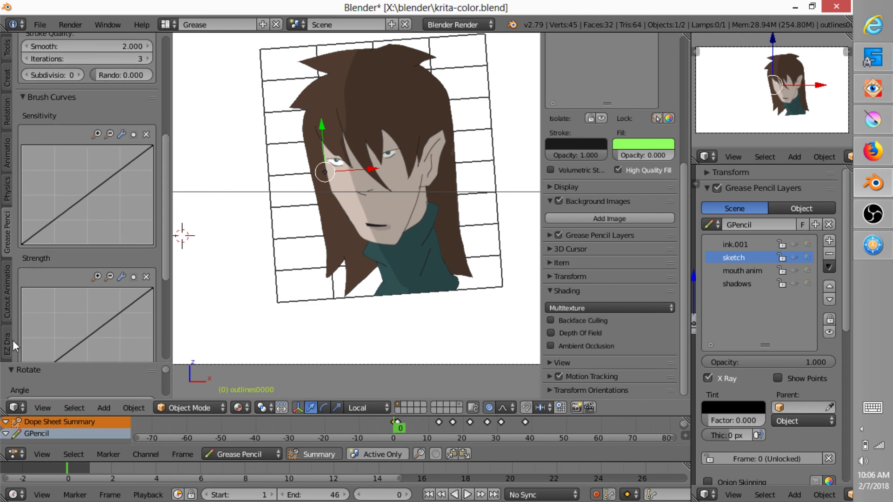
pyautogui.click(7, 156)
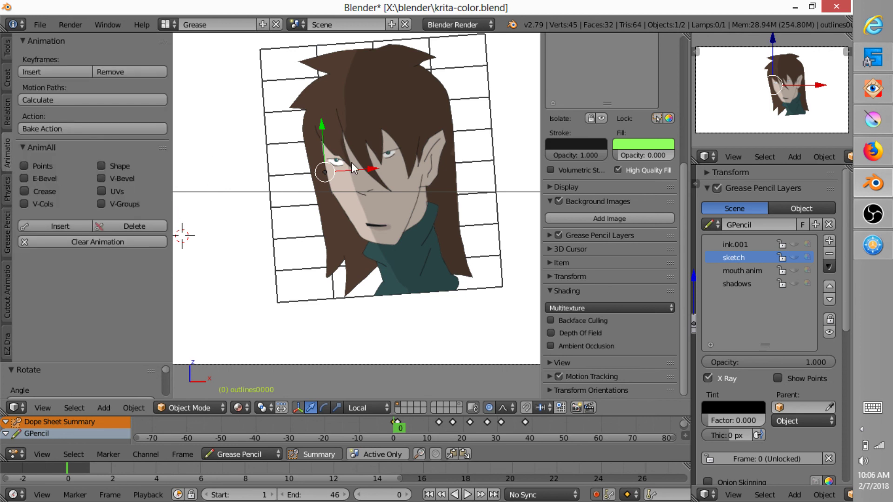
pyautogui.press('Tab')
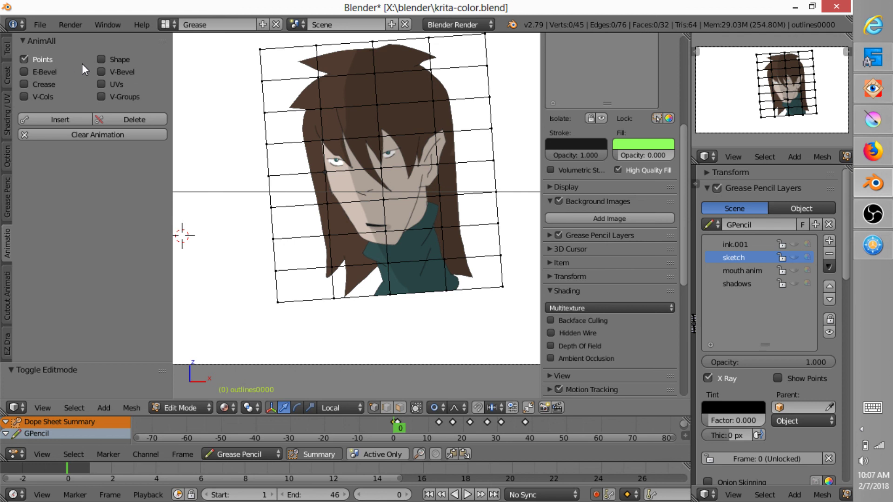
# Move the middle vertex of the plane's left edge slightly inward and up, using a proportional editing size of 0.68.
pyautogui.rightClick(266, 176)
pyautogui.press('g')
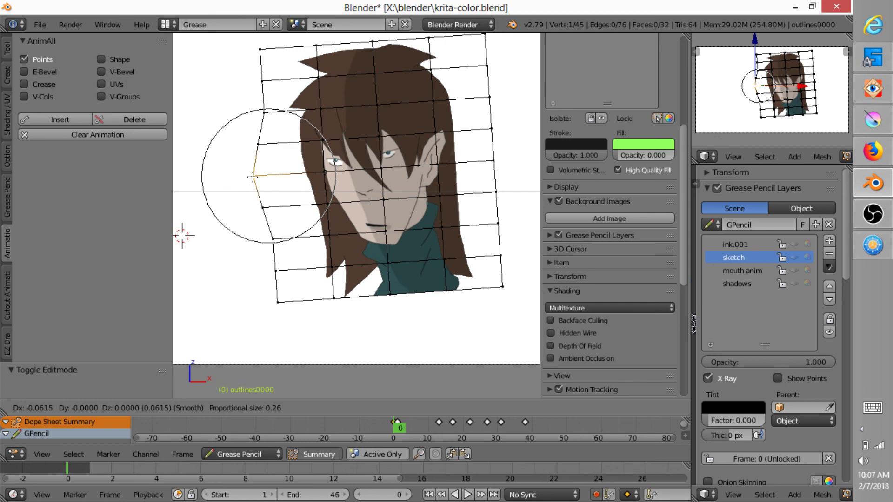
pyautogui.scroll(-9, 261, 176)
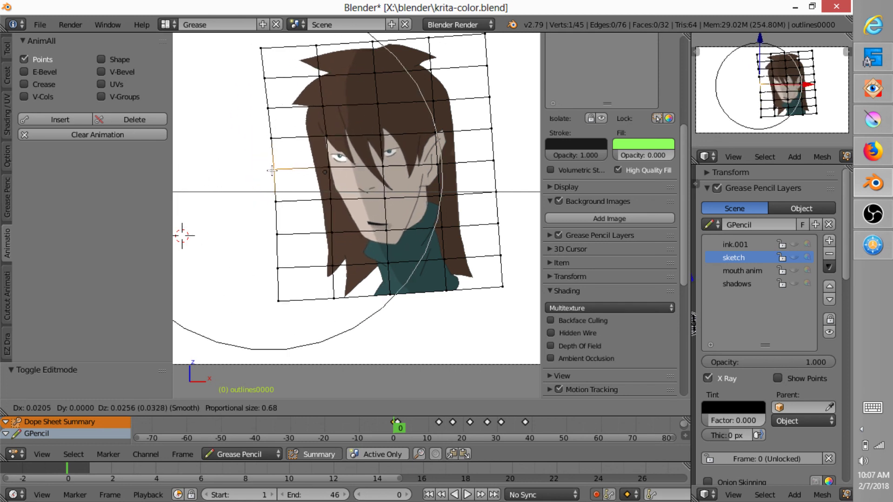
pyautogui.click(281, 181)
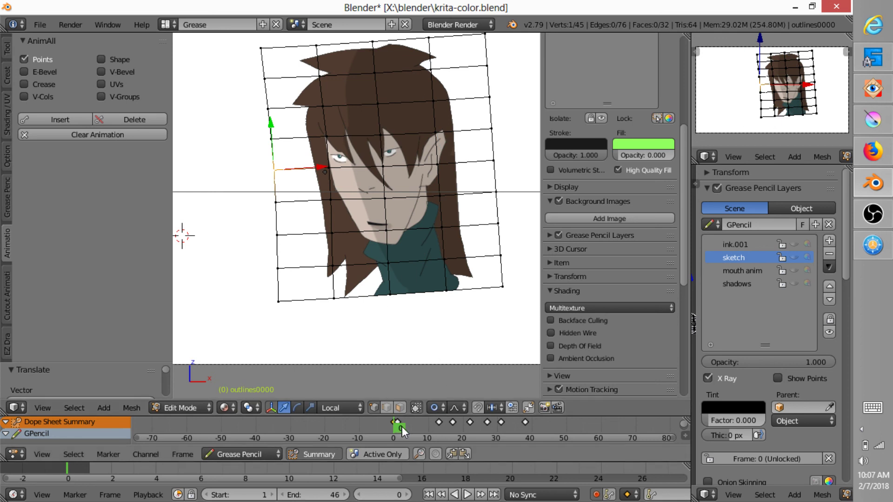
# Go to frame 23 and select the mesh vertex between the character's eyes.
pyautogui.hotkey('alt', 'a')
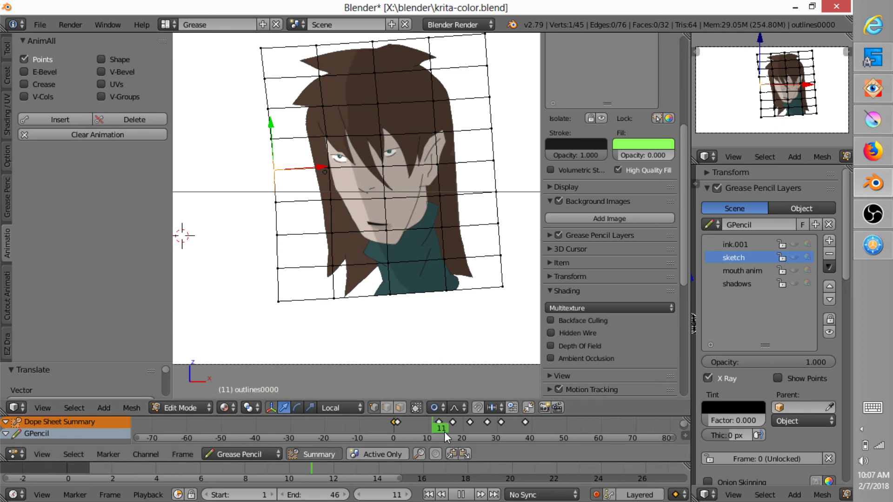
pyautogui.hotkey('alt', 'a')
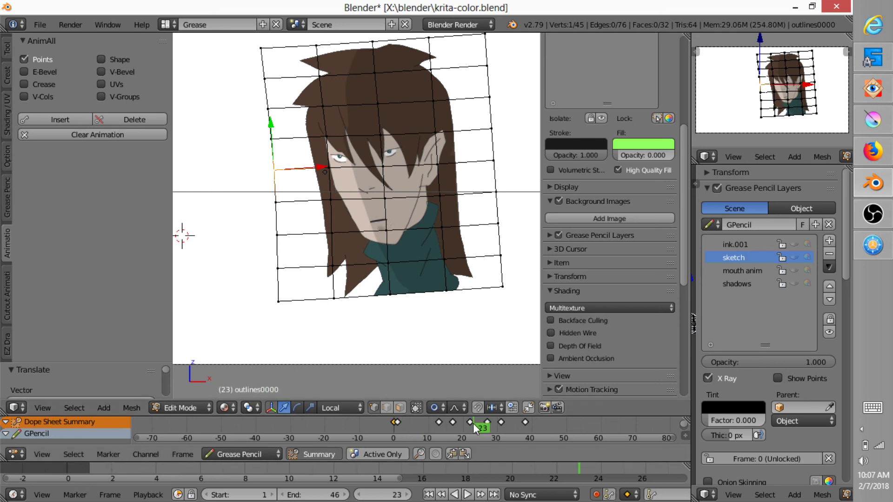
pyautogui.rightClick(384, 165)
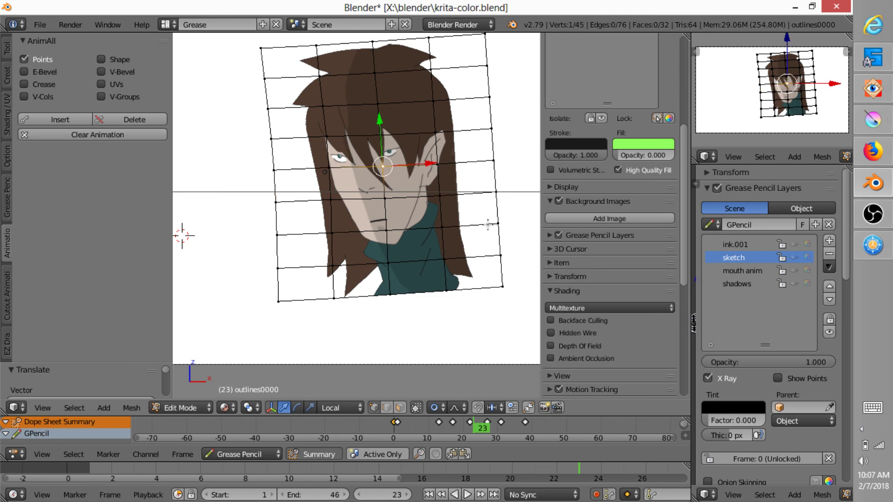
# Set the pivot point to the 3D Cursor and place the cursor at the character's nose.
pyautogui.scroll(-2, 447, 223)
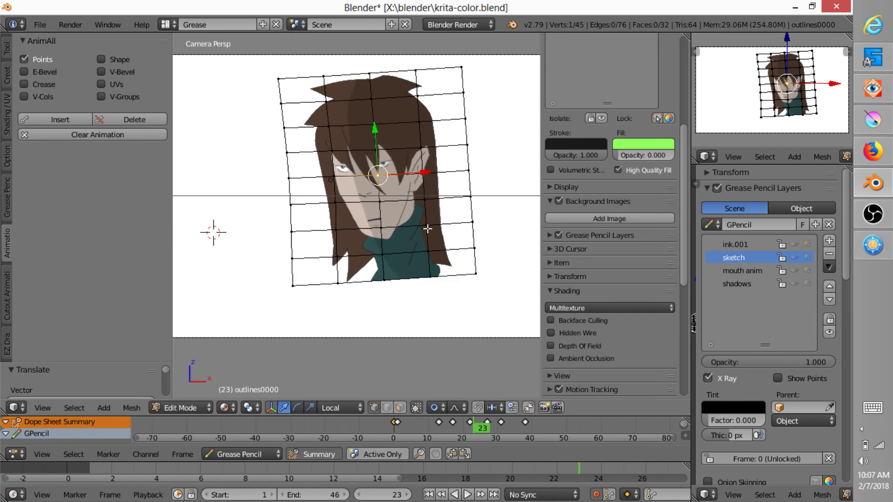
pyautogui.press('.')
pyautogui.click(375, 186)
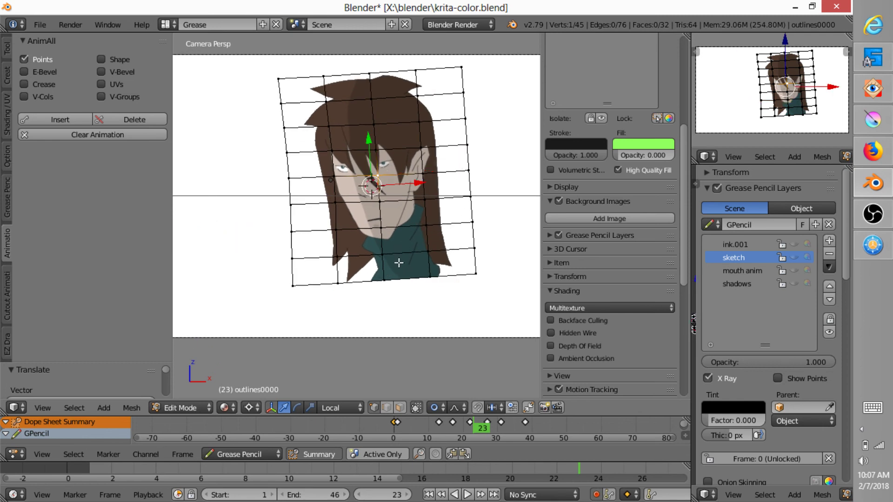
# Place the 3D cursor on the character's neck and rotate the selected vertex slightly clockwise around it, with a proportional size of 1.33.
pyautogui.click(407, 245)
pyautogui.press('r')
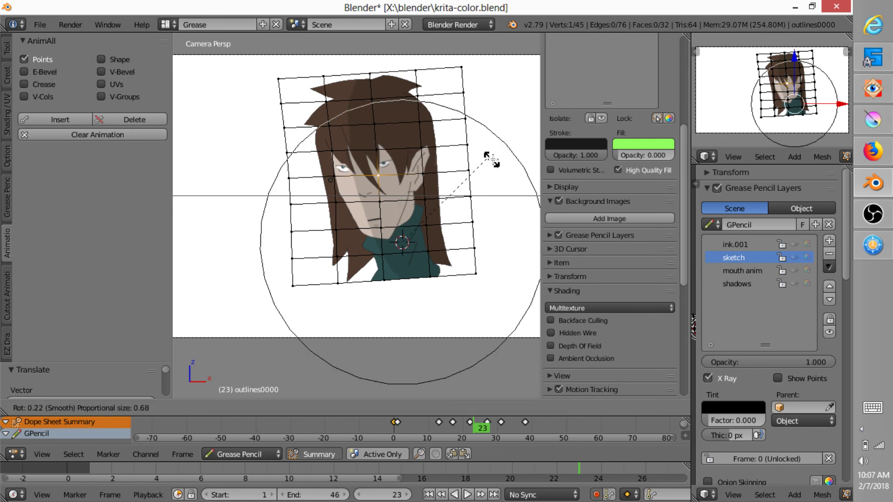
pyautogui.scroll(-4, 494, 164)
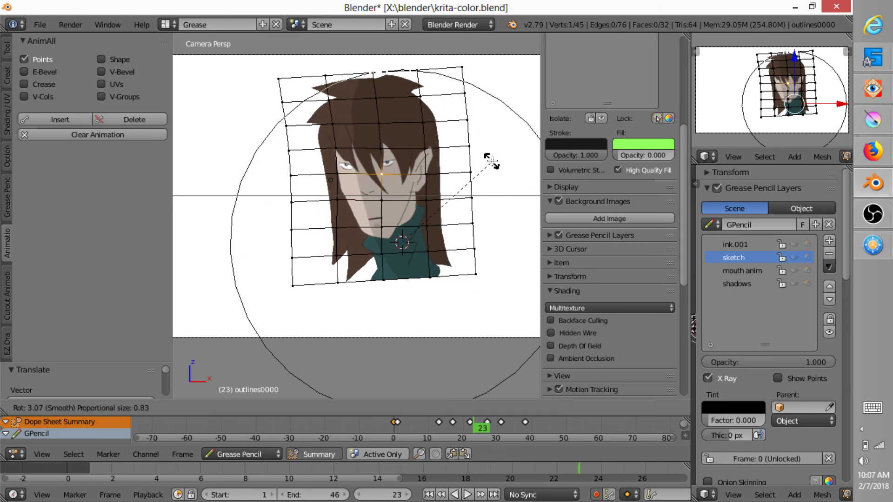
pyautogui.scroll(-3, 494, 164)
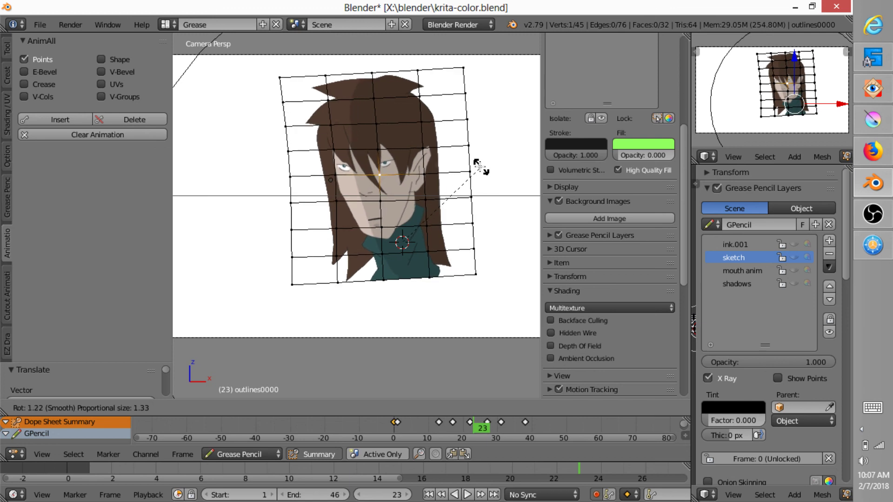
pyautogui.click(479, 175)
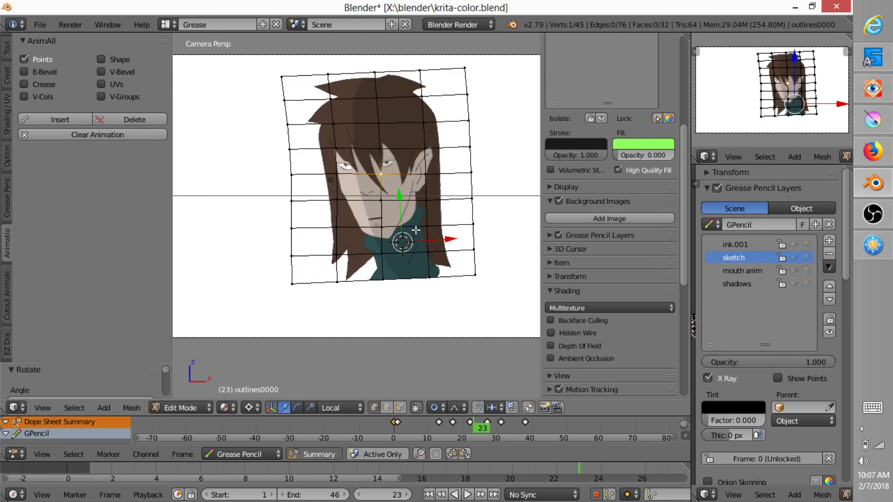
# Stretch the character's head slightly upward from the neck by scaling the selection along the global Z axis.
pyautogui.press('s')
pyautogui.press('z')
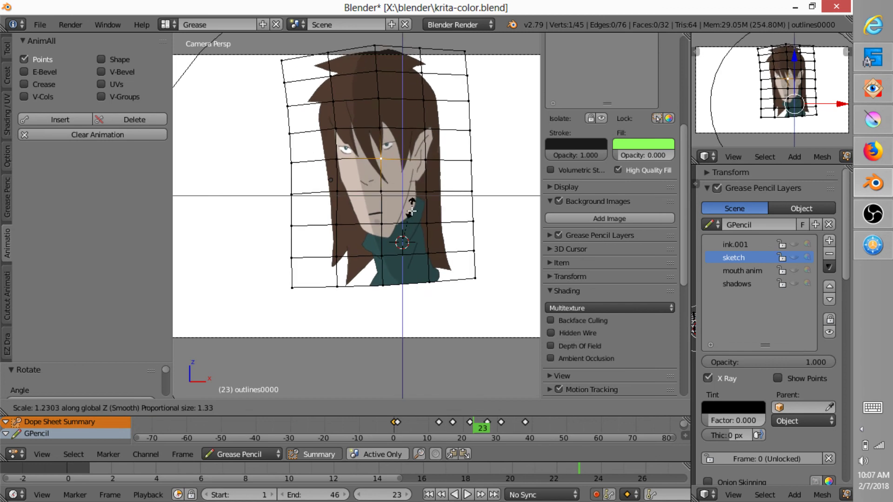
pyautogui.click(405, 240)
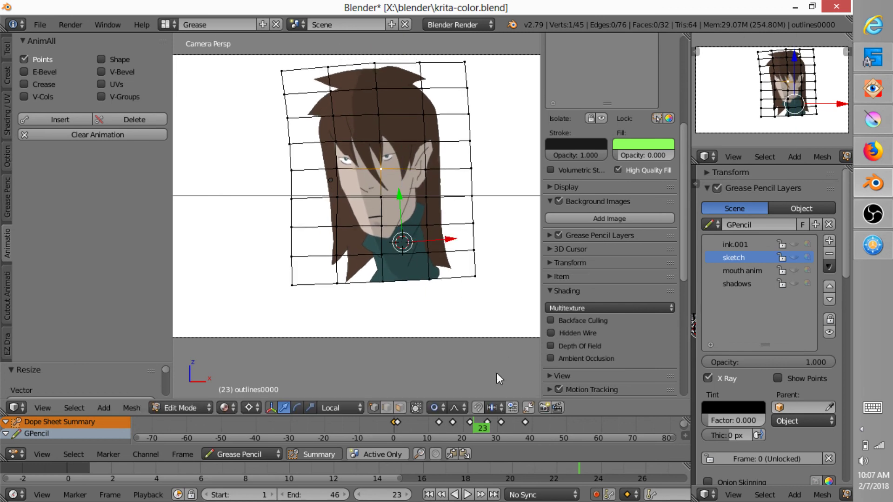
# Insert an AnimAll Points keyframe for the stretched head pose.
pyautogui.hotkey('alt', 'a')
pyautogui.click(476, 429)
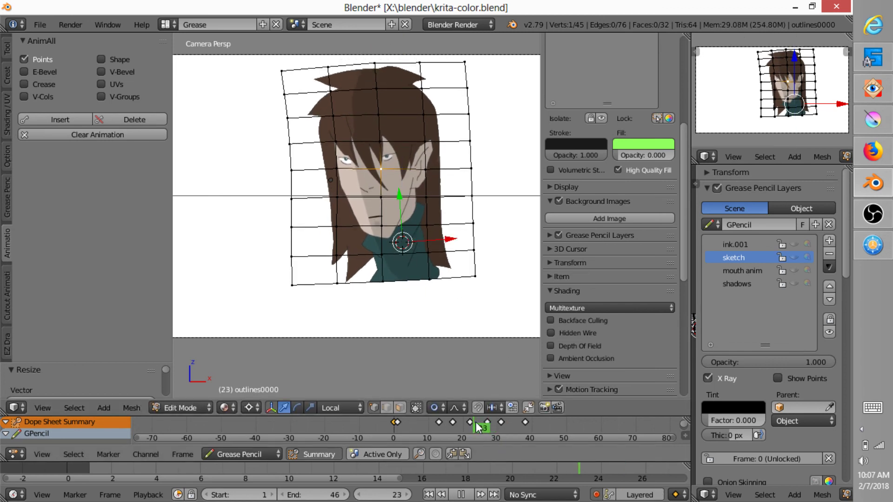
pyautogui.click(75, 120)
# Go to frame 38, squash the head along the global Z axis, and insert an AnimAll keyframe for that pose.
pyautogui.press('Up')
pyautogui.press('Up')
pyautogui.press('Up')
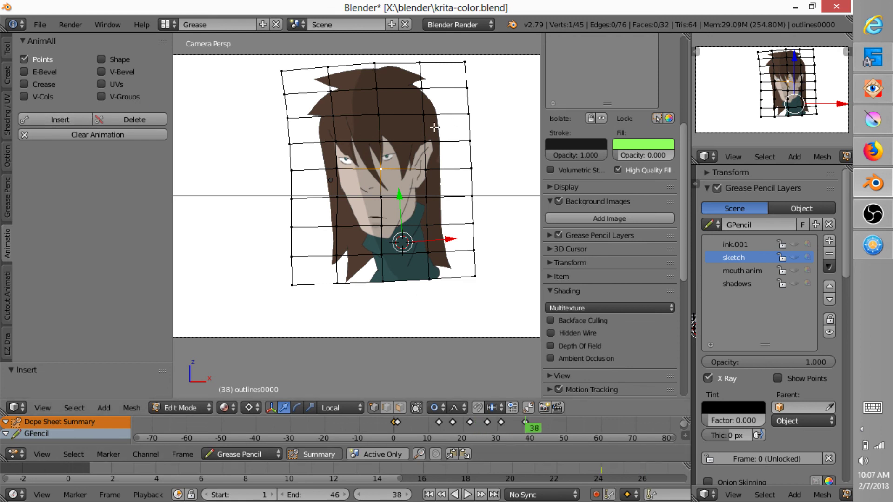
pyautogui.press('s')
pyautogui.press('z')
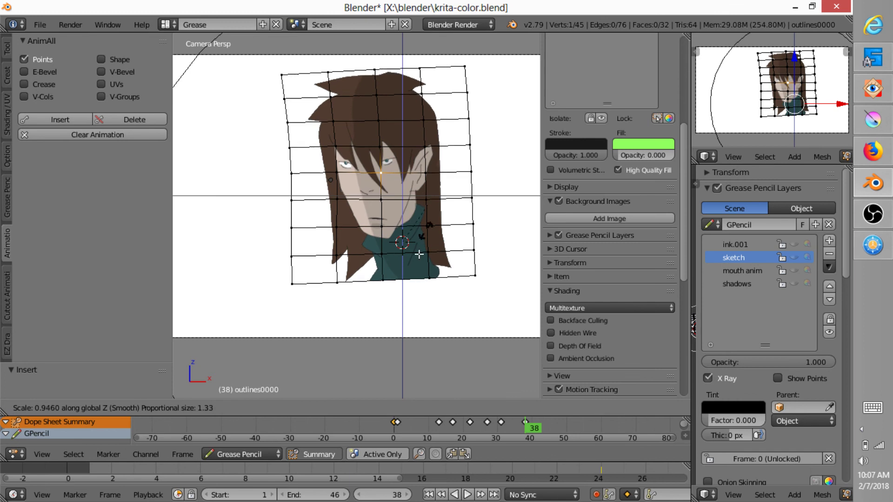
pyautogui.click(407, 292)
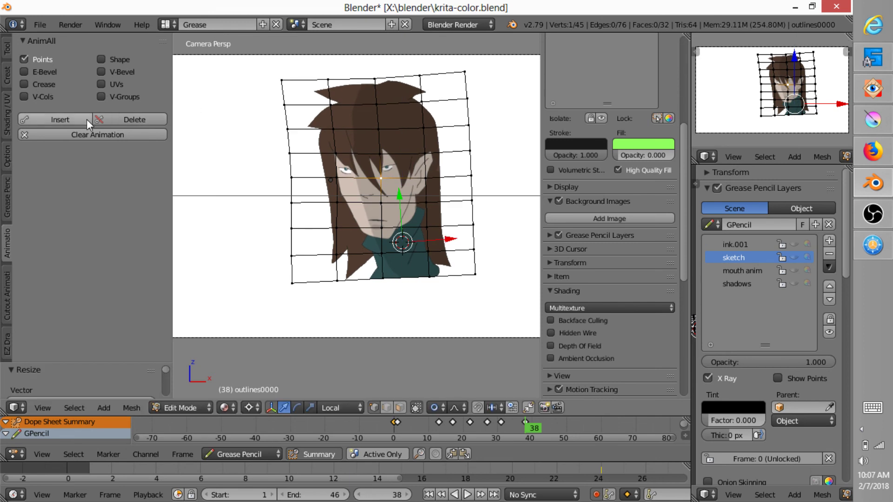
pyautogui.click(60, 120)
# Return to Object Mode and play back the head deformation animation.
pyautogui.press('Tab')
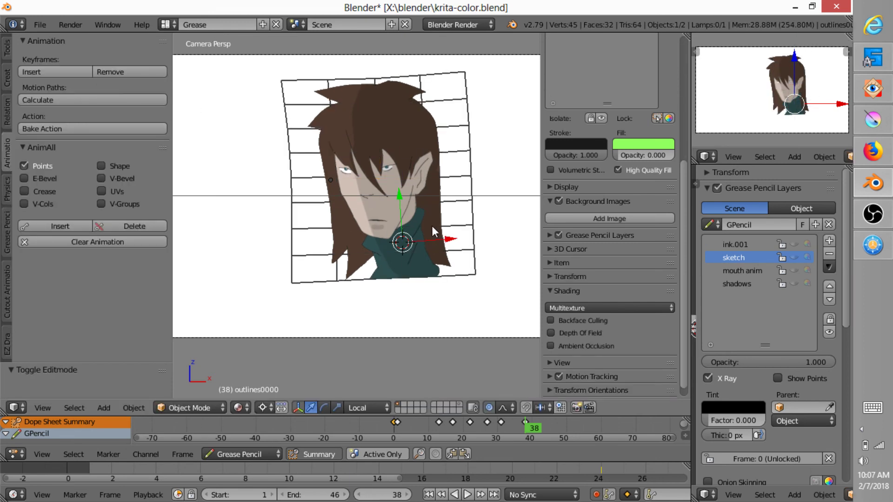
pyautogui.hotkey('alt', 'a')
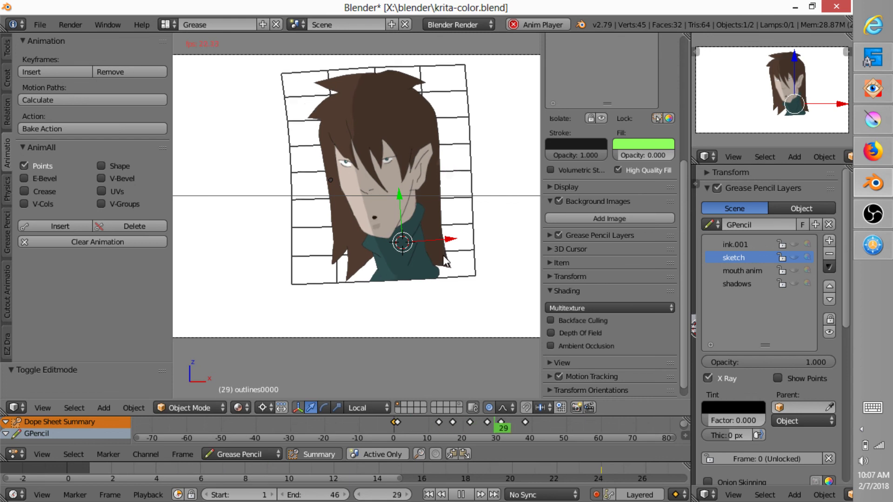
pyautogui.press('Escape')
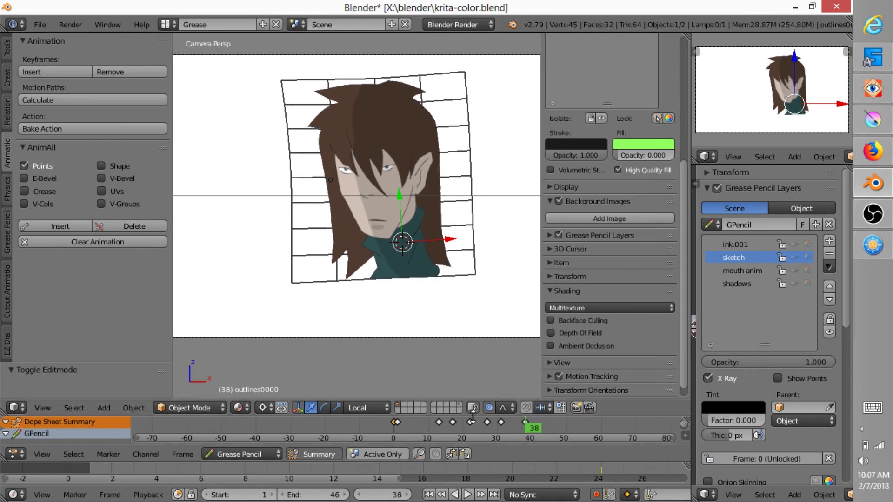
# Enlarge the keyframe editor, switch it from Grease Pencil to Dope Sheet mode, and inspect the image plane's vertex channels.
pyautogui.moveTo(474, 415); pyautogui.dragTo(471, 311)
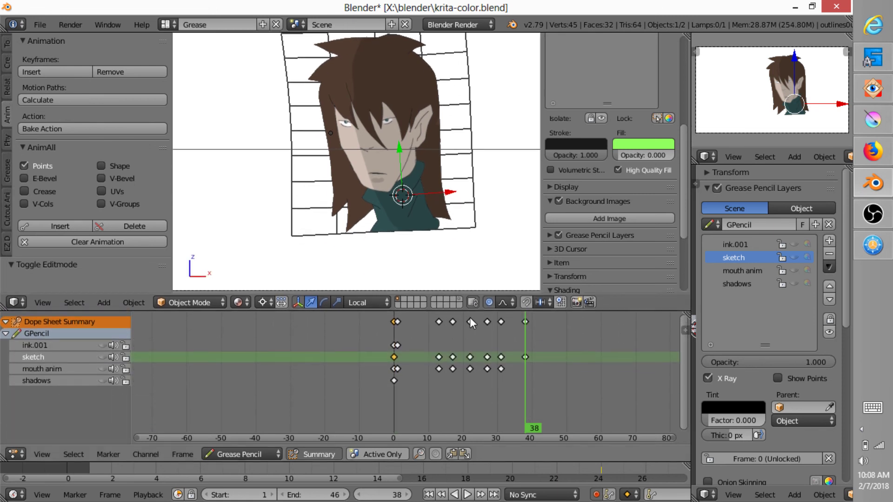
pyautogui.click(255, 450)
pyautogui.click(262, 437)
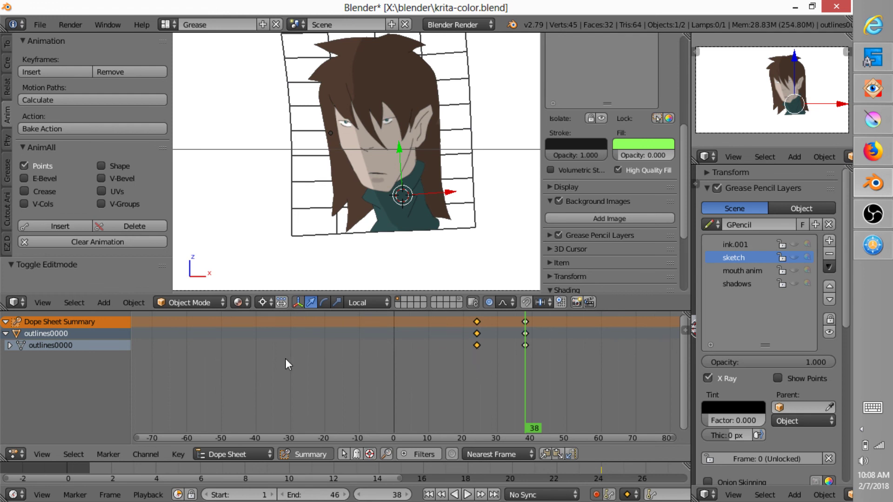
pyautogui.click(10, 346)
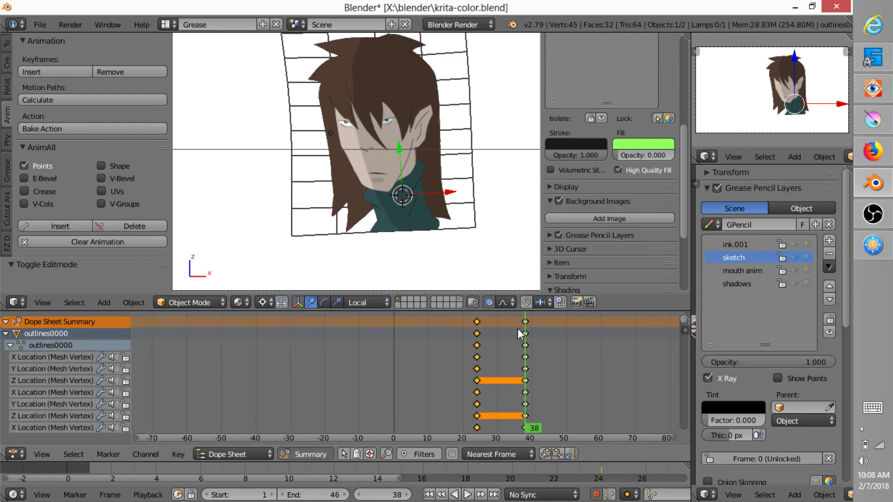
pyautogui.click(10, 345)
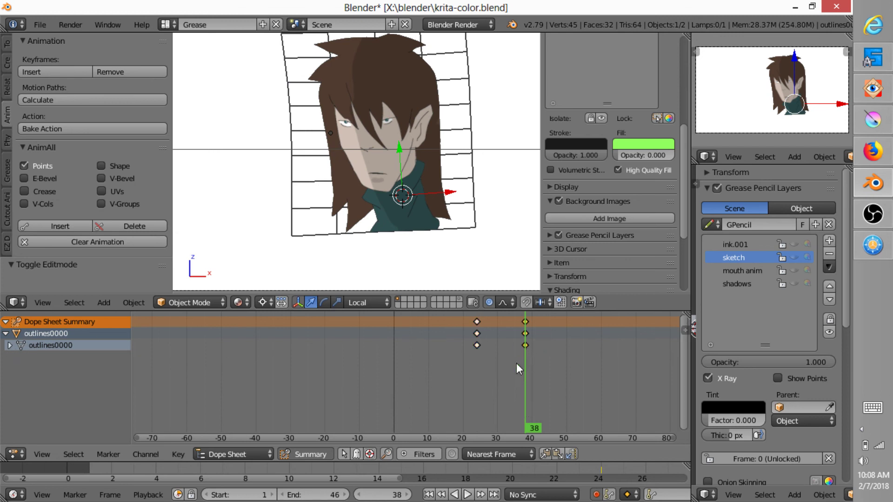
# Delete the image plane's mesh keyframes, first the one at frame 38 and then the remaining earlier one.
pyautogui.press('x')
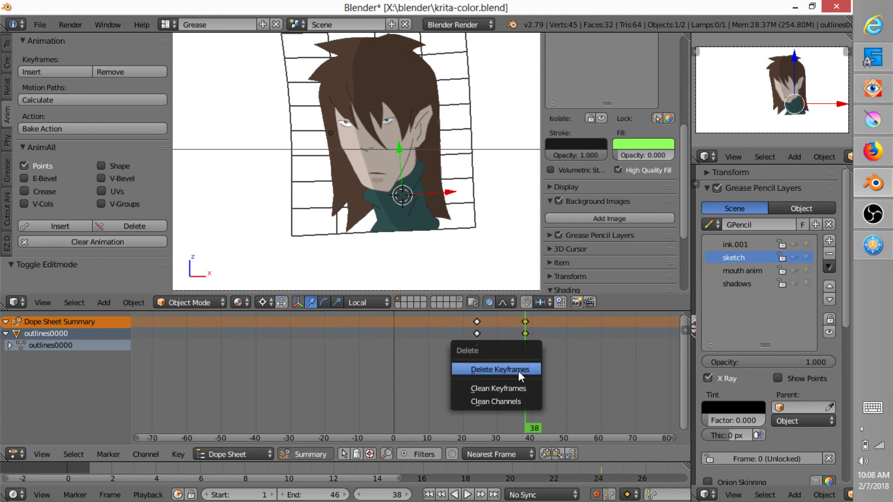
pyautogui.click(518, 370)
pyautogui.hotkey('shift', 'alt', 'a')
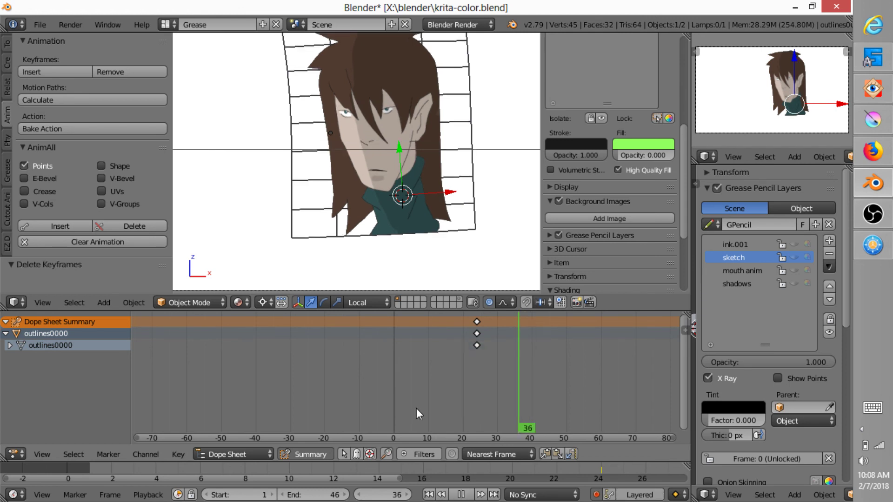
pyautogui.hotkey('alt', 'a')
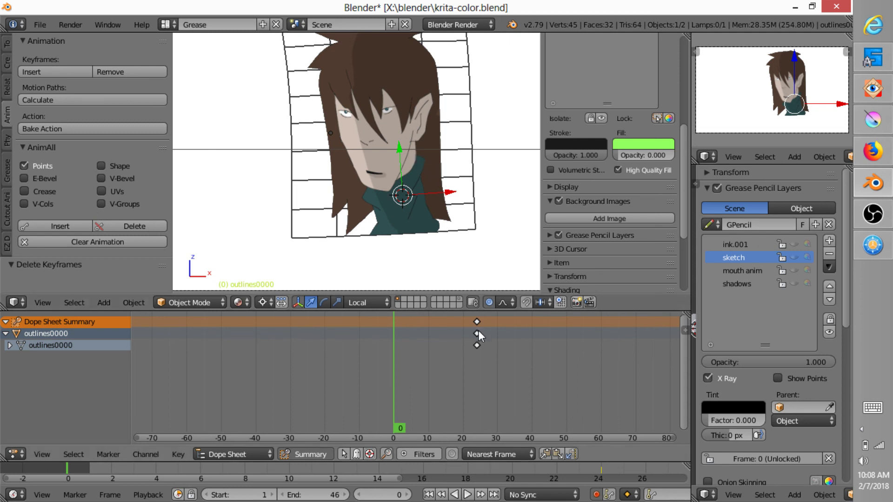
pyautogui.press('x')
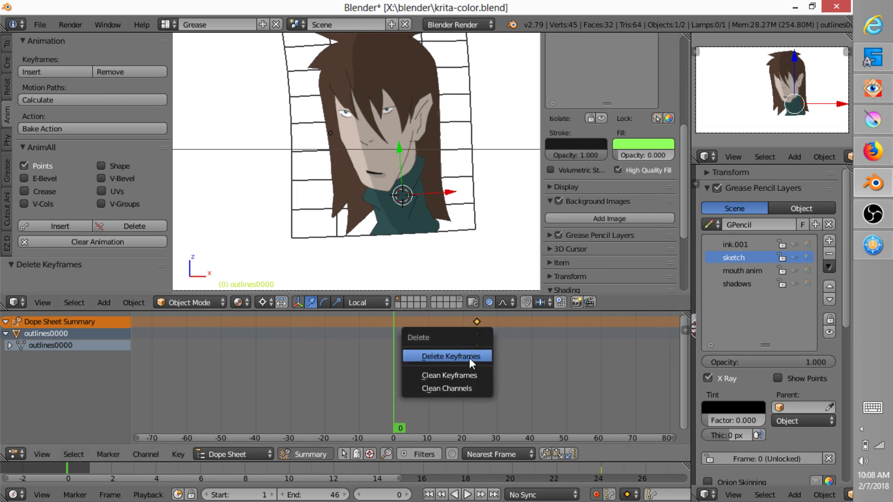
pyautogui.click(470, 358)
# Go to frame 18 and put the image plane in Edit Mode.
pyautogui.press('Home')
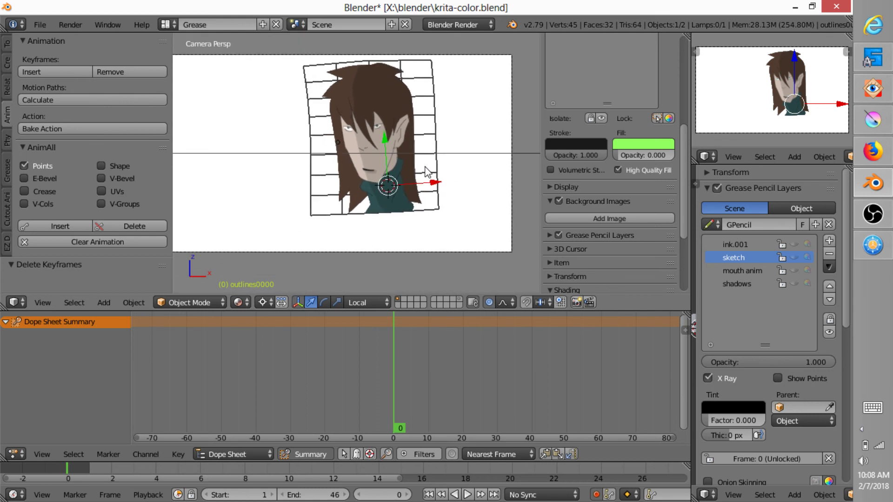
pyautogui.click(404, 426)
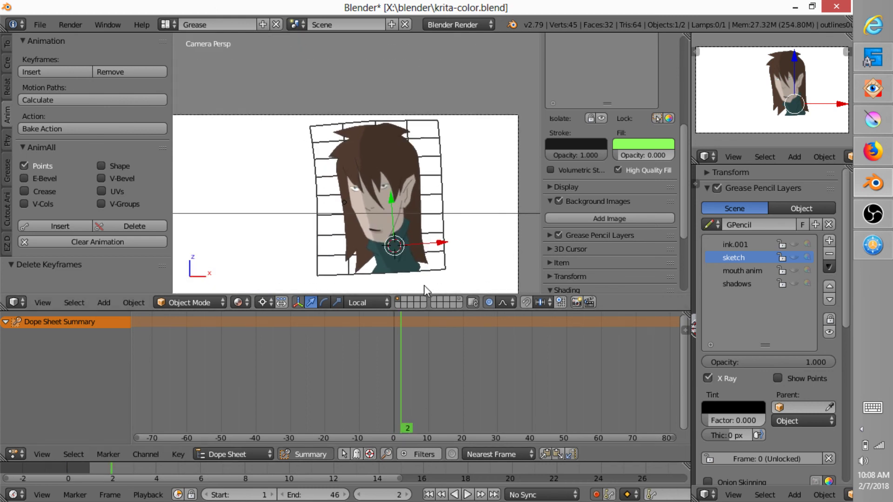
pyautogui.scroll(3, 442, 177)
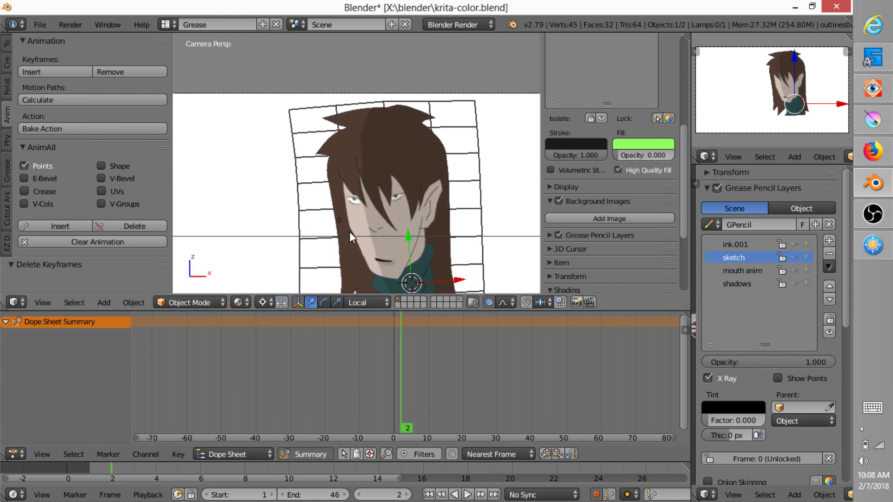
pyautogui.hotkey('alt', 'a')
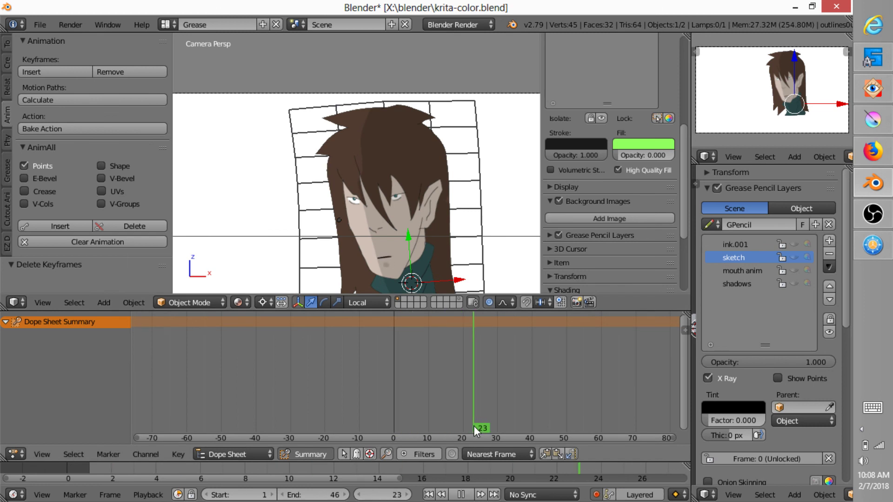
pyautogui.hotkey('alt', 'a')
pyautogui.press('Tab')
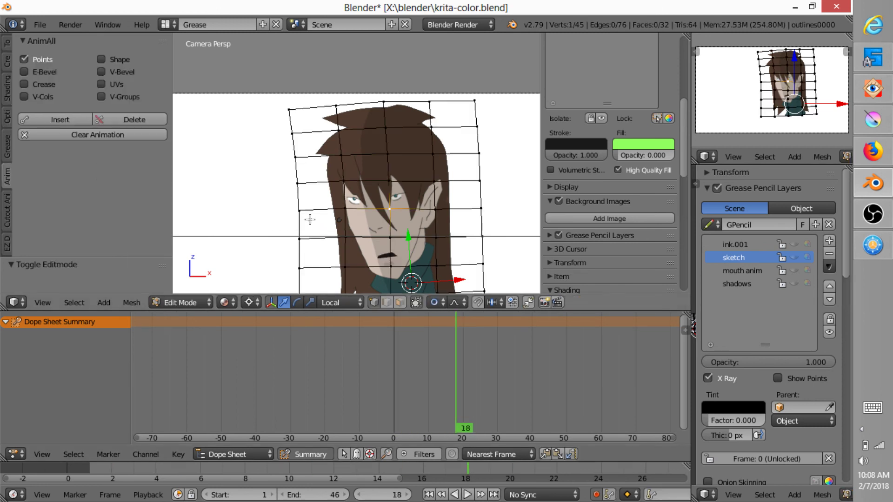
# Move the plane's left-edge vertex at eye level slightly outward, reducing the proportional editing size to 0.47.
pyautogui.rightClick(305, 217)
pyautogui.press('g')
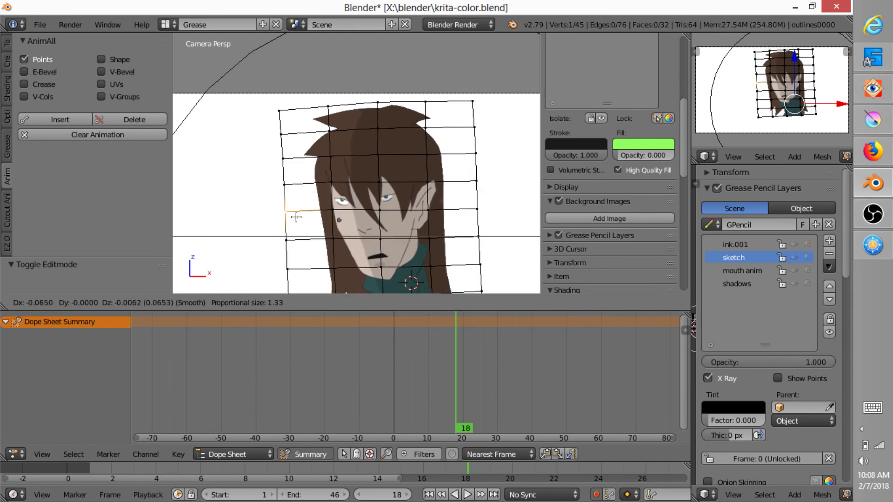
pyautogui.scroll(9, 292, 215)
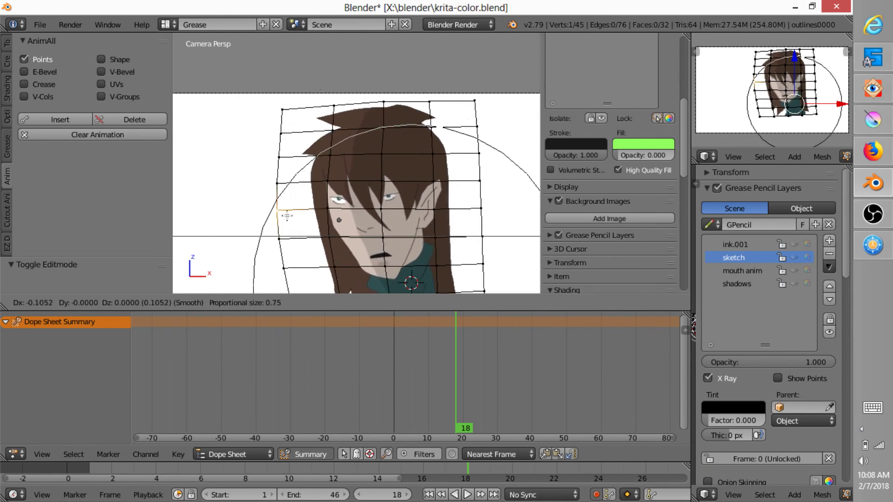
pyautogui.click(348, 185)
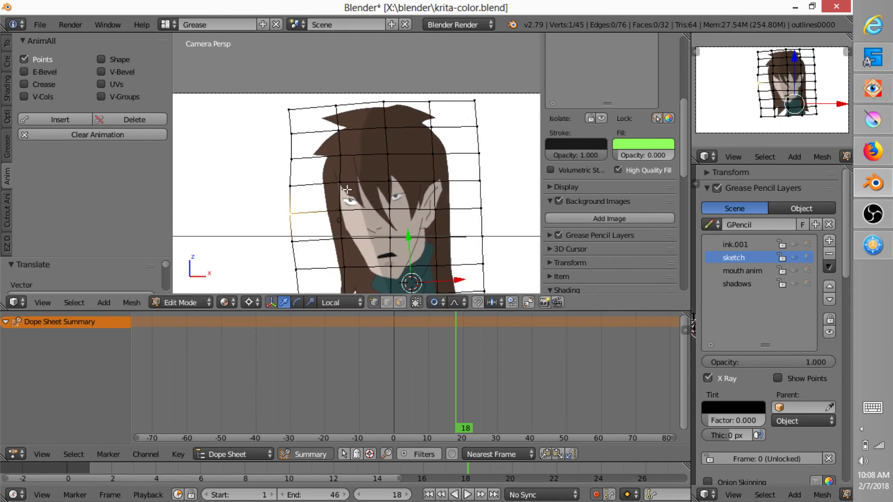
# Raise the mesh around the eye on the left of the face, and reposition the middle vertex on the forehead.
pyautogui.press('g')
pyautogui.click(348, 169)
pyautogui.rightClick(393, 176)
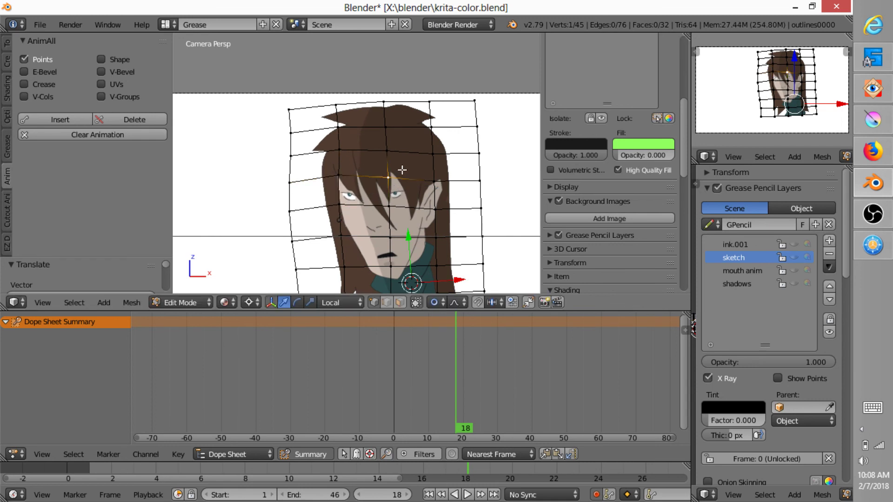
pyautogui.press('g')
pyautogui.click(397, 176)
# Lower the mesh vertex between the eyes and the vertex beside the left side of the face.
pyautogui.rightClick(388, 209)
pyautogui.press('g')
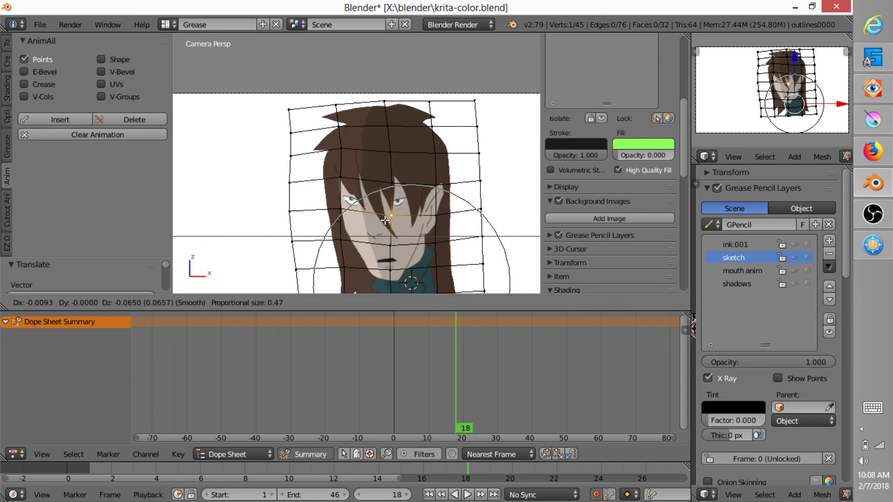
pyautogui.click(387, 220)
pyautogui.rightClick(344, 219)
pyautogui.press('g')
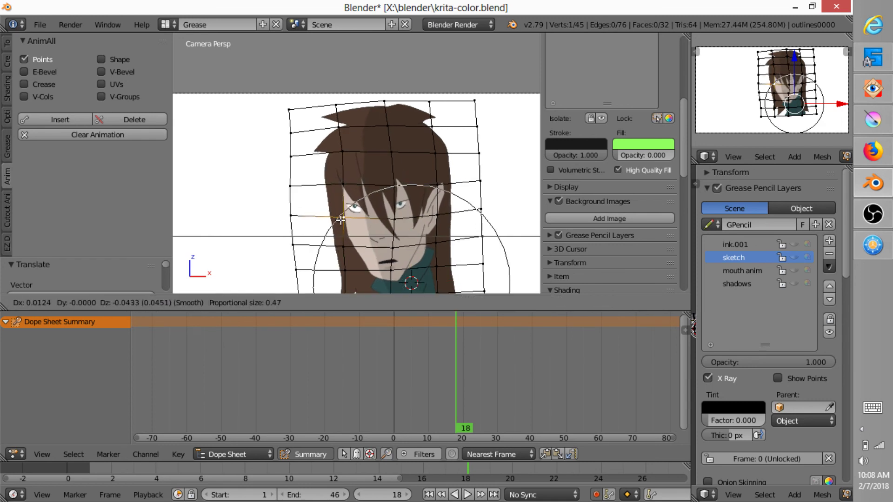
pyautogui.click(355, 219)
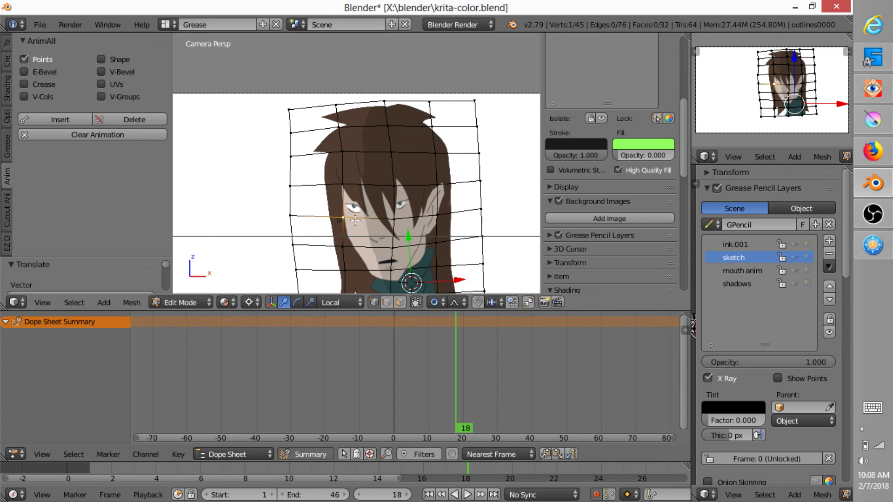
# Insert an AnimAll Points keyframe for the deformed face at frame 18 and return to frame 0.
pyautogui.click(72, 119)
pyautogui.moveTo(459, 429); pyautogui.dragTo(384, 398)
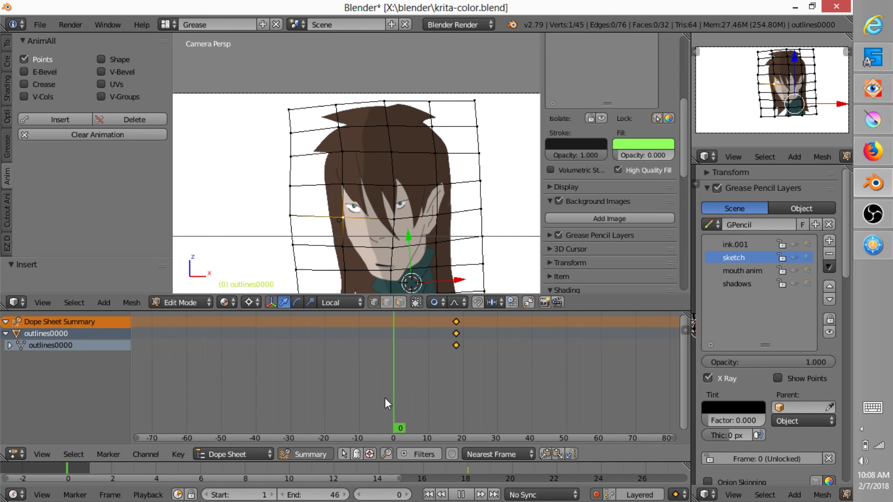
pyautogui.press('Tab')
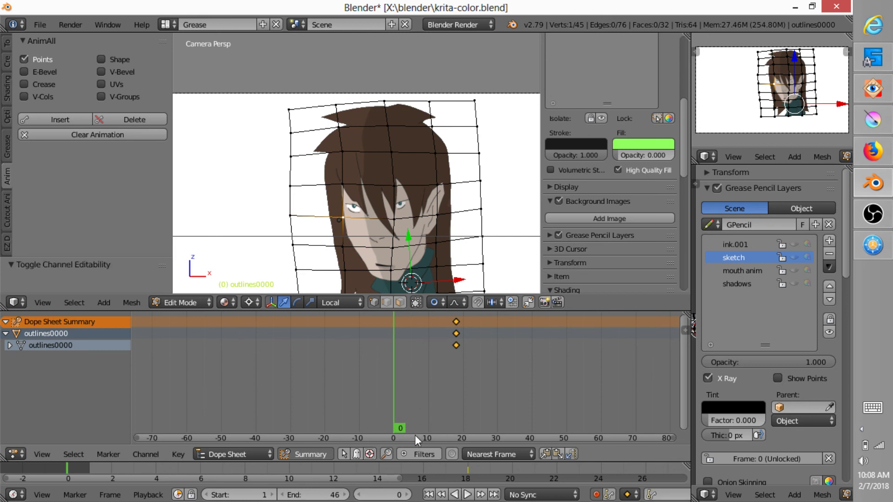
# Shift the mesh vertex between the eyes slightly left and insert an AnimAll Points keyframe at frame 0.
pyautogui.moveTo(400, 428); pyautogui.dragTo(357, 414)
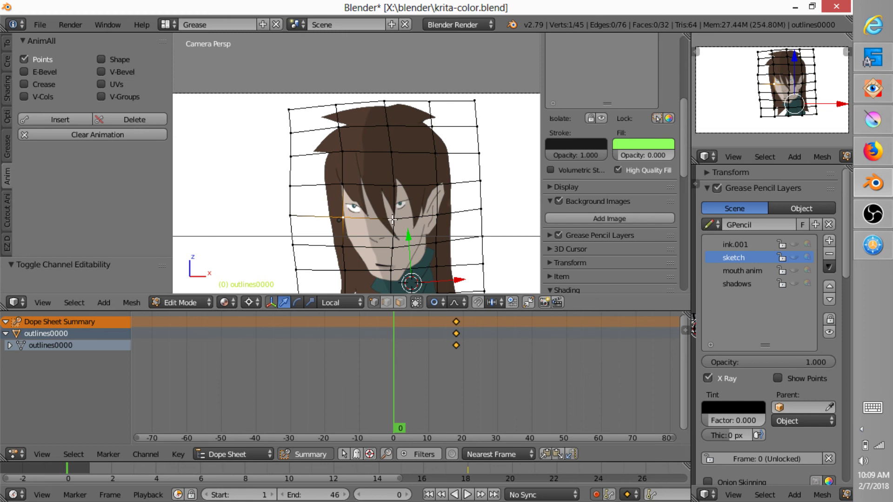
pyautogui.press('g')
pyautogui.click(437, 219)
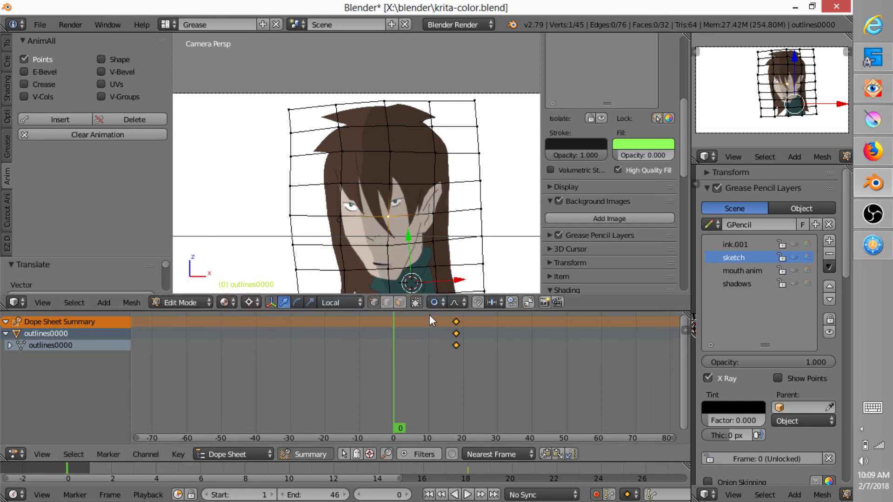
pyautogui.click(59, 120)
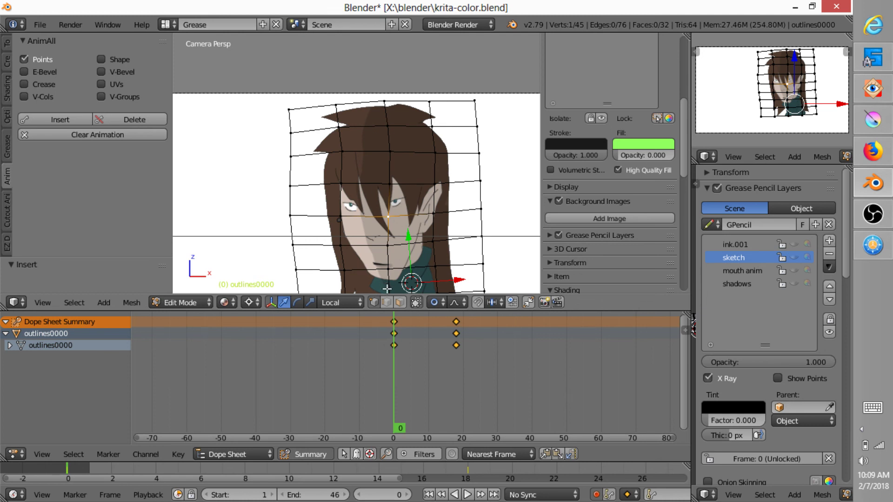
# Play back the animated face deformation and bring the current frame to 27.
pyautogui.keyDown('shift'); pyautogui.moveTo(420, 243); pyautogui.dragTo(402, 188, button='middle'); pyautogui.keyUp('shift')
pyautogui.hotkey('alt', 'a')
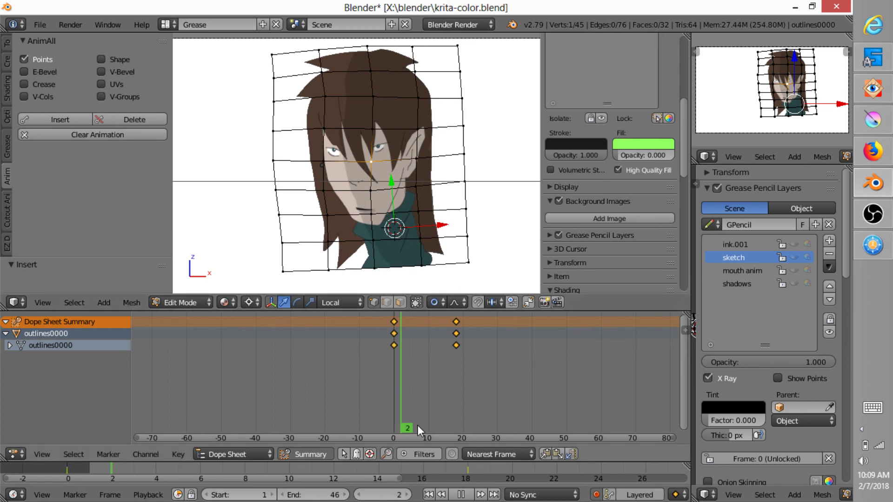
pyautogui.moveTo(490, 422)
pyautogui.mouseDown()
pyautogui.moveTo(528, 418)
pyautogui.moveTo(476, 420)
pyautogui.moveTo(490, 419)
pyautogui.mouseUp()
pyautogui.hotkey('alt', 'a')
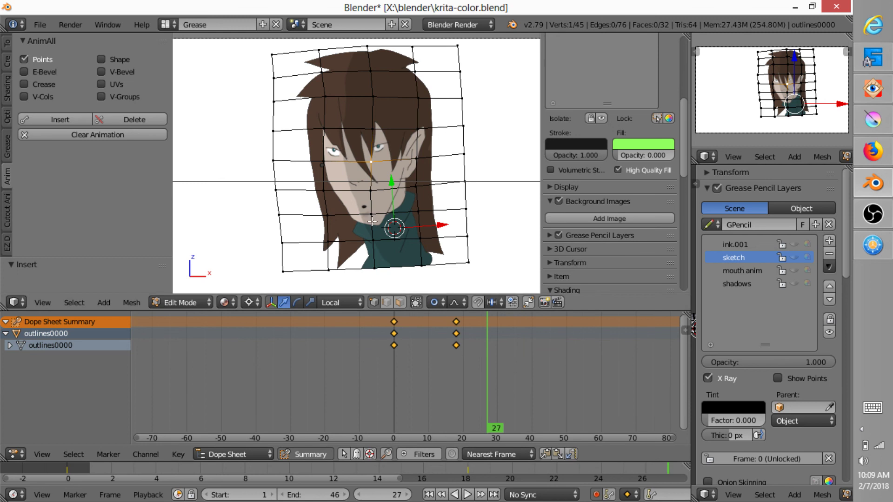
# Lower the chin vertex of the mesh at frame 27 and insert an AnimAll Points keyframe.
pyautogui.press('g')
pyautogui.click(377, 229)
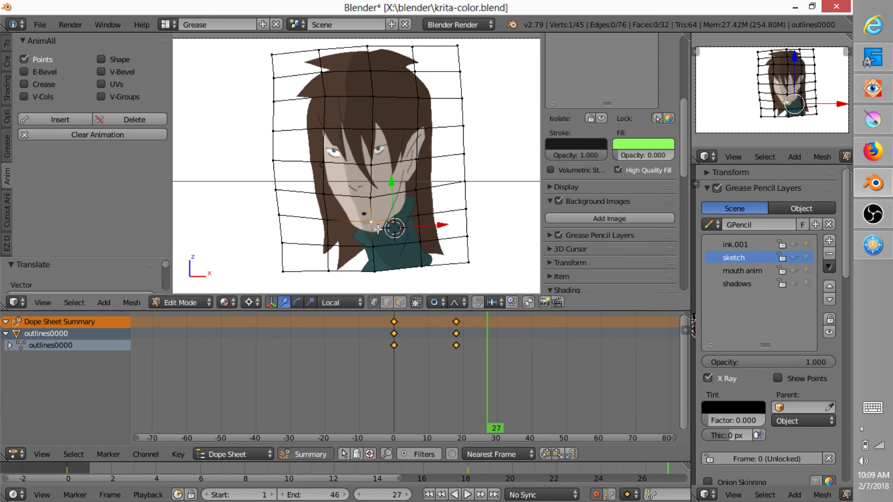
pyautogui.click(60, 120)
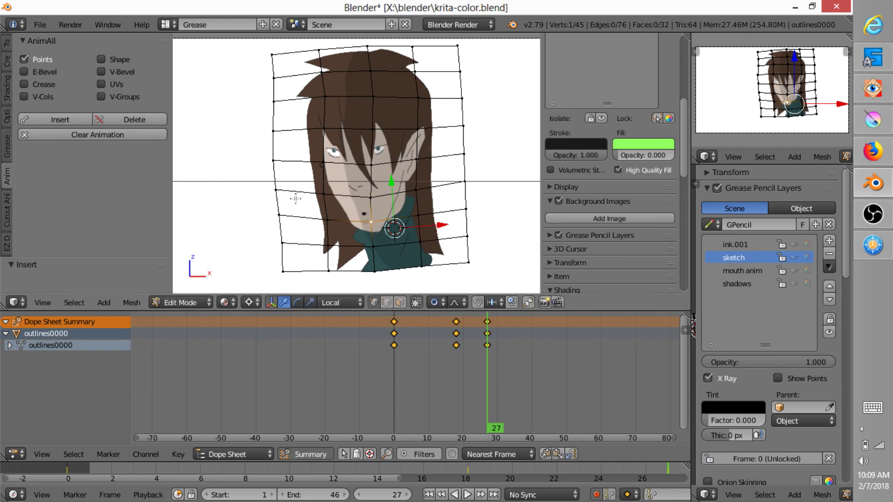
# Step back through the frames to frame 1 and forward to frame 14, examining how the mouth shapes change.
pyautogui.press('Left')
pyautogui.press('Left')
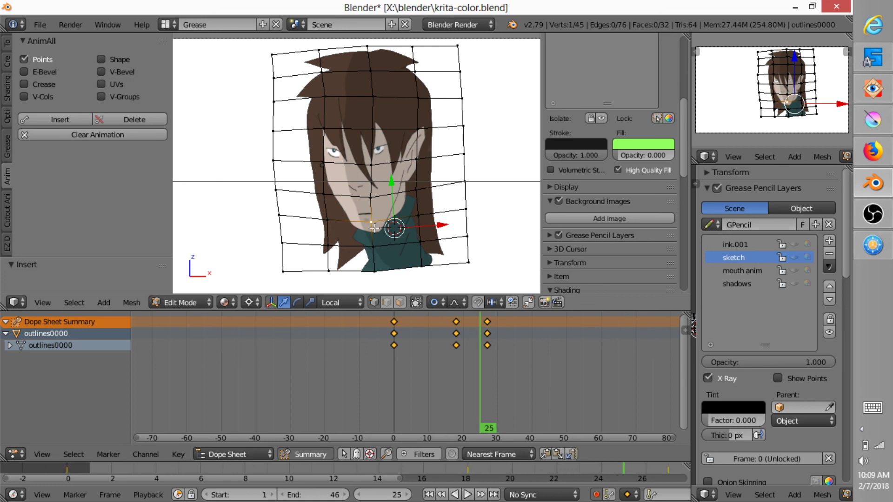
pyautogui.press('Down')
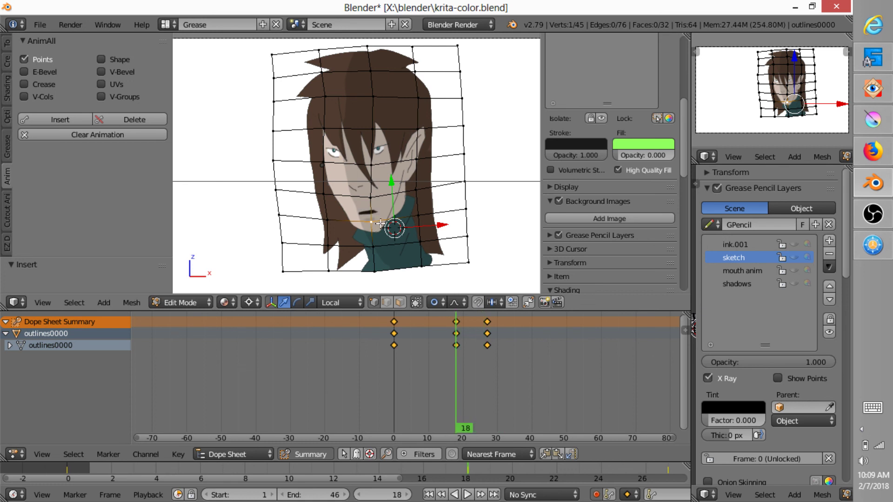
pyautogui.press('Left')
pyautogui.press('Left')
pyautogui.press('Left')
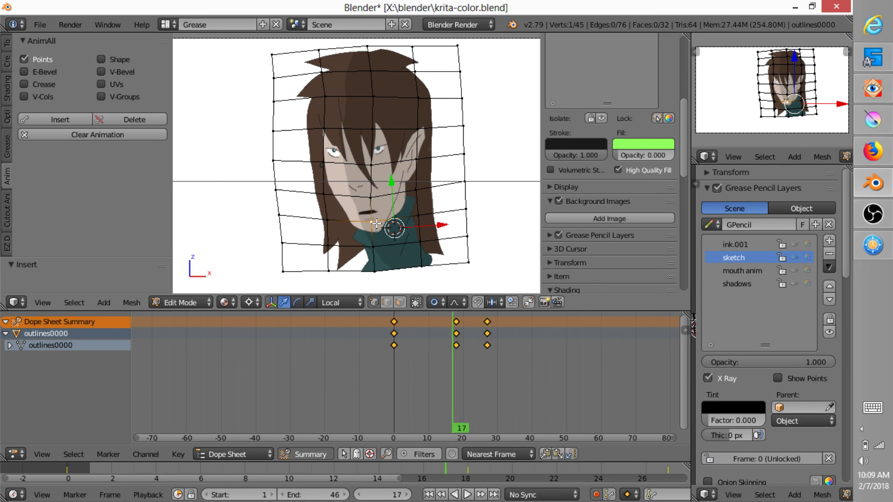
pyautogui.press('Left')
pyautogui.press('Left')
pyautogui.press('Left')
pyautogui.press('Left')
pyautogui.press('Left')
pyautogui.press('Left')
pyautogui.press('Left')
pyautogui.press('Left')
pyautogui.press('Left')
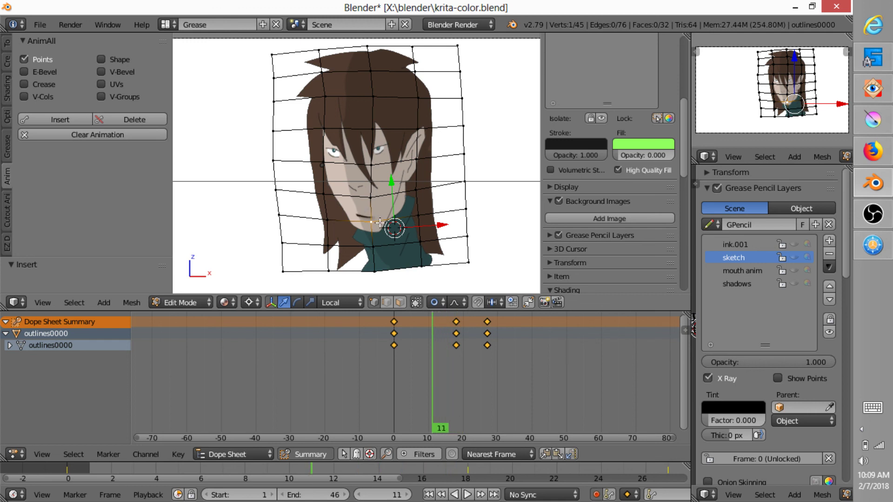
pyautogui.press('Left')
pyautogui.press('Left')
pyautogui.press('Left')
pyautogui.press('Left')
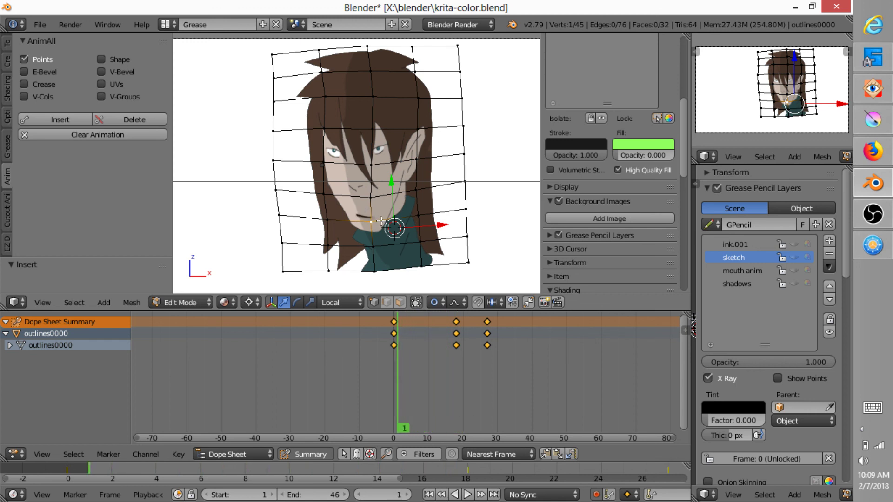
pyautogui.press('Right')
pyautogui.press('Right')
pyautogui.press('Right')
pyautogui.press('Right')
pyautogui.press('Right')
pyautogui.press('Right')
pyautogui.press('Right')
pyautogui.press('Right')
pyautogui.press('Right')
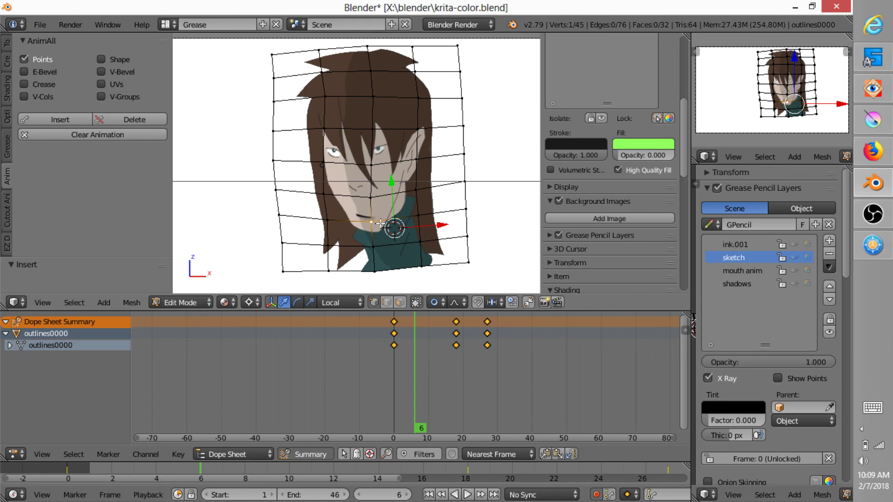
pyautogui.press('Right')
pyautogui.press('Right')
pyautogui.press('Right')
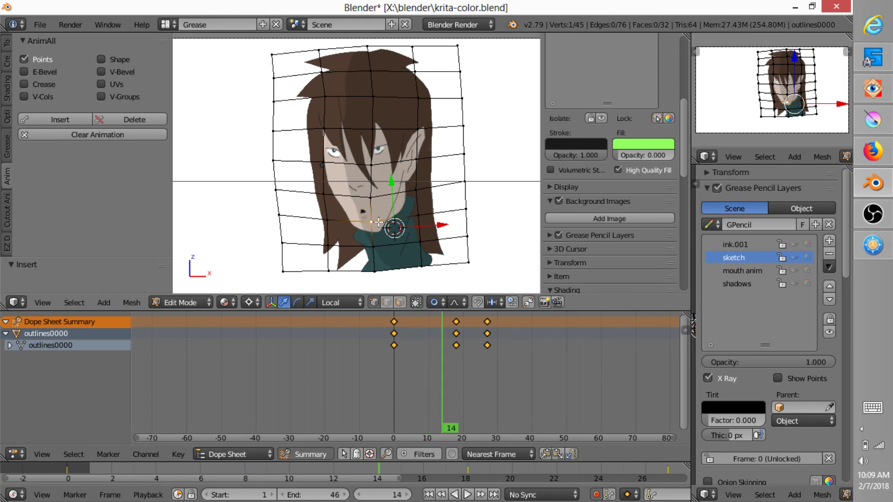
# At frame 13, move the chin vertex down and slightly right, and insert an AnimAll Points keyframe.
pyautogui.press('Left')
pyautogui.press('Left')
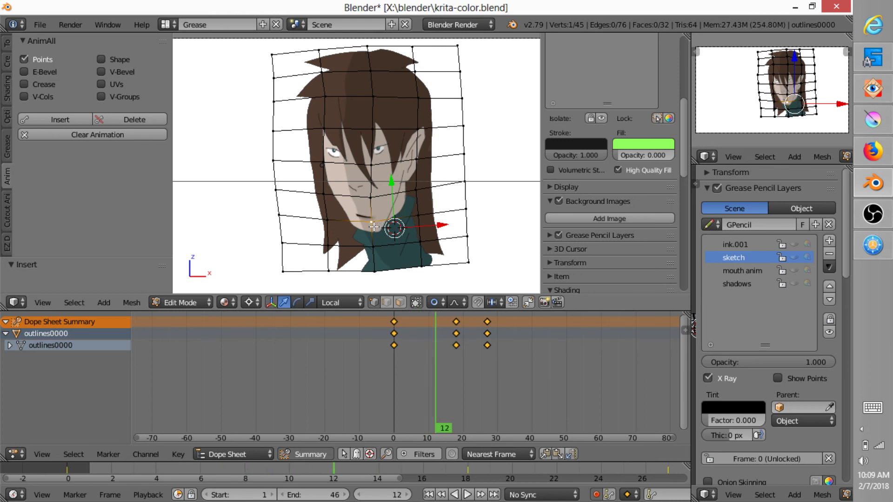
pyautogui.press('Right')
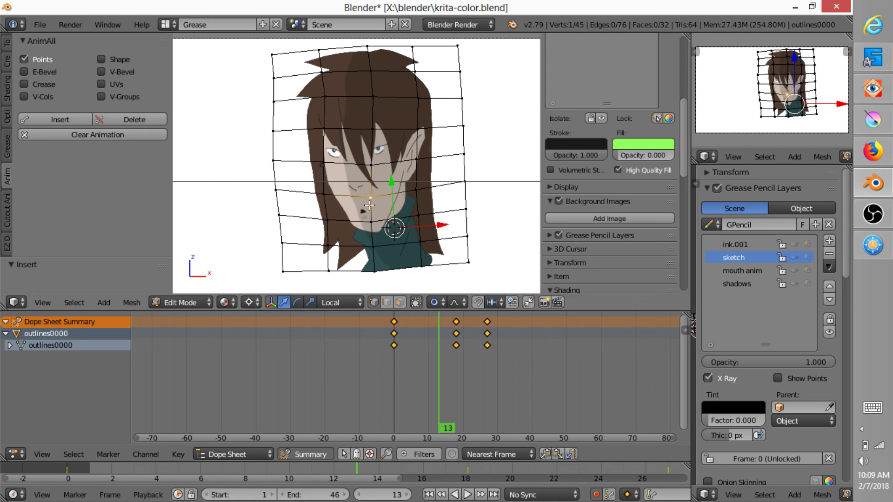
pyautogui.press('g')
pyautogui.click(372, 226)
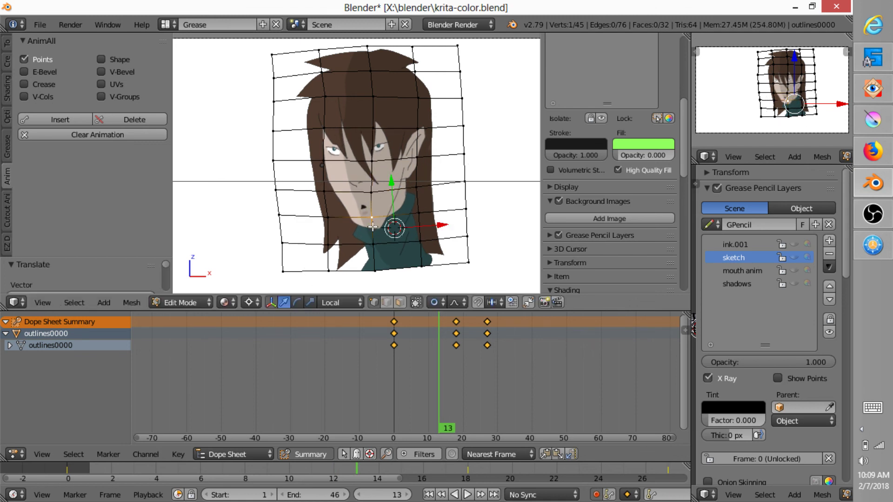
pyautogui.press('g')
pyautogui.click(376, 231)
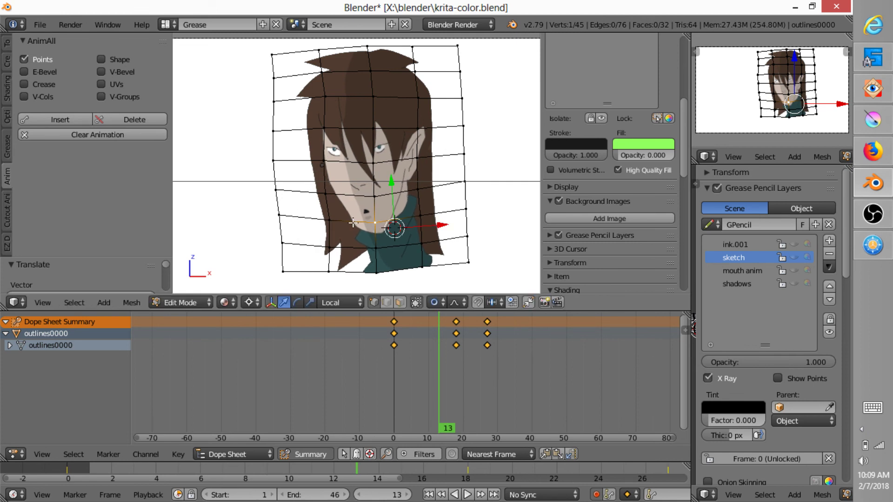
pyautogui.click(76, 121)
# At frame 17, raise the chin vertex towards the mouth and insert an AnimAll Points keyframe.
pyautogui.press('Right')
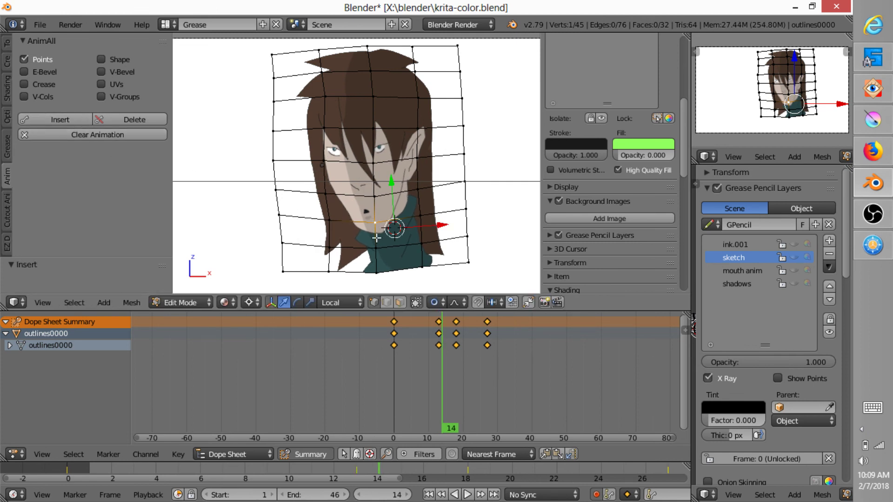
pyautogui.press('Right')
pyautogui.press('Right')
pyautogui.press('Right')
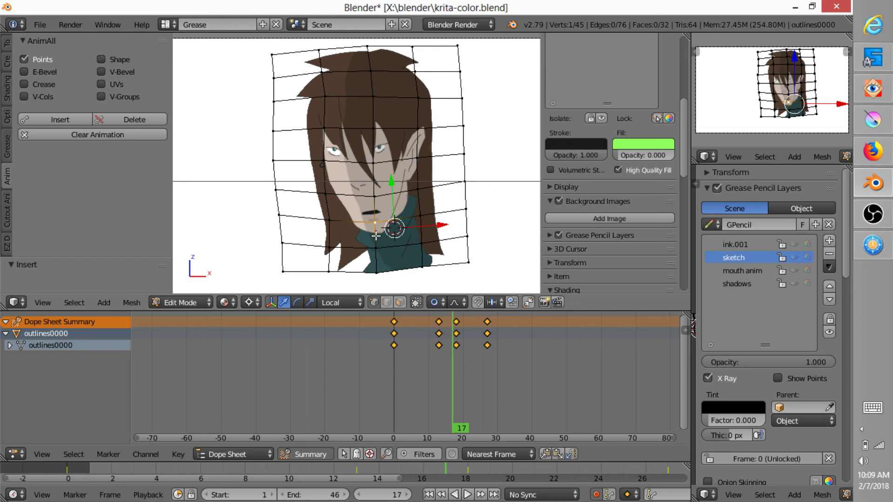
pyautogui.press('g')
pyautogui.click(368, 212)
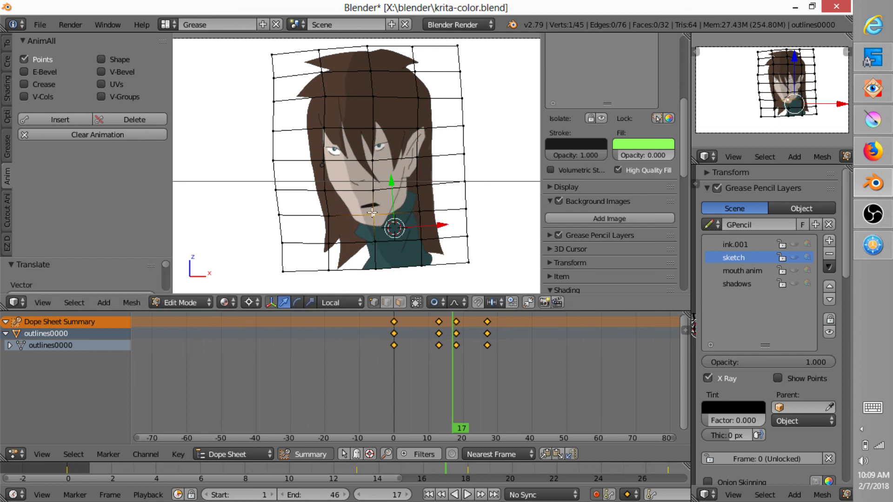
pyautogui.click(73, 119)
# At frame 22, raise the chin vertex slightly and insert an AnimAll Points keyframe.
pyautogui.press('Right')
pyautogui.press('Right')
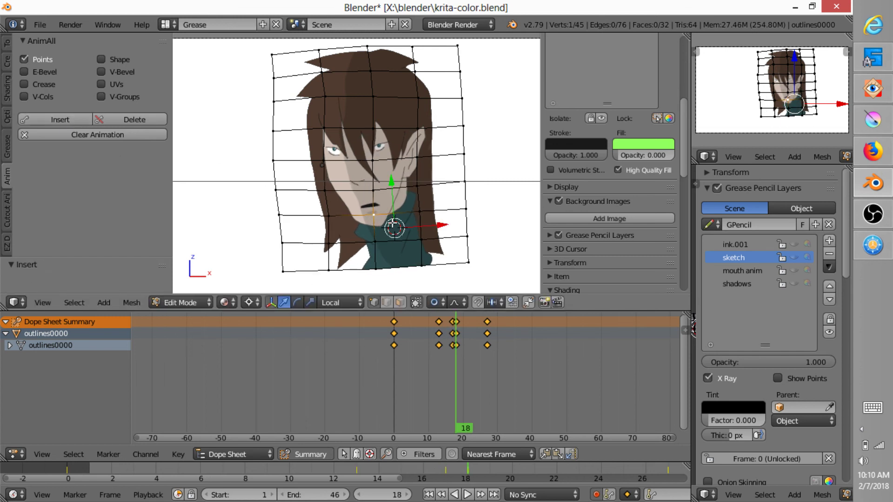
pyautogui.press('Right')
pyautogui.press('Right')
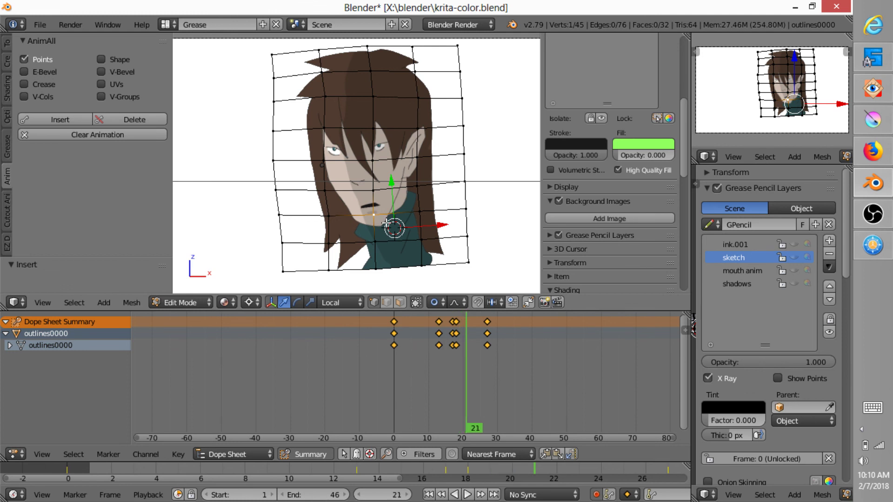
pyautogui.press('Right')
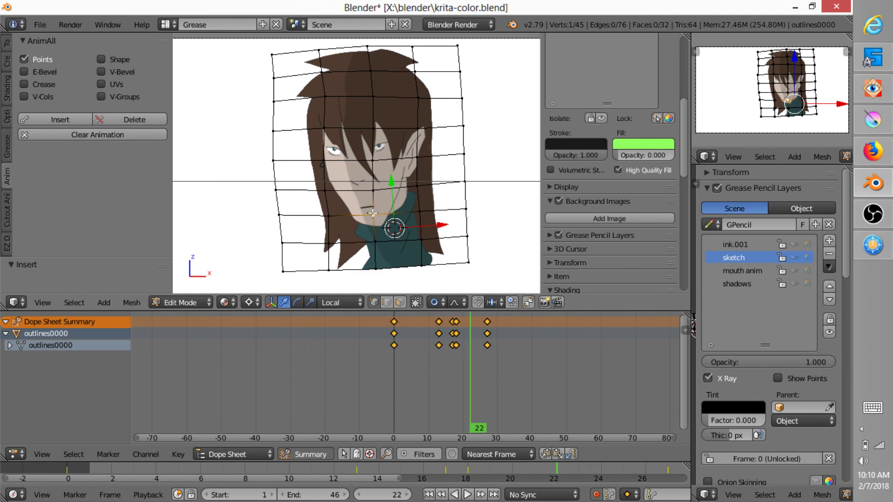
pyautogui.press('g')
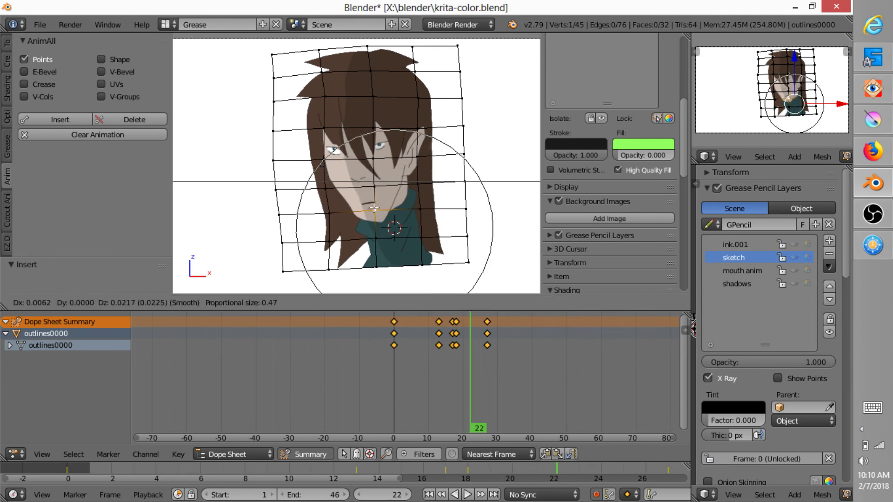
pyautogui.click(375, 201)
pyautogui.click(59, 116)
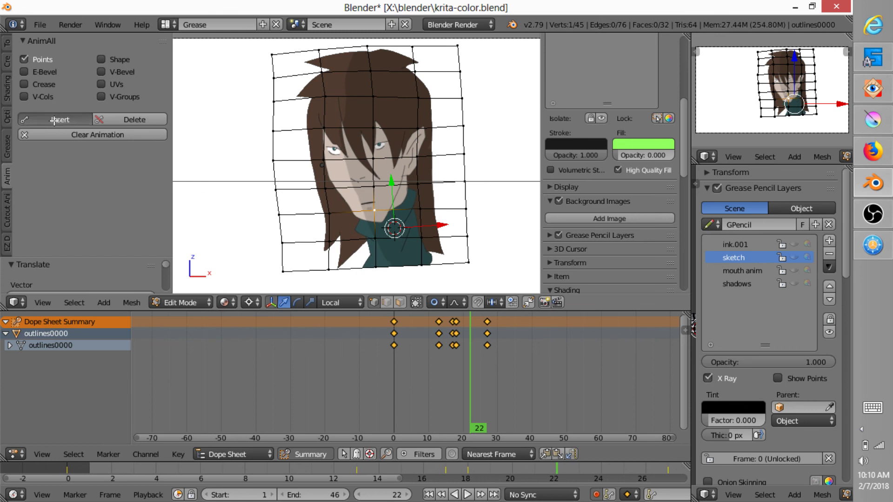
# At frame 27, reposition the chin vertex for the open mouth and update its AnimAll Points keyframe.
pyautogui.press('Right')
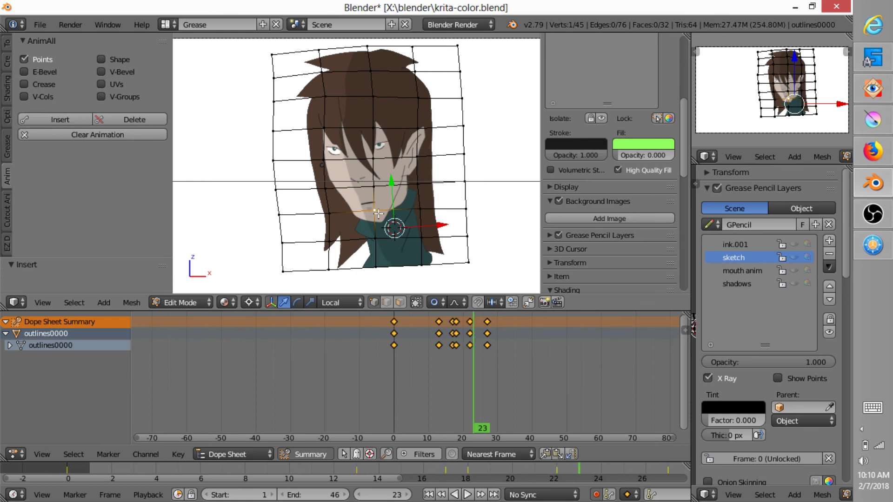
pyautogui.press('Right')
pyautogui.press('Right')
pyautogui.press('Right')
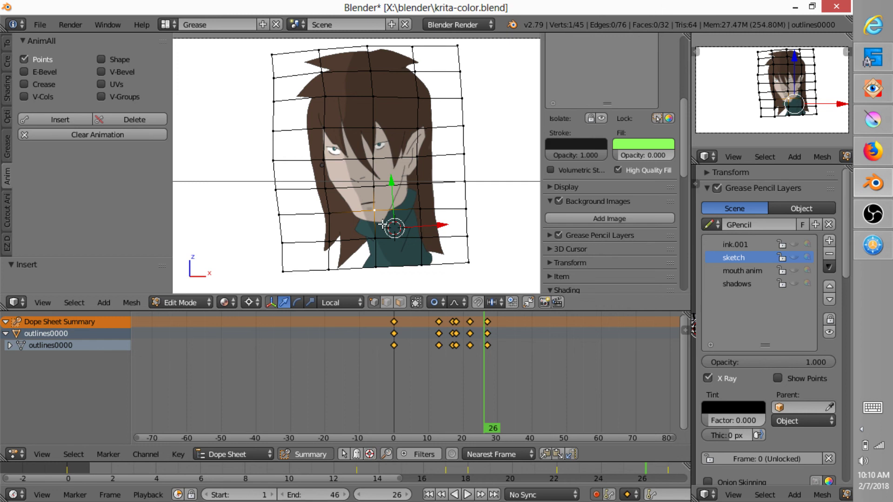
pyautogui.press('Right')
pyautogui.press('g')
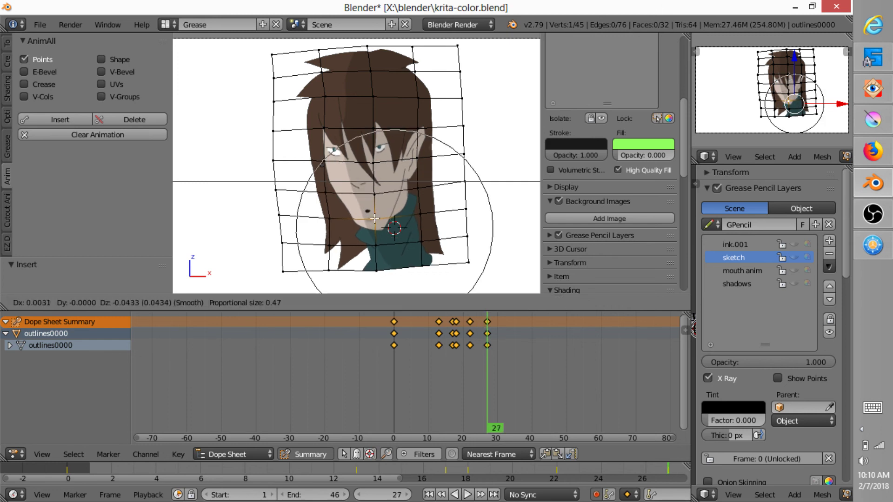
pyautogui.click(377, 219)
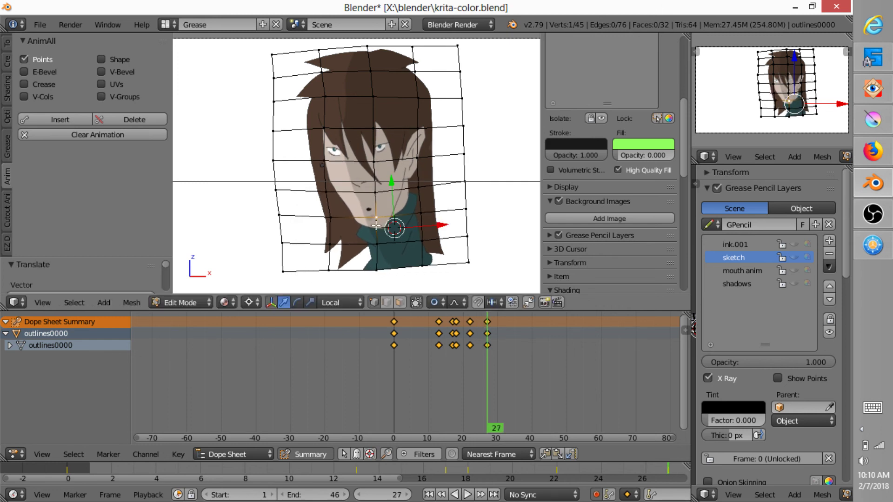
pyautogui.click(72, 118)
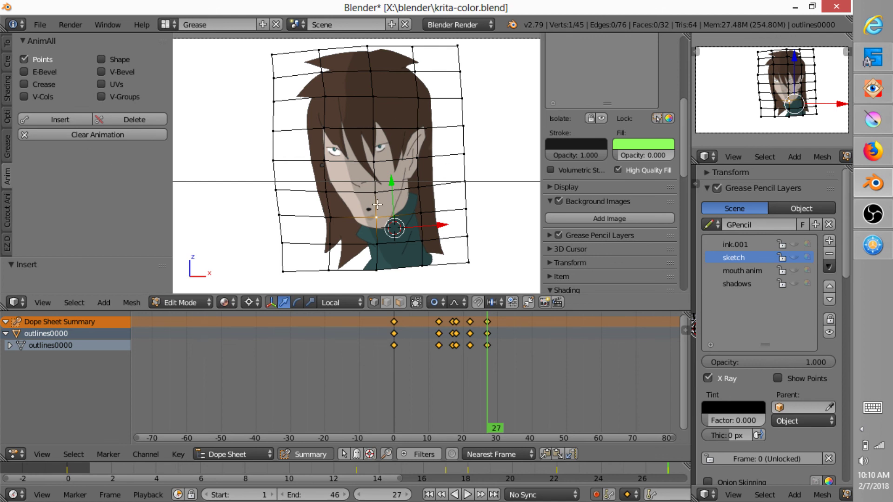
# Advance the animation to frame 31.
pyautogui.press('Right')
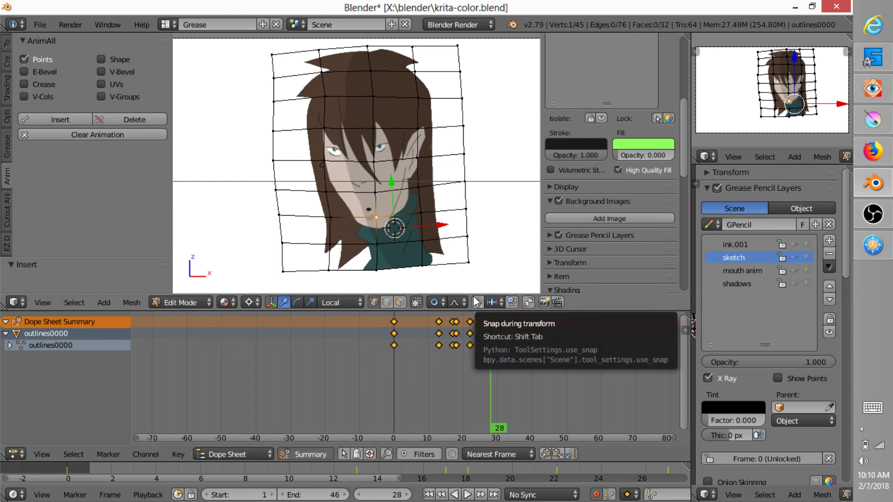
pyautogui.press('Right')
pyautogui.press('Right')
pyautogui.press('Right')
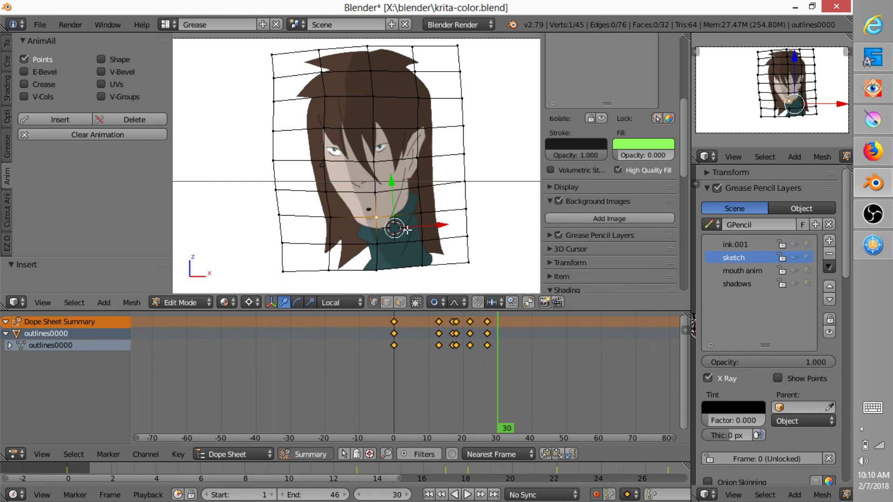
pyautogui.keyDown('shift'); pyautogui.rightClick(376, 192); pyautogui.keyUp('shift')
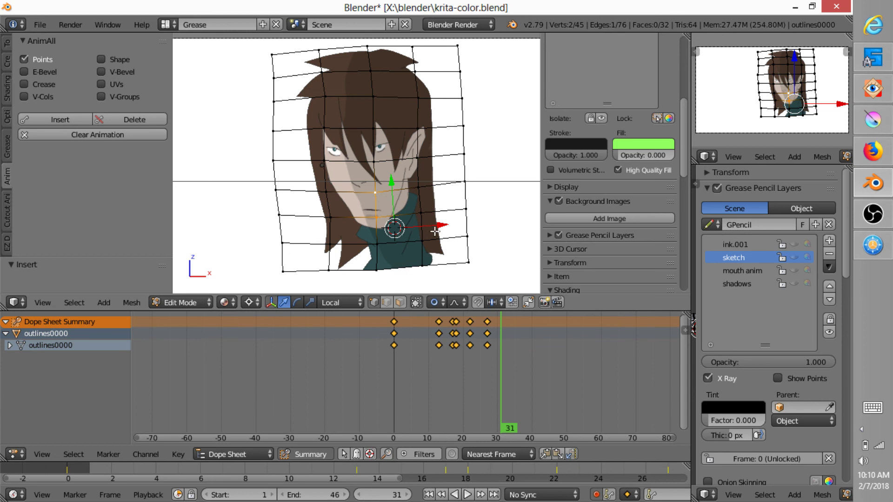
pyautogui.press('s')
pyautogui.press('z')
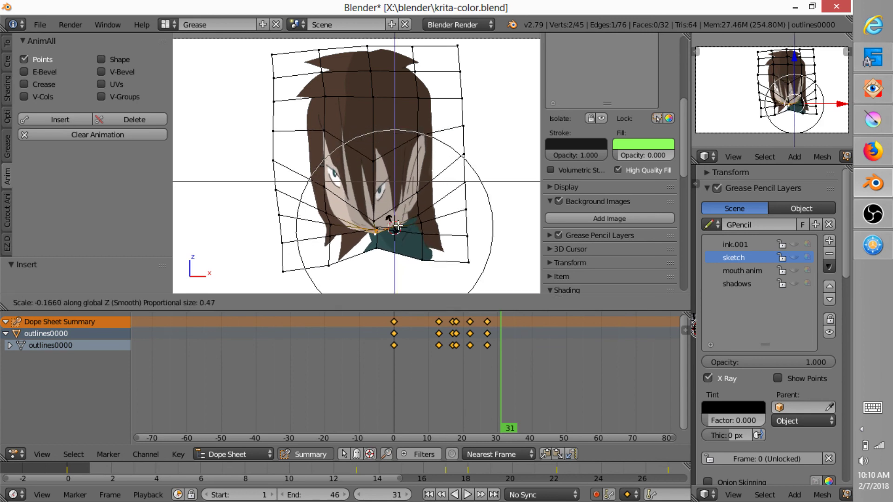
pyautogui.rightClick(433, 229)
# Select only the chin vertex, raise it slightly, and insert an AnimAll Points keyframe at frame 31.
pyautogui.rightClick(385, 224)
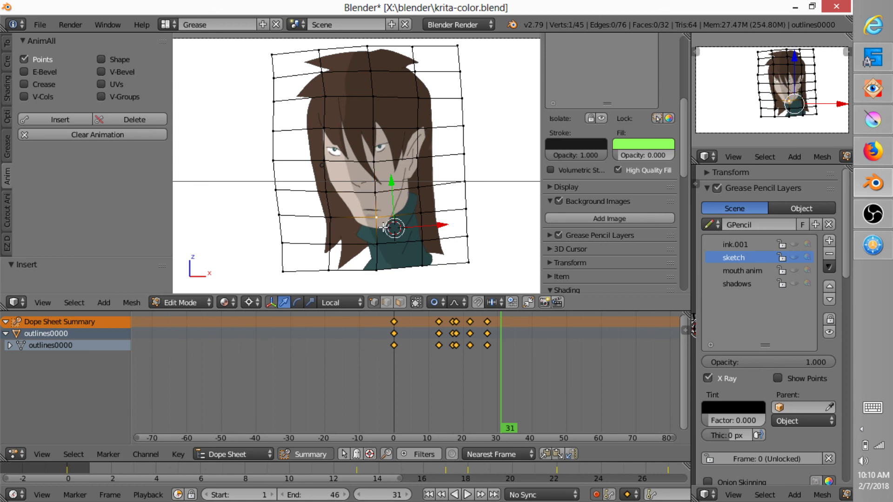
pyautogui.press('g')
pyautogui.click(389, 229)
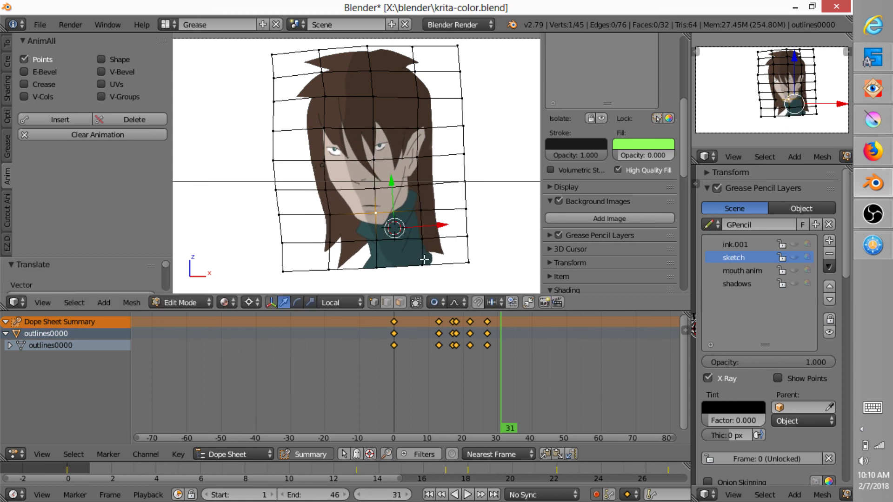
pyautogui.click(51, 119)
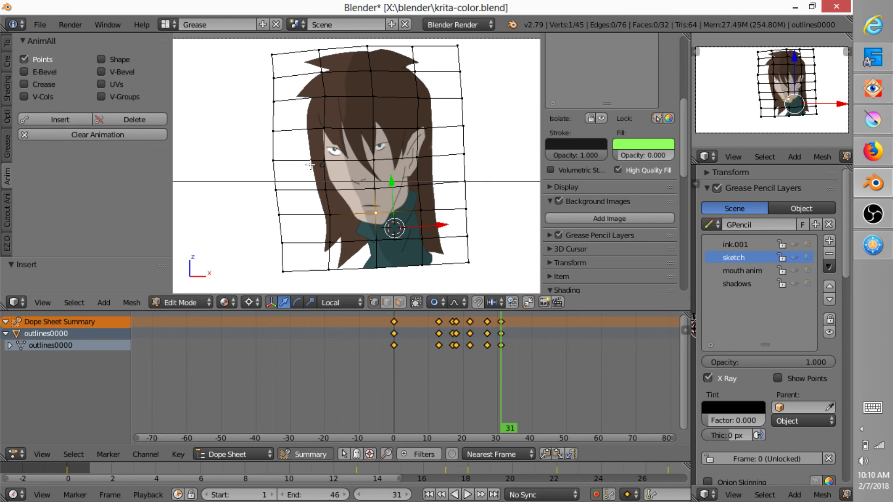
# Return to Object Mode and play the animation to check the jaw movement up close.
pyautogui.press('Tab')
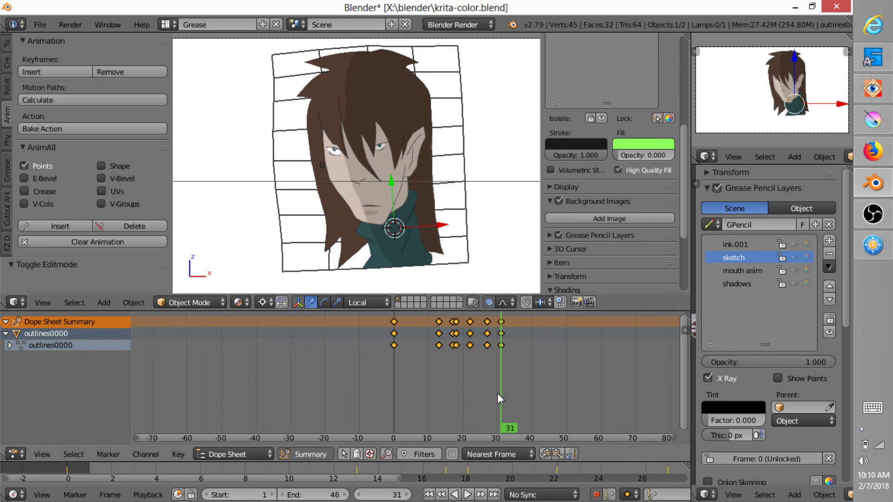
pyautogui.hotkey('alt', 'a')
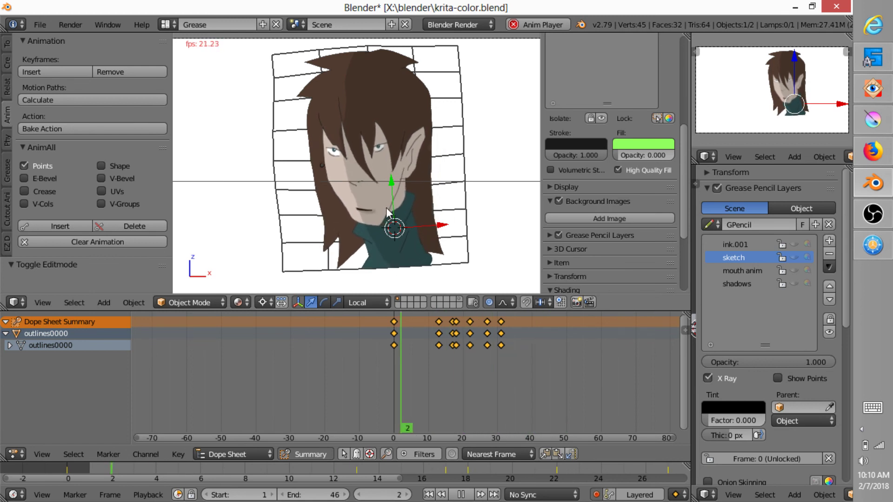
pyautogui.scroll(3, 418, 177)
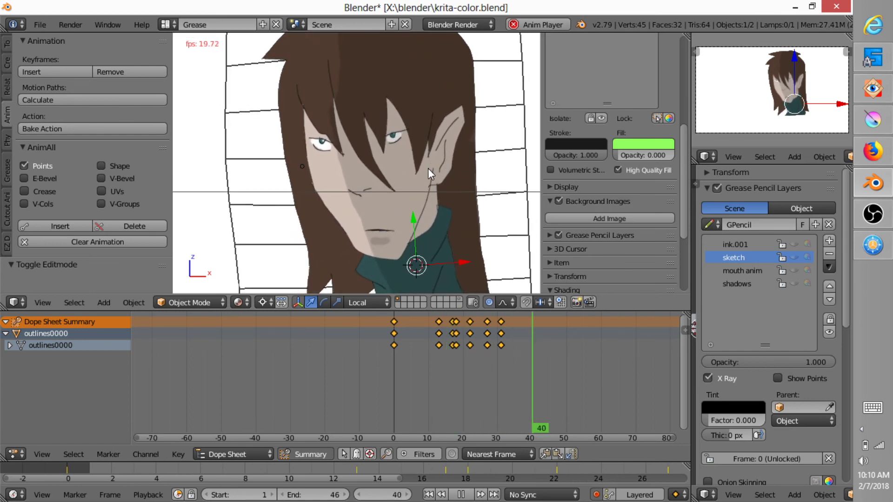
pyautogui.press('Escape')
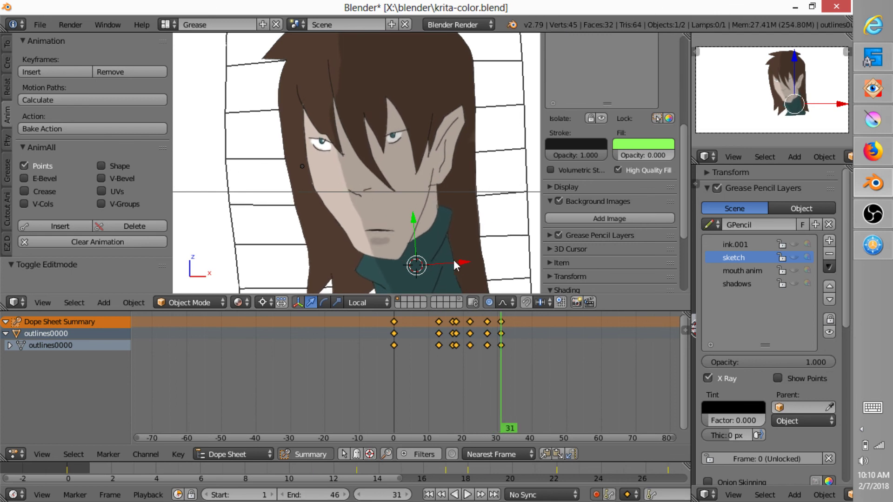
# Duplicate the frame 0 keyframe to frame 11 and scrub to frame 5 to check the held pose.
pyautogui.click(395, 345)
pyautogui.hotkey('shift', 'd')
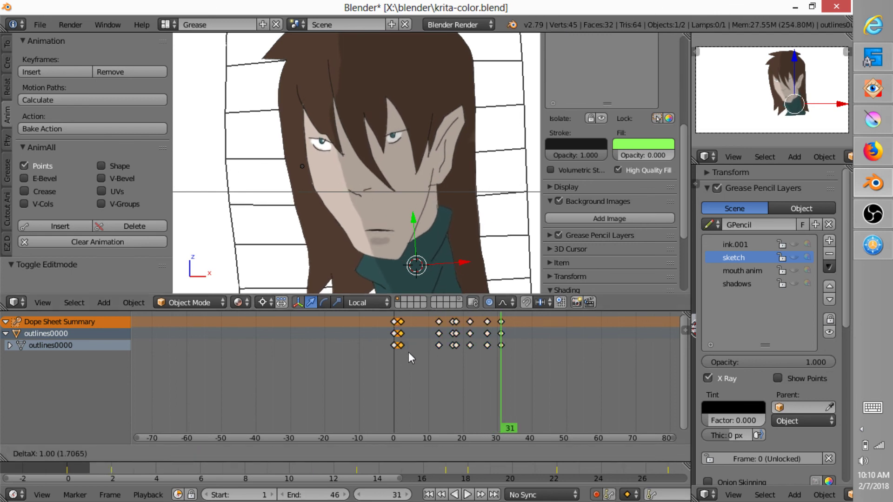
pyautogui.click(440, 352)
pyautogui.moveTo(411, 366); pyautogui.dragTo(420, 366)
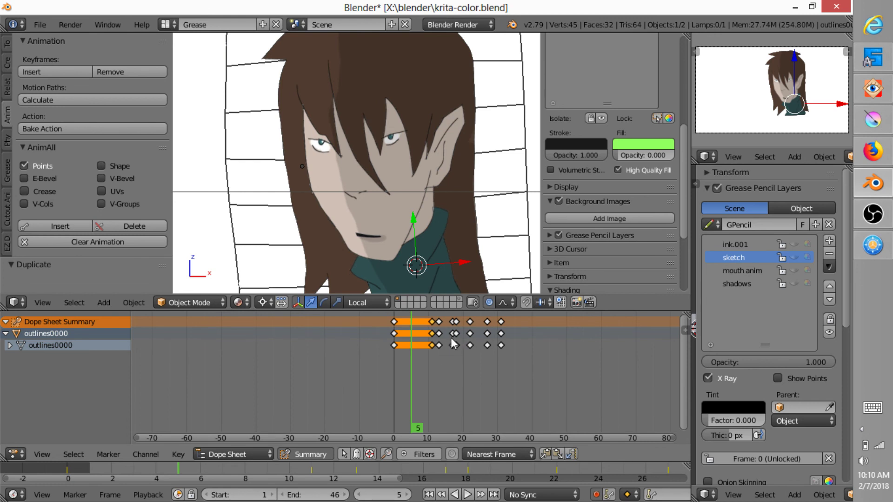
# Select all keyframes of the image plane mesh and set their interpolation to Constant.
pyautogui.press('a')
pyautogui.press('a')
pyautogui.press('t')
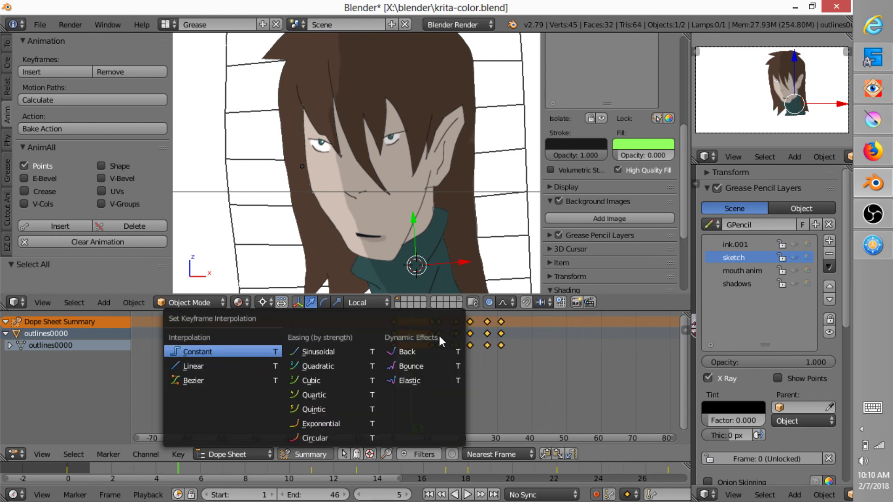
pyautogui.click(226, 348)
# Play the animation through the camera to review the stepped jaw motion, and return to frame 0.
pyautogui.scroll(-3, 384, 207)
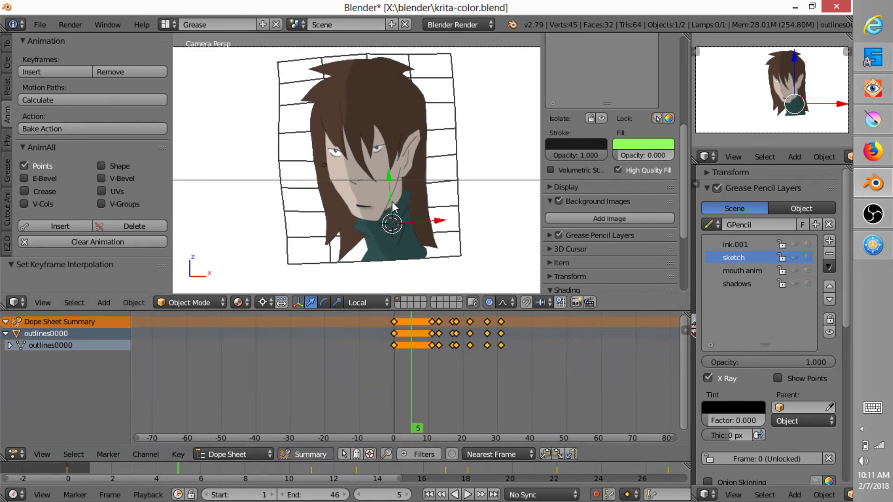
pyautogui.press('KP_1')
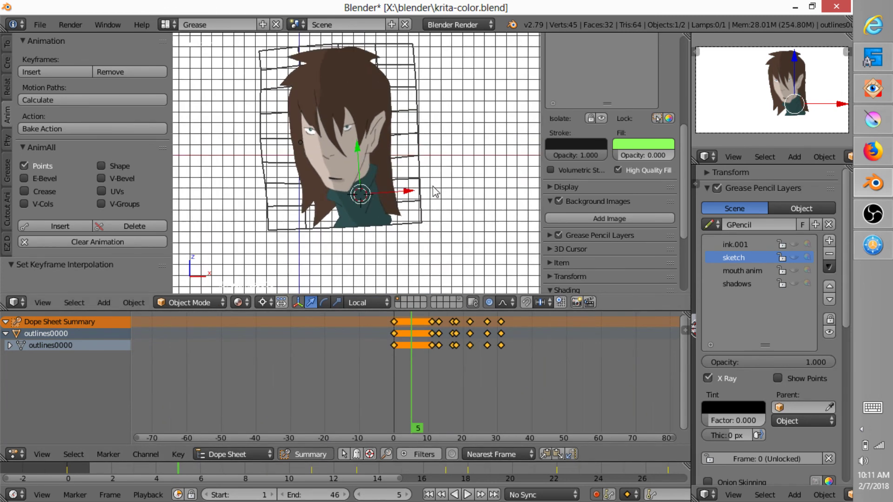
pyautogui.press('KP_0')
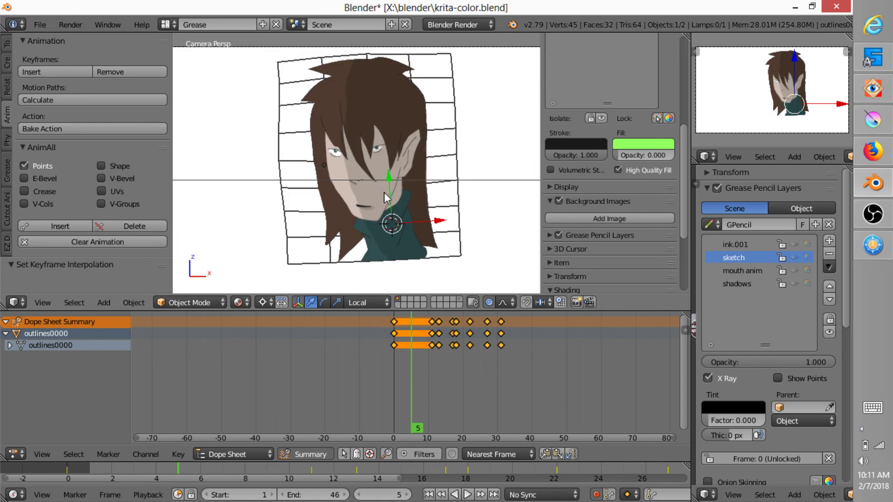
pyautogui.hotkey('alt', 'a')
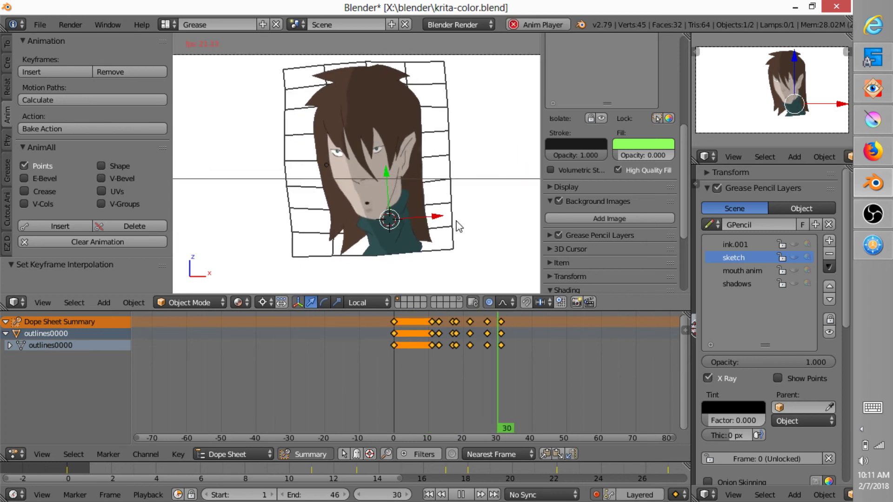
pyautogui.press('Escape')
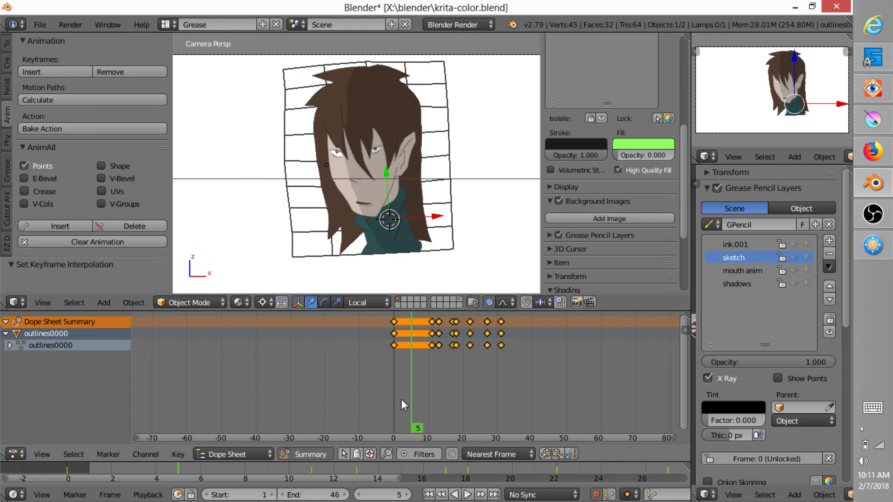
pyautogui.moveTo(412, 425); pyautogui.dragTo(394, 425)
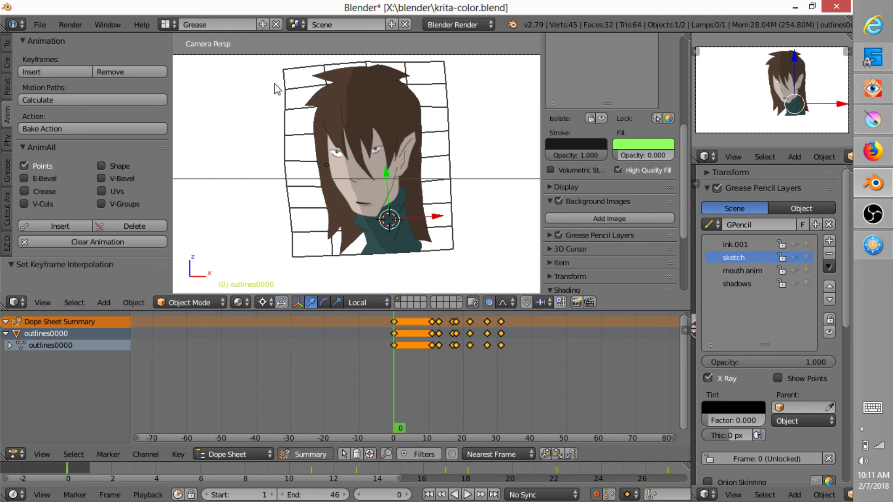